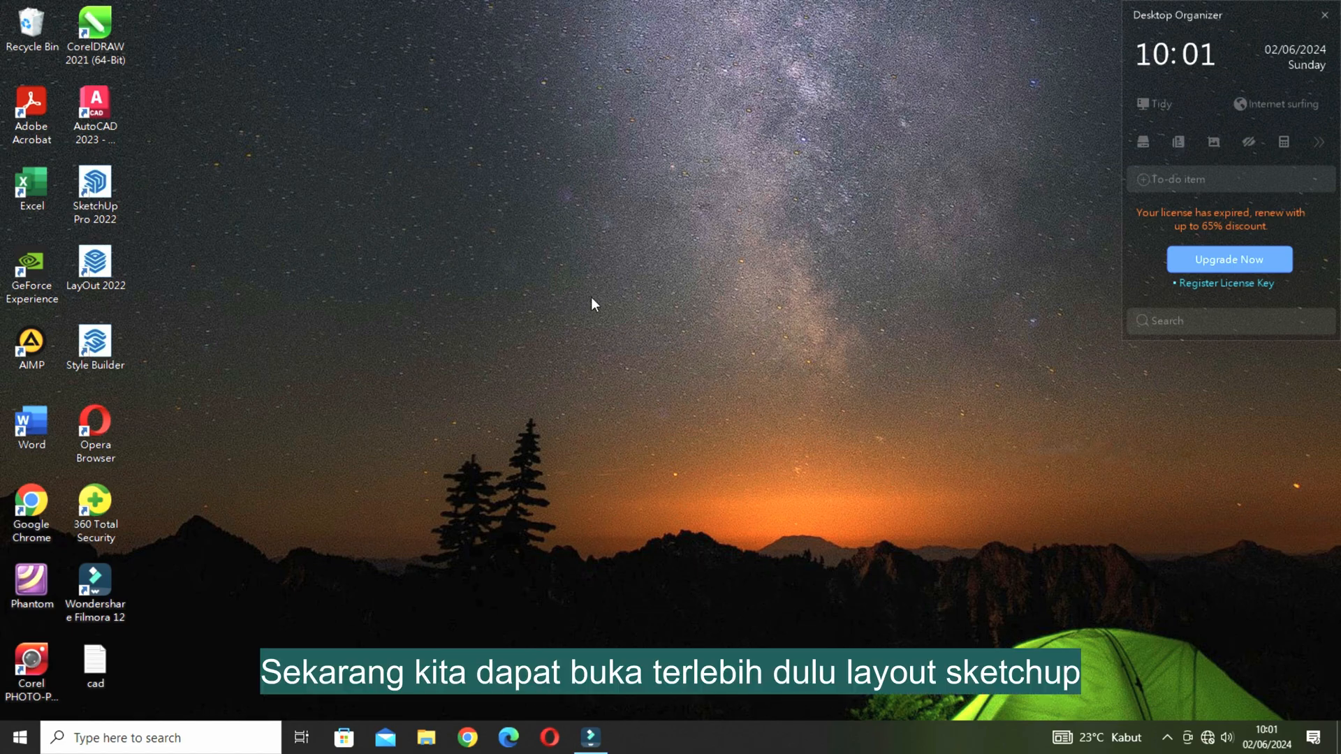
Launch LayOut and create a new document from the plain paper A3 Landscape template.
double_click(95, 269)
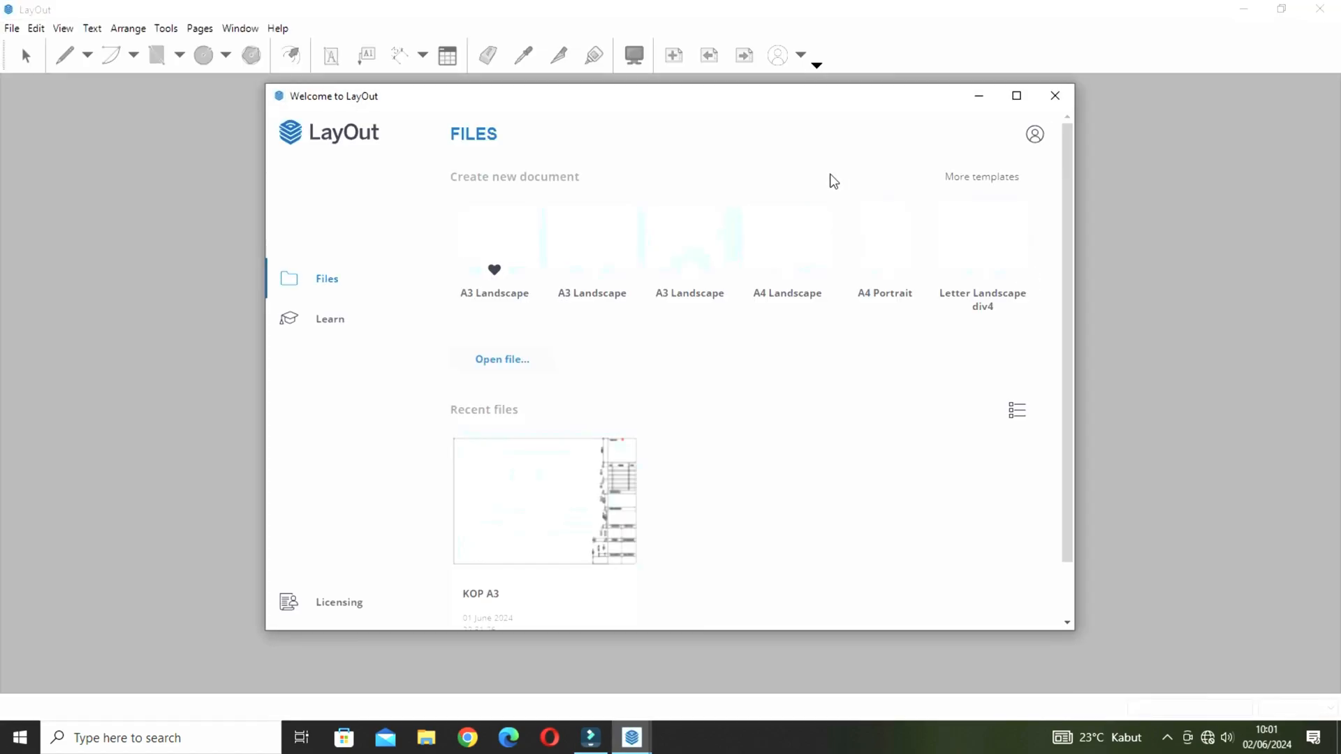
left_click(965, 180)
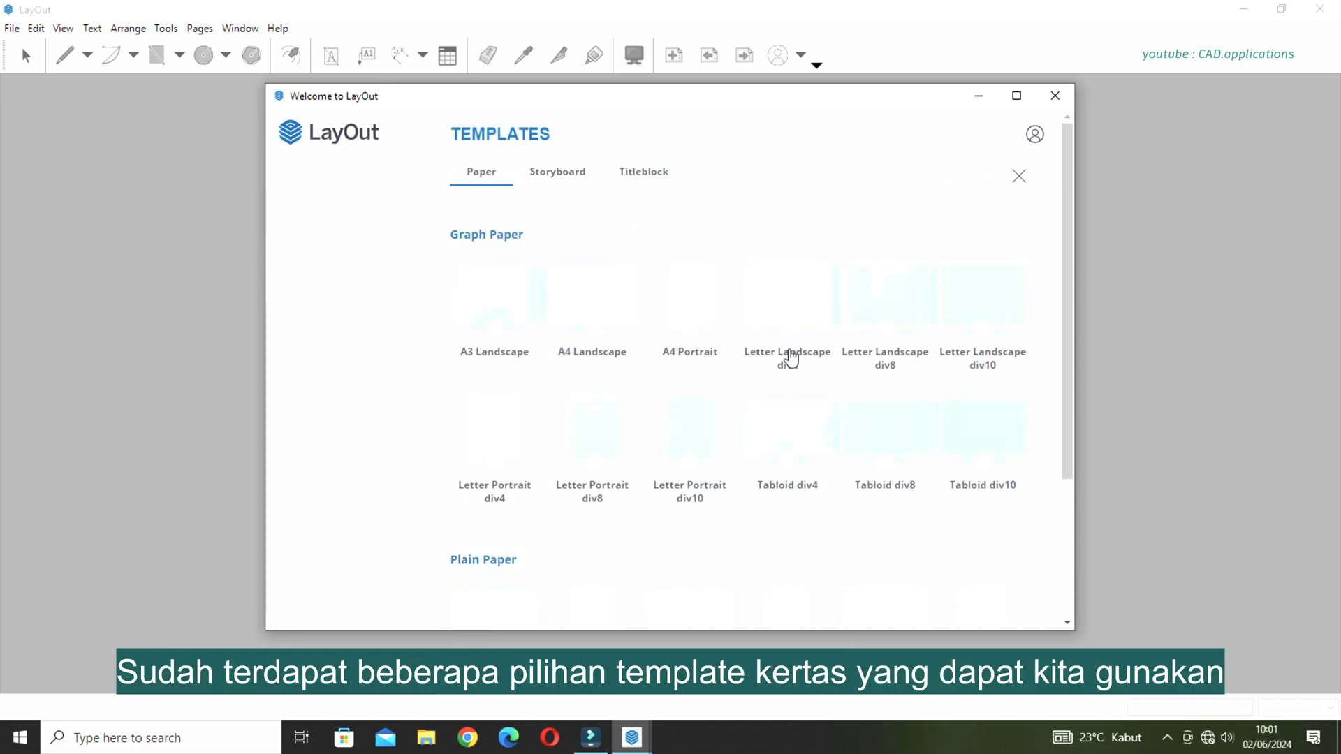
scroll(791, 368, "down", 3)
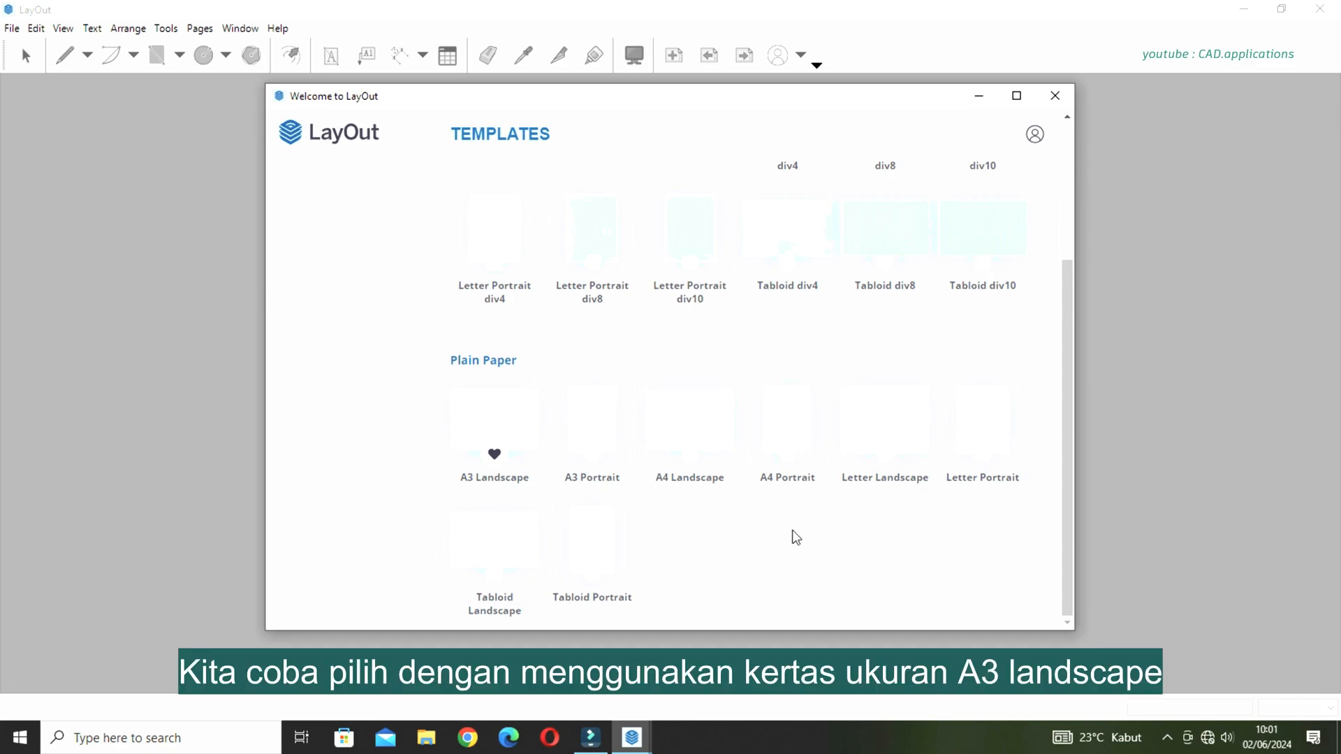
left_click(513, 414)
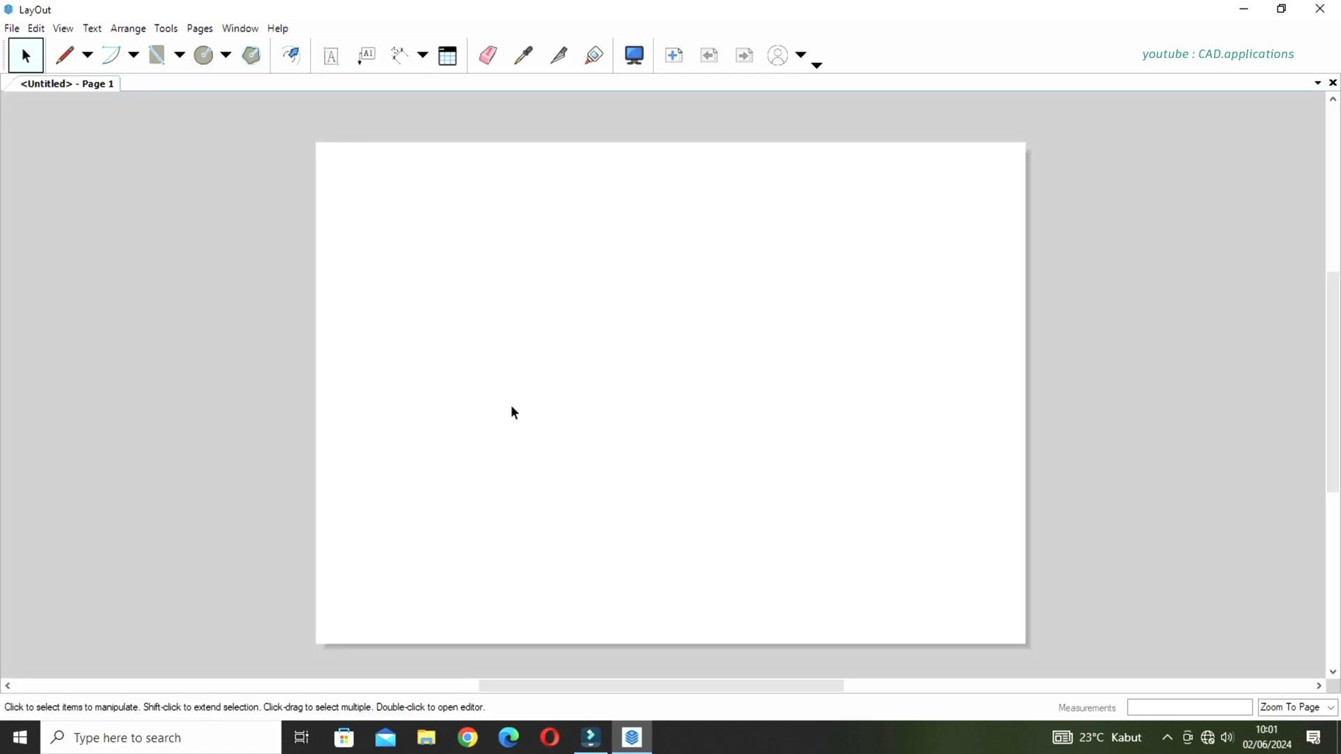
Show the grid on the blank A3 page.
scroll(680, 389, "down", 2)
scroll(681, 396, "up", 1)
middle_click_drag(680, 406, 683, 392)
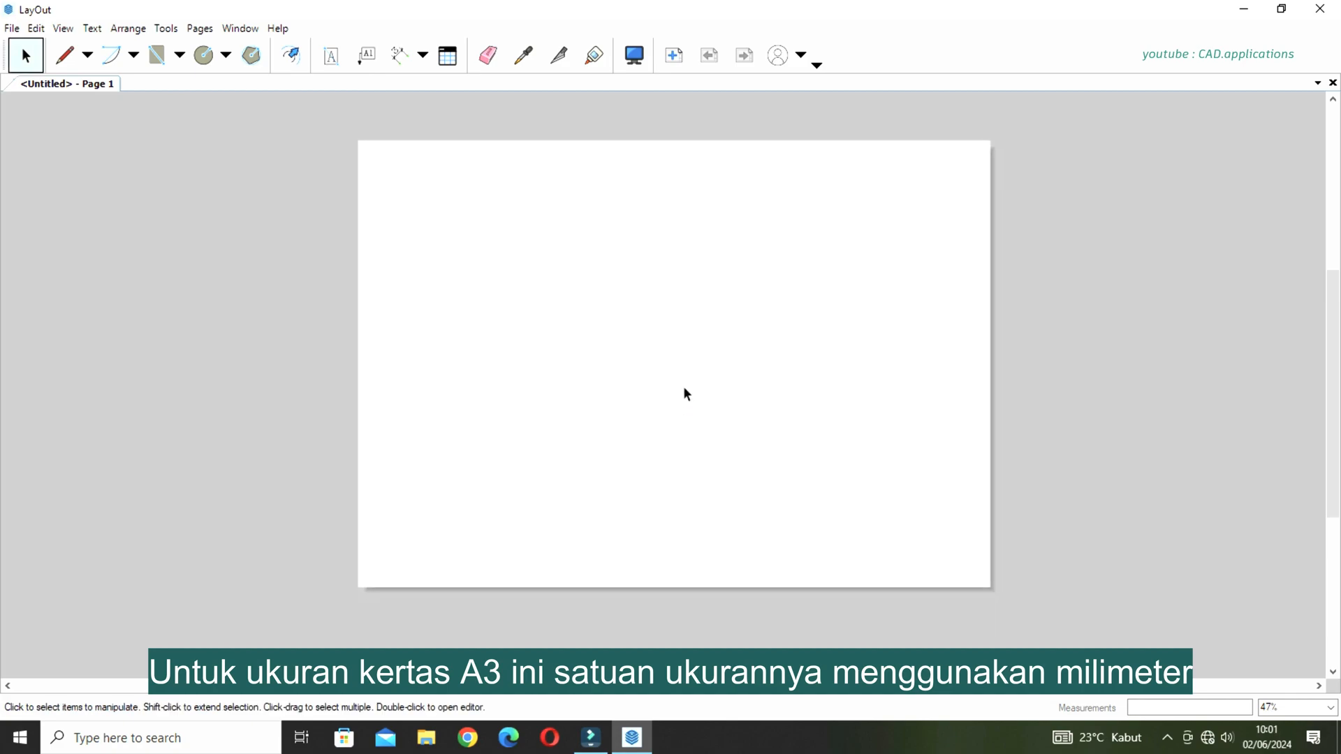
right_click(652, 265)
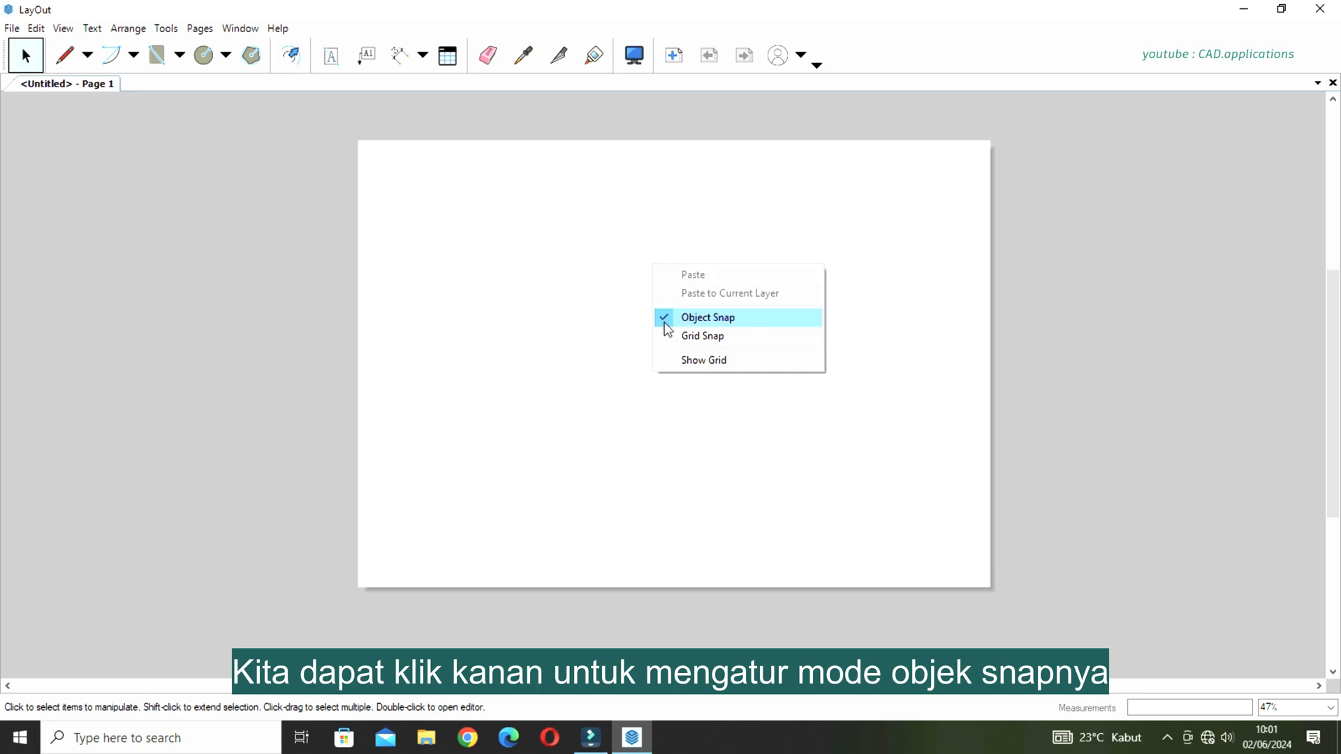
left_click(674, 362)
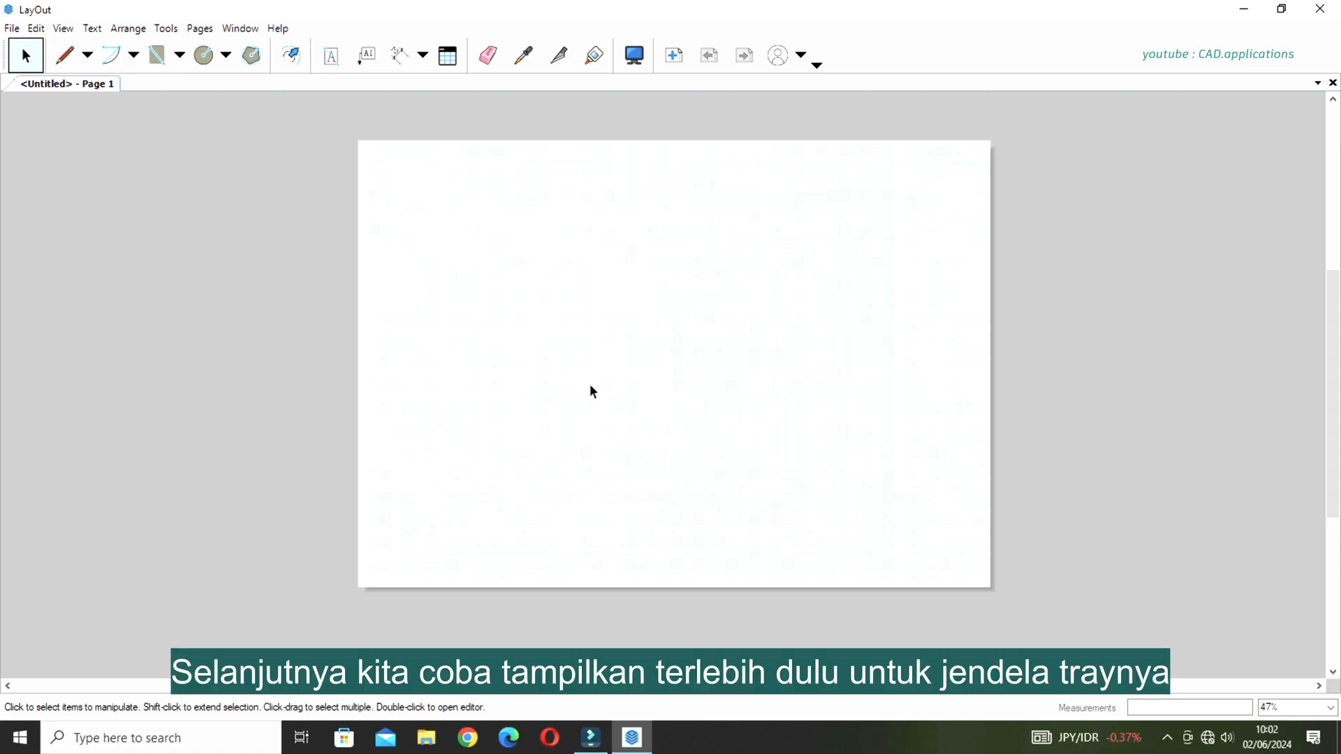
Display the Default Tray beside the drawing page.
left_click(243, 29)
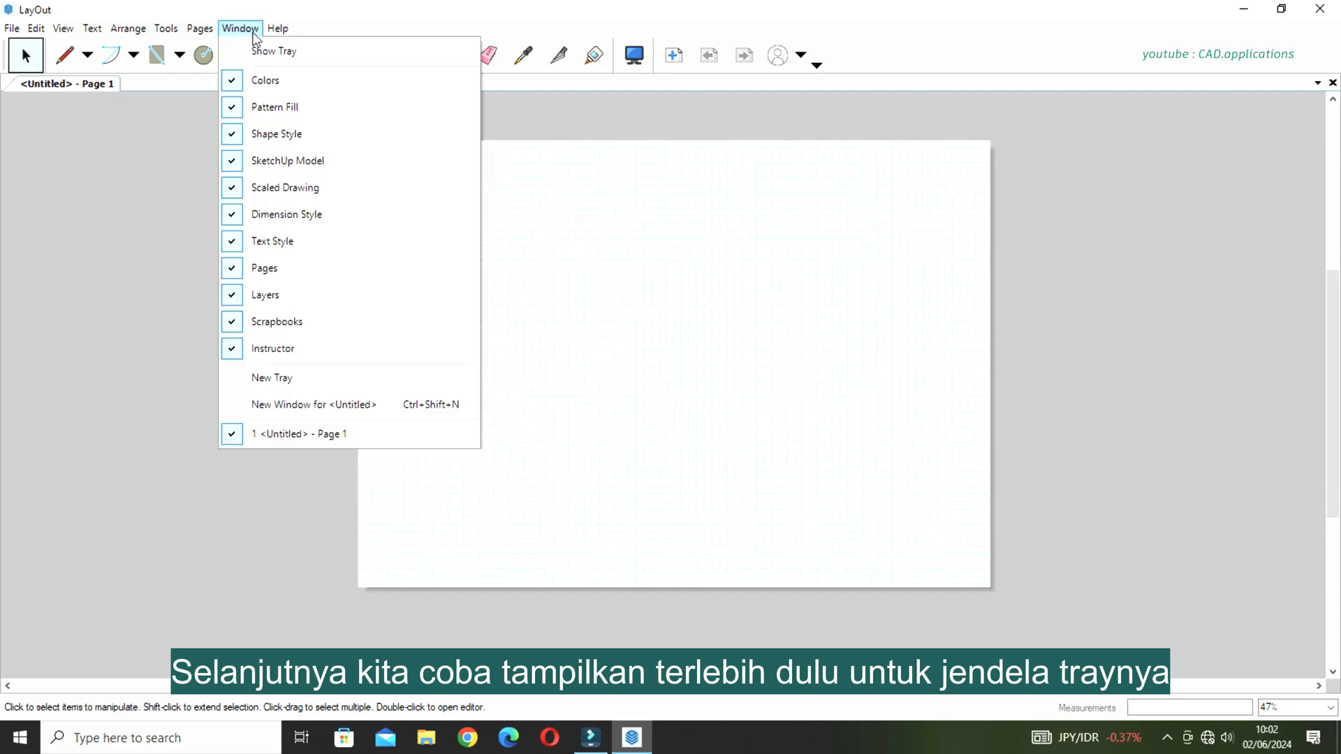
left_click(271, 53)
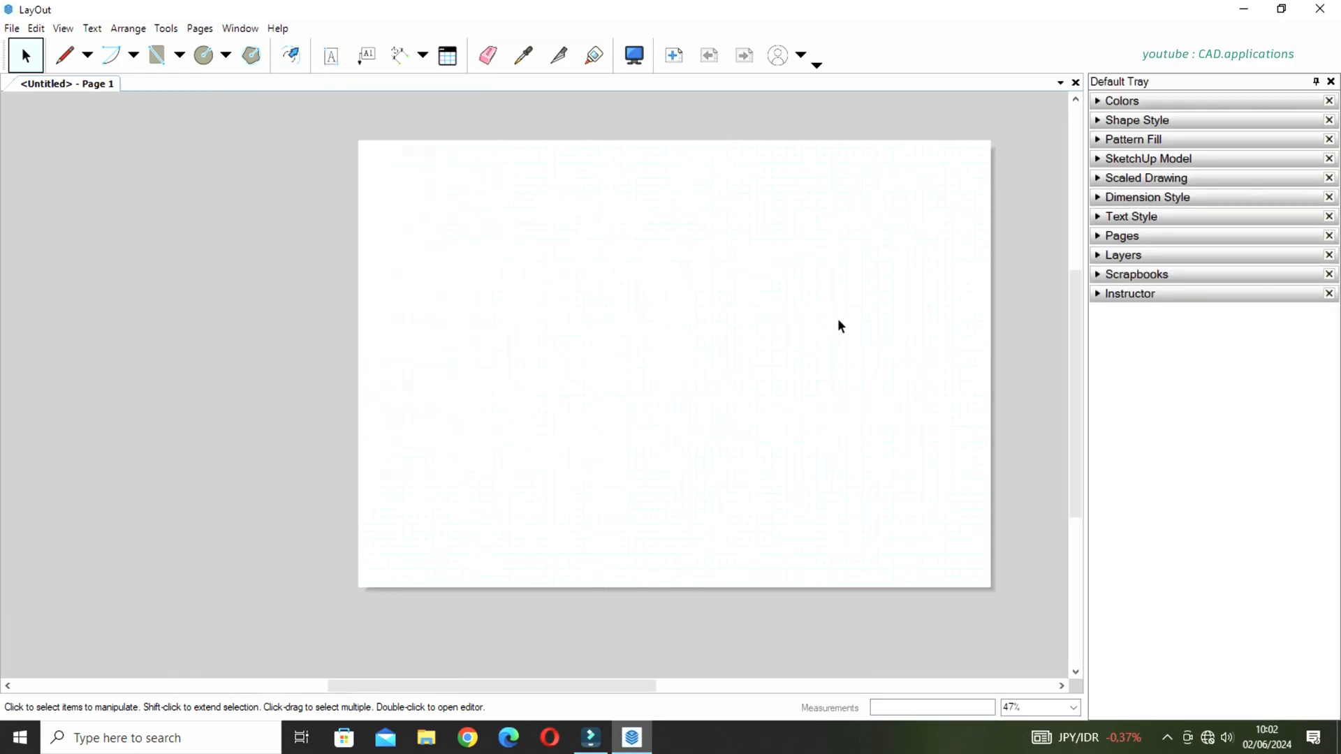
scroll(836, 368, "up", 1)
middle_click_drag(846, 362, 824, 381)
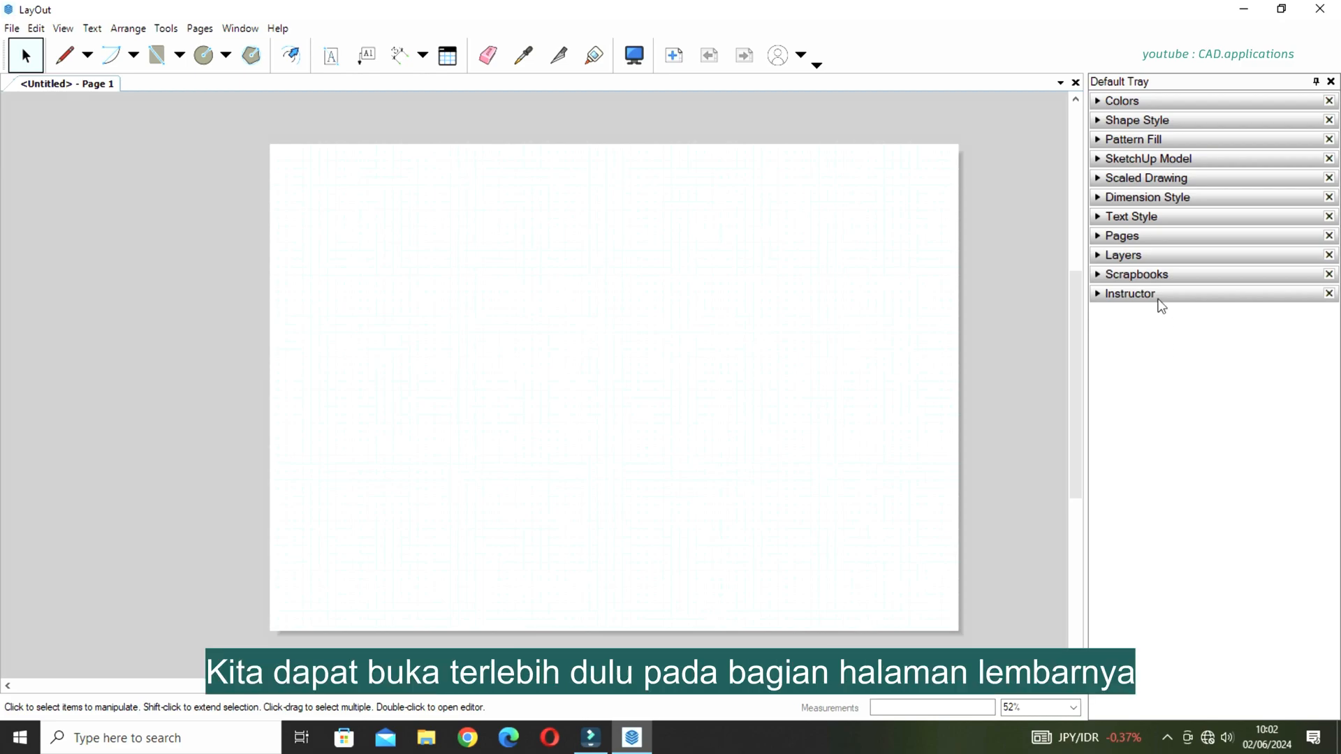
Rename the document's first page as Denah.
left_click(1143, 238)
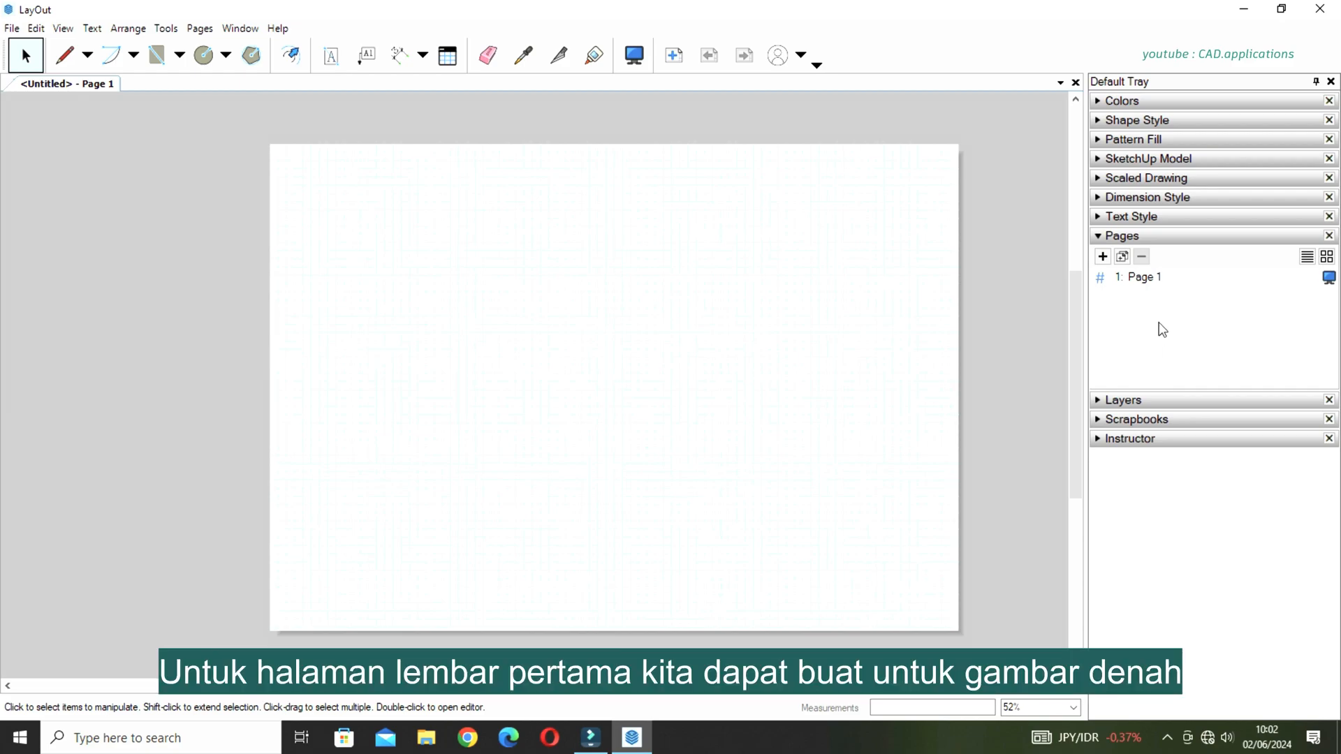
double_click(1163, 279)
type("Denah")
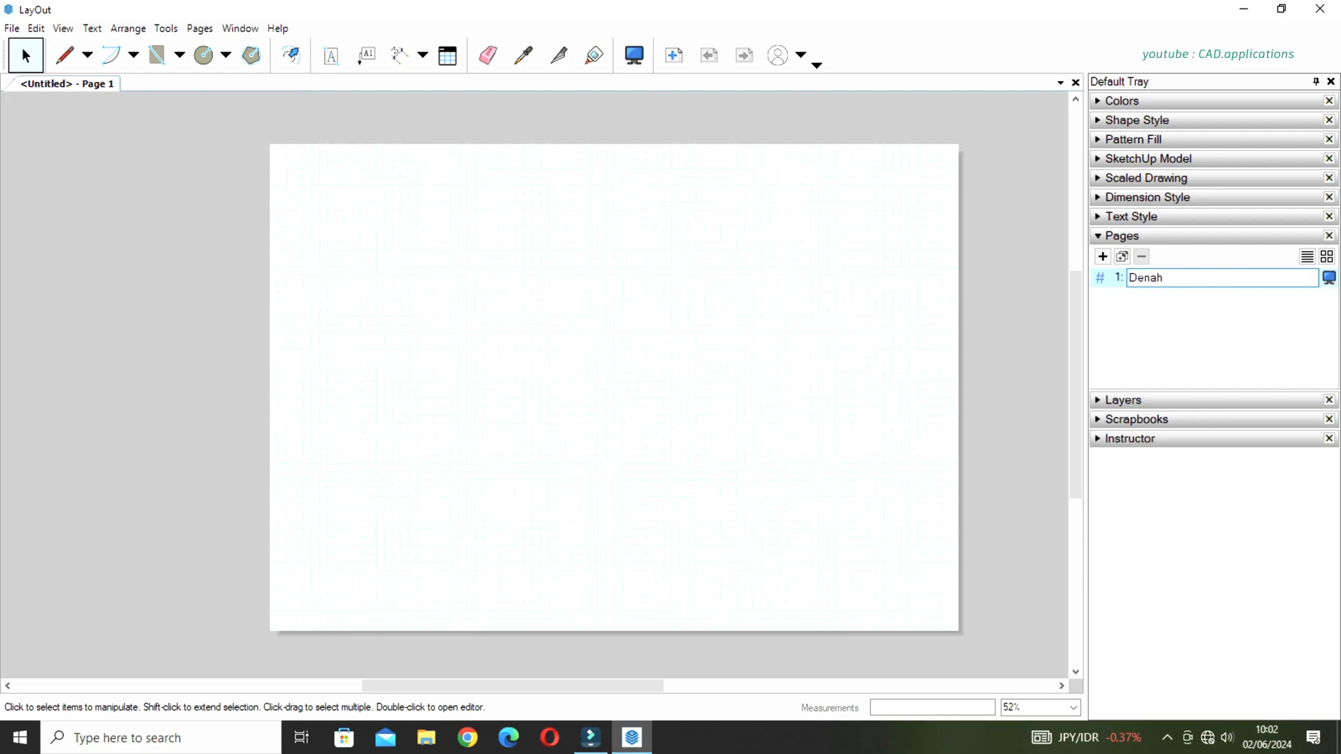
Add a second page and name it Tampak Depan.
left_click(1103, 258)
double_click(1171, 298)
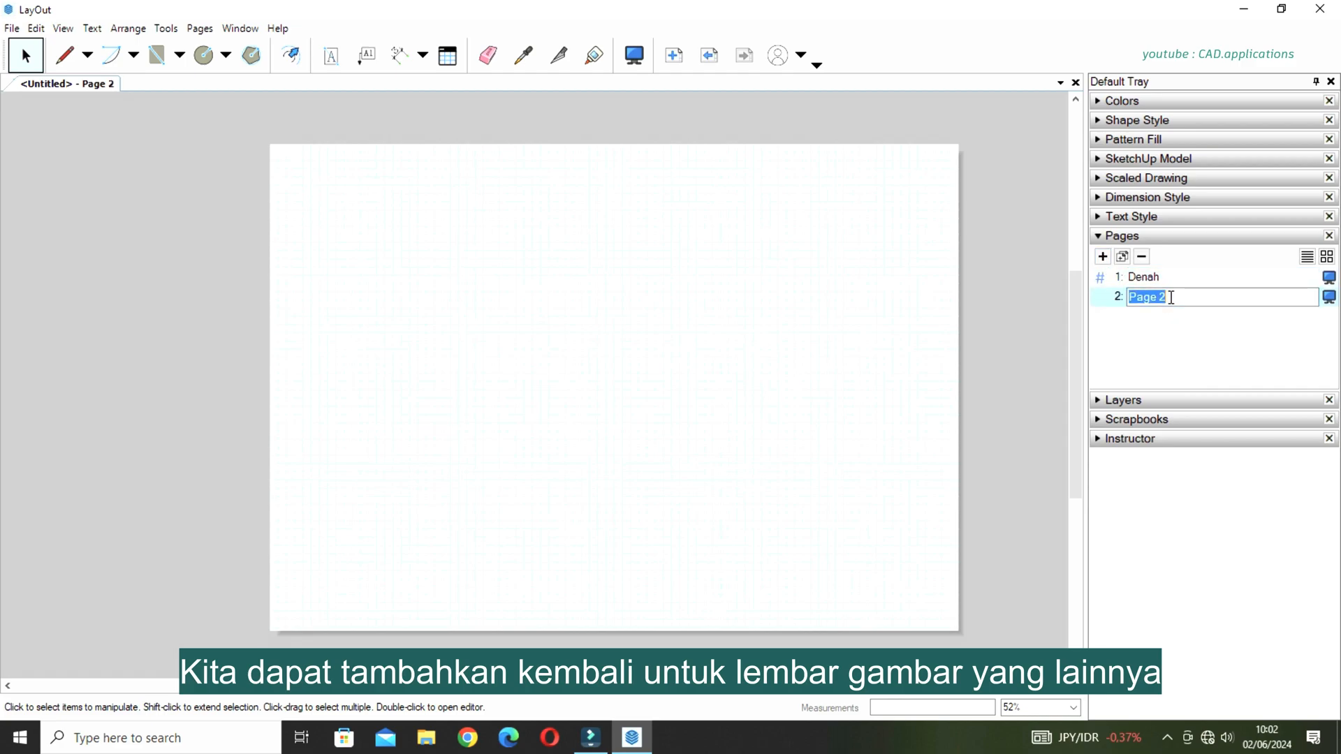
type("Tampak")
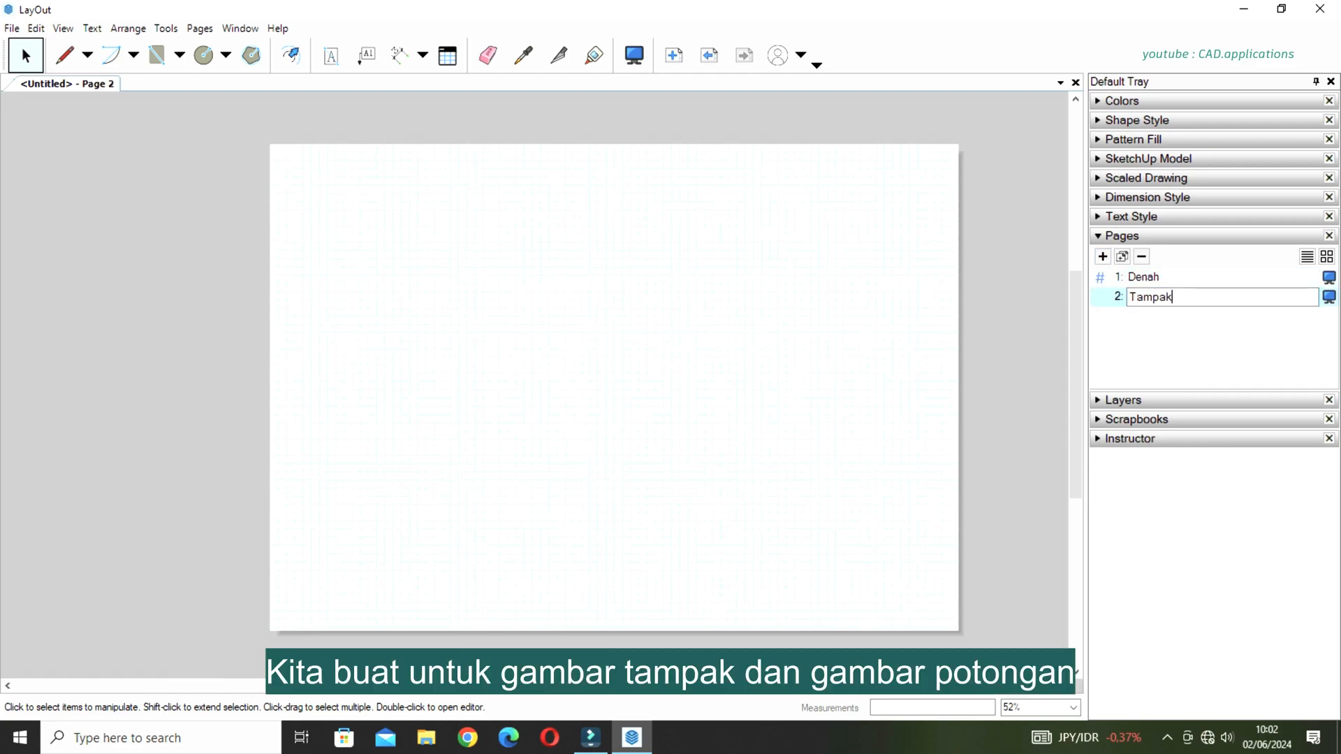
type(" Depan")
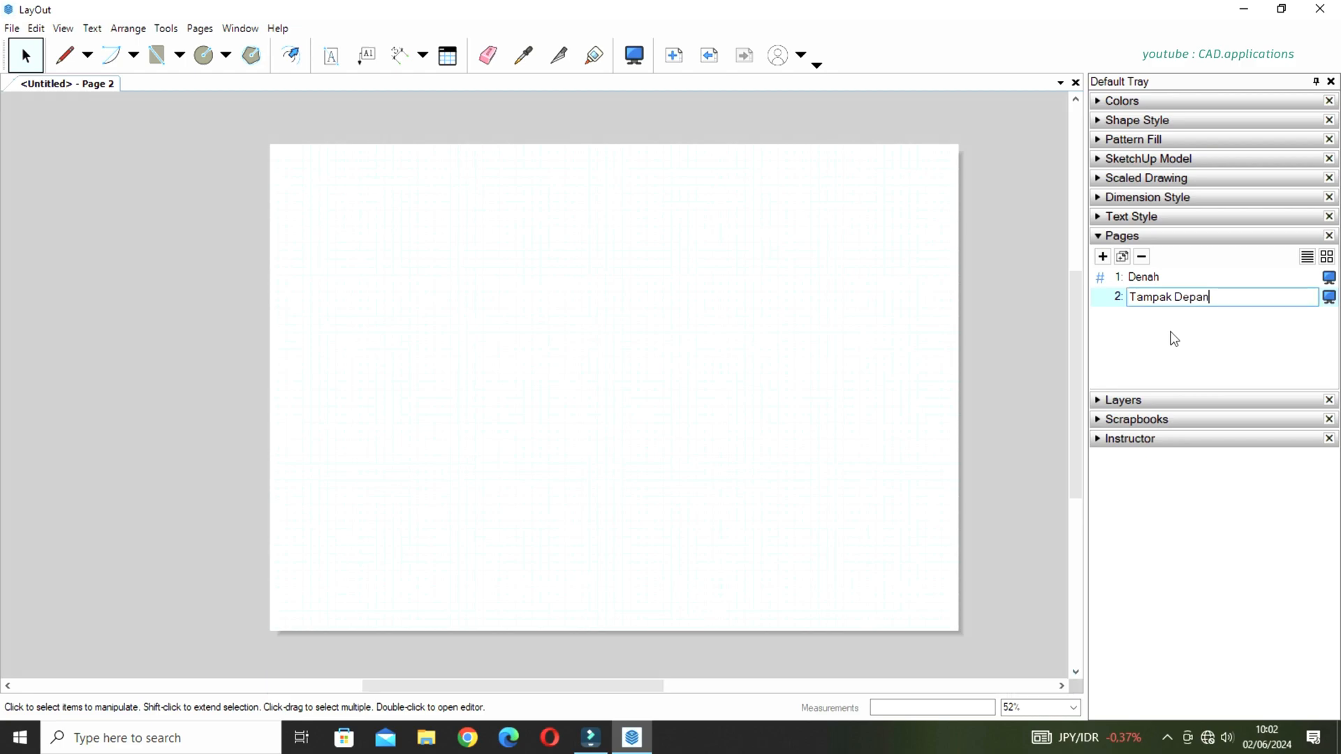
Add a third page named Potongan 1 and return to the Denah page.
left_click(1104, 257)
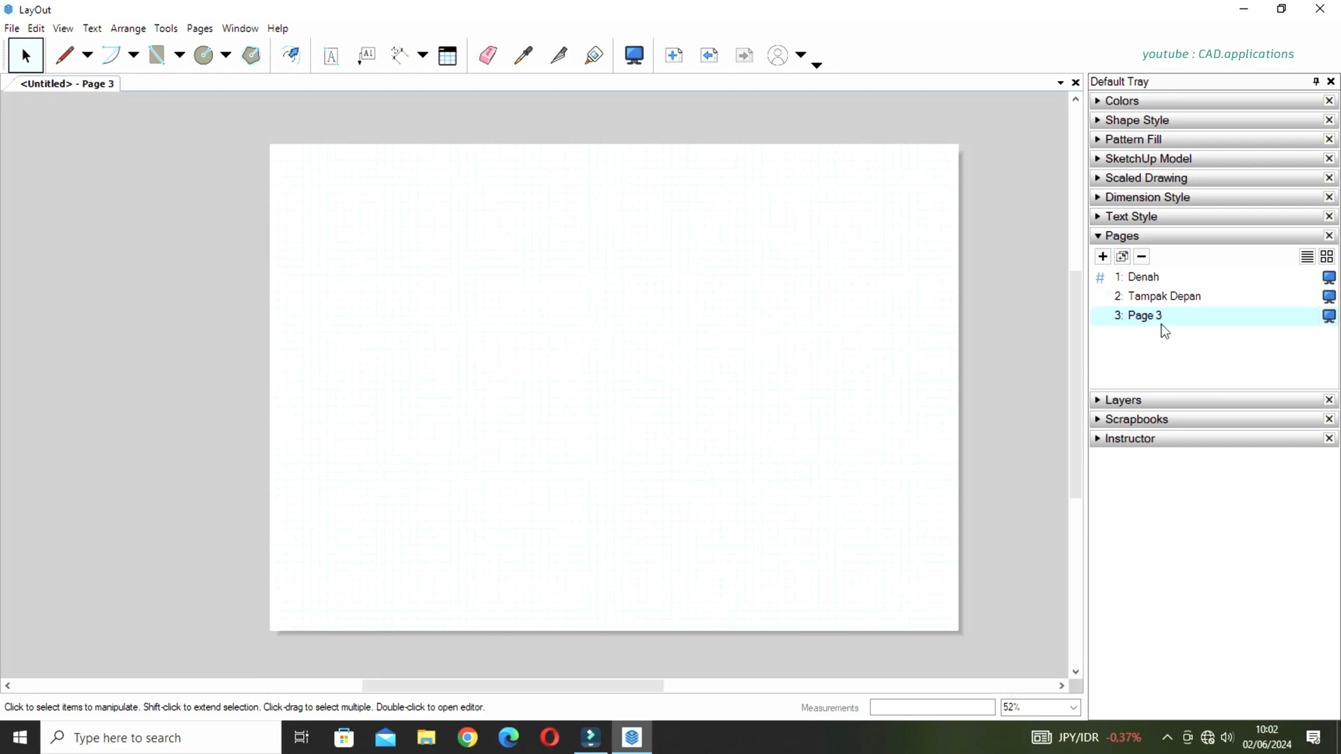
double_click(1164, 317)
type("Poto")
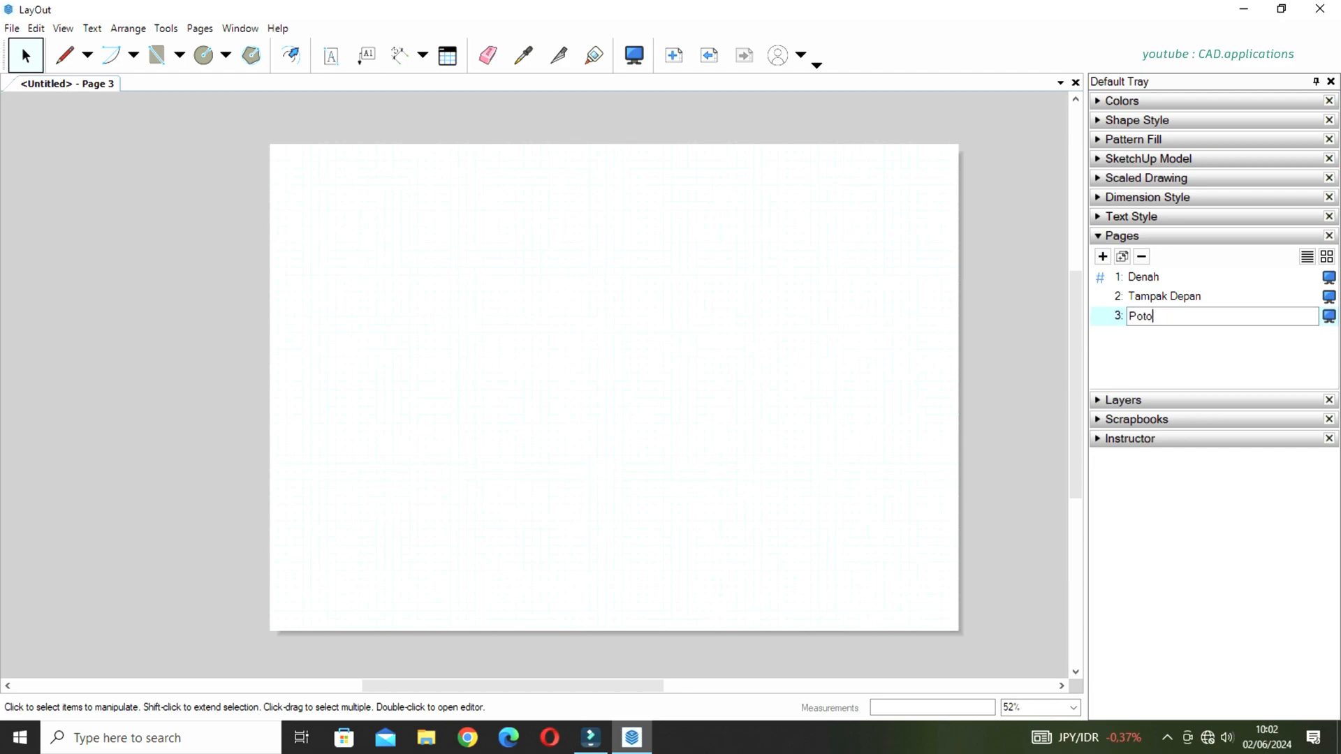
type("ngan 1")
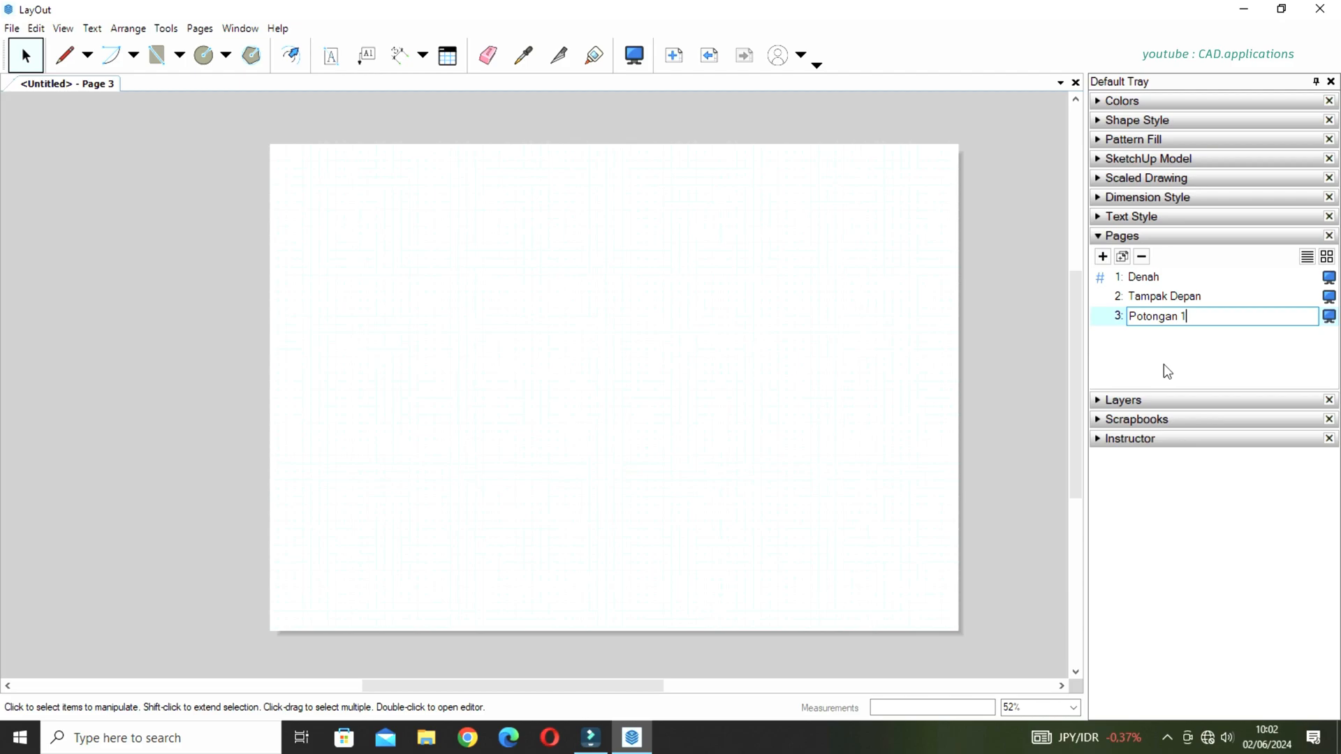
left_click(1155, 278)
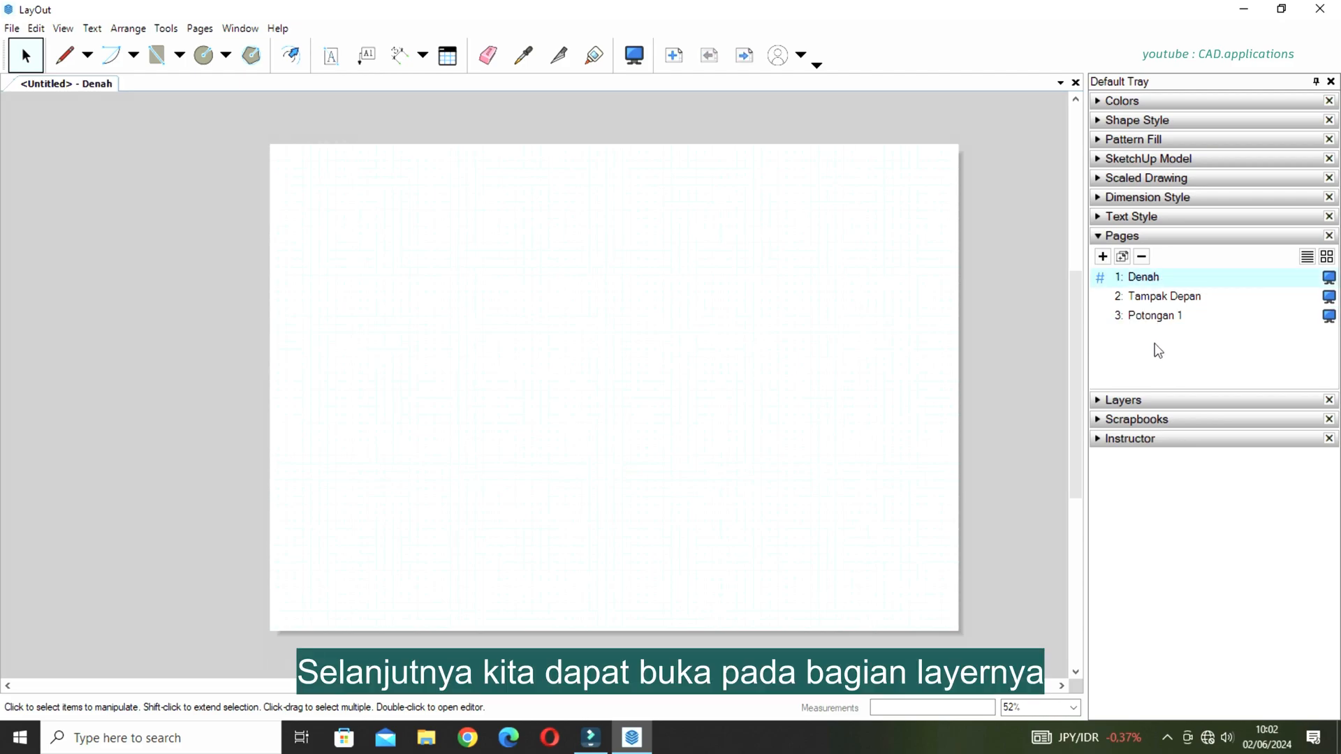
Add a new layer and name it Kop Gambar.
left_click(1148, 400)
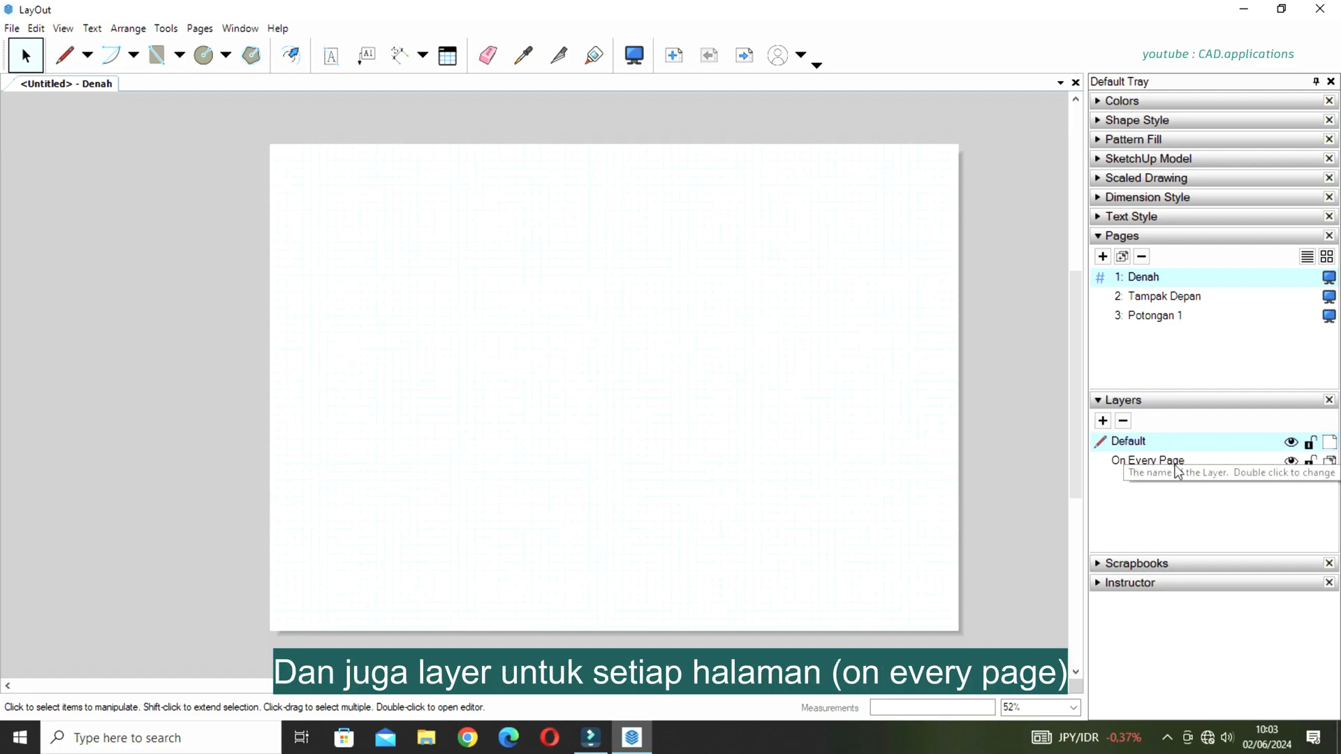
left_click(1104, 422)
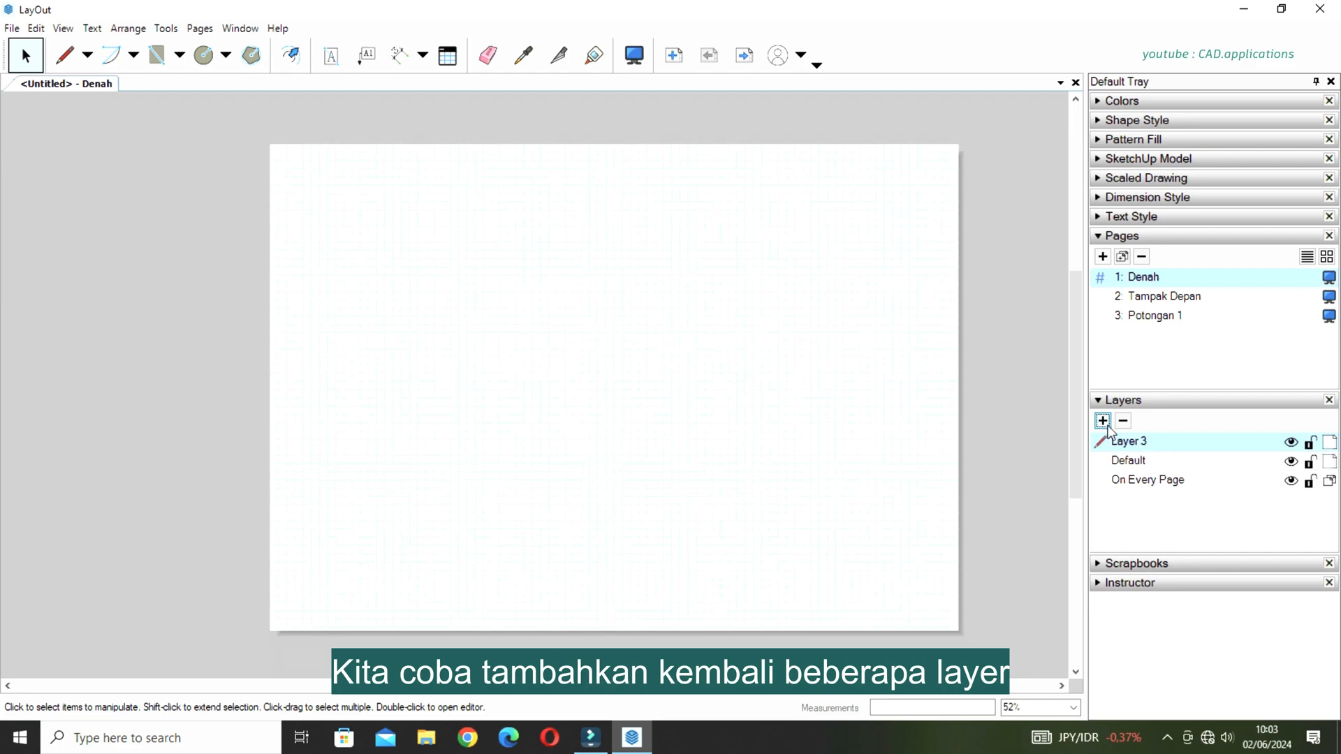
double_click(1146, 443)
type("Kop Gambar")
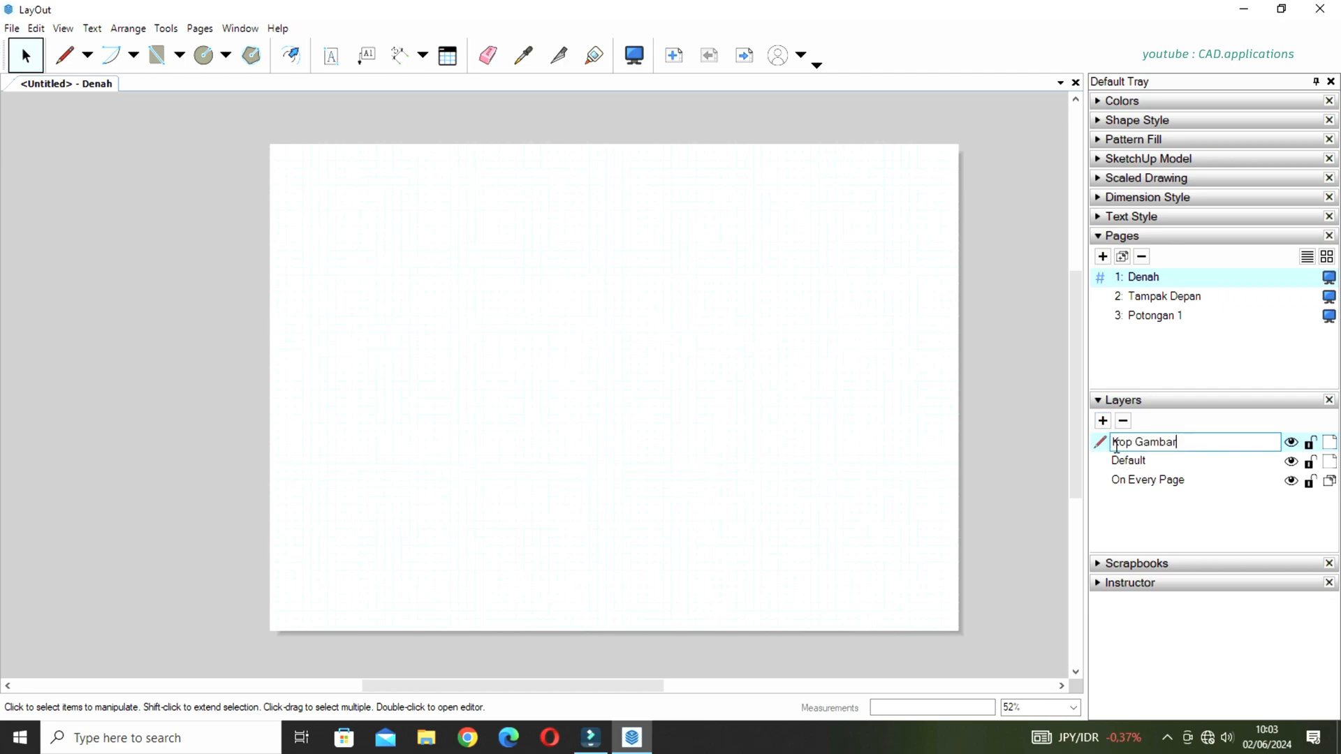
Add another layer named Dimensi Gambar.
left_click(1105, 425)
double_click(1151, 443)
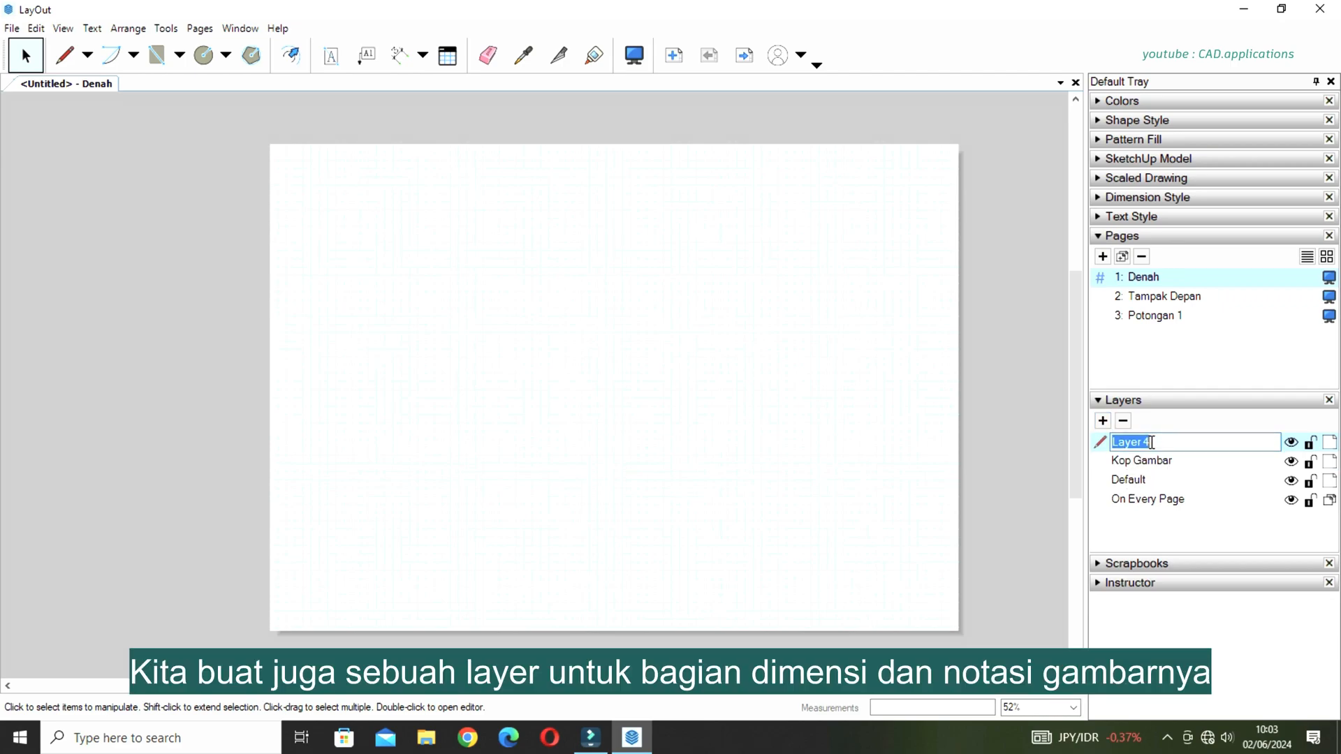
type("Dimensi Gambar")
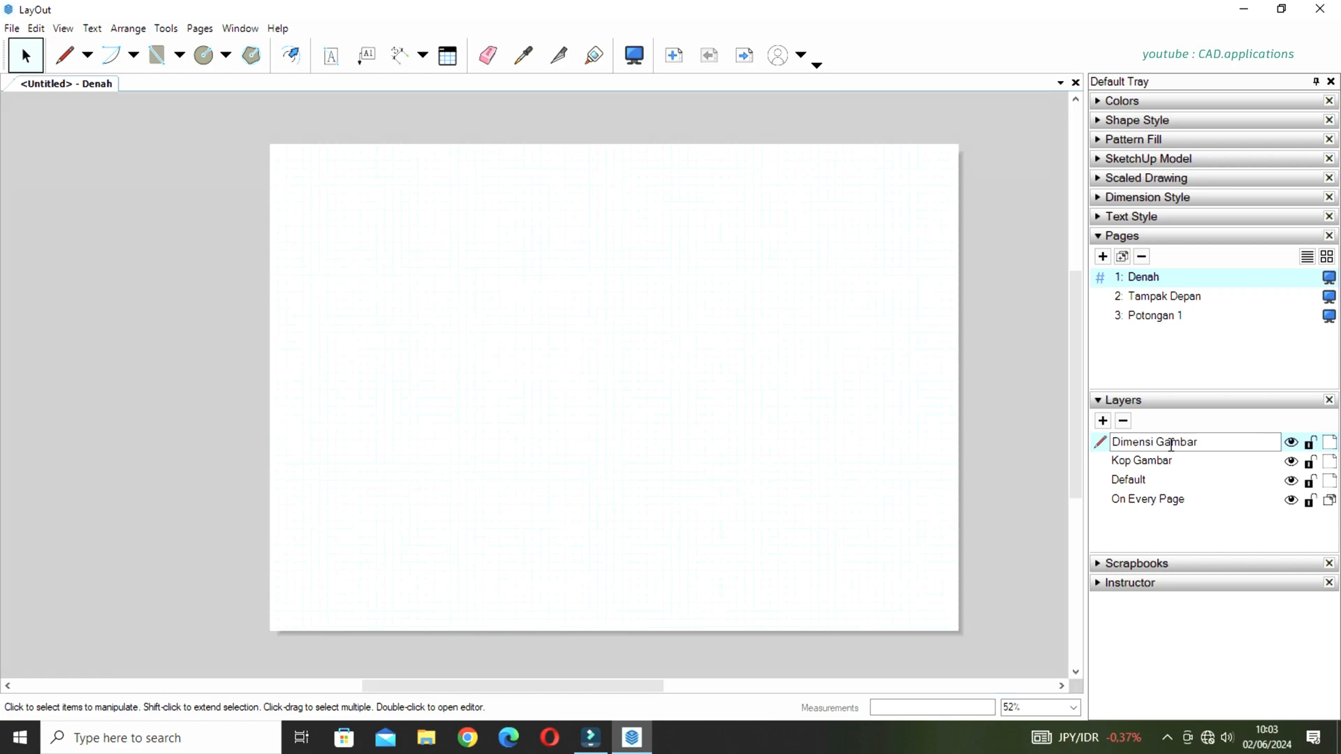
Add another layer named Notasi Gambar.
left_click(1103, 420)
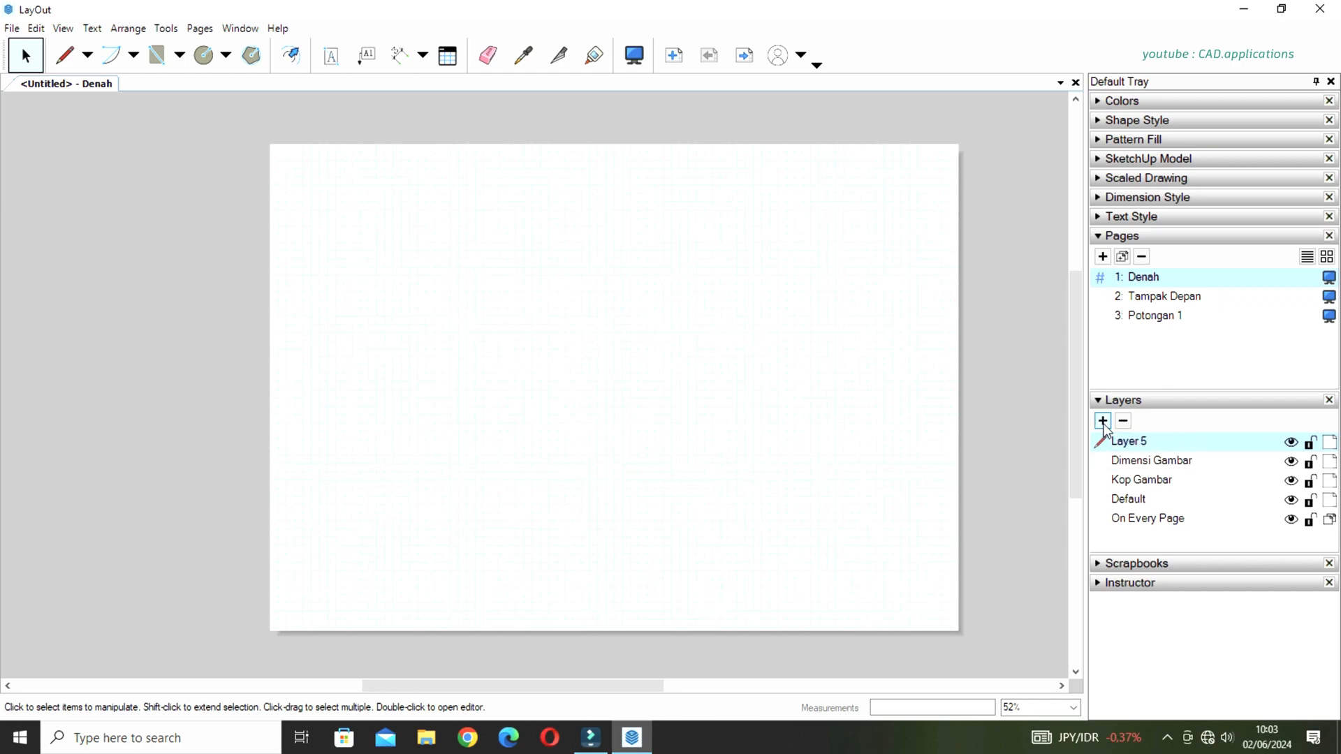
double_click(1161, 442)
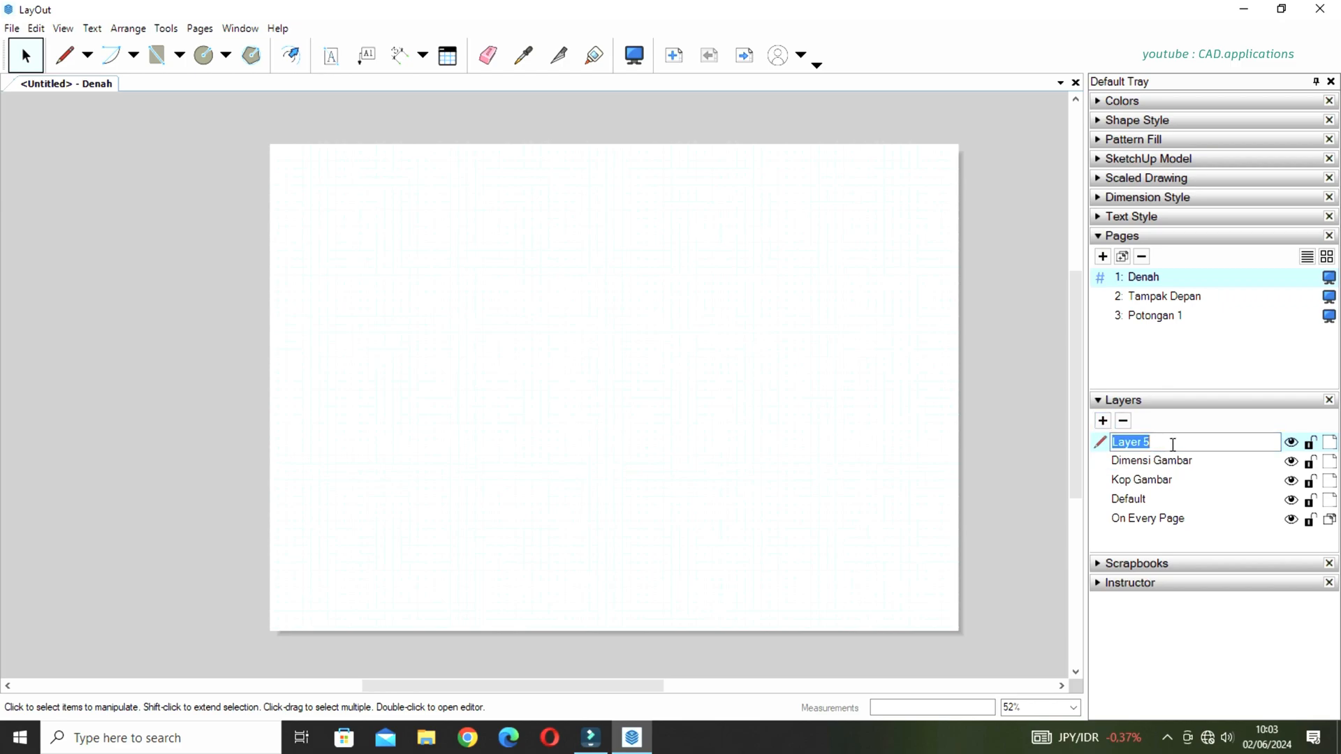
type("Notasi Gambar")
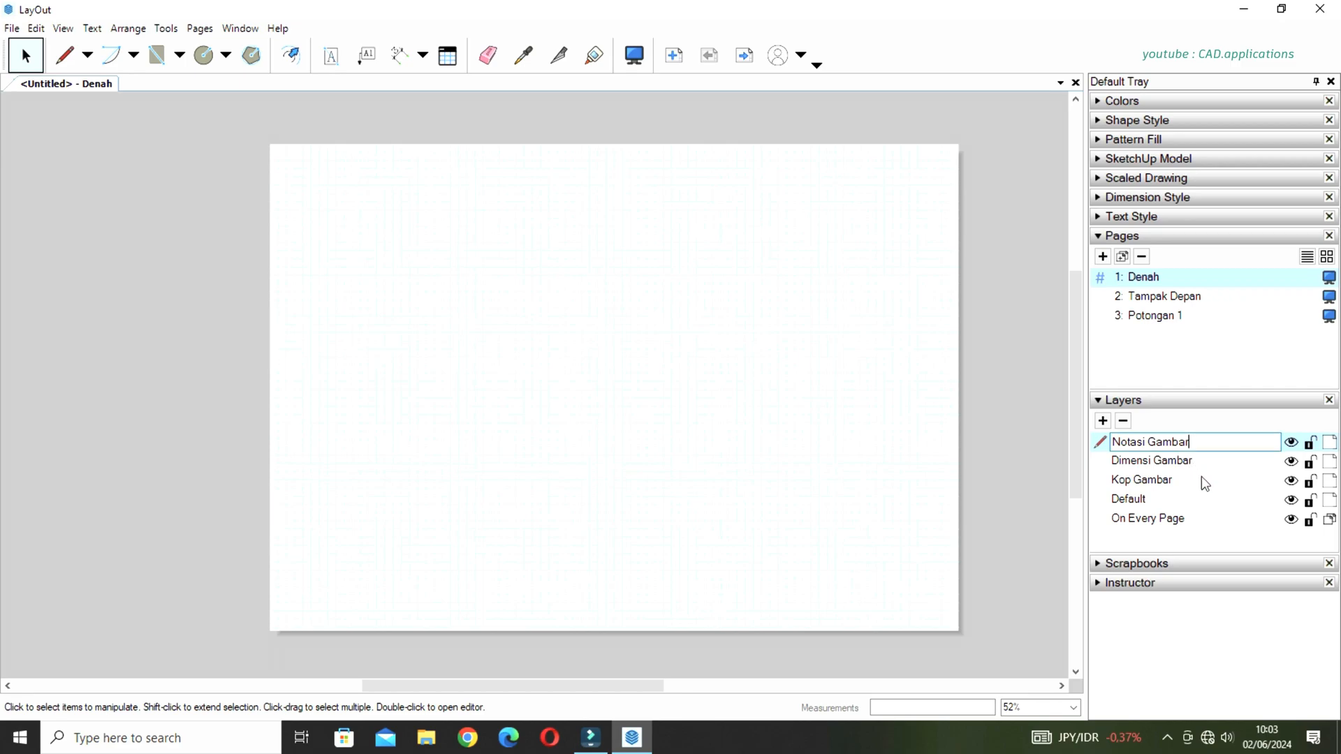
left_click(1146, 466)
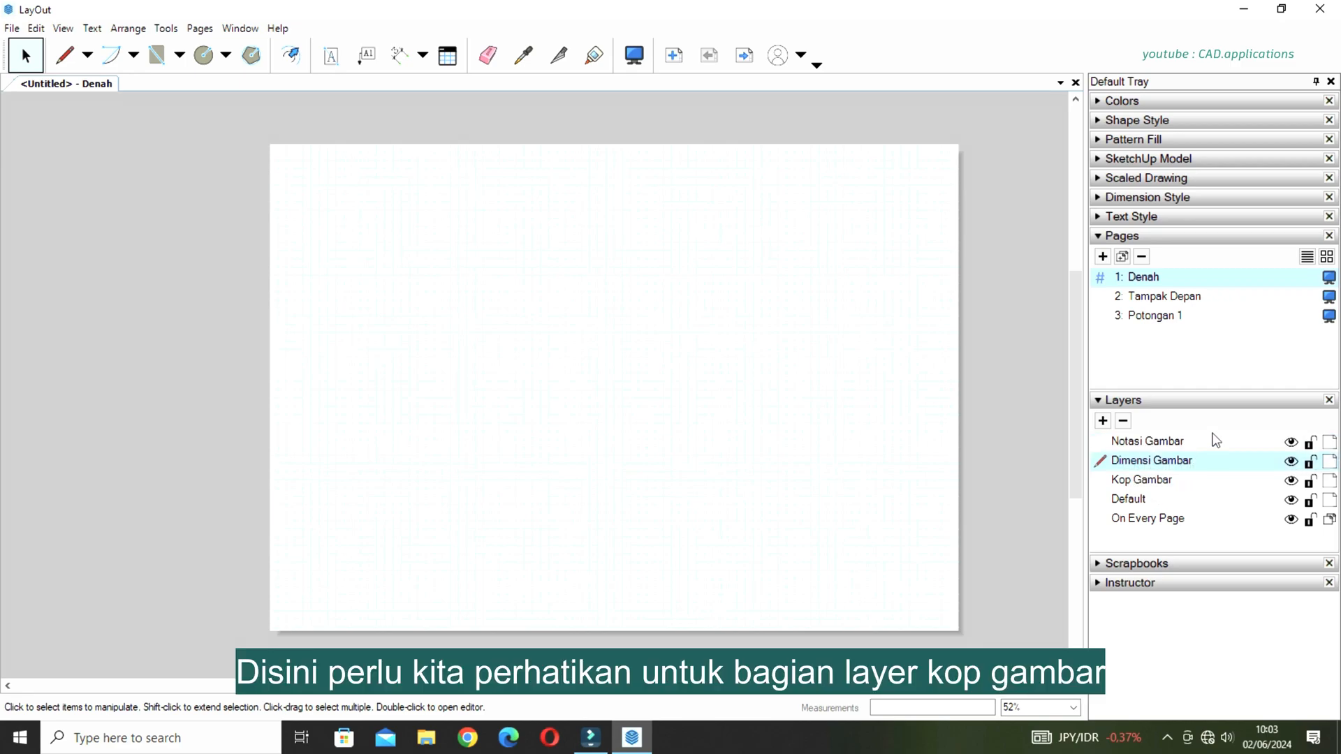
Make Kop Gambar the active layer and share it across all pages.
left_click(1126, 483)
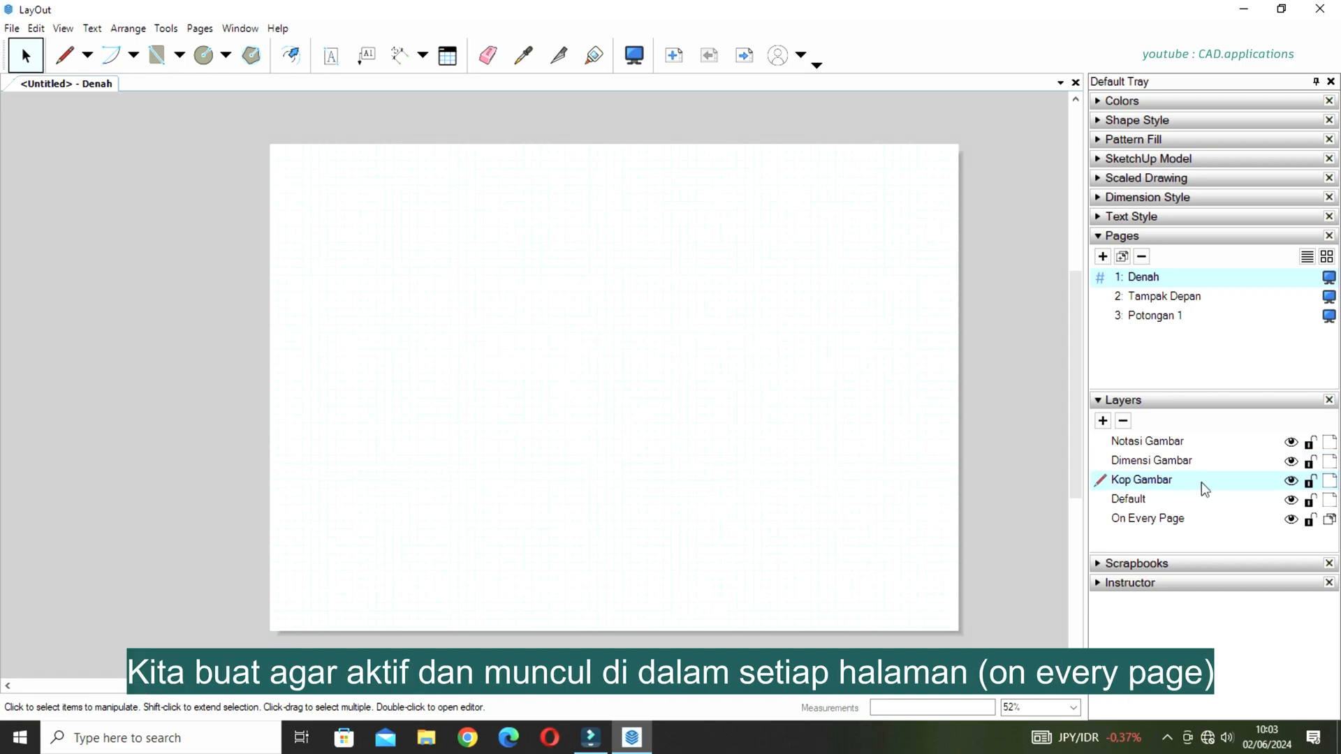
left_click(1329, 482)
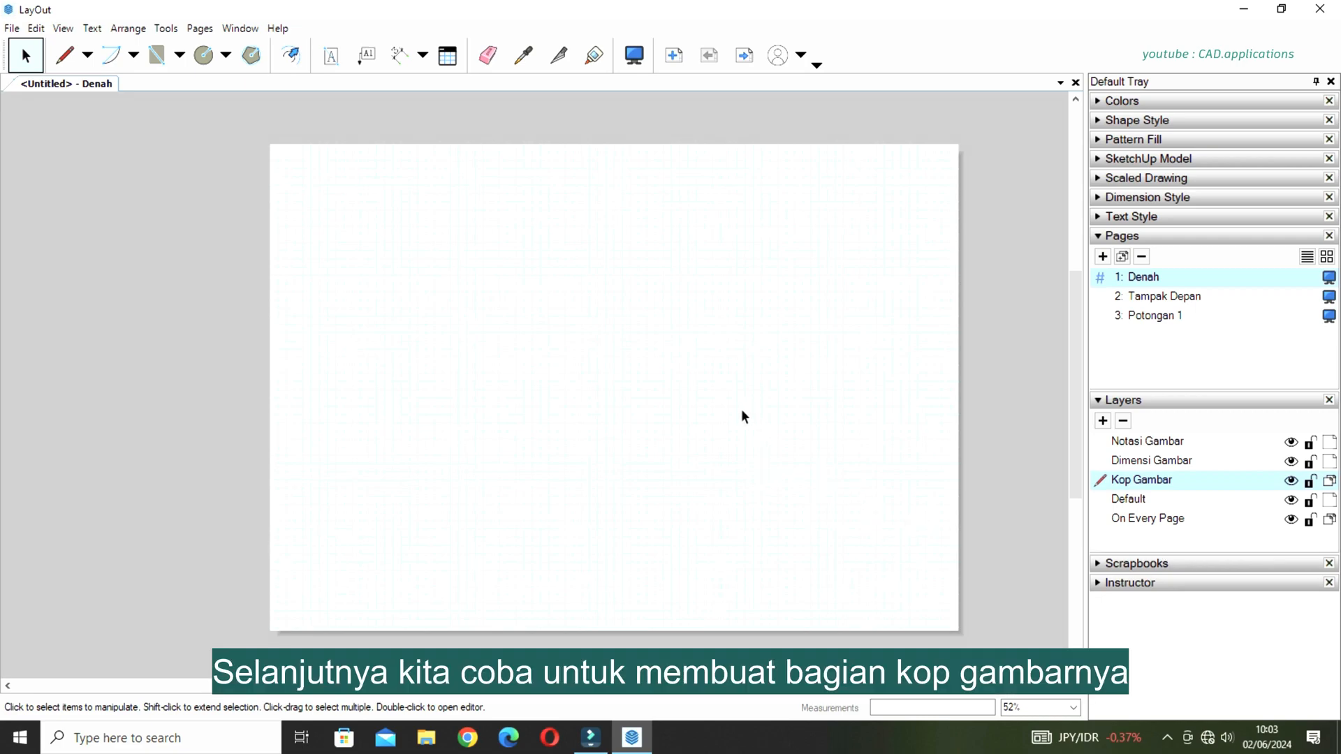
Draw a 420 by 297 mm rectangle from the page's lower-left corner so it covers the whole sheet.
scroll(765, 365, "down", 1)
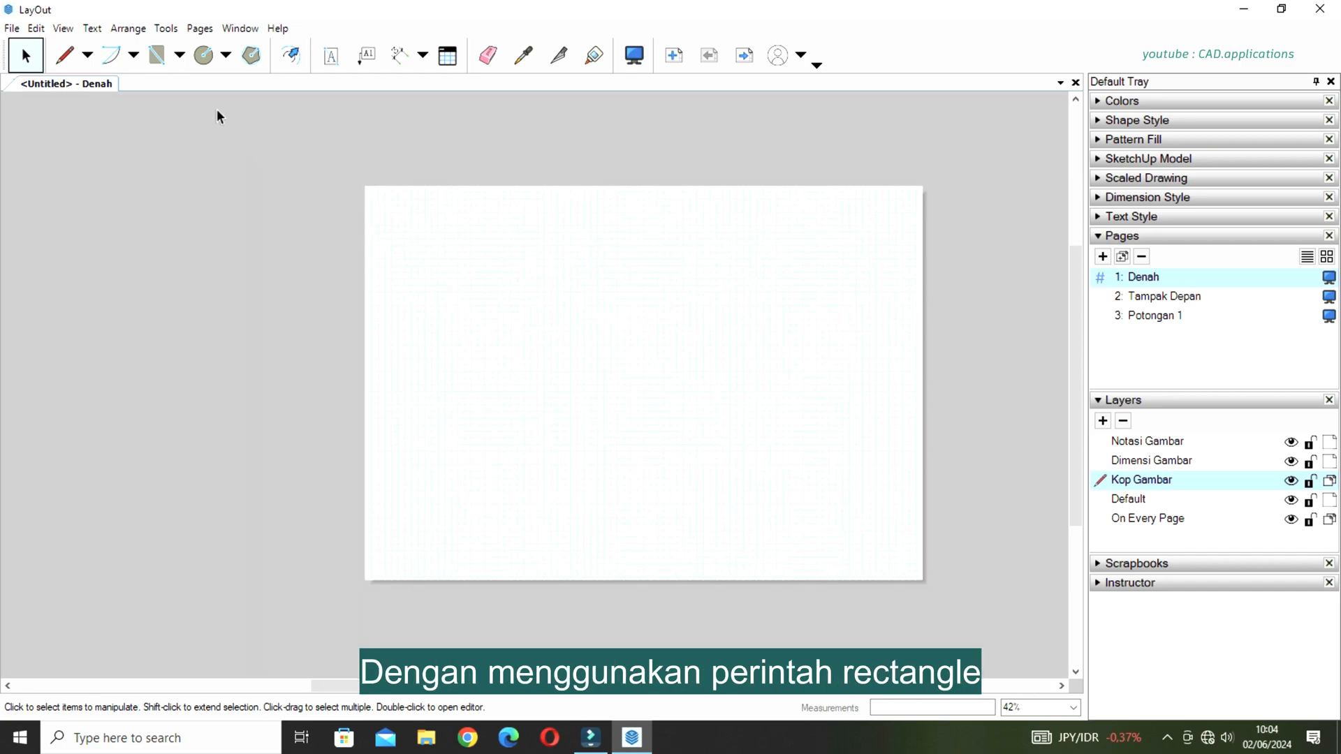
left_click(179, 54)
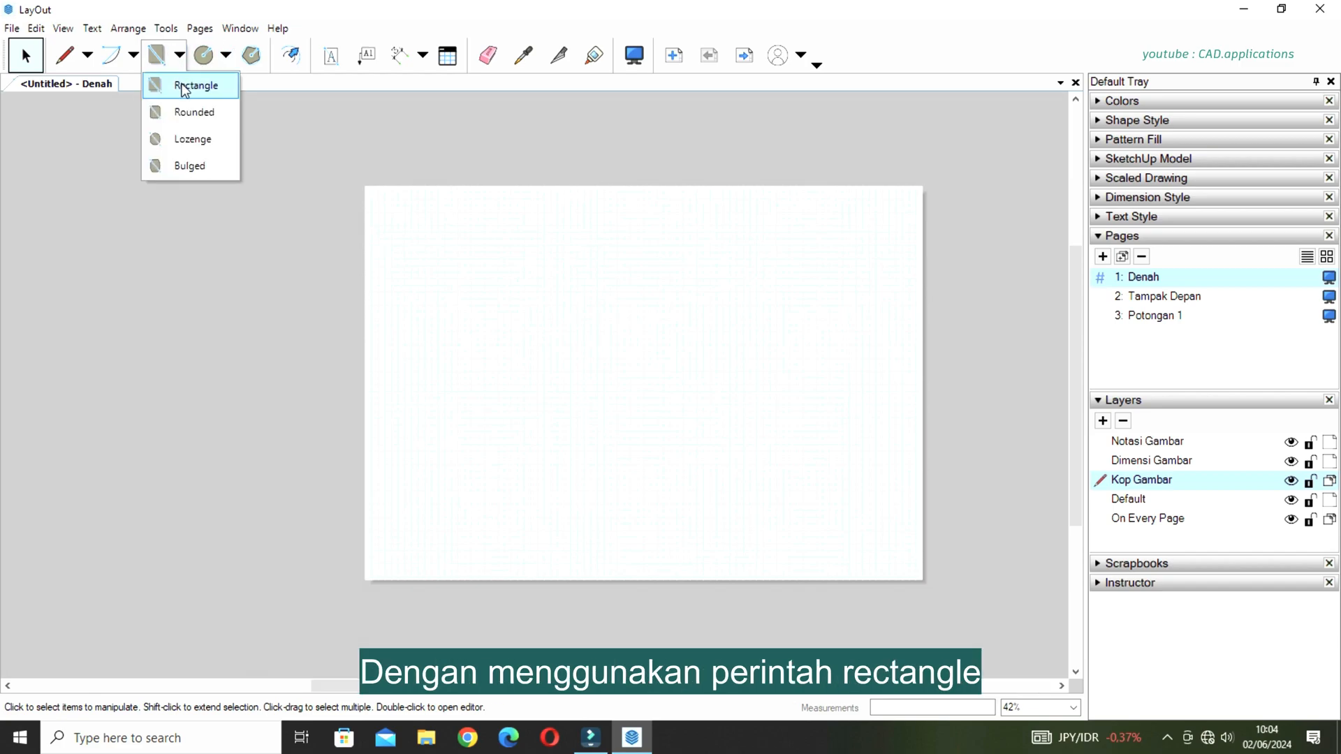
left_click(185, 87)
scroll(482, 515, "up", 2)
middle_click_drag(395, 571, 540, 438)
scroll(522, 447, "up", 7)
scroll(520, 440, "up", 12)
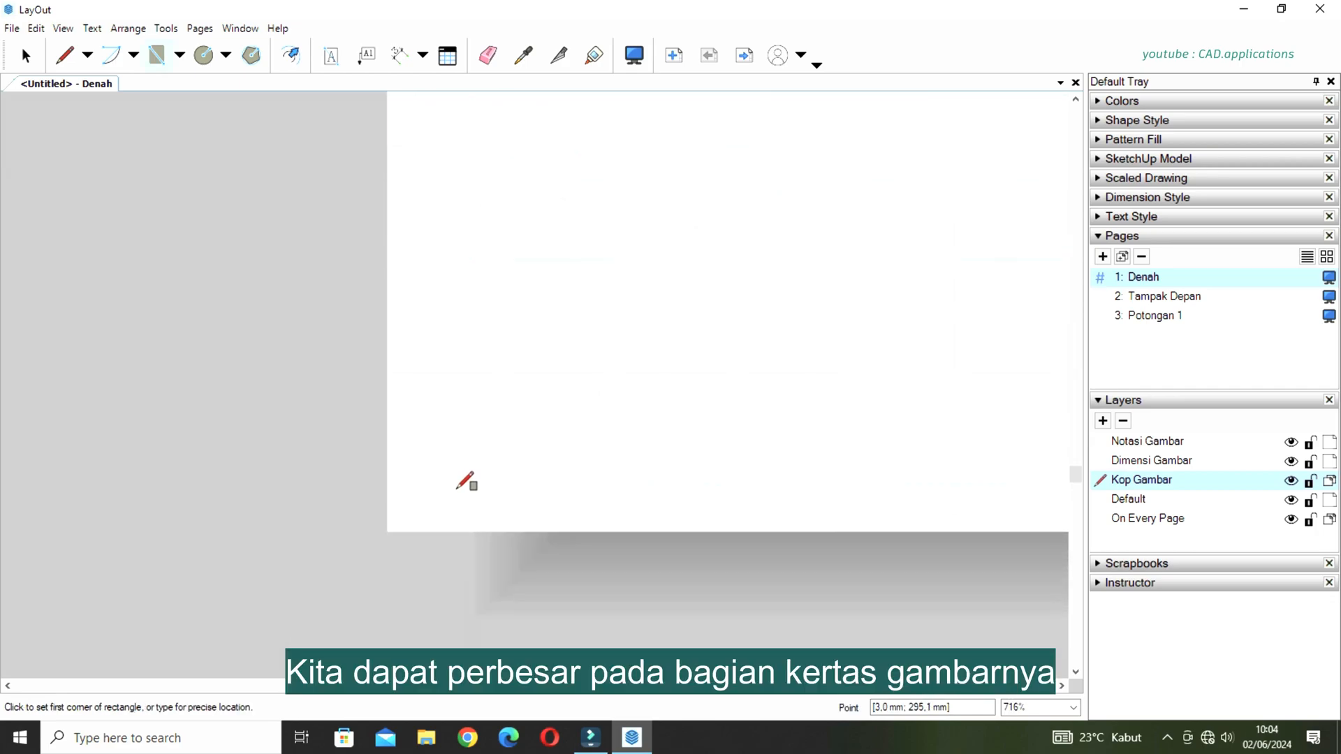
scroll(458, 488, "up", 2)
middle_click_drag(476, 471, 501, 392)
scroll(446, 453, "up", 2)
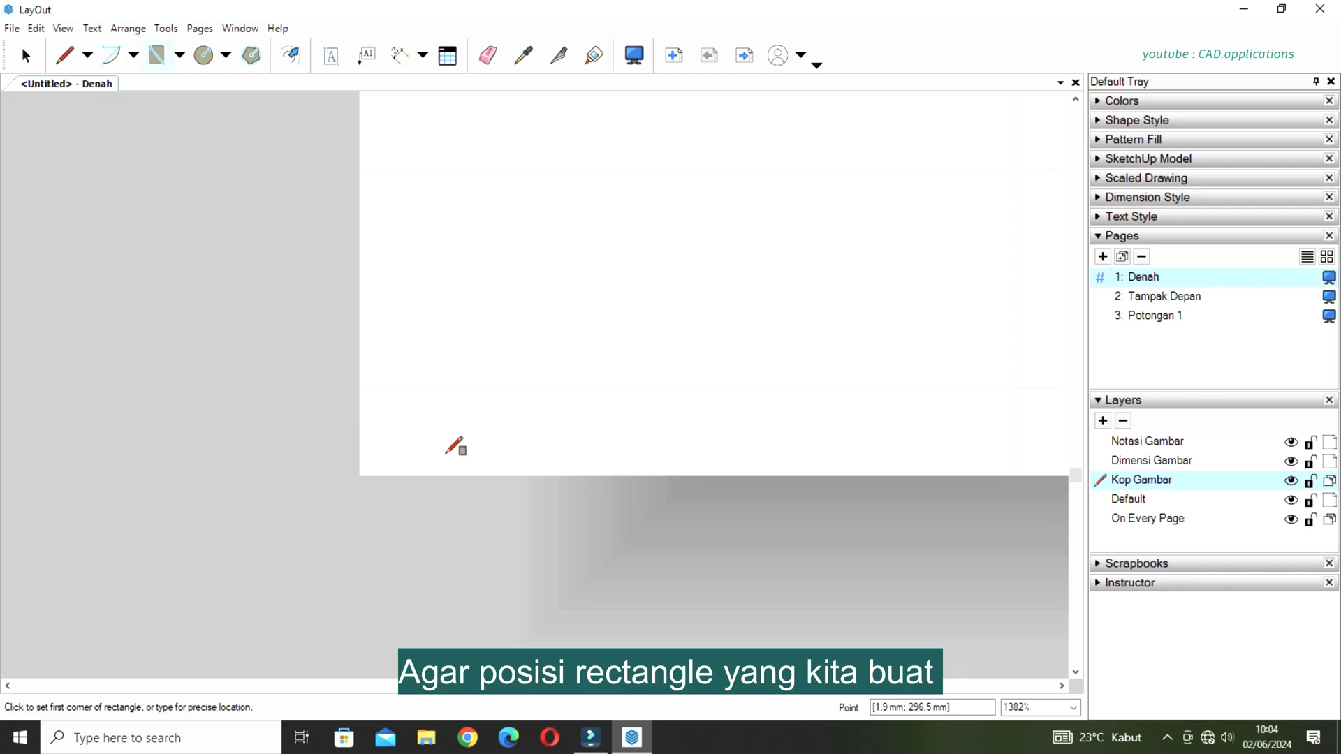
scroll(454, 446, "up", 4)
middle_click_drag(452, 447, 489, 447)
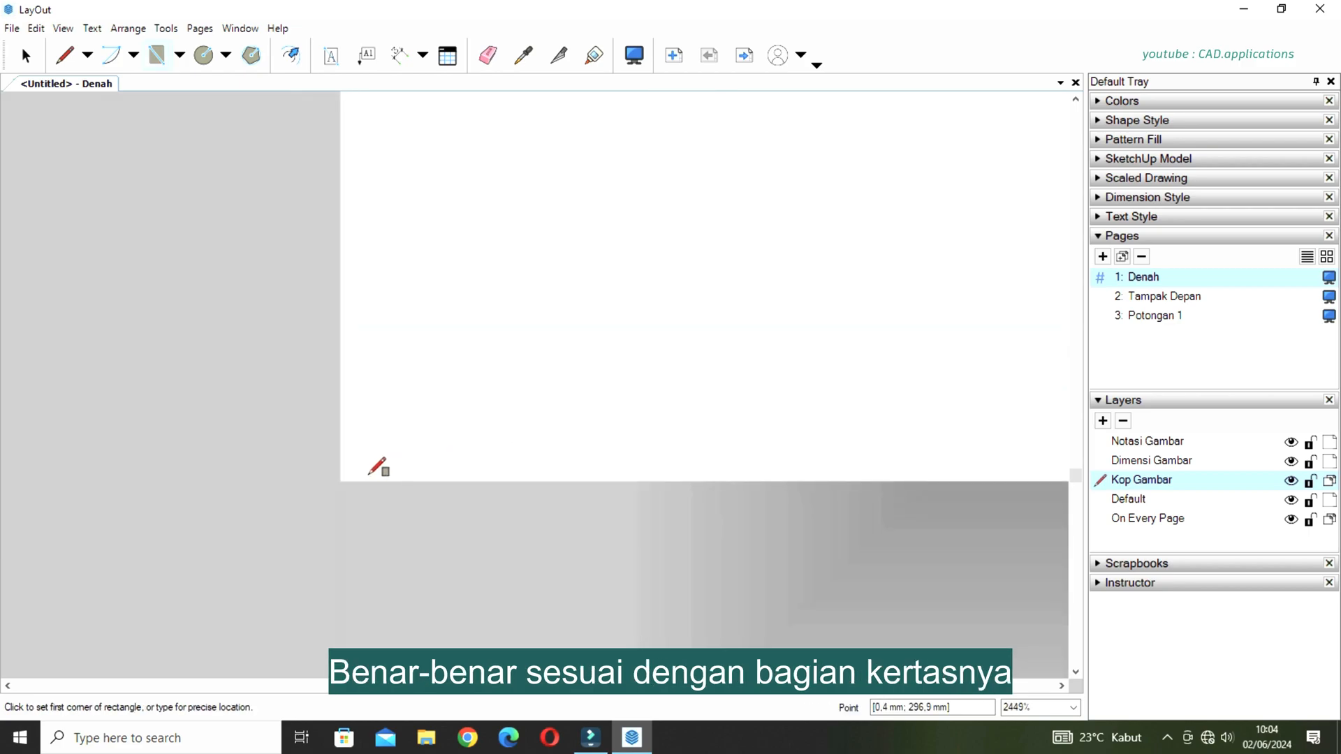
left_click(341, 481)
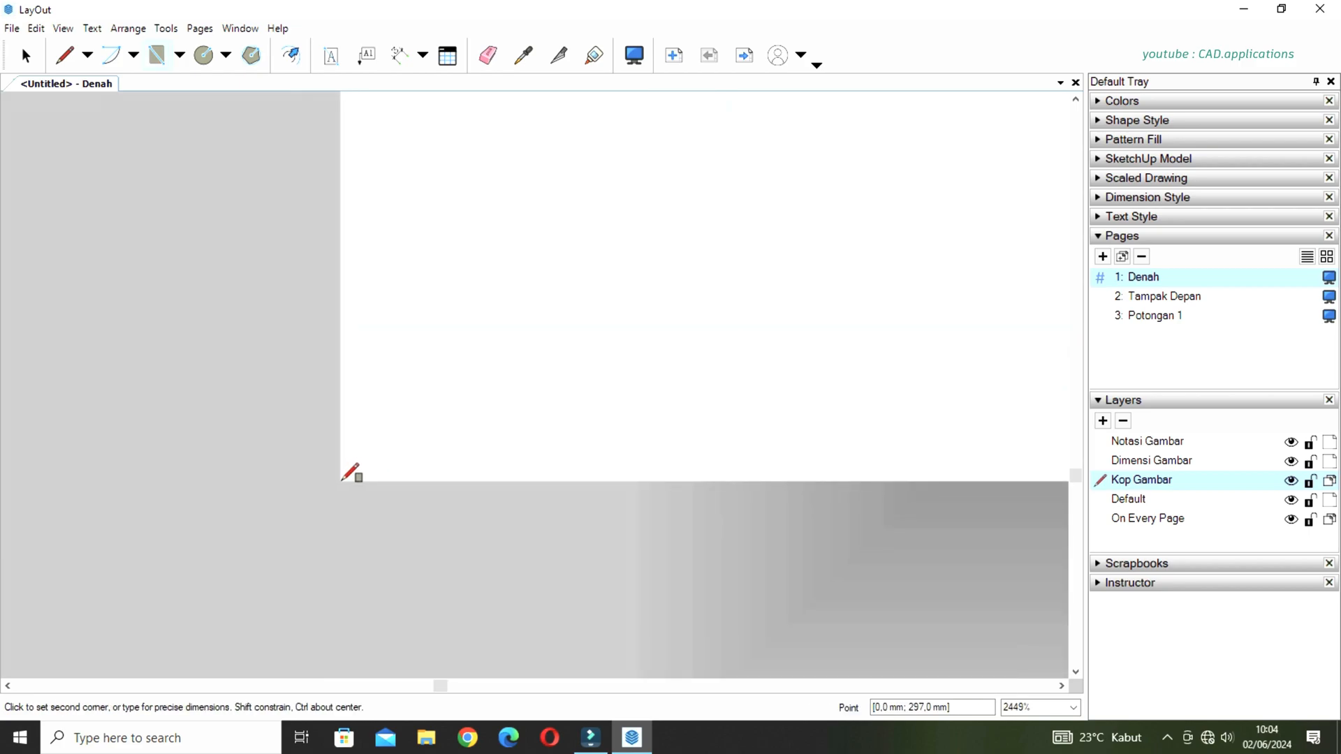
scroll(473, 438, "down", 6)
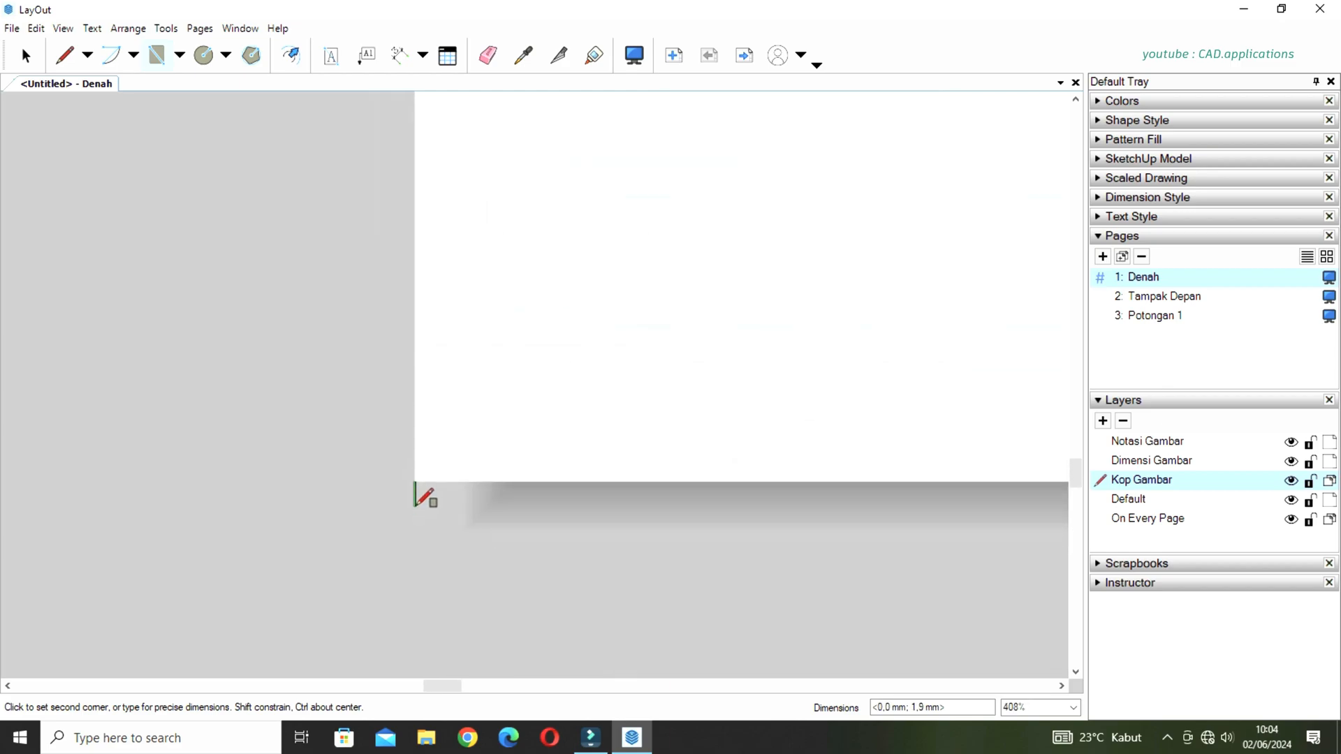
scroll(419, 509, "down", 8)
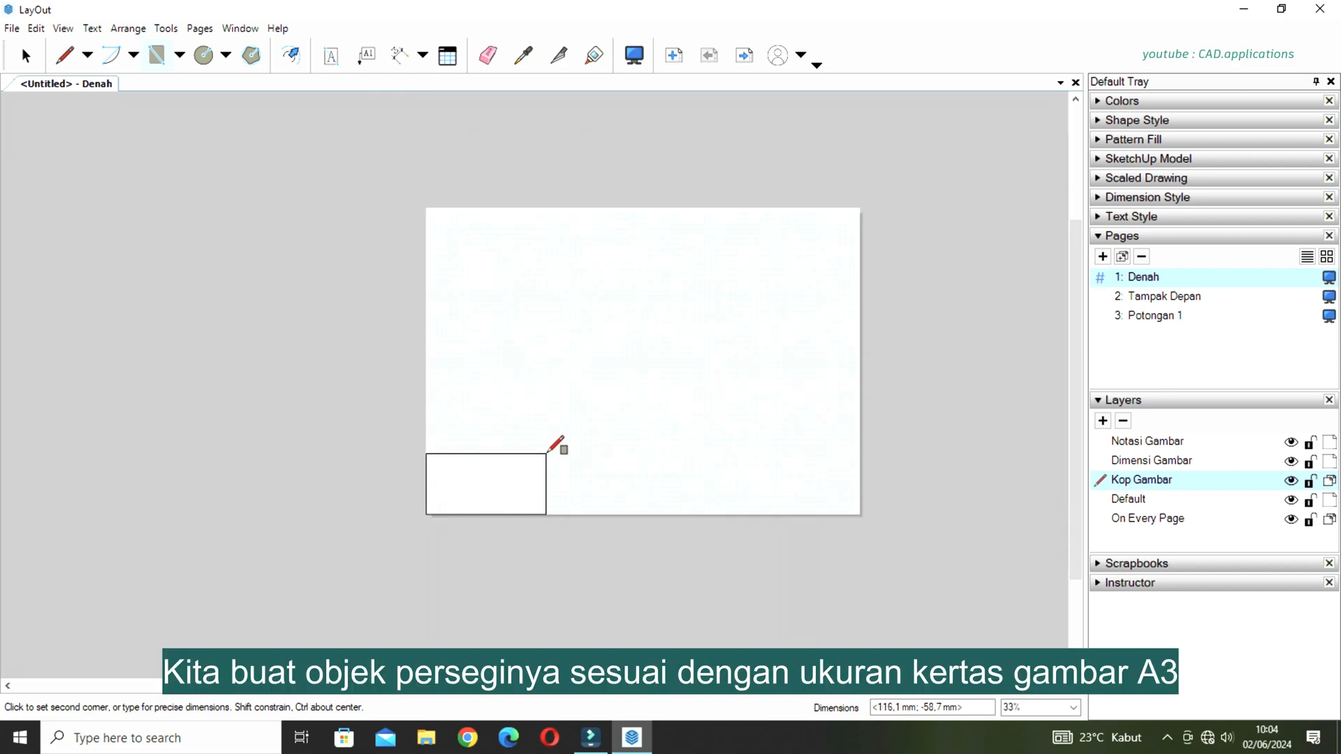
scroll(549, 448, "up", 1)
left_click(707, 208)
middle_click_drag(691, 371, 614, 441)
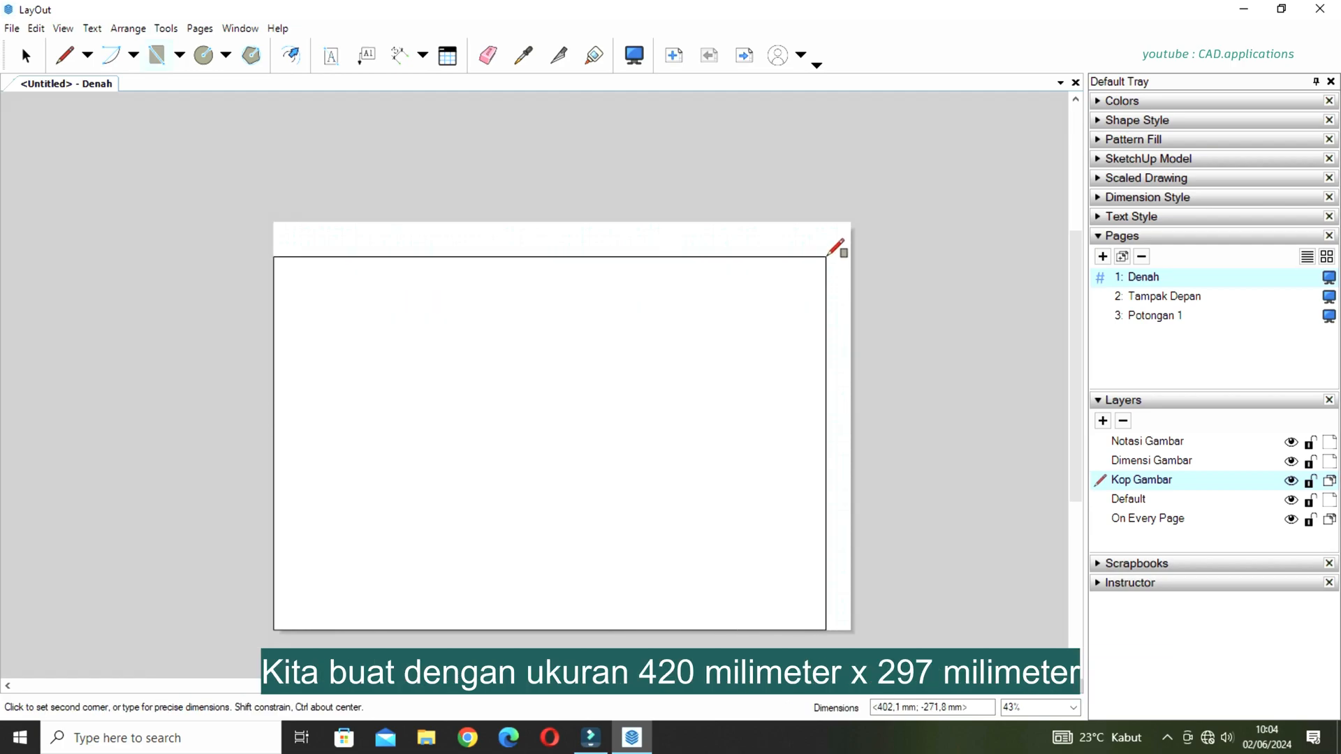
type("420;297")
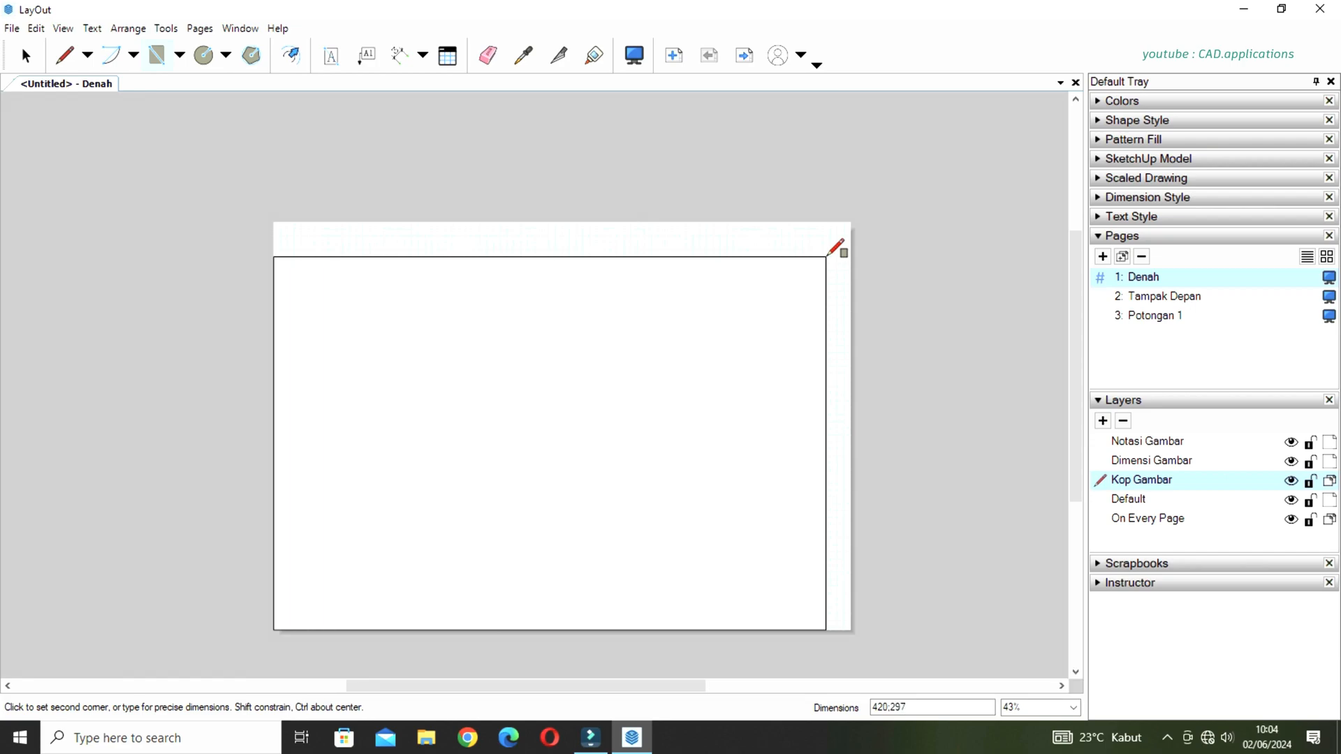
key("Return")
key("space")
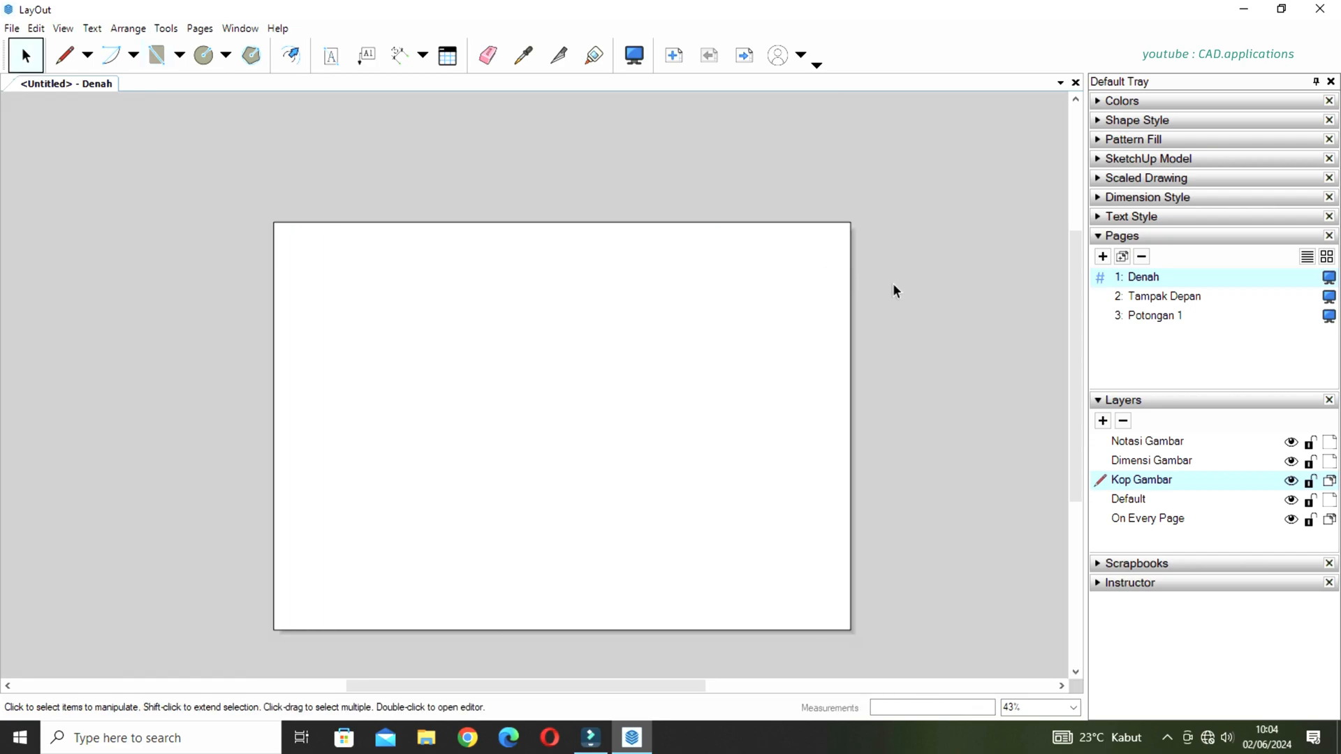
left_click(623, 377)
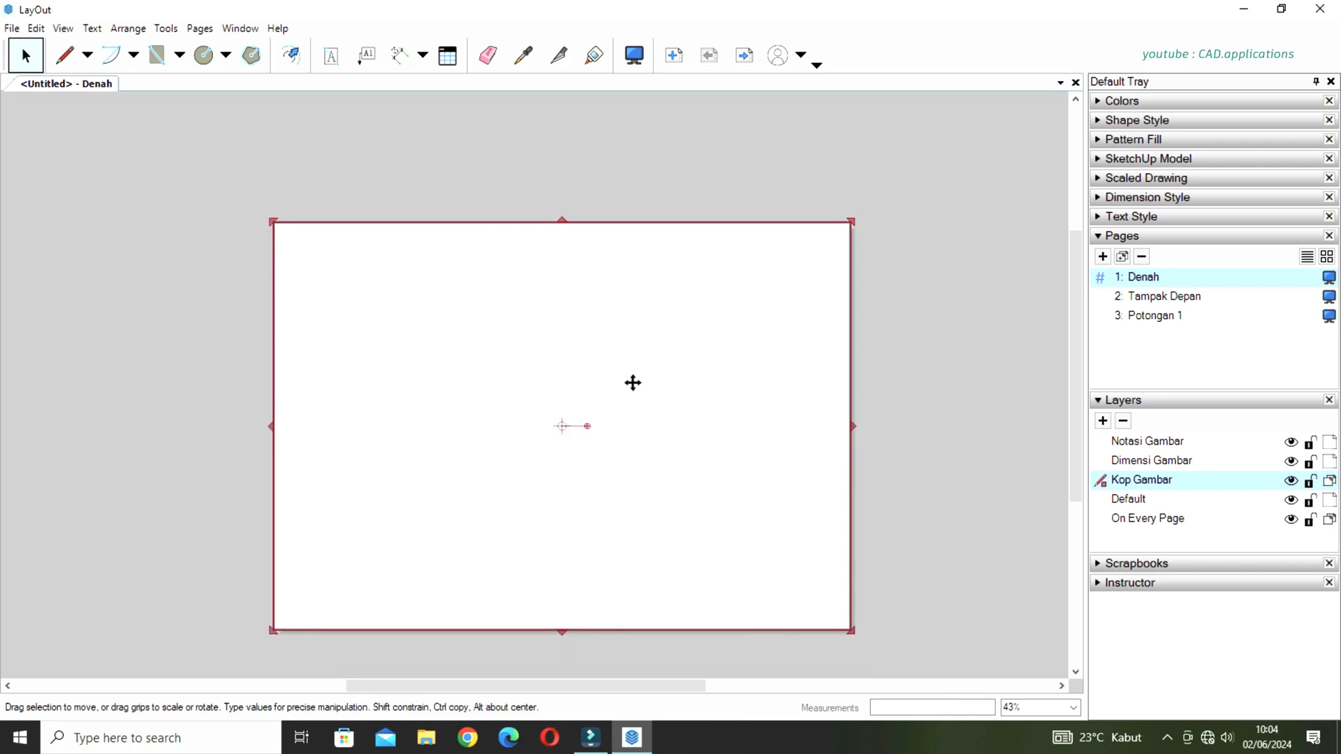
left_click(891, 318)
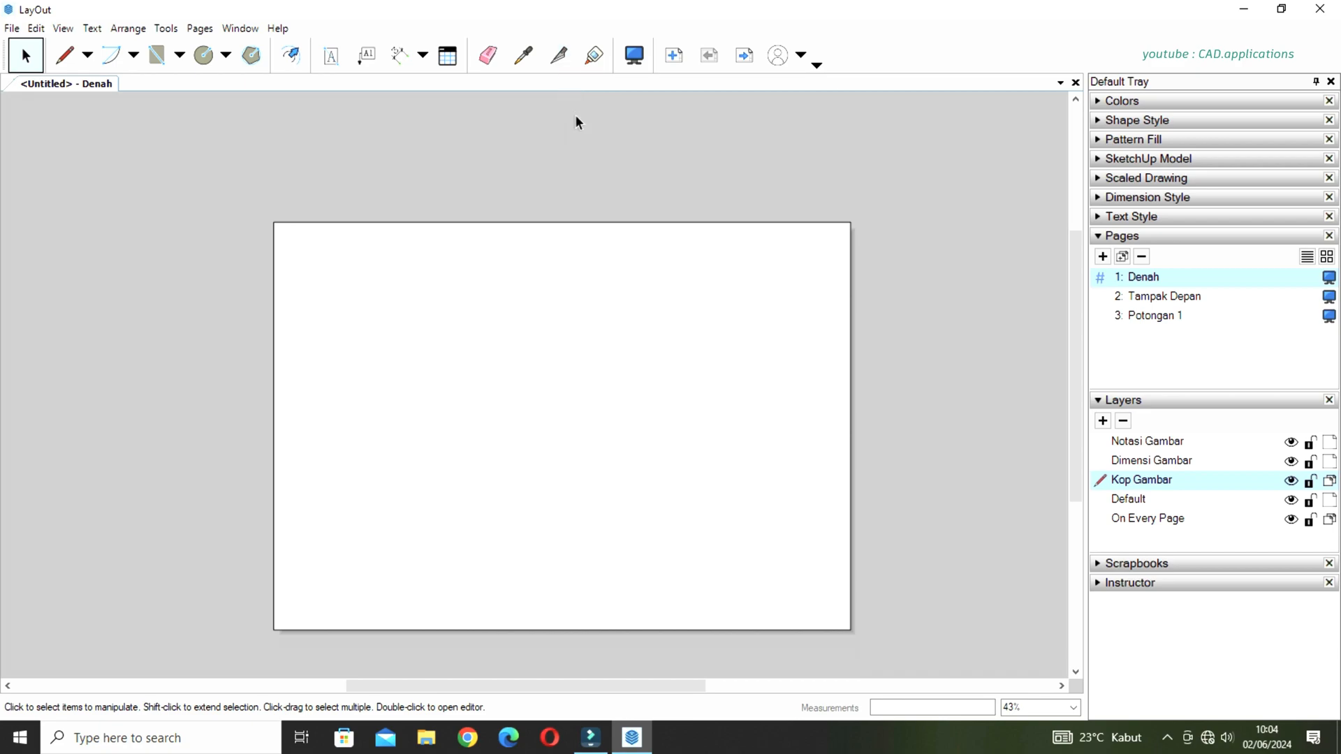
Offset the page-sized rectangle 10 mm inward and delete the outer original.
left_click(294, 60)
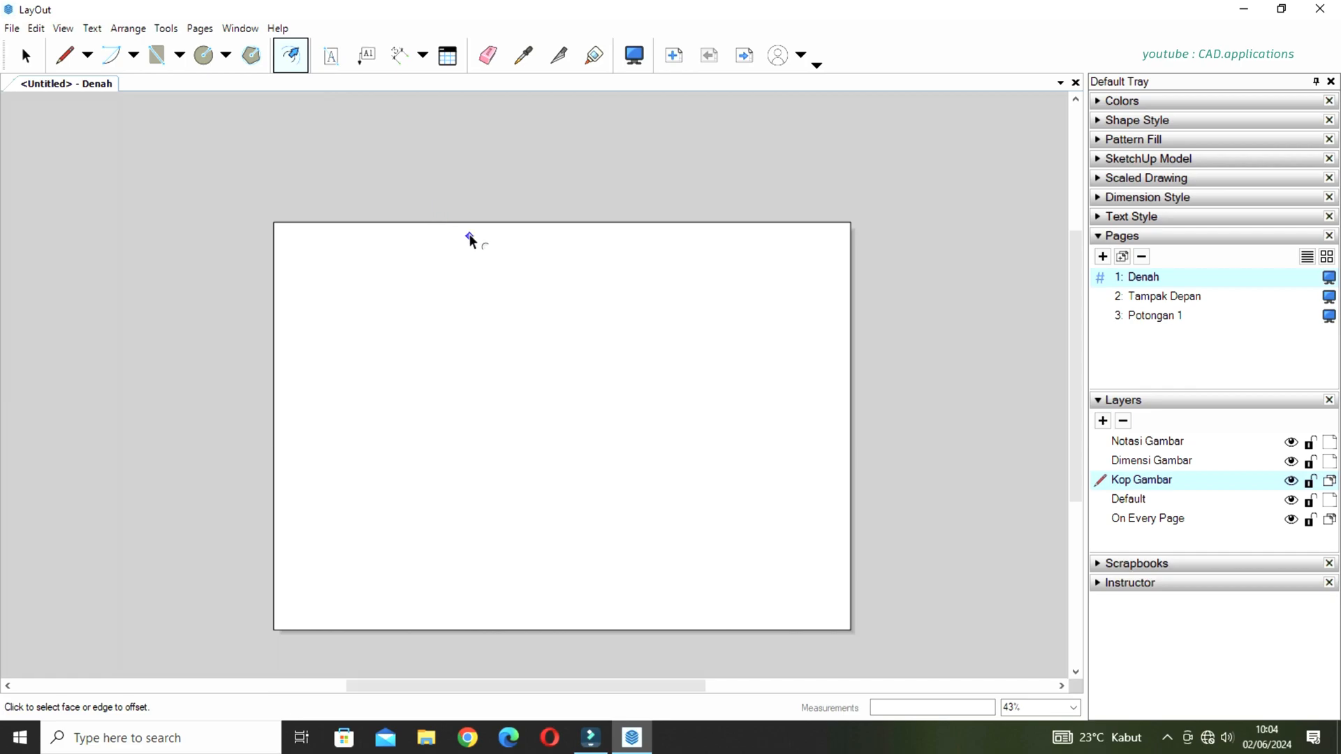
left_click(471, 230)
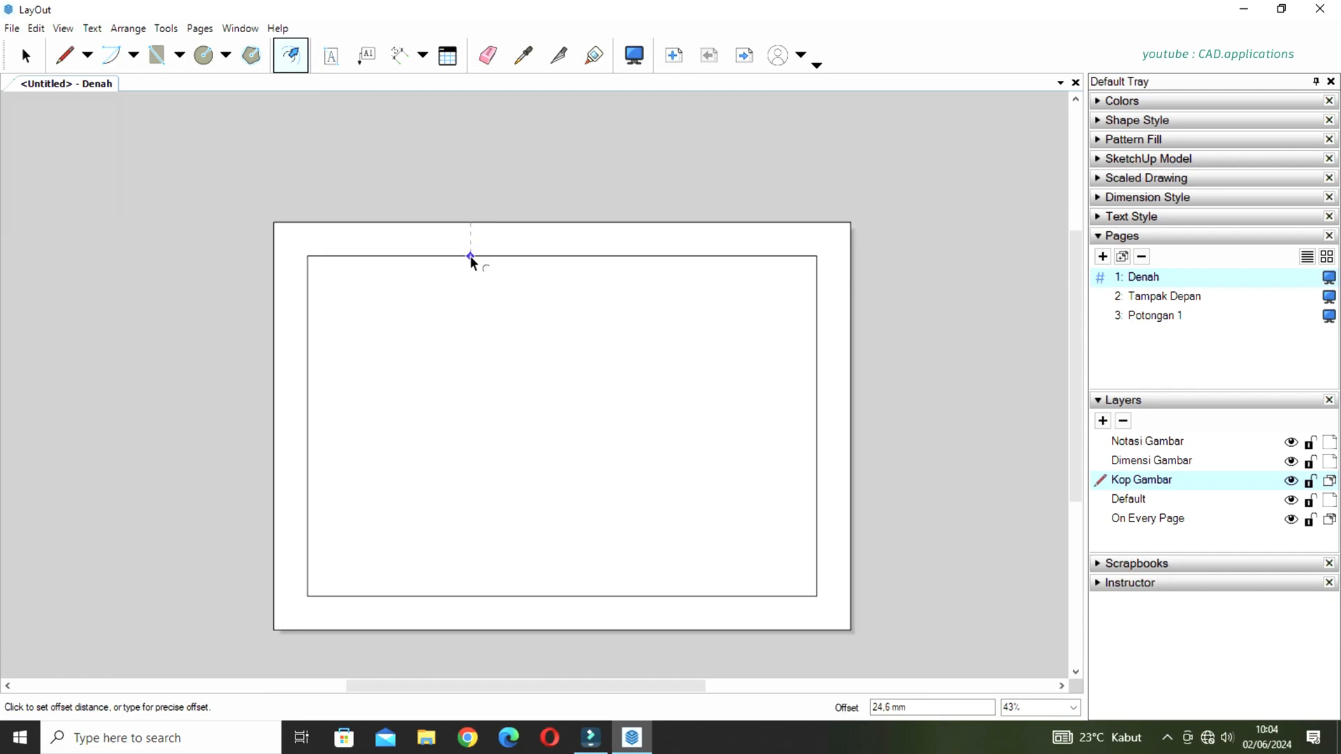
type("10")
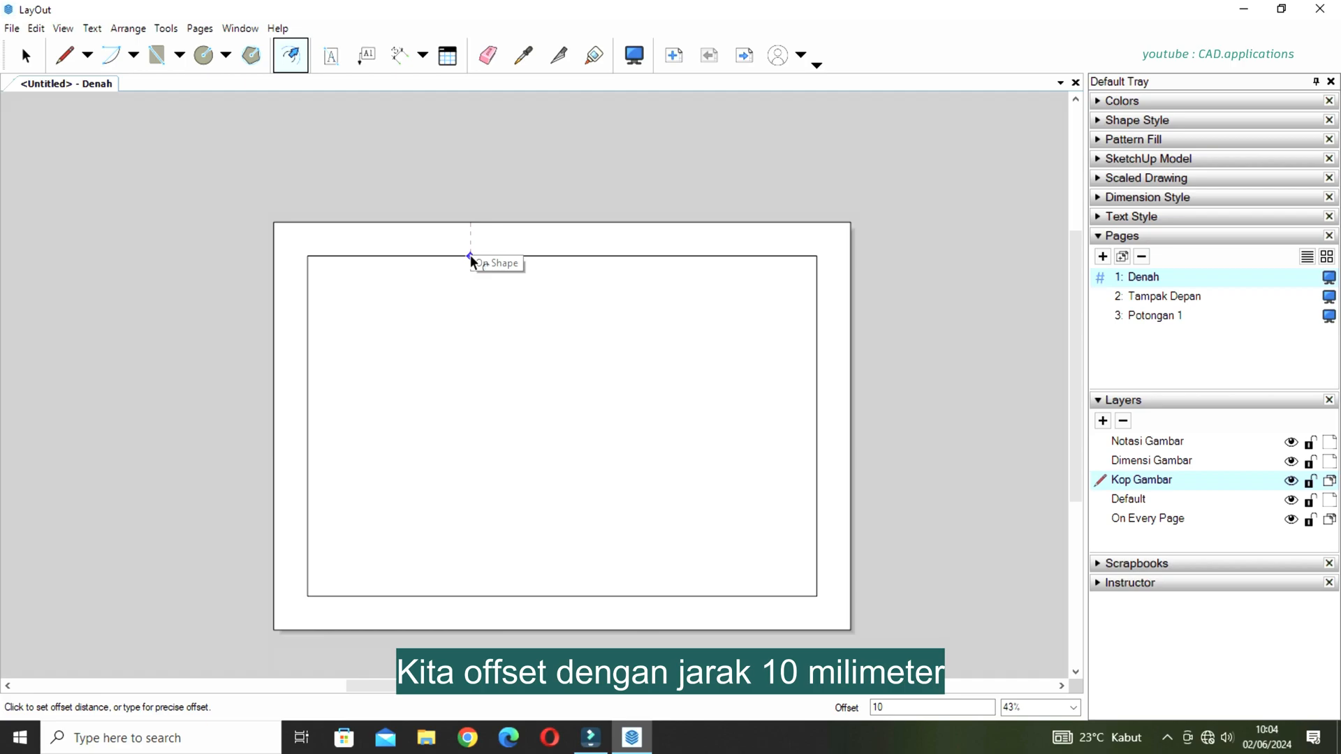
key("Return")
key("space")
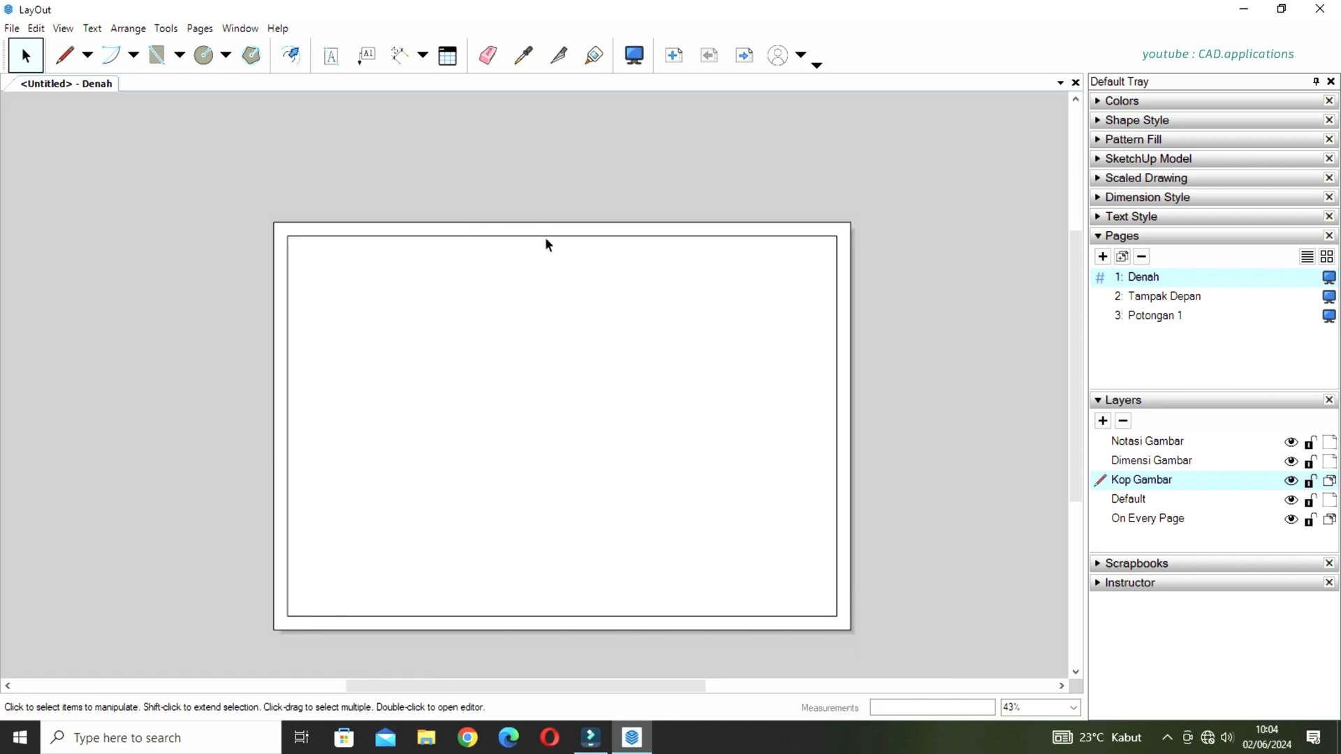
left_click(557, 222)
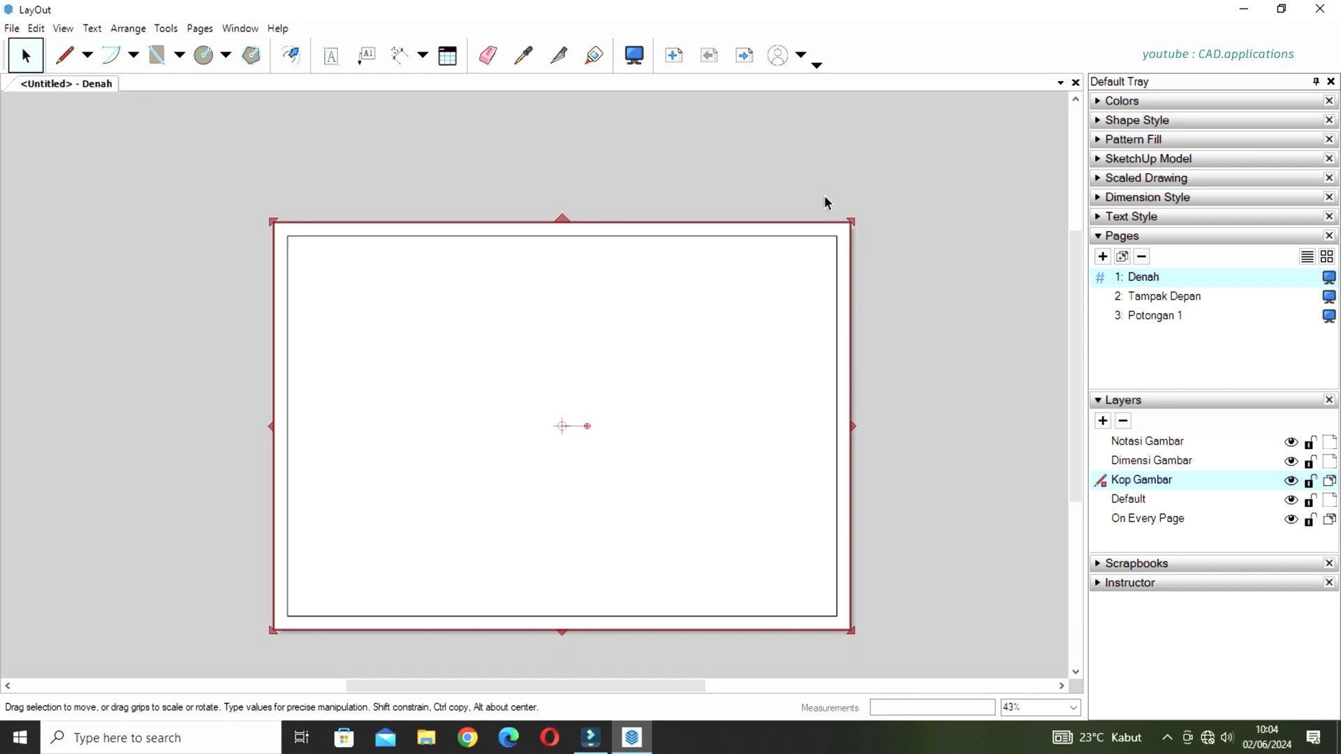
key("Delete")
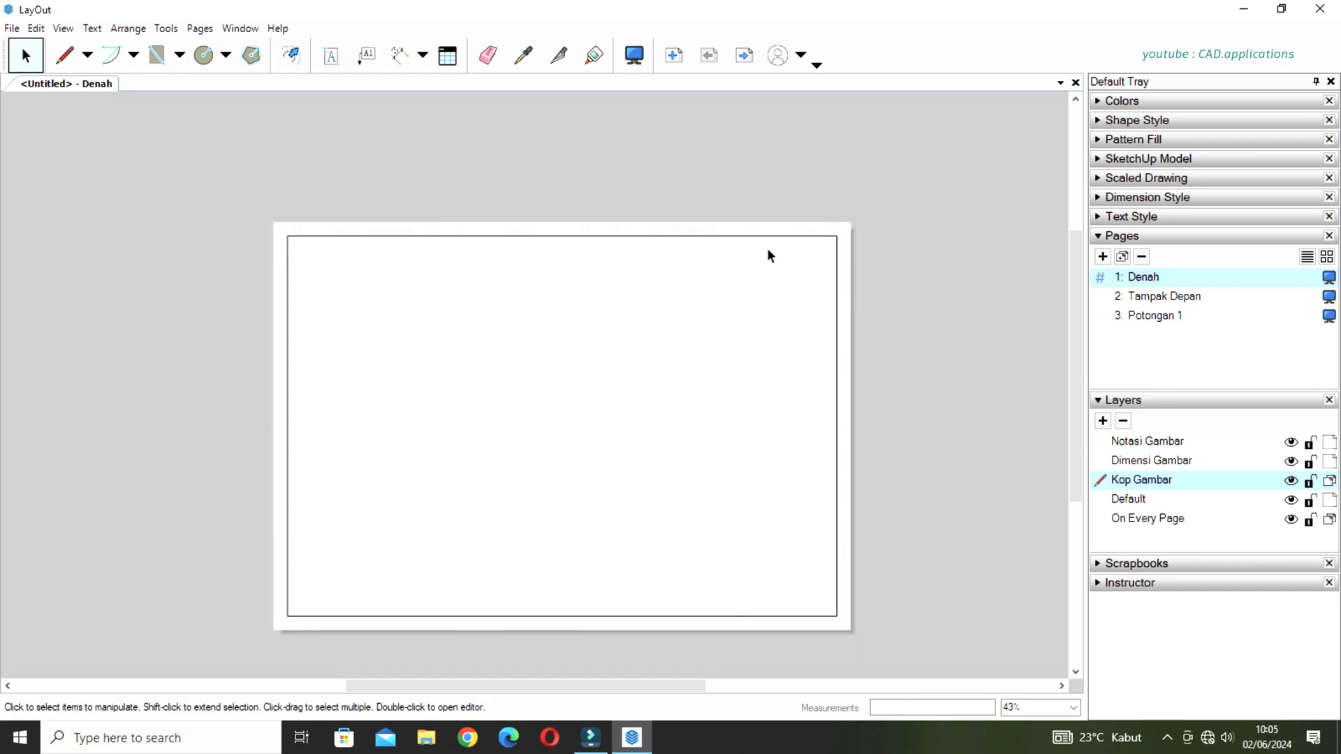
Split the inner border rectangle at its upper-right and lower-right corners.
left_click(732, 237)
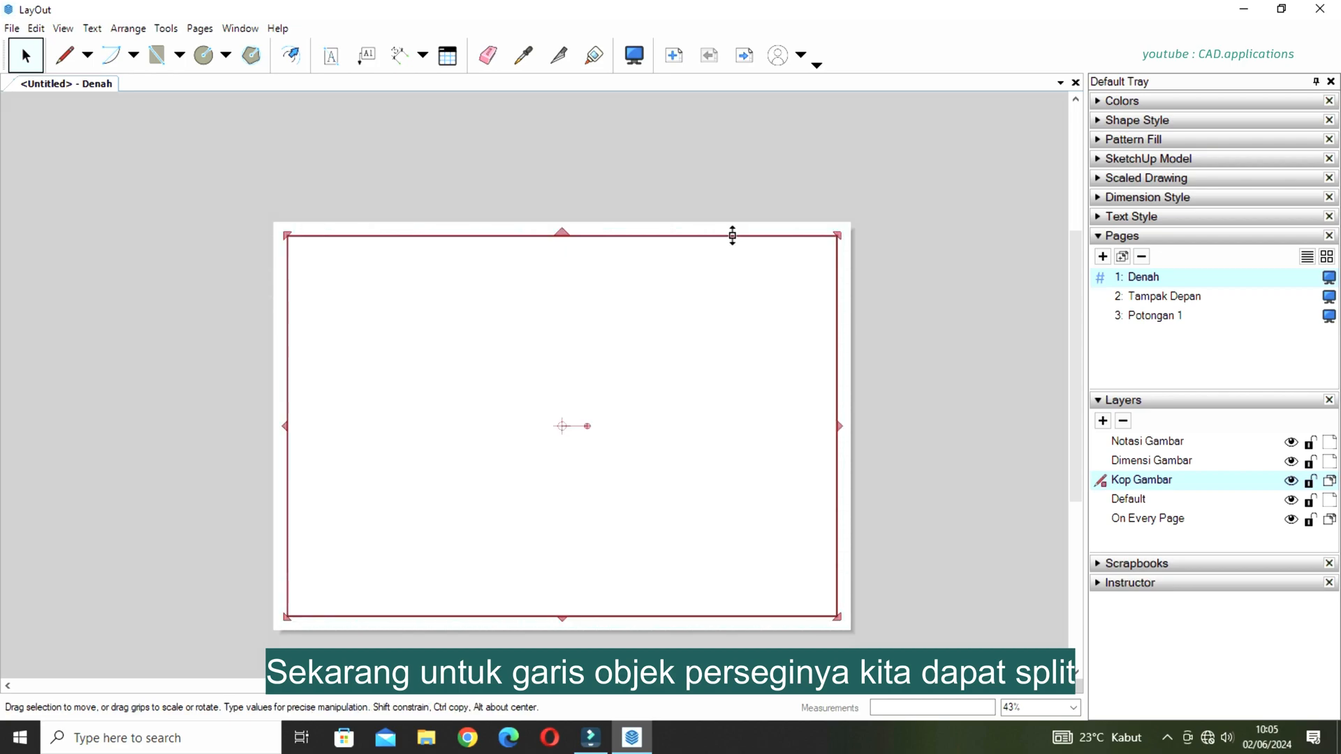
left_click(560, 62)
scroll(842, 230, "up", 5)
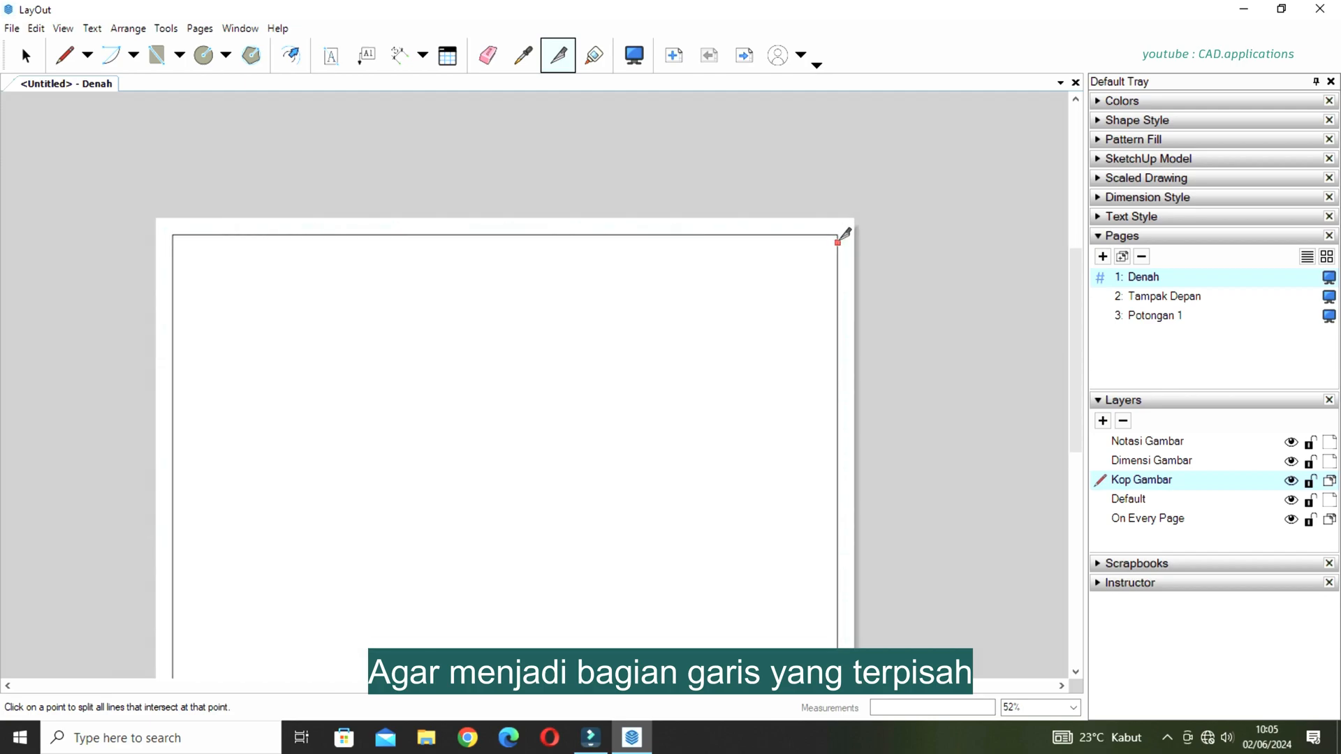
scroll(854, 225, "up", 5)
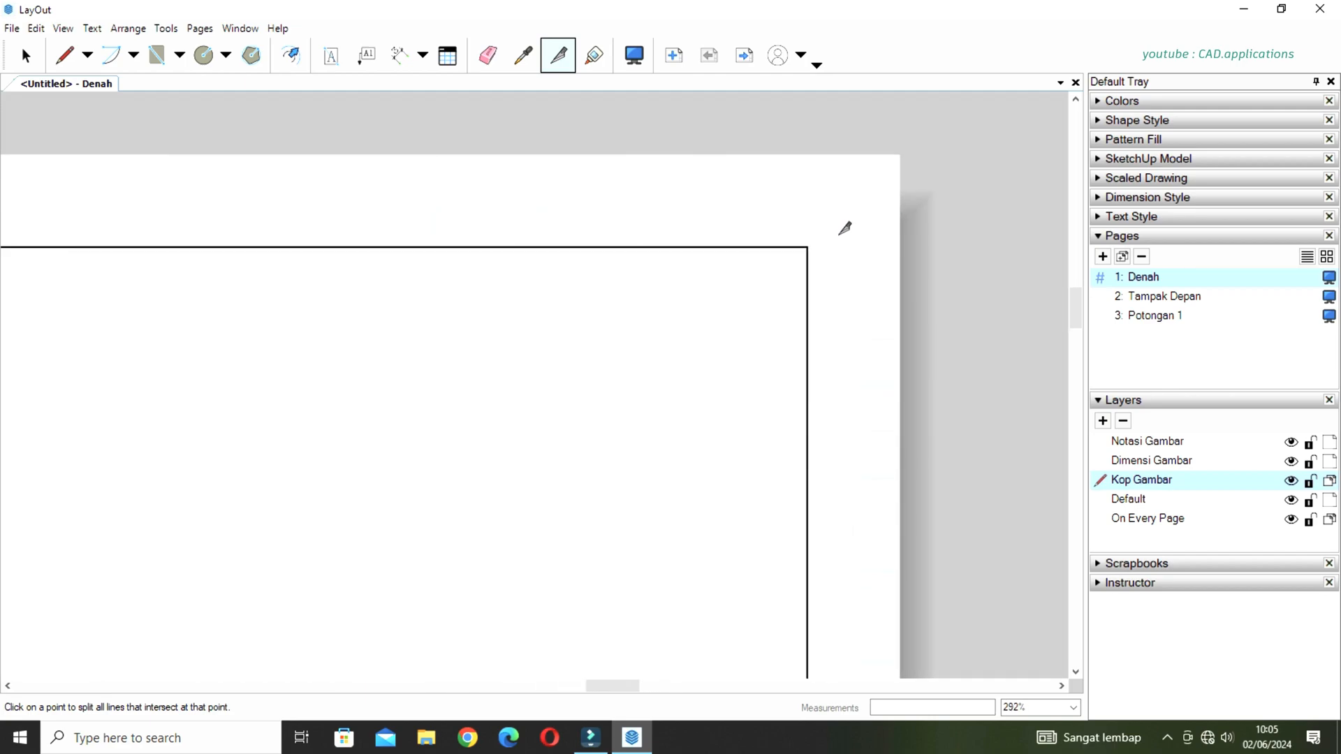
scroll(859, 210, "down", 7)
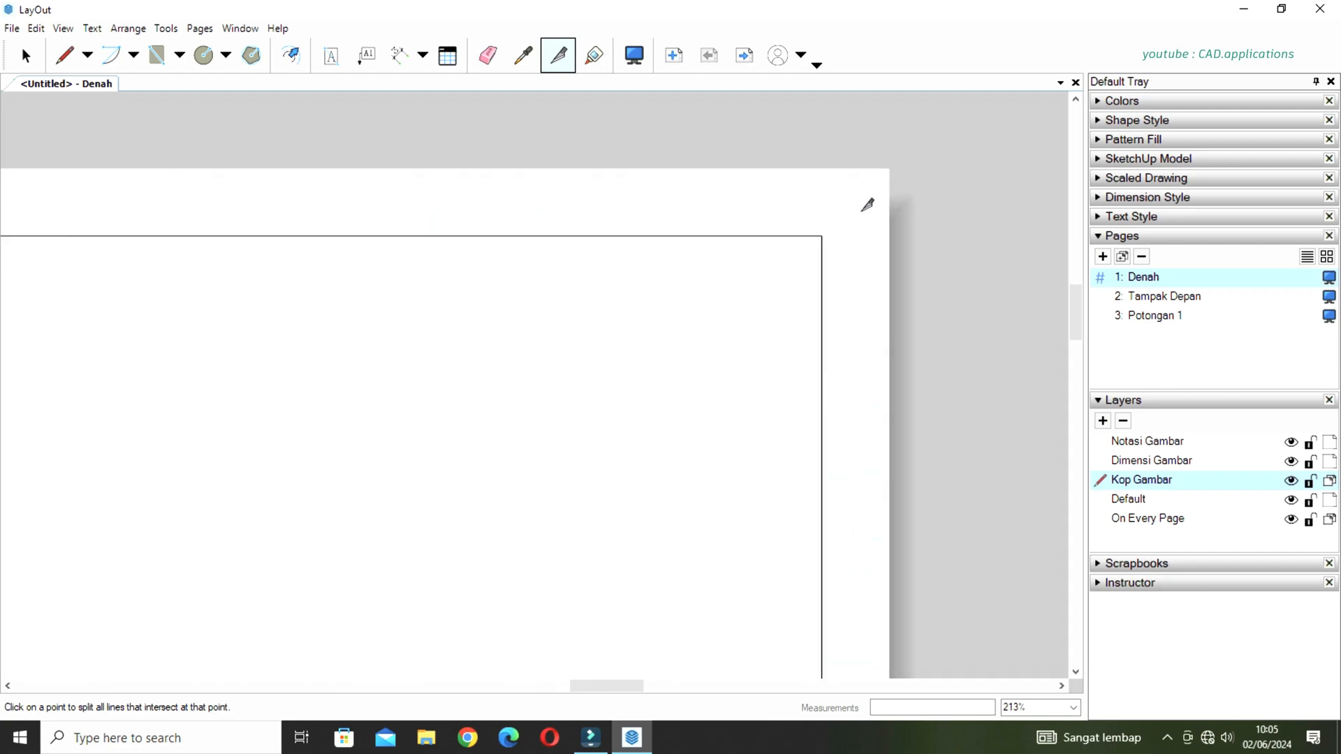
scroll(838, 255, "down", 3)
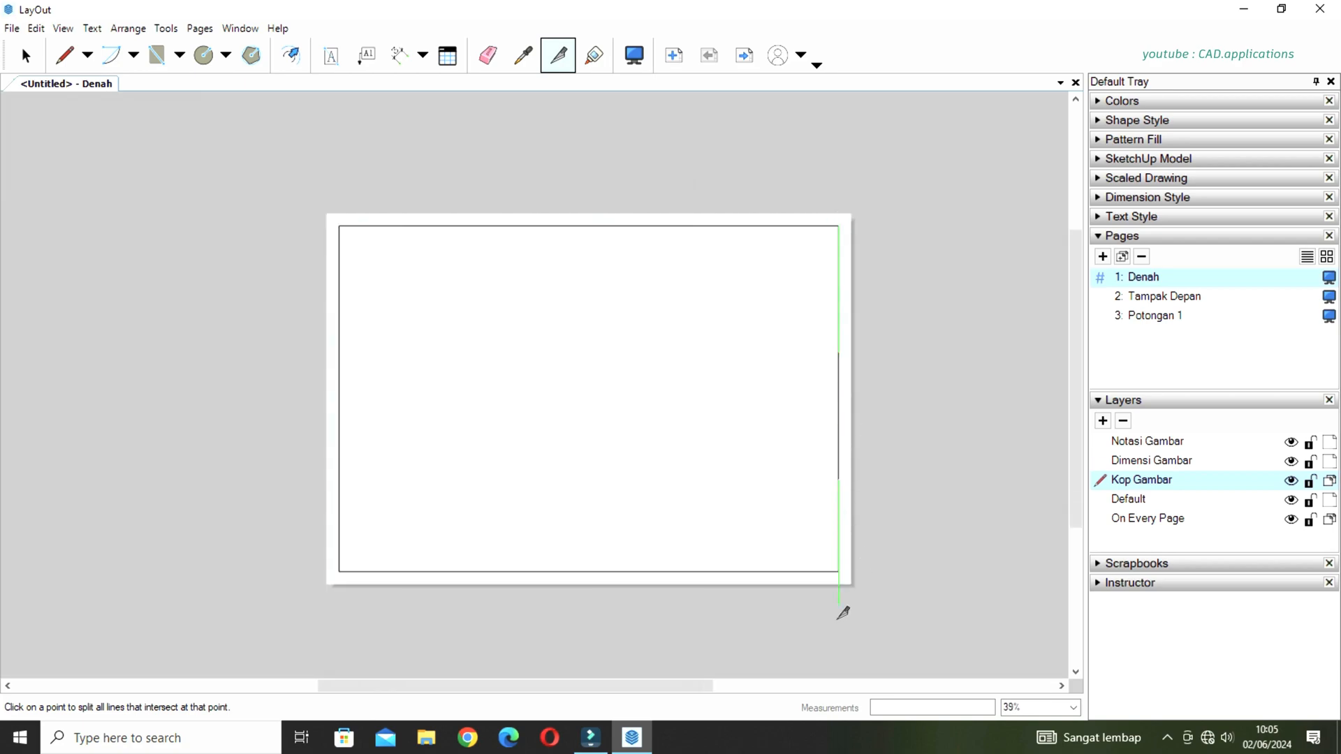
scroll(847, 575, "up", 3)
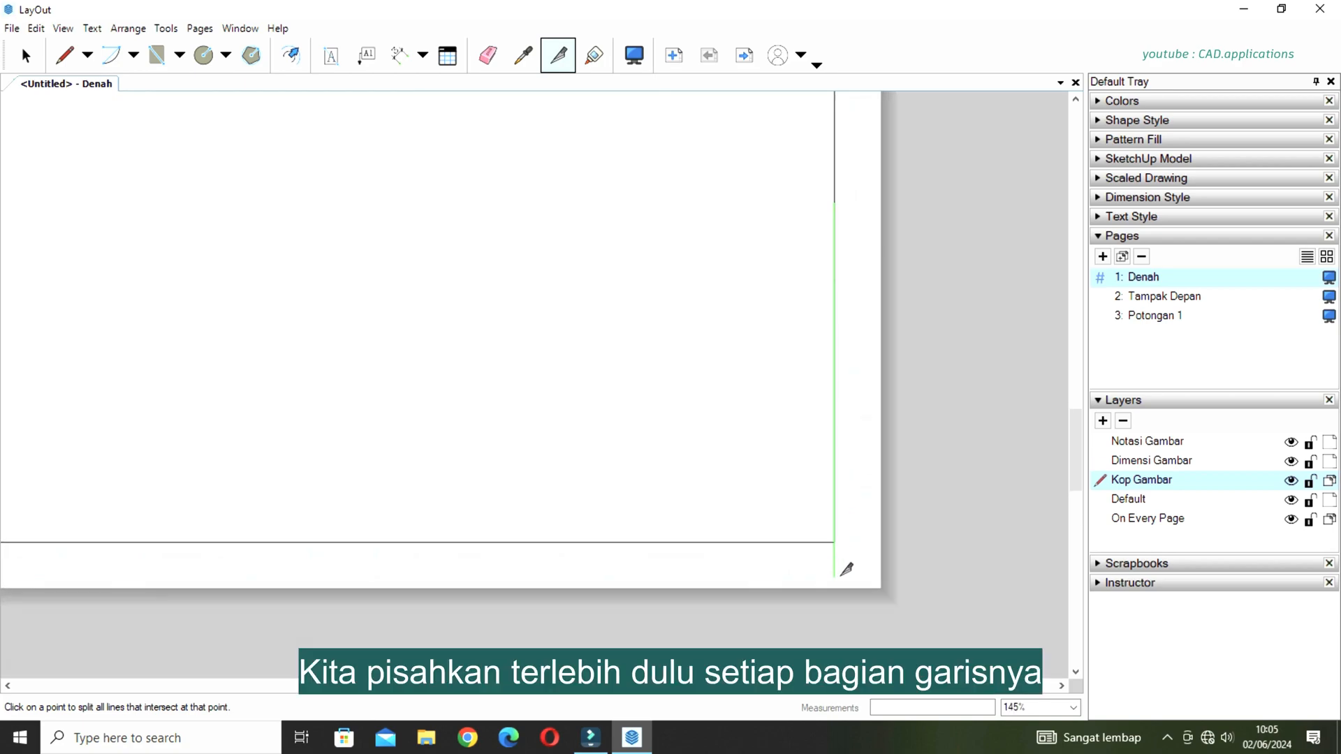
scroll(832, 531, "up", 4)
scroll(812, 461, "down", 2)
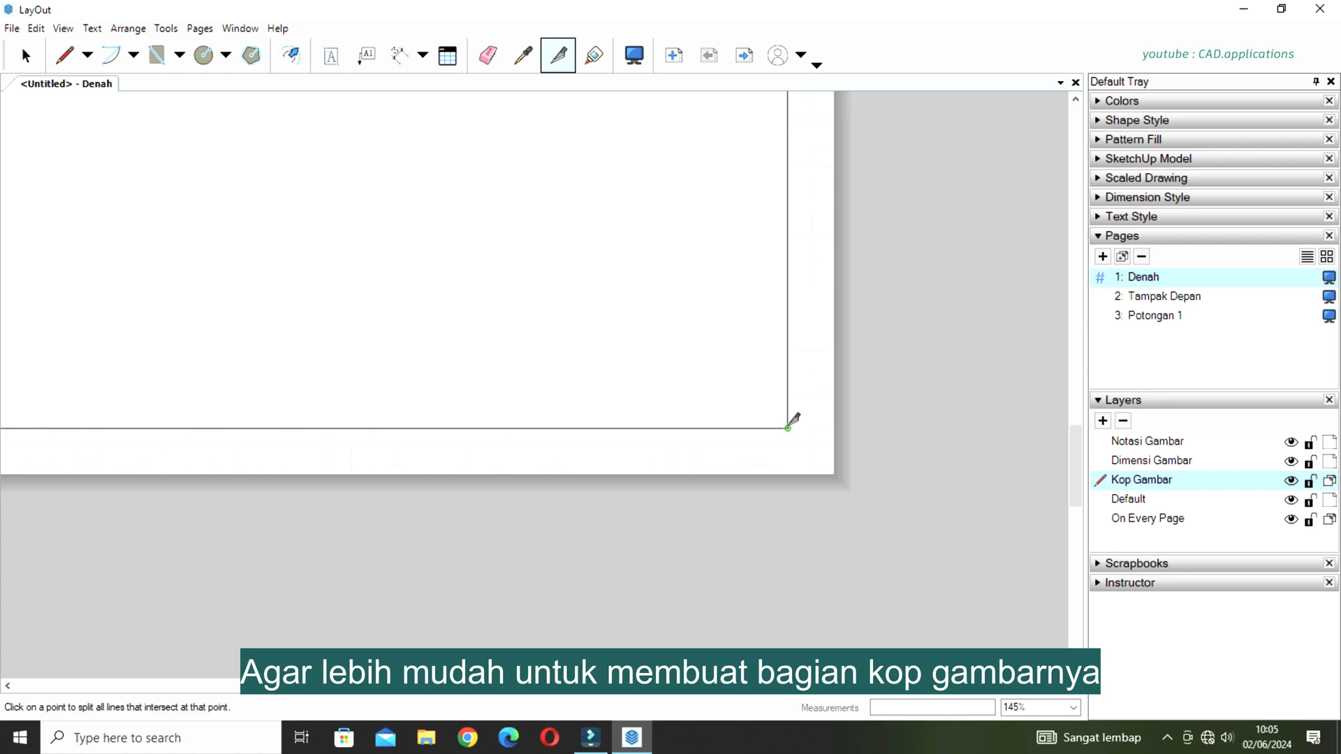
scroll(893, 480, "down", 6)
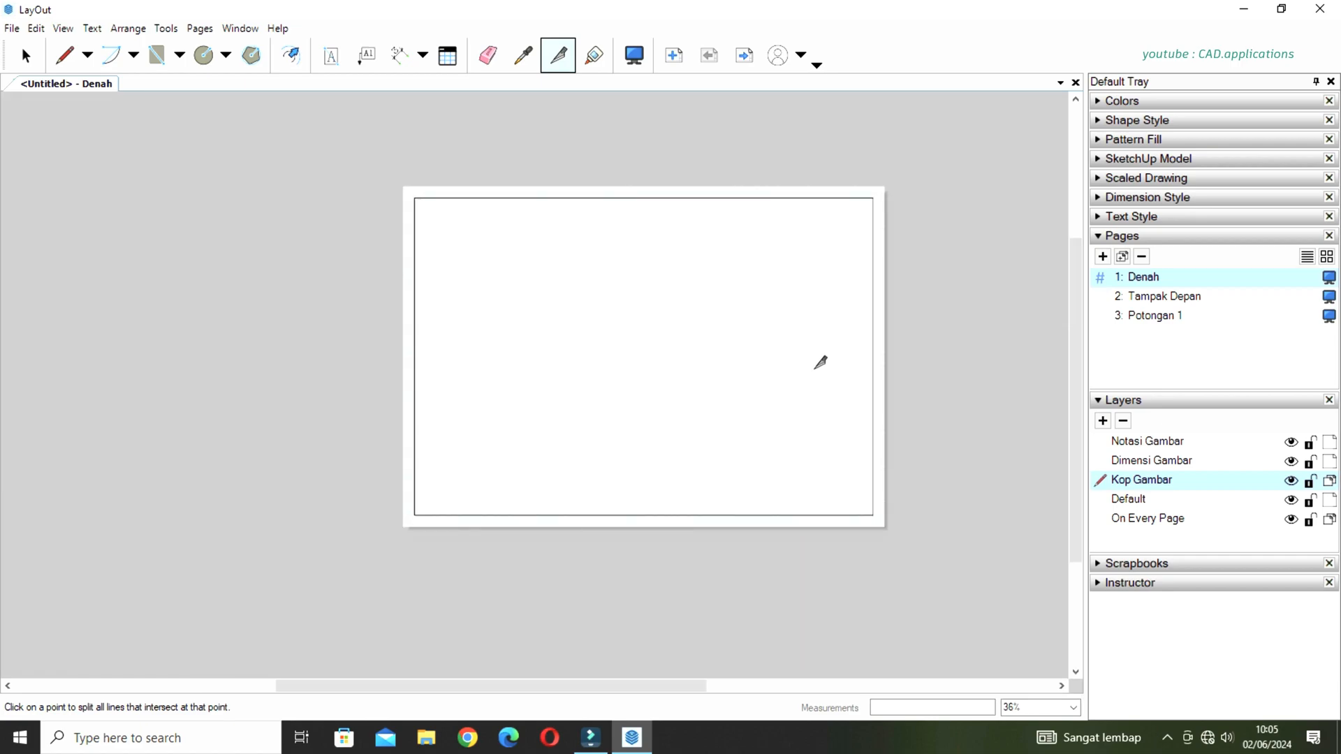
Split the border at its upper-left and lower-left corners so each side is a separate line.
scroll(454, 185, "up", 4)
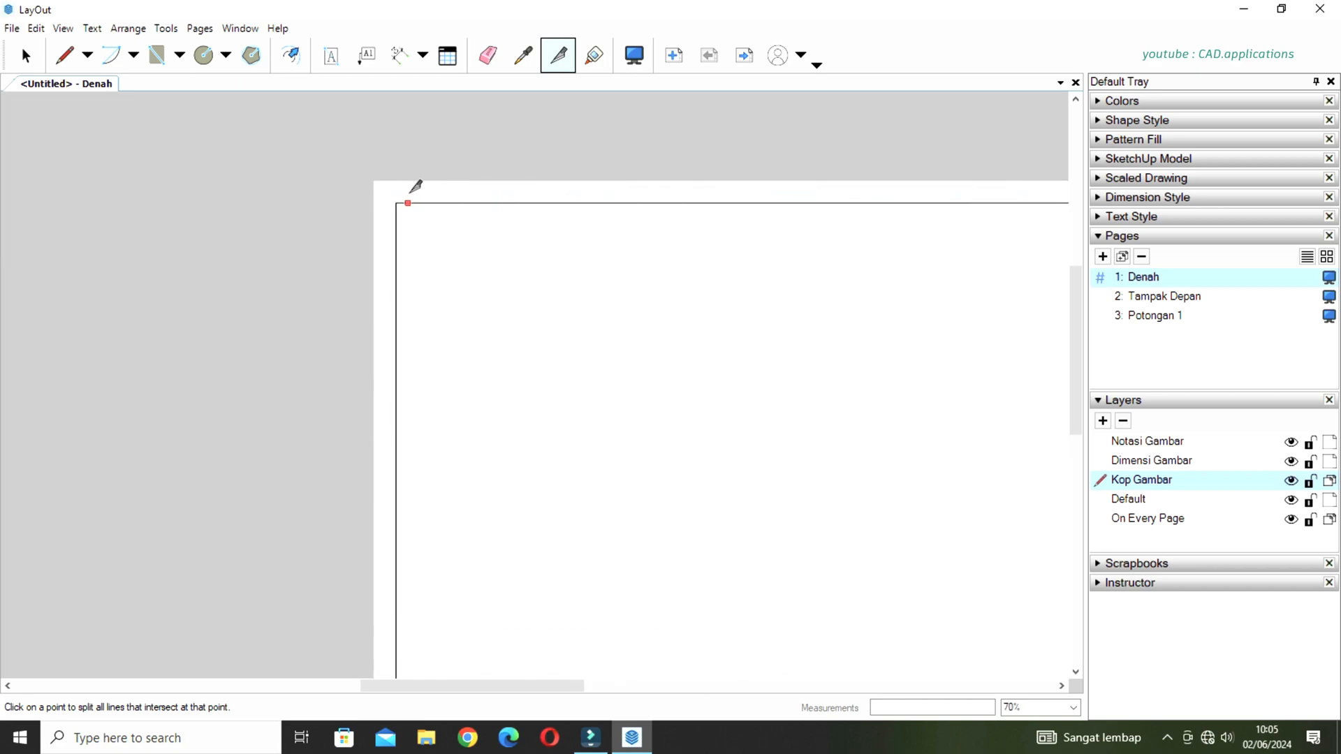
scroll(416, 186, "up", 6)
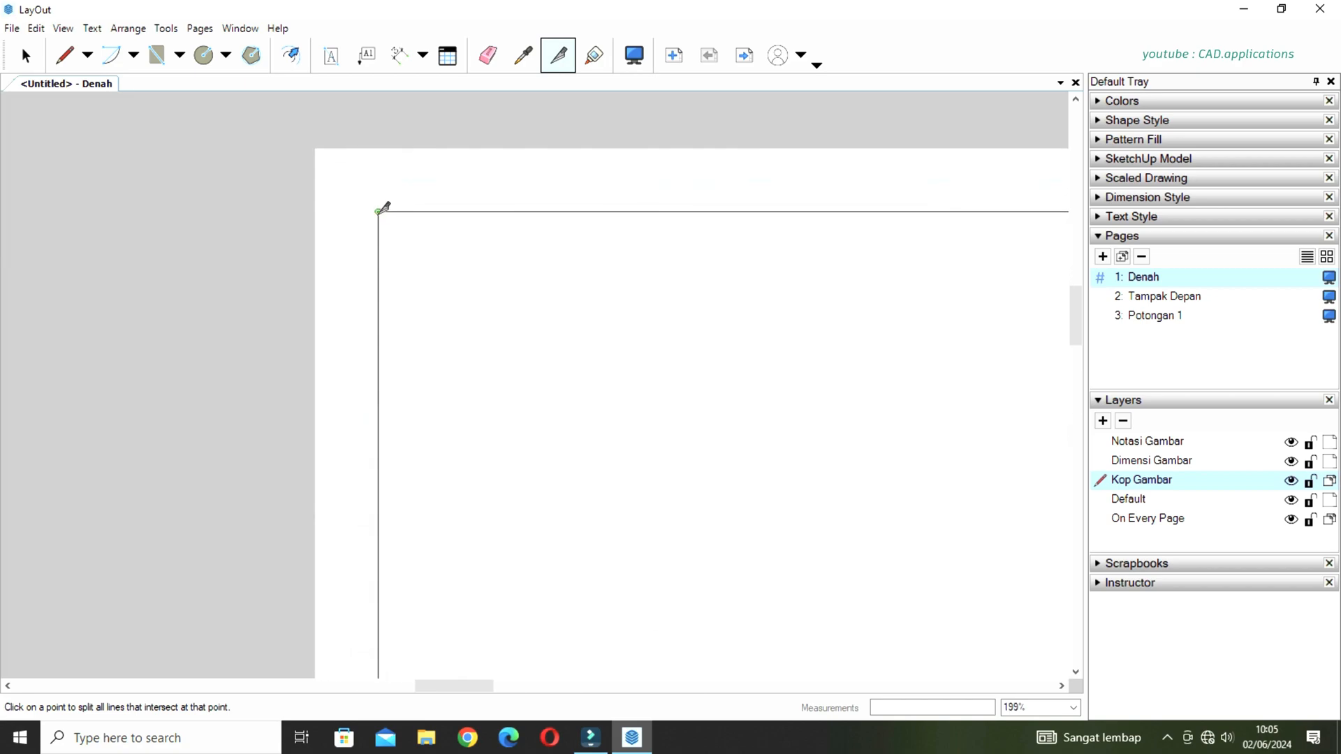
scroll(455, 217, "down", 5)
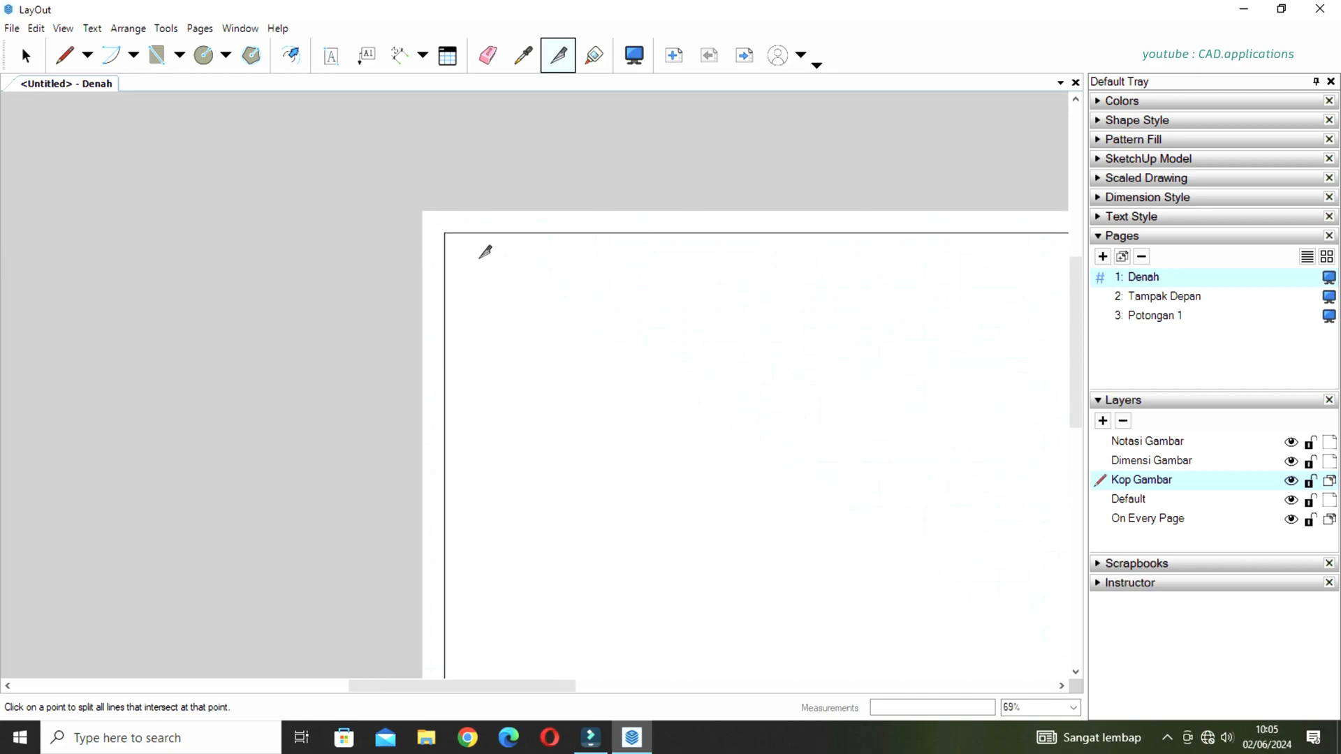
scroll(480, 258, "down", 5)
middle_click_drag(524, 419, 533, 337)
scroll(501, 432, "up", 2)
scroll(464, 468, "up", 8)
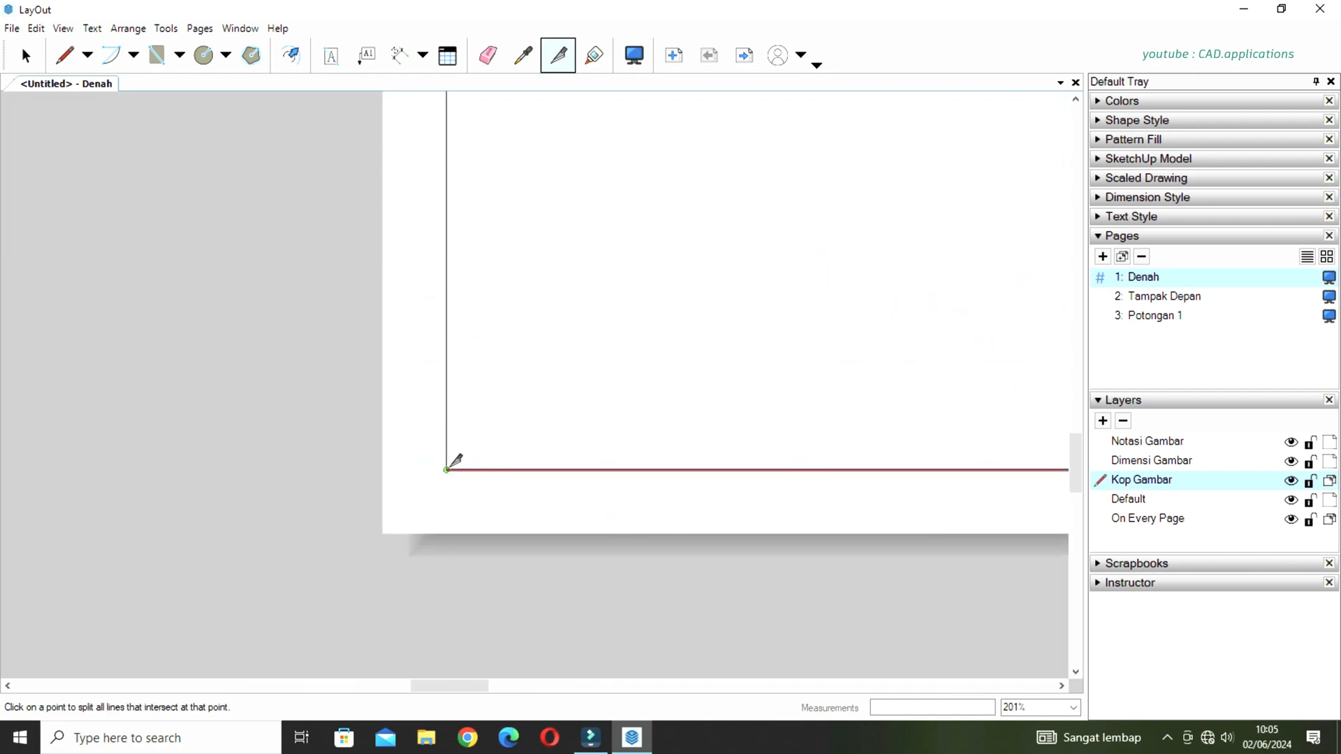
scroll(410, 471, "down", 9)
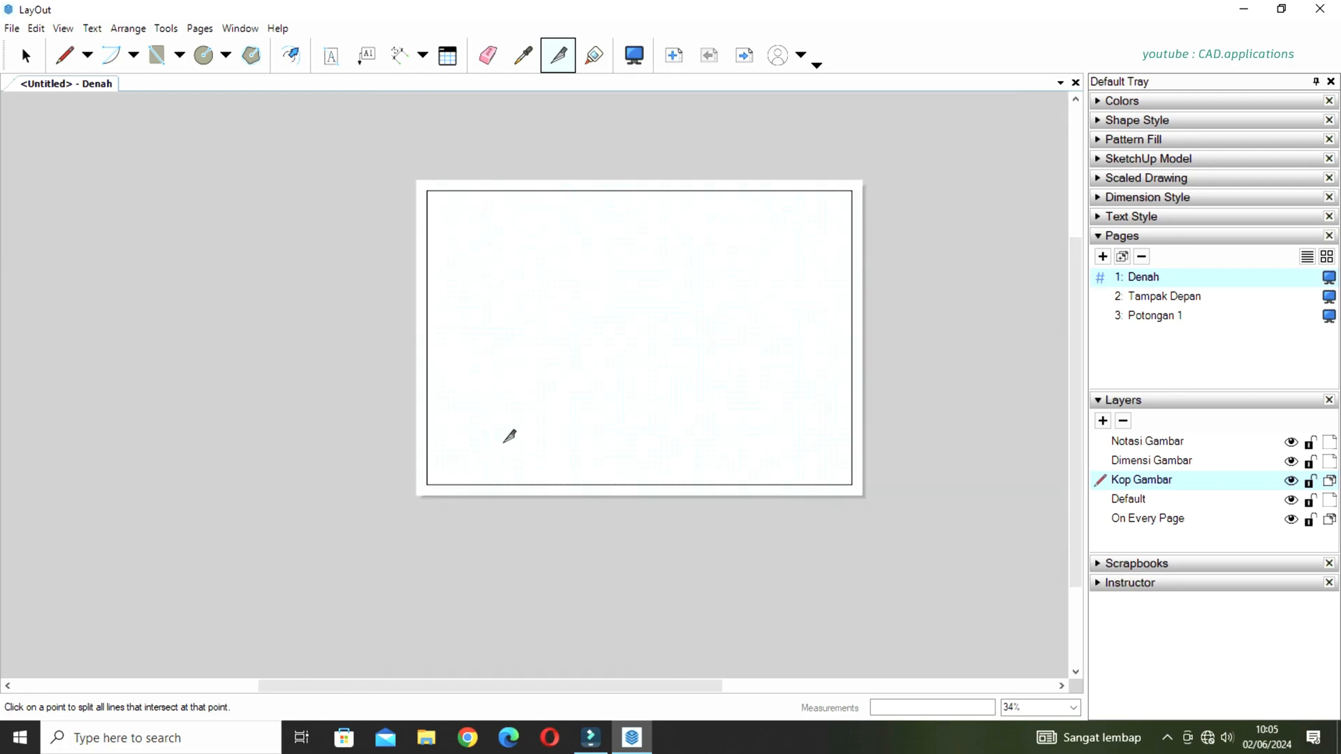
key("space")
Offset the right border line 60 mm inward to form the title block column.
scroll(748, 260, "up", 1)
scroll(771, 292, "down", 1)
middle_click_drag(746, 337, 724, 360)
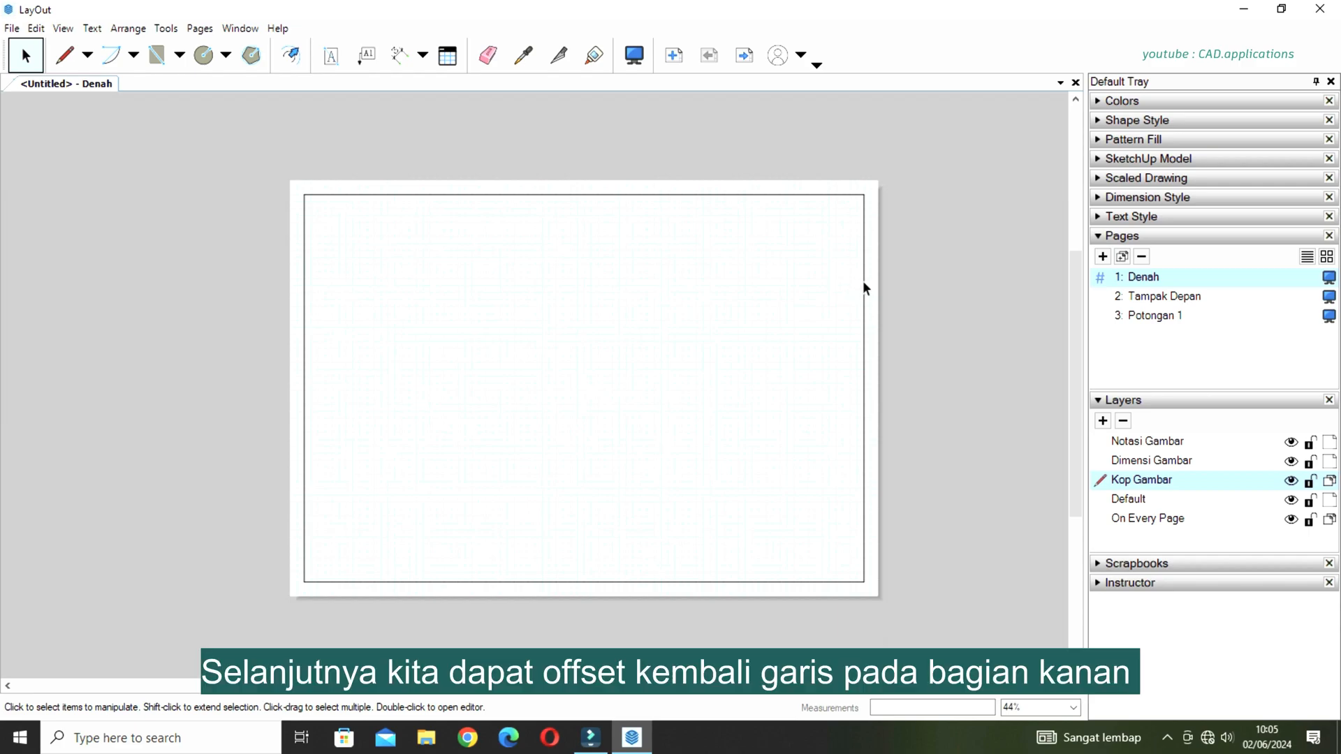
left_click(291, 56)
left_click(864, 330)
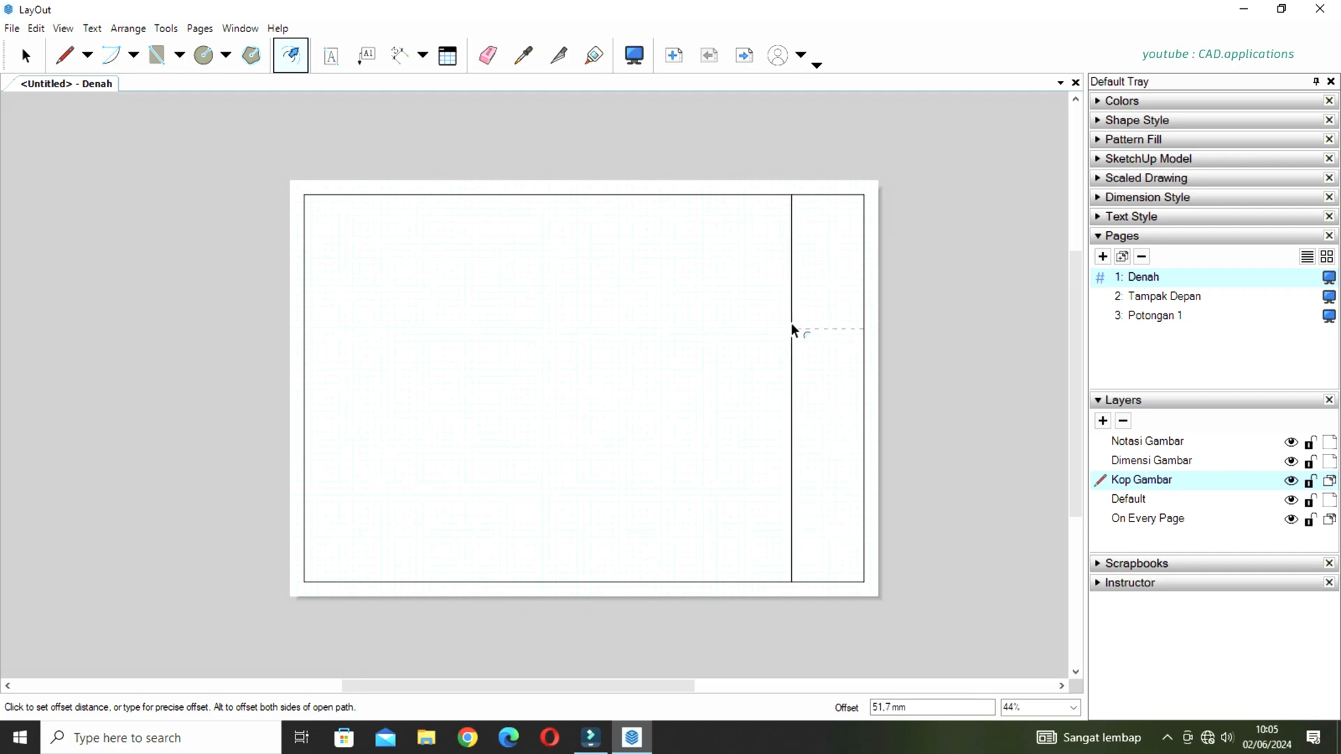
type("60")
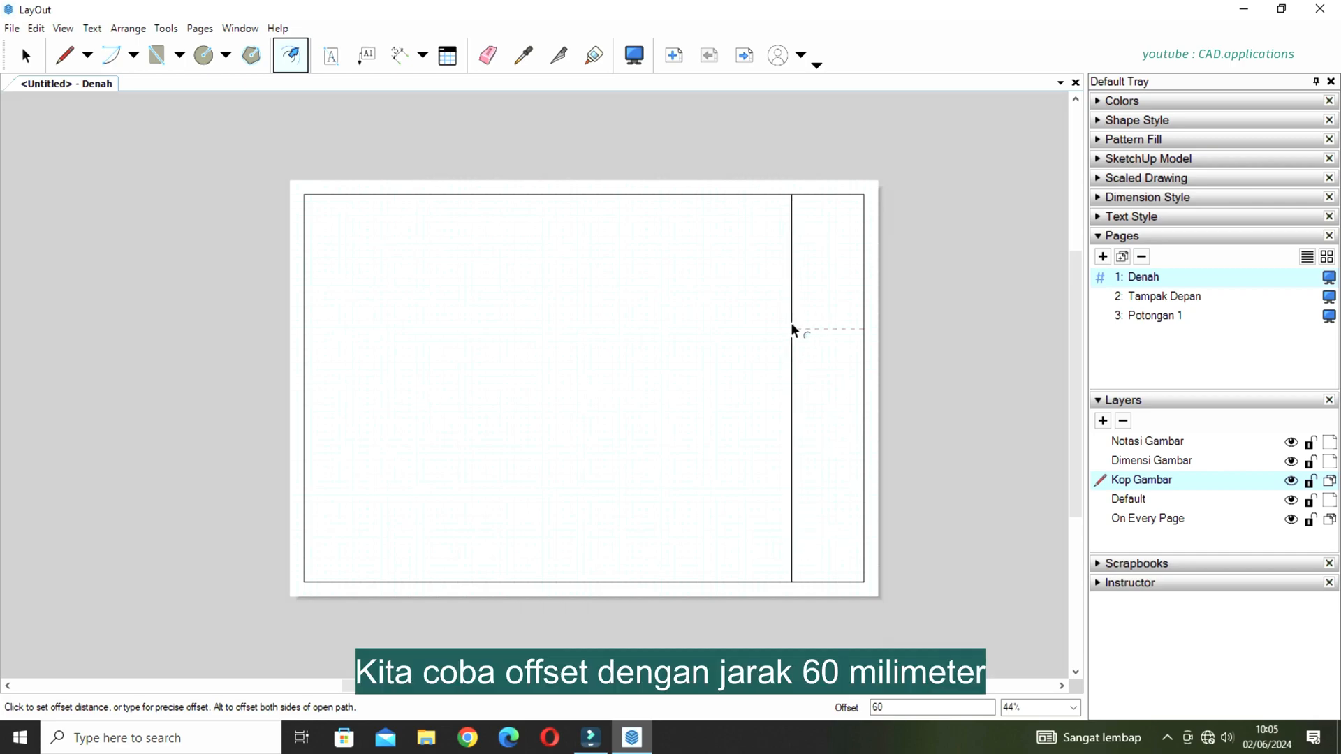
key("Return")
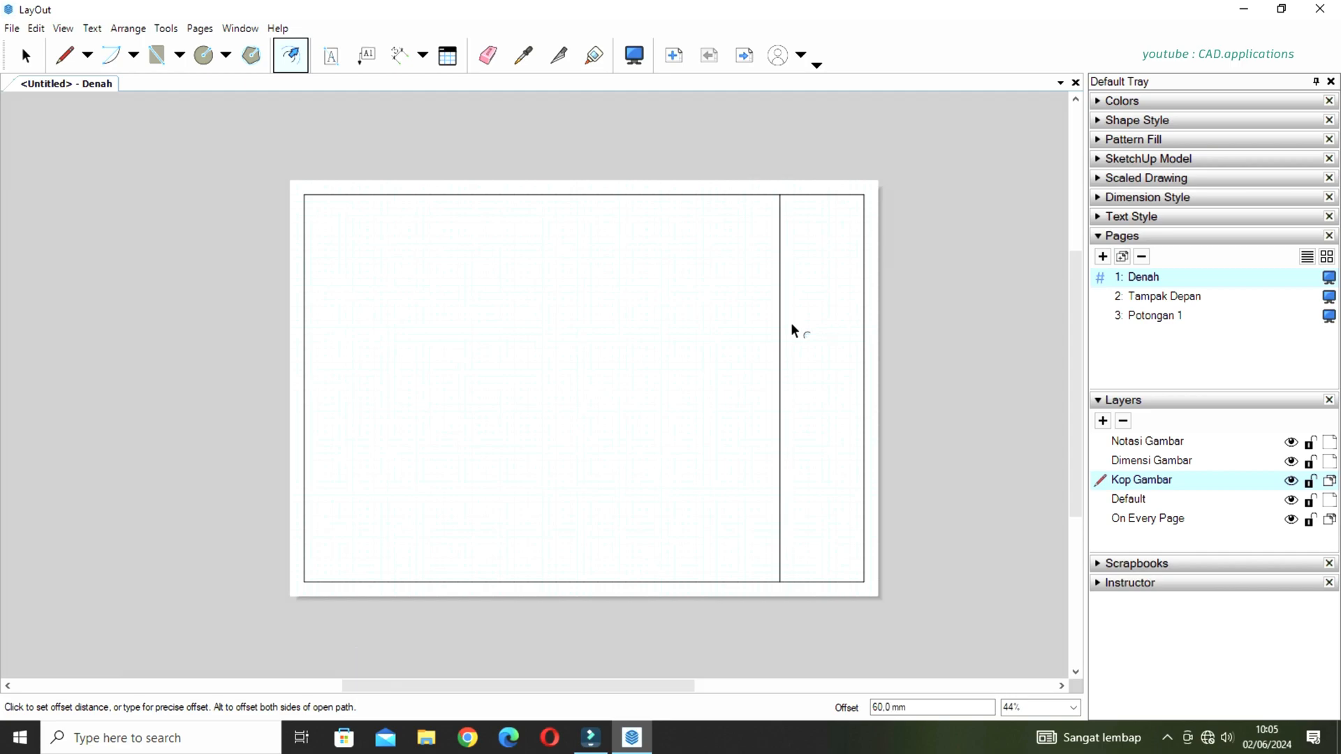
Offset the top border line 50 mm downward.
scroll(861, 227, "up", 1)
scroll(863, 229, "up", 6)
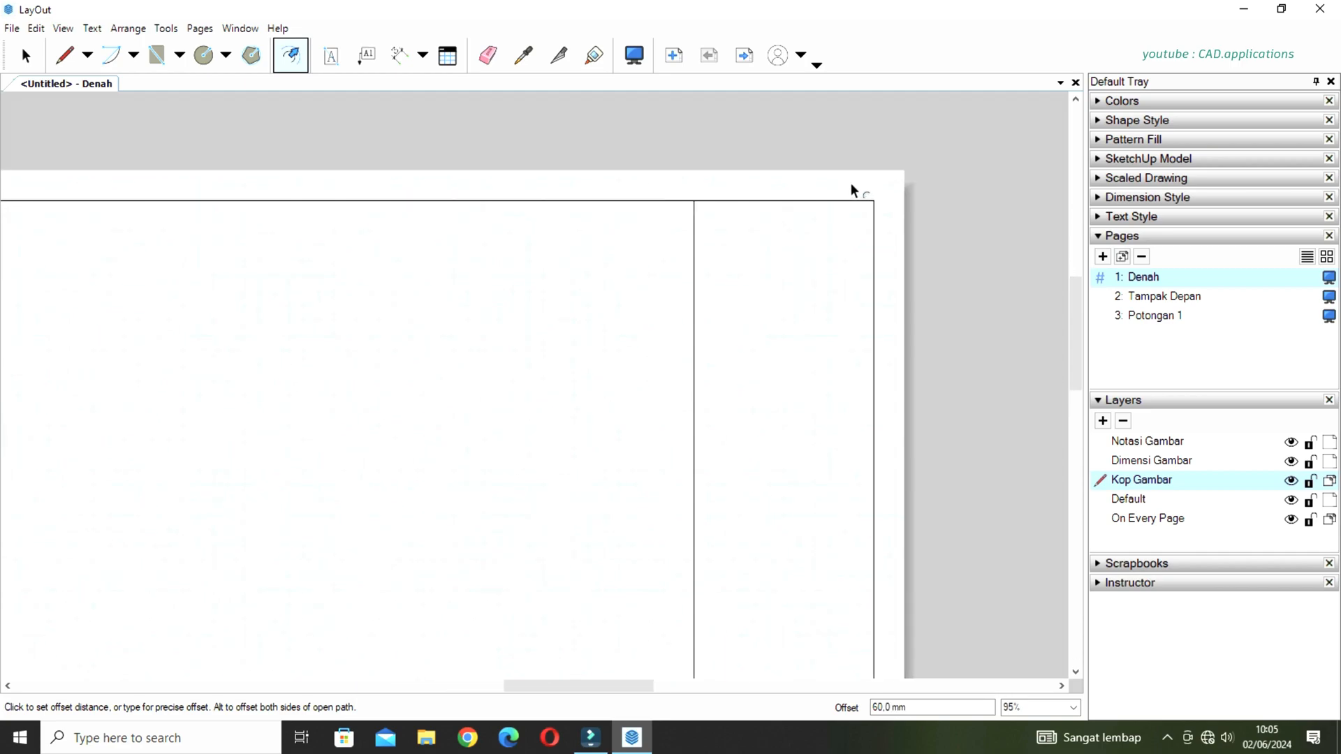
key("space")
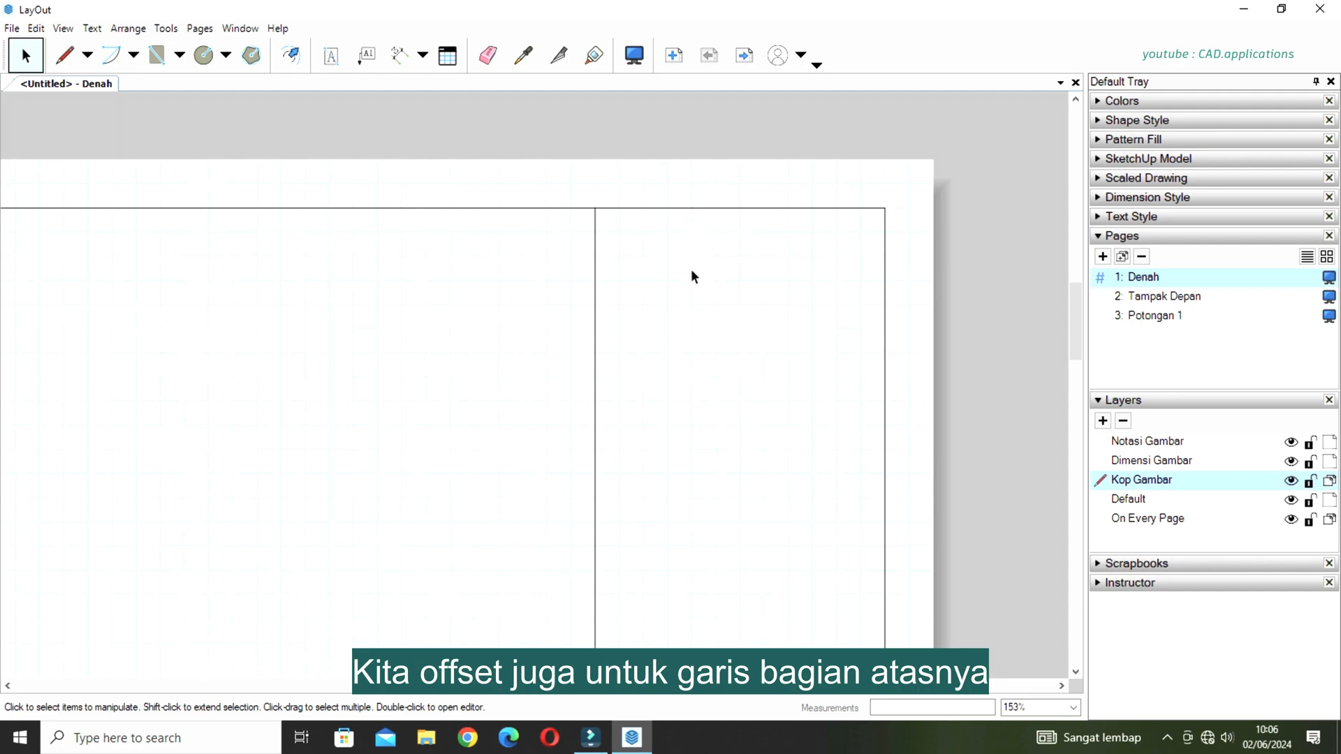
key("o")
left_click(699, 210)
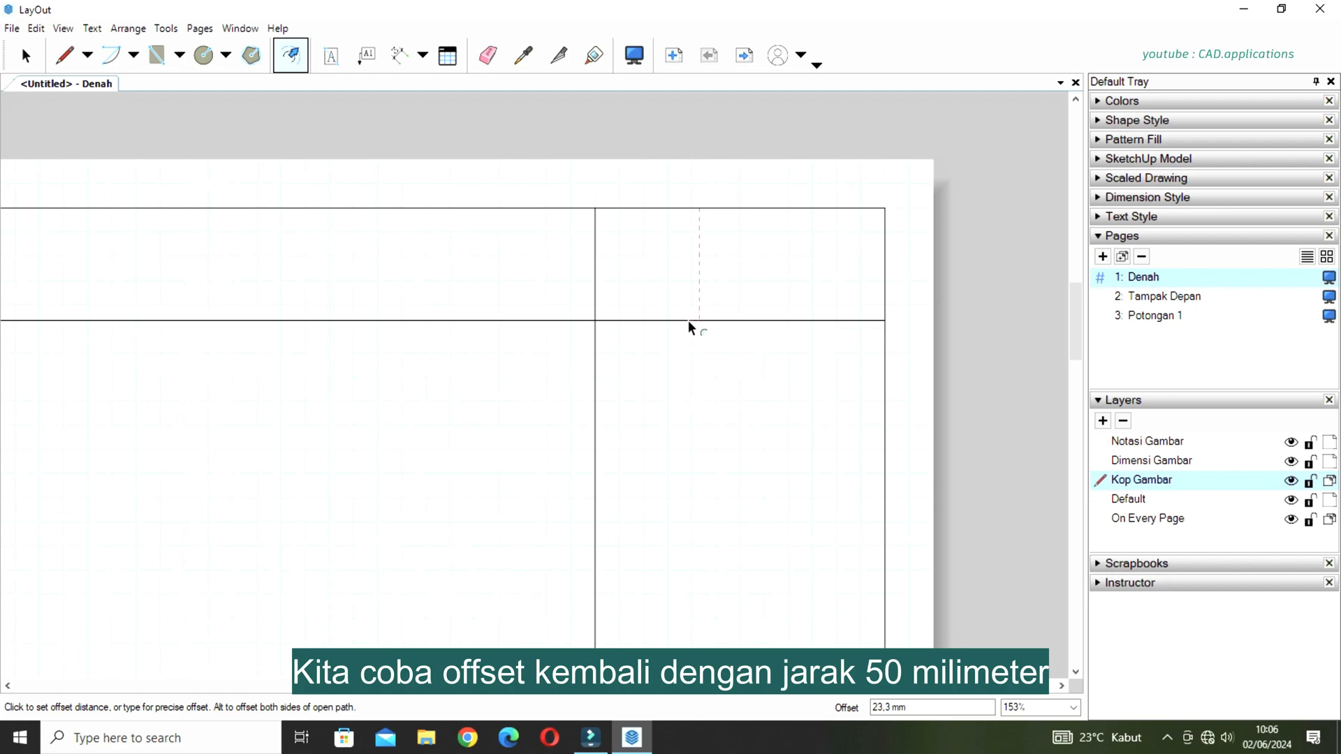
type("50")
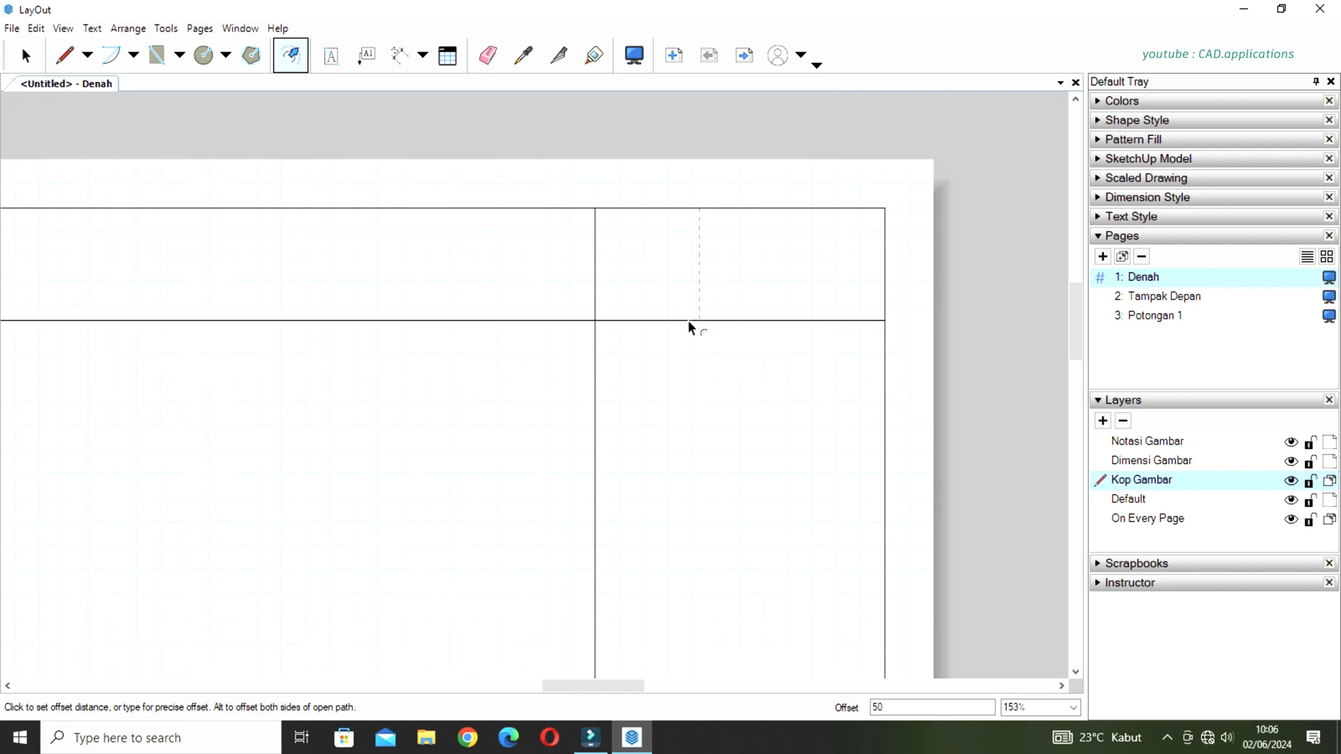
key("Return")
Split the new horizontal line where it crosses the column line and delete the part outside the title block column.
scroll(700, 338, "down", 2)
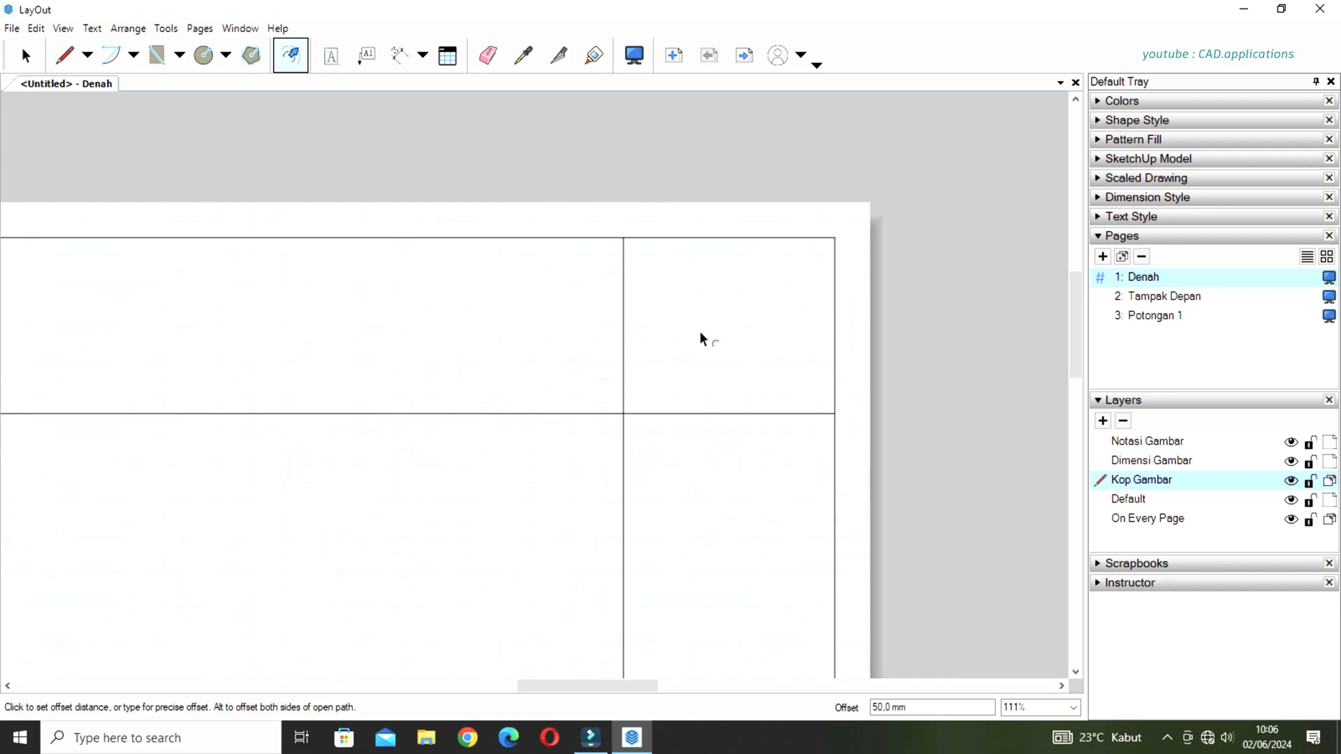
scroll(688, 412, "down", 1)
key("space")
left_click(558, 55)
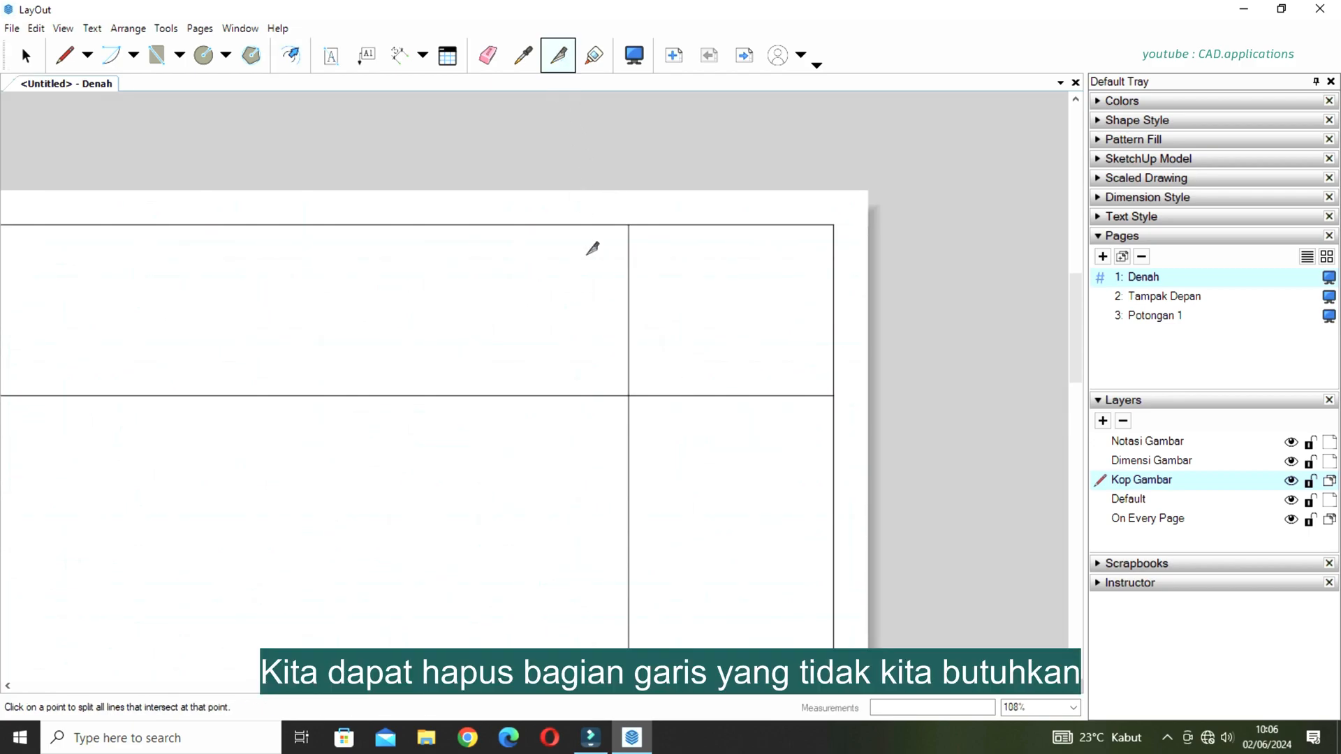
scroll(632, 408, "up", 3)
key("space")
left_click(579, 383)
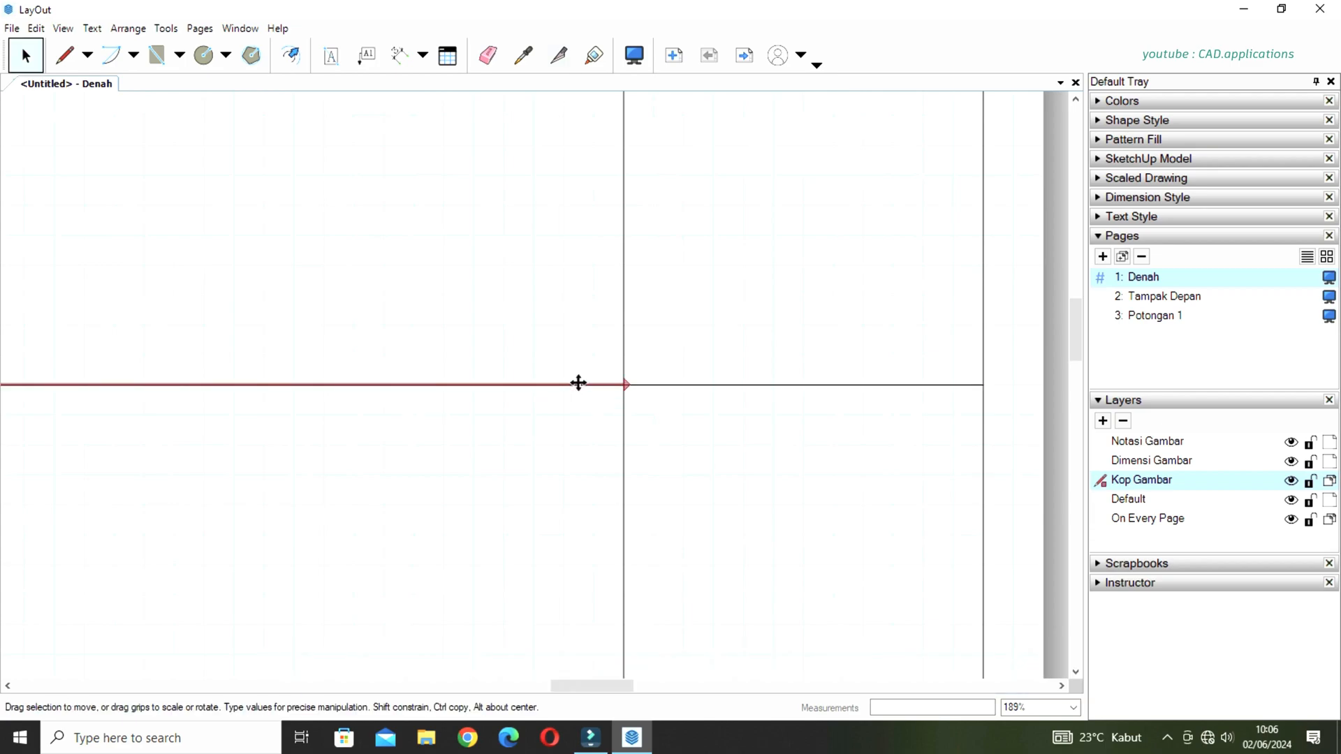
key("Delete")
Offset the horizontal line in the title block column 8 mm downward.
scroll(607, 380, "down", 2)
middle_click_drag(815, 395, 806, 425)
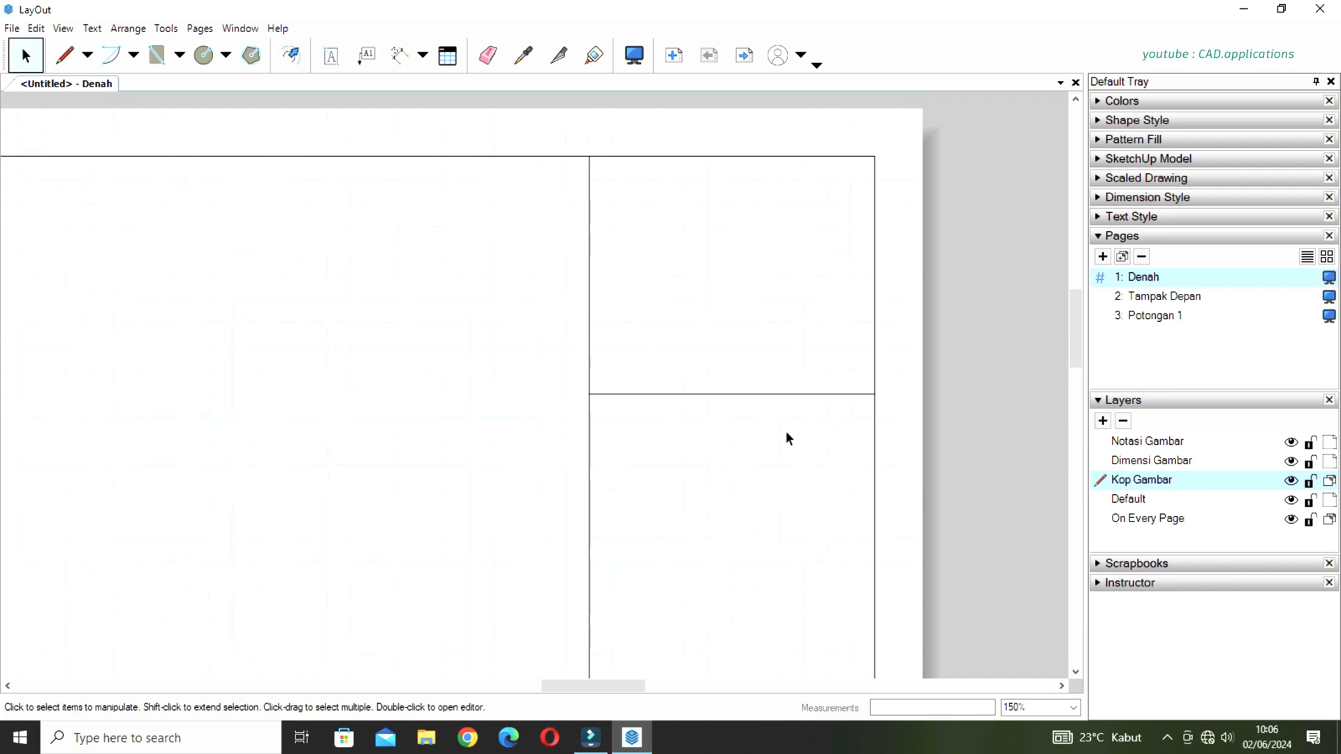
key("f")
left_click(761, 395)
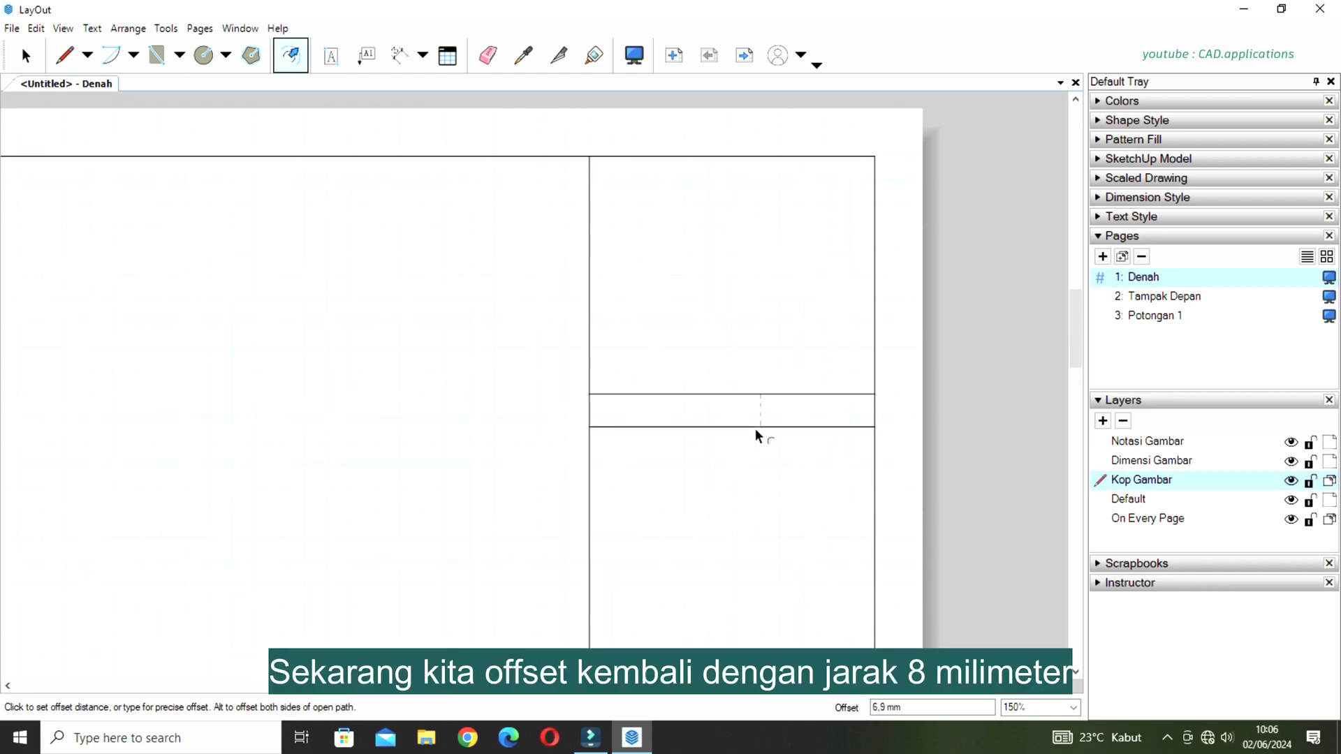
type("8")
key("Return")
Offset the lowest title block line 5 mm downward and repeat the offset 10x to create evenly spaced rows.
scroll(752, 441, "down", 2)
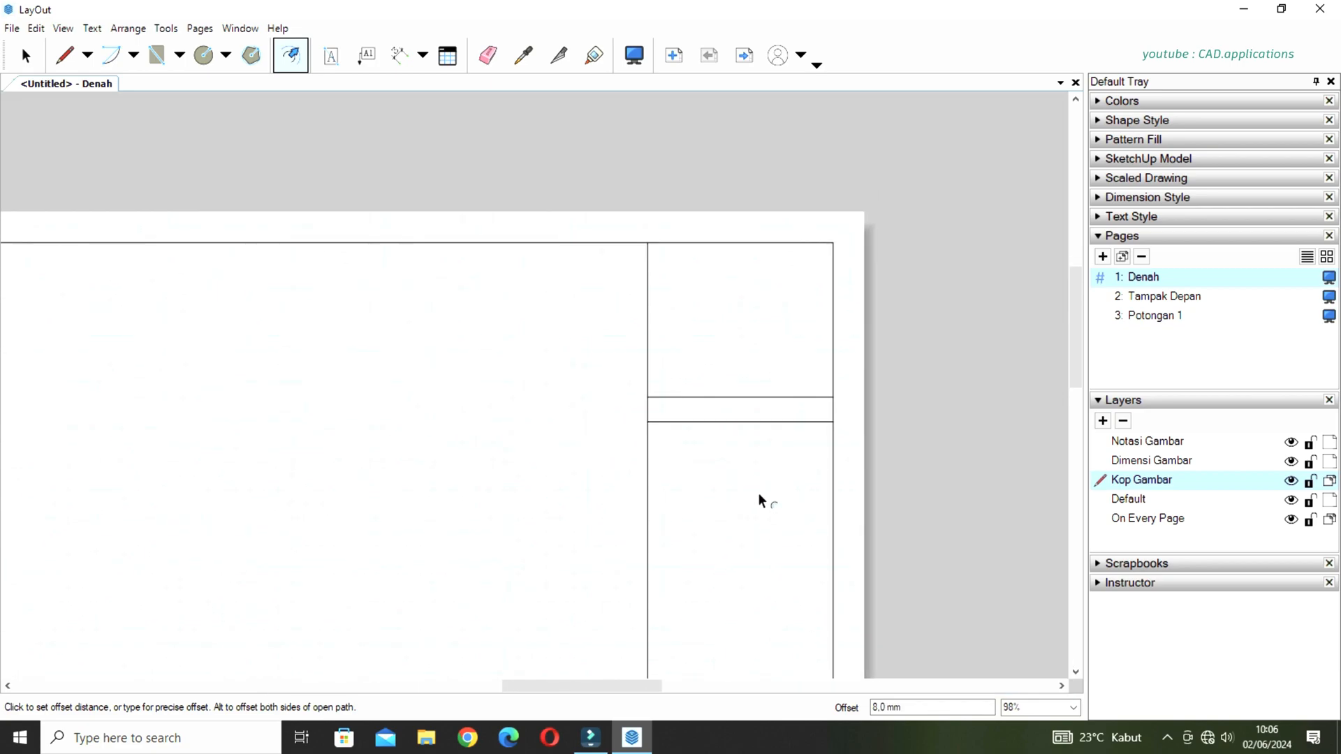
middle_click_drag(762, 488, 761, 433)
left_click(756, 359)
type("5")
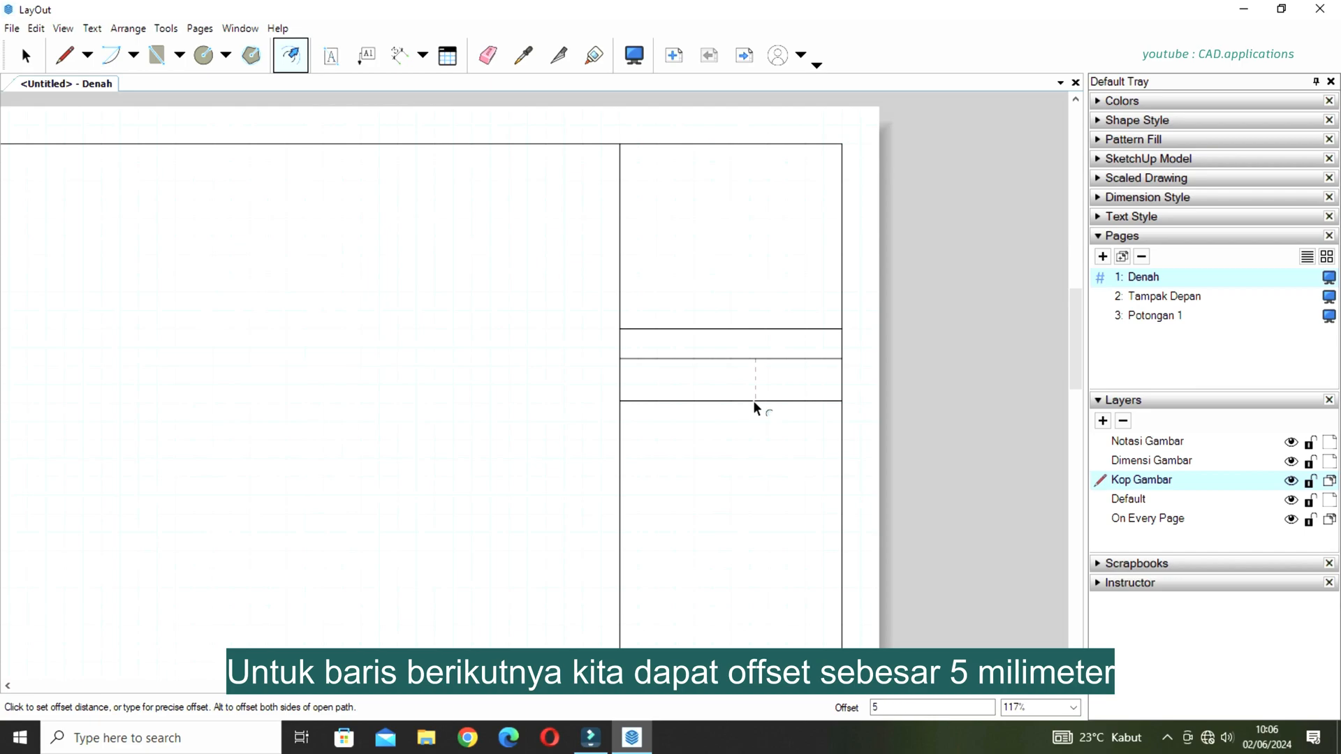
key("Return")
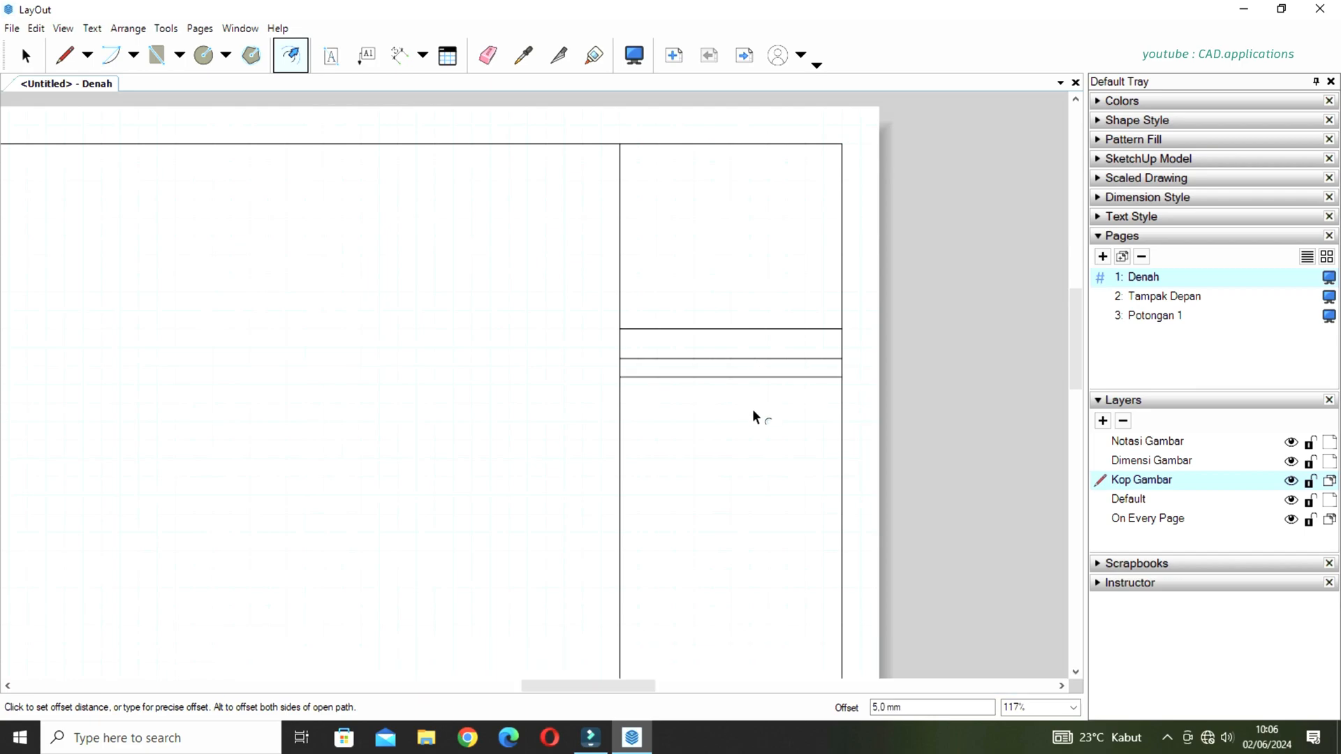
type("1")
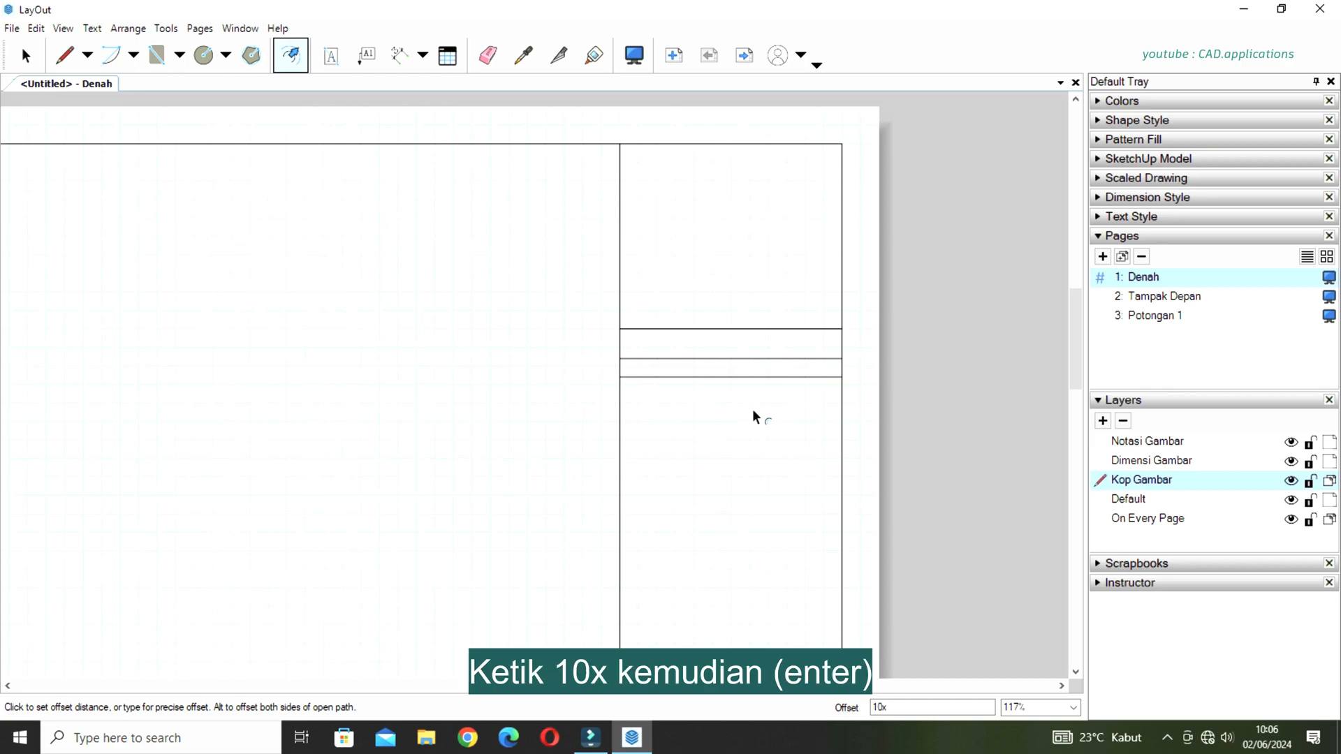
type("0x")
key("Return")
Add an 8 mm row and a 20 mm row below the 5 mm rows by offsetting the lowest line.
scroll(752, 426, "down", 3)
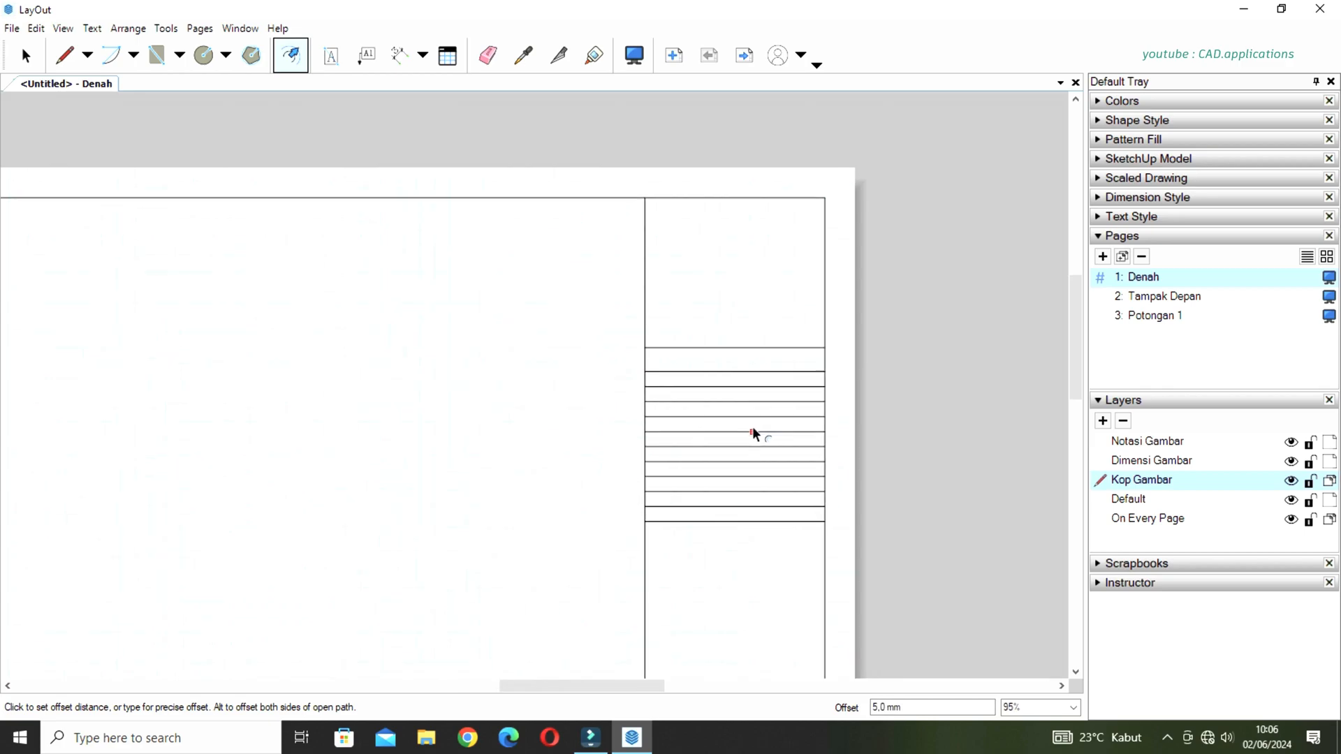
scroll(745, 535, "up", 5)
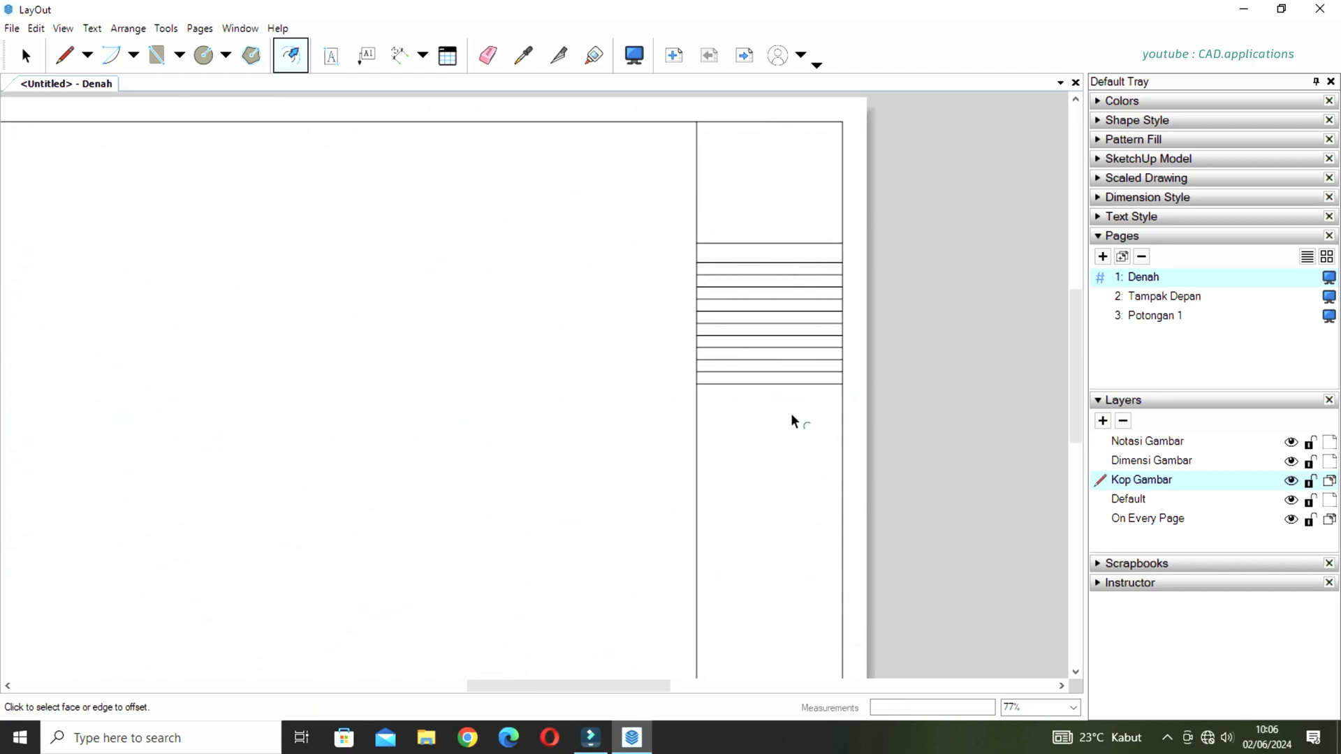
scroll(845, 409, "up", 2)
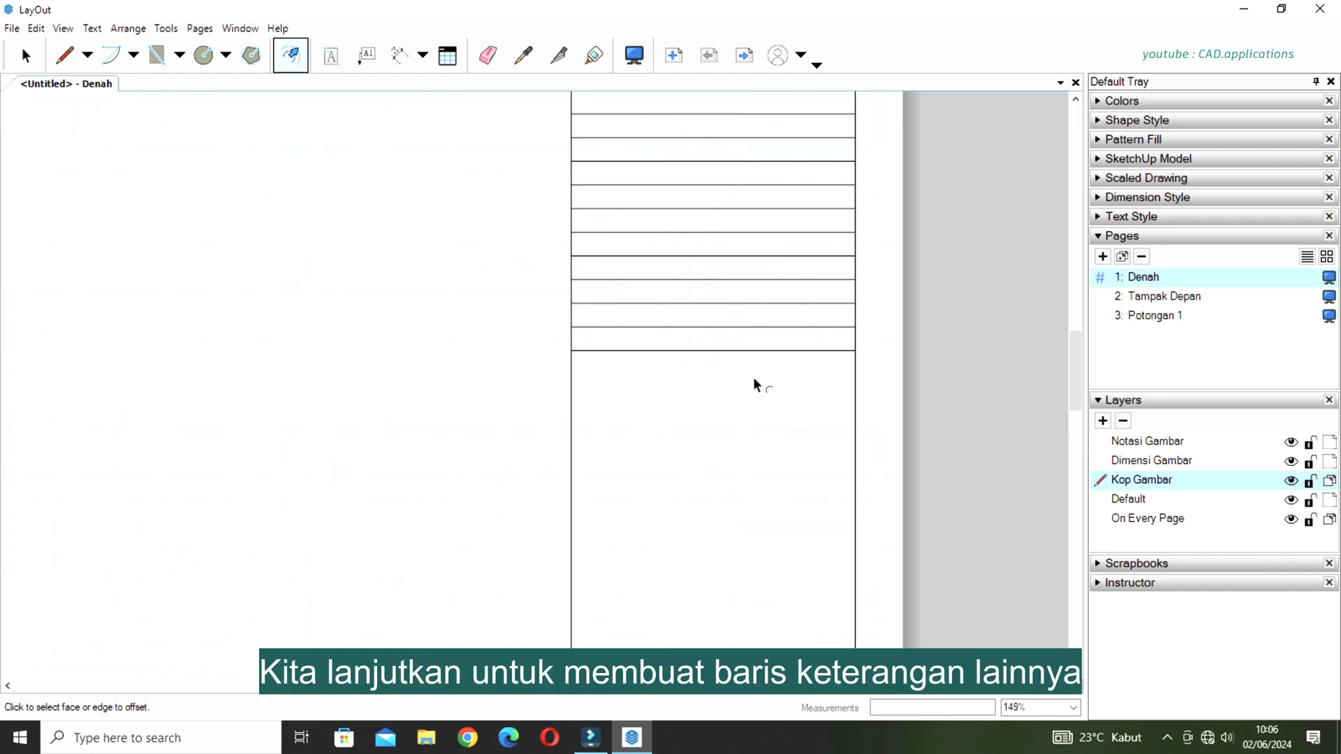
left_click(741, 352)
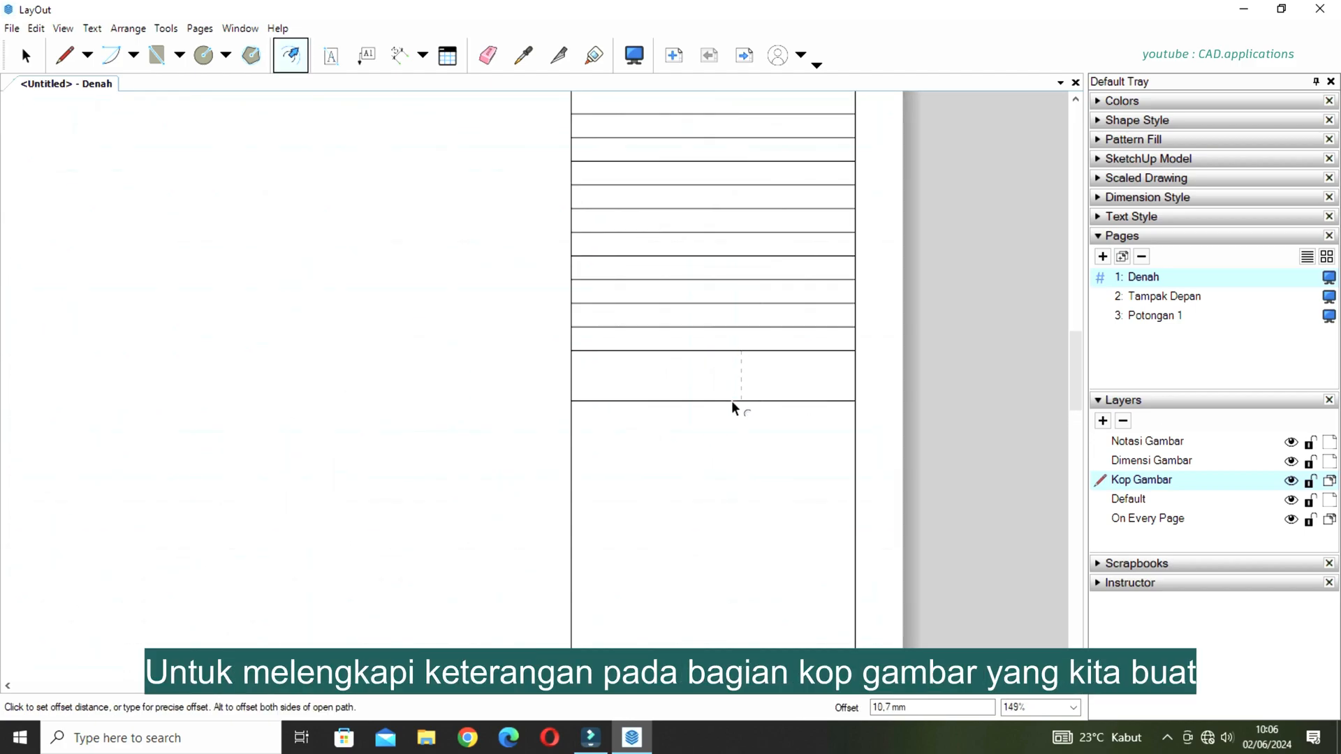
key("Return")
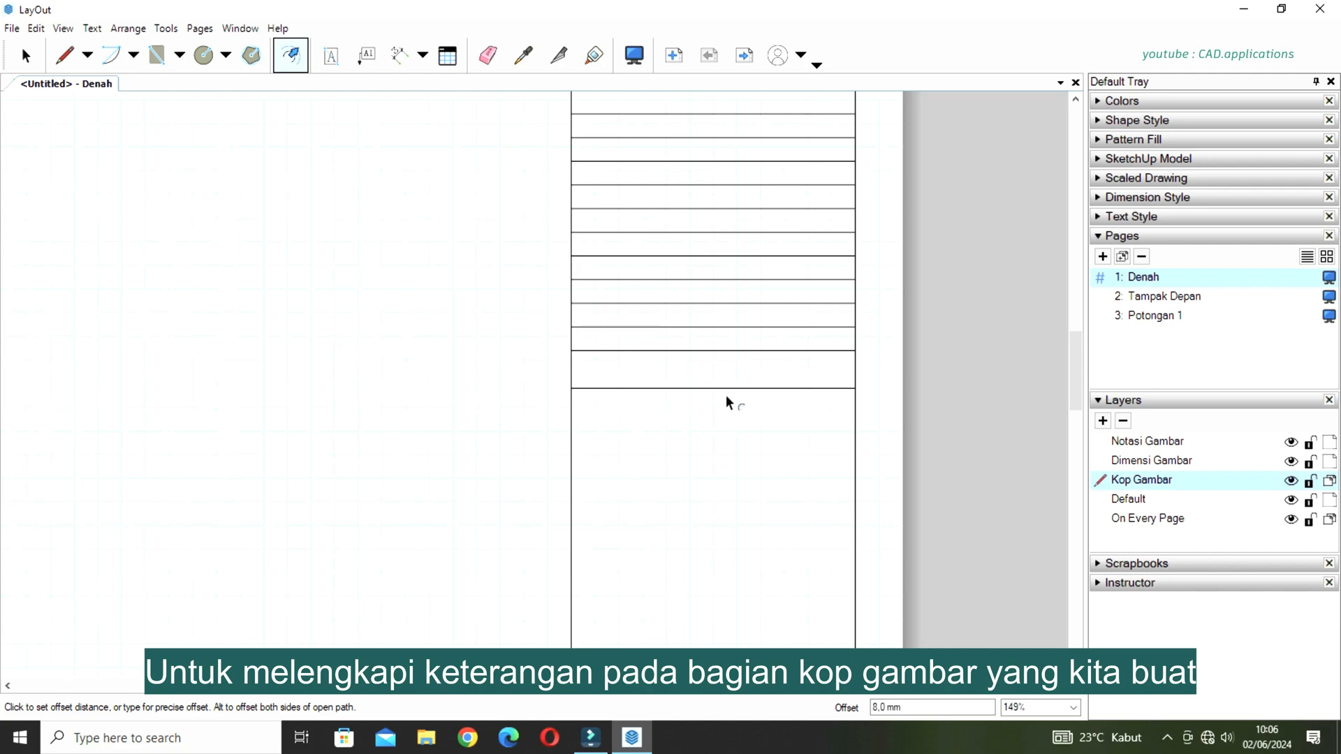
left_click(725, 389)
type("20")
key("Return")
Offset a second pair of rows, 8 mm and 20 mm high, below the first 20 mm row.
middle_click_drag(725, 513, 690, 381)
left_click(690, 341)
type("8")
key("Return")
middle_click_drag(689, 433, 673, 357)
left_click(674, 336)
type("20")
key("Return")
Offset a third pair of rows, 8 mm and 20 mm high, below the second 20 mm row.
middle_click_drag(683, 464, 706, 350)
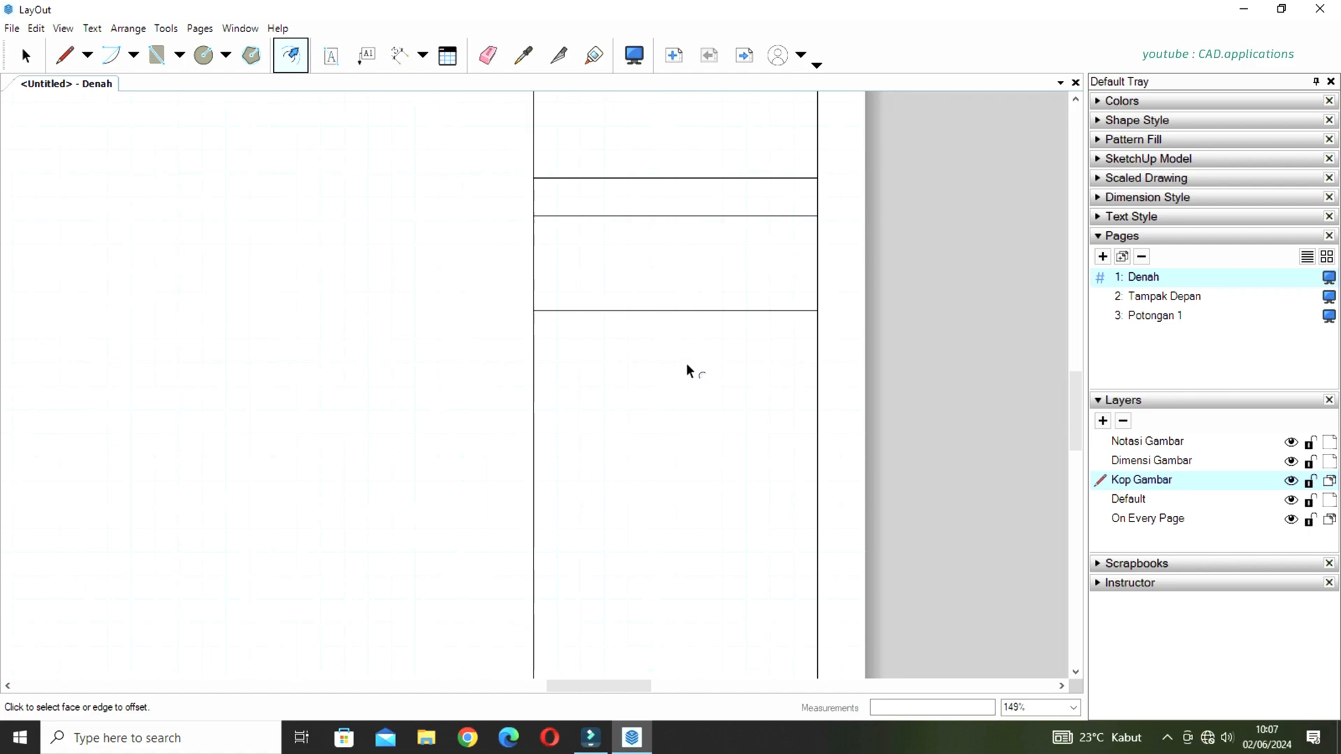
left_click(698, 312)
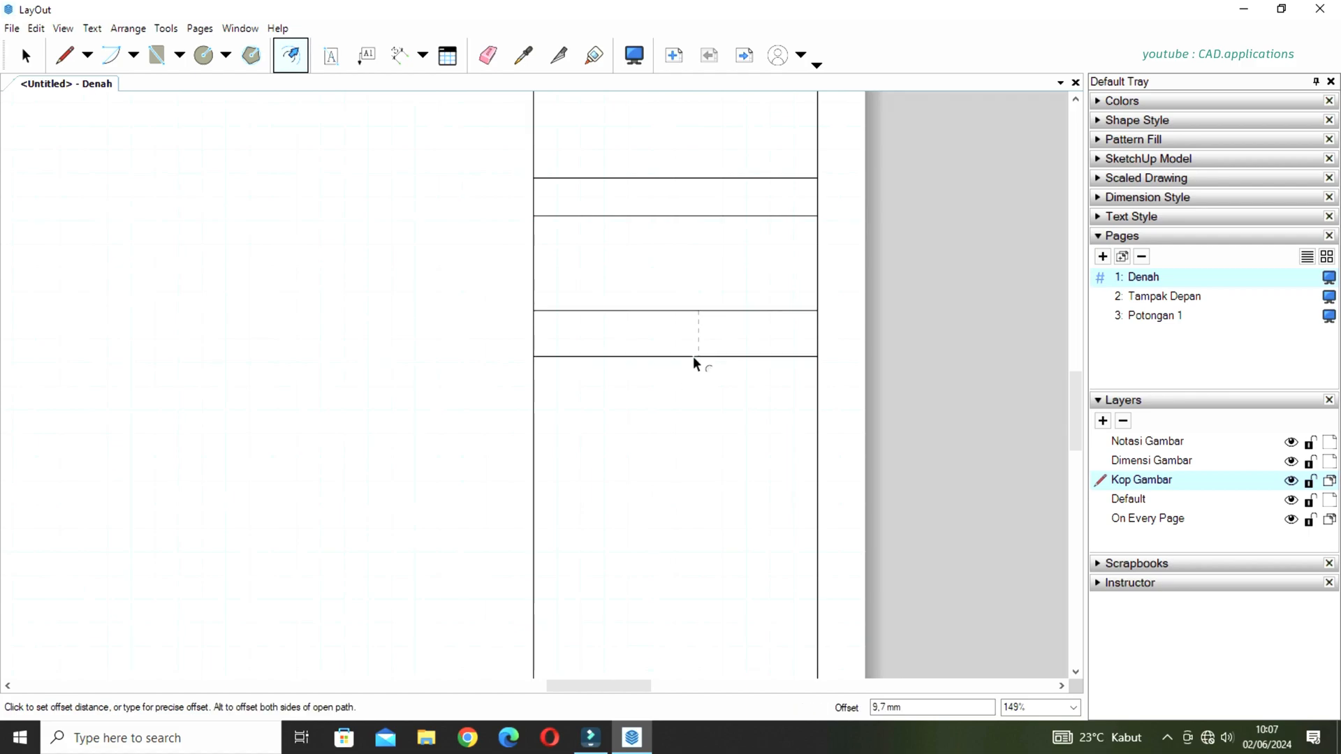
type("8")
key("Return")
left_click(689, 349)
type("20")
key("Return")
Add an 8 mm row and a 25 mm row below the third 20 mm row with Offset.
scroll(734, 395, "down", 3)
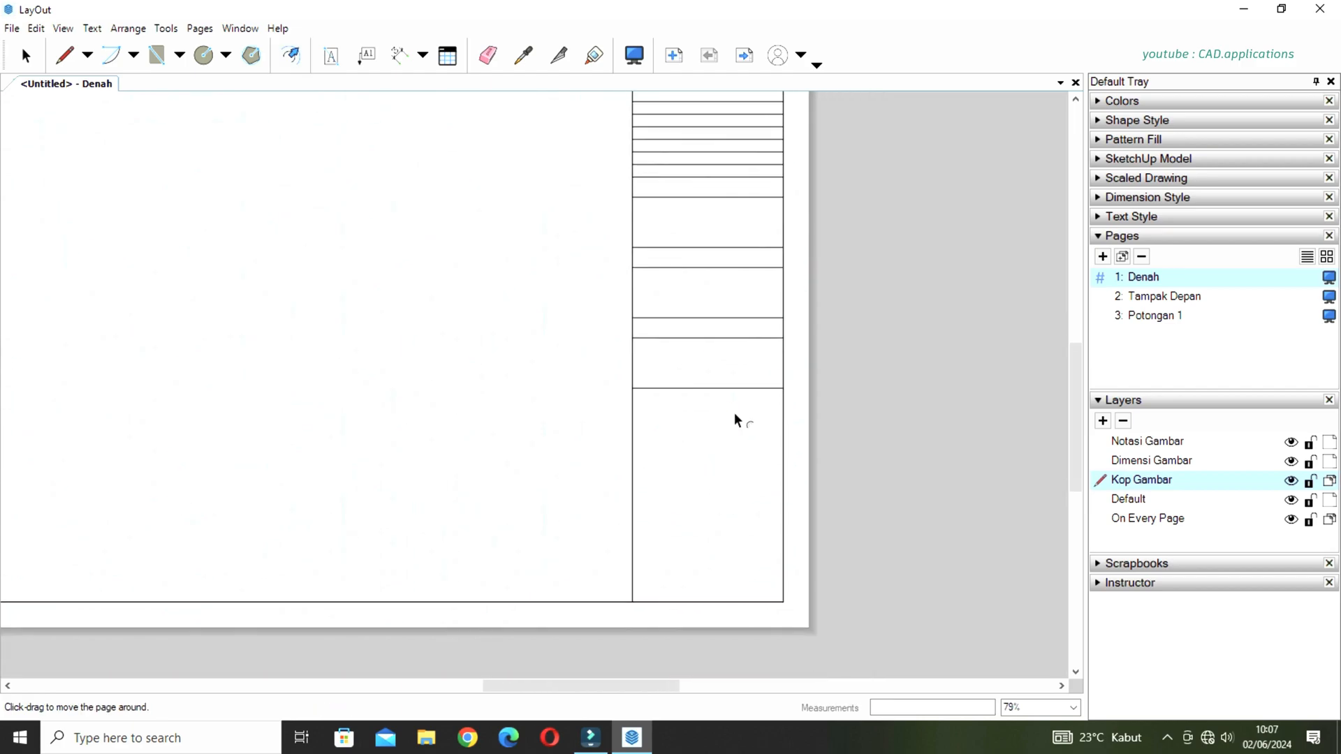
scroll(731, 417, "up", 4)
left_click(727, 305)
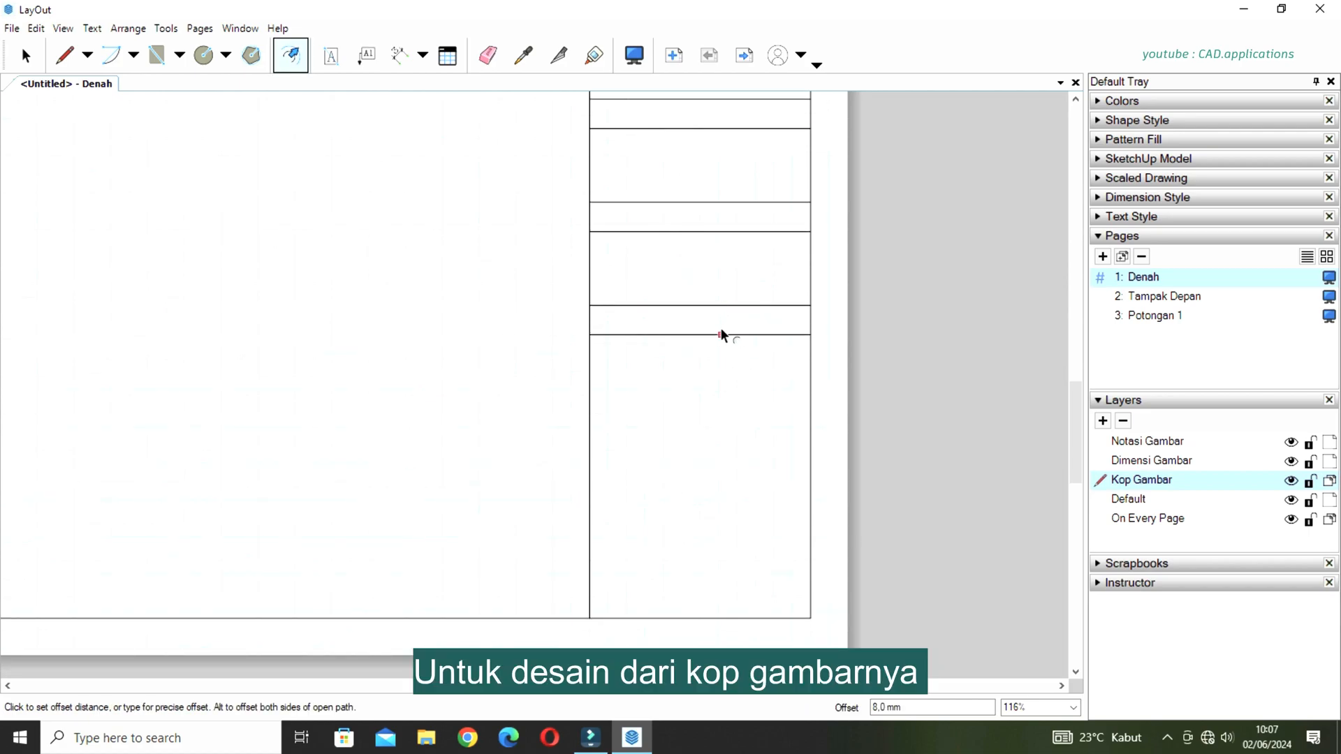
left_click(710, 335)
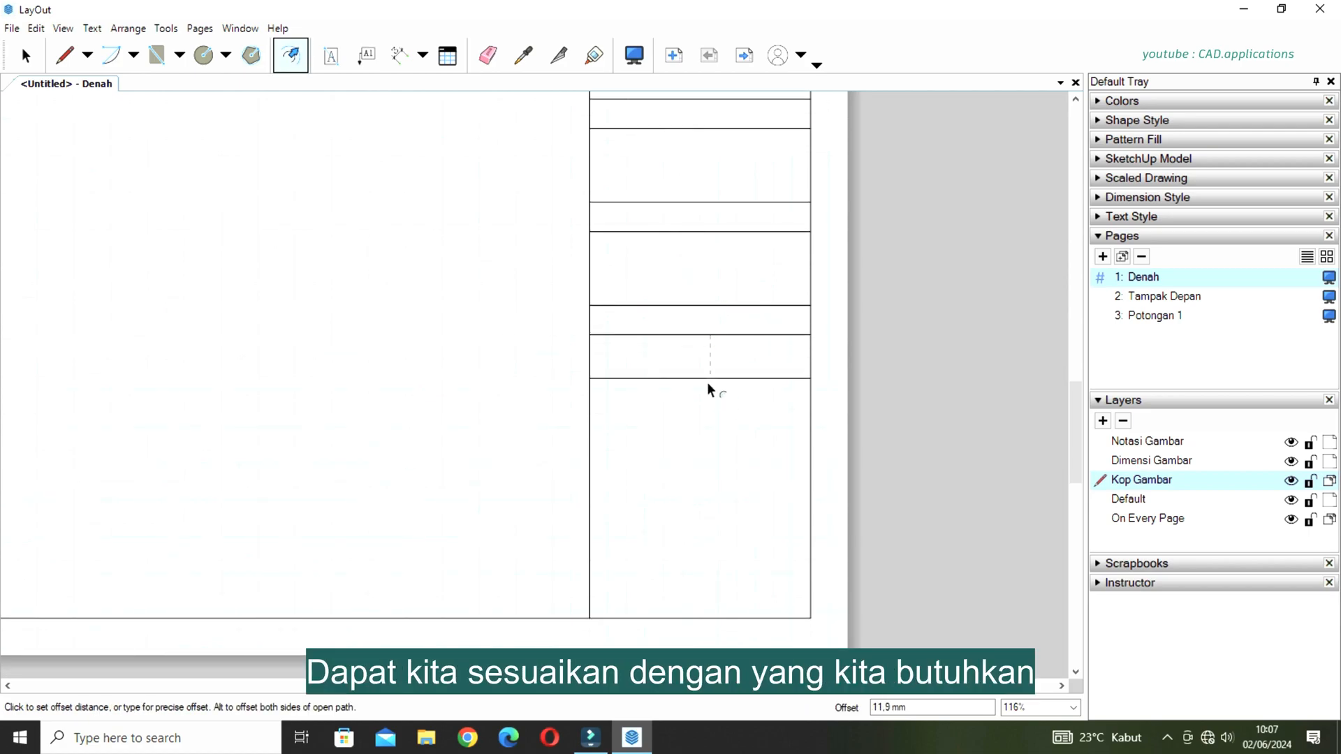
type("25")
key("Return")
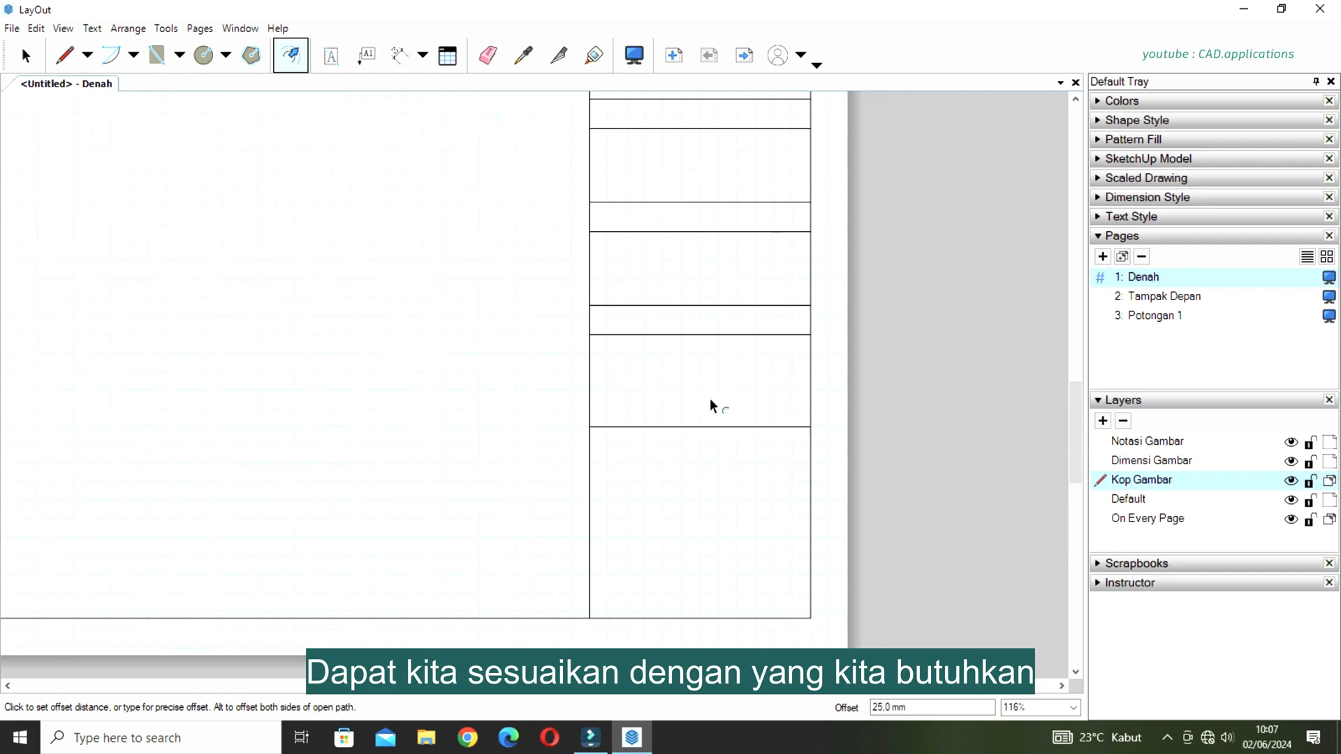
Offset another 8 mm row and 25 mm row below the first 25 mm row.
left_click(716, 428)
left_click(715, 454)
left_click(703, 458)
type("25")
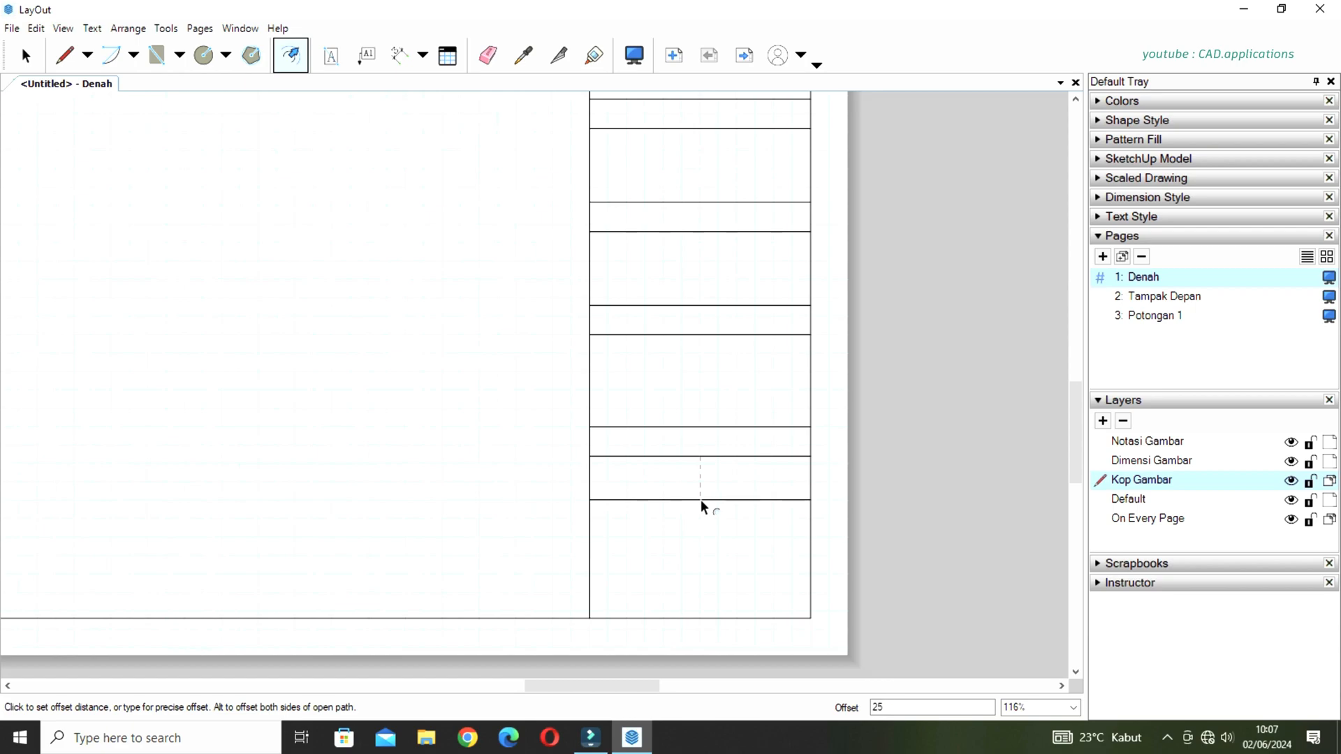
key("Return")
Offset the lowest title block line 8 mm downward to form the last heading row above the bottom border.
scroll(704, 533, "up", 2)
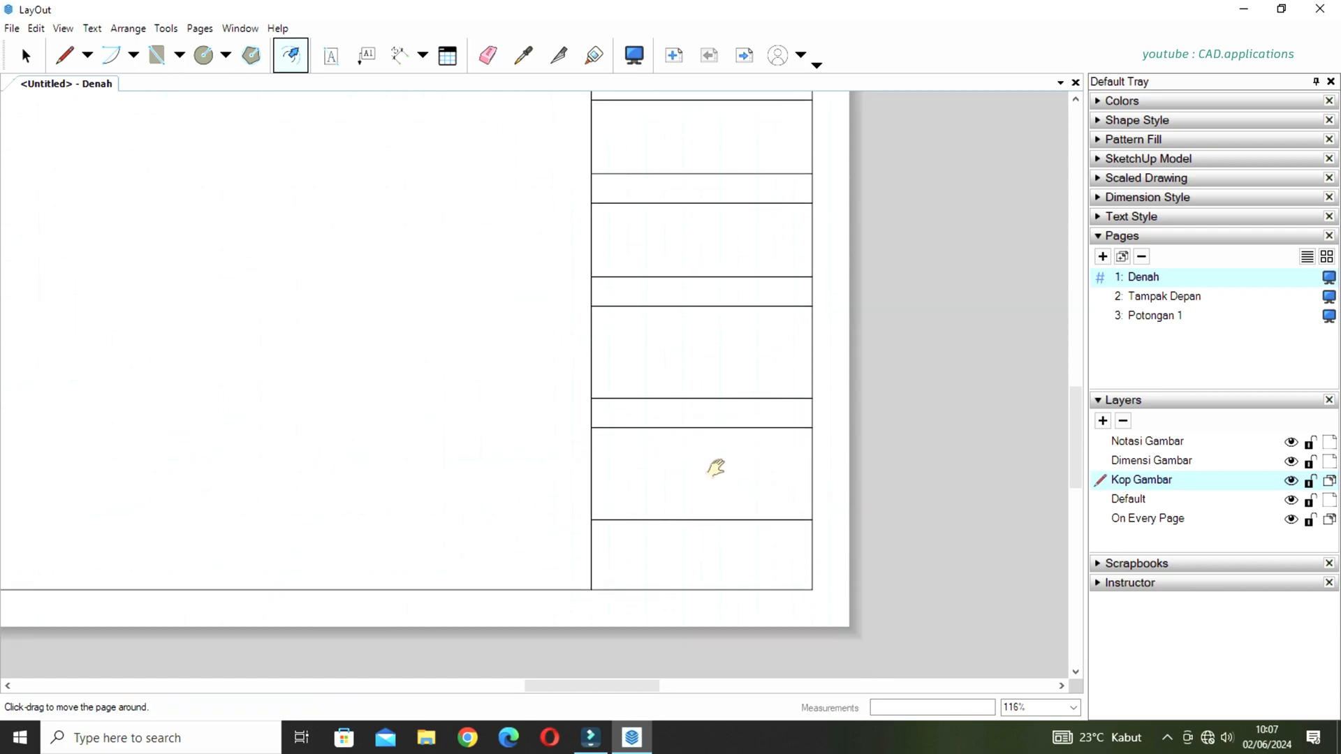
left_click(721, 478)
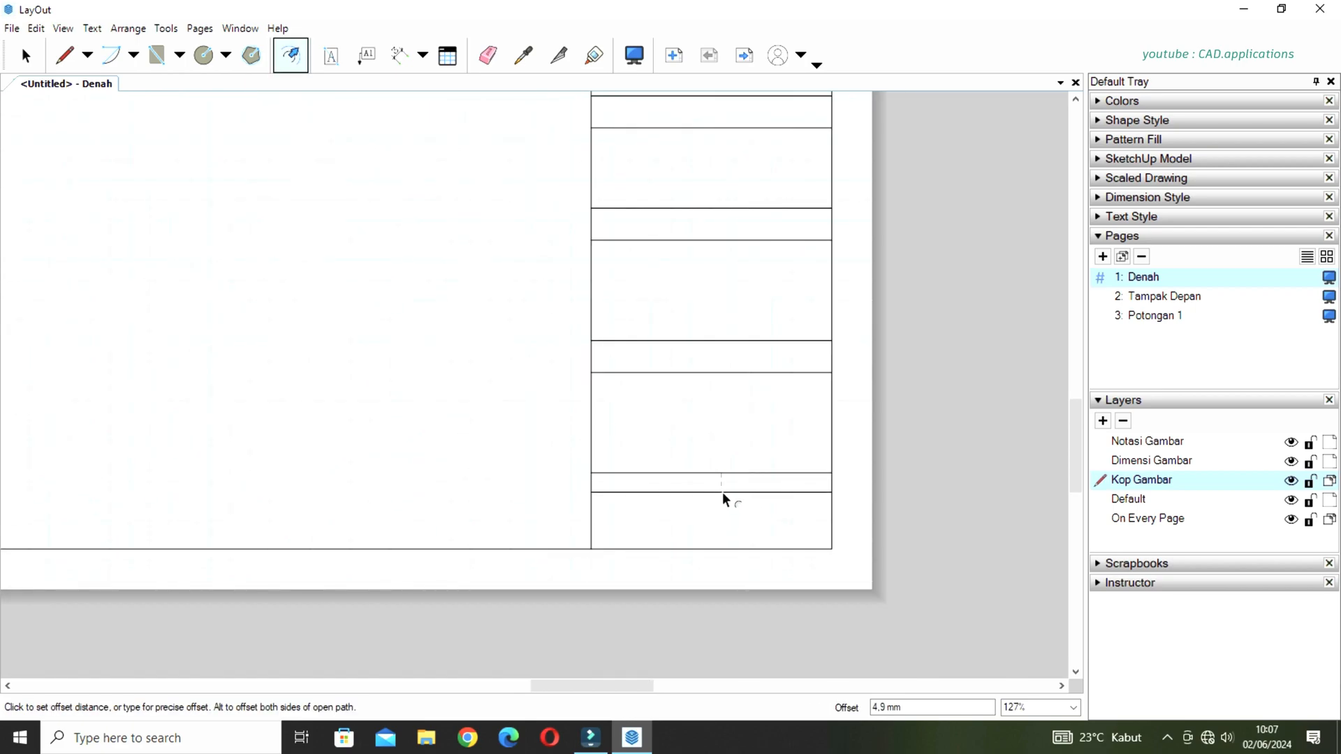
key("Return")
scroll(774, 448, "down", 2)
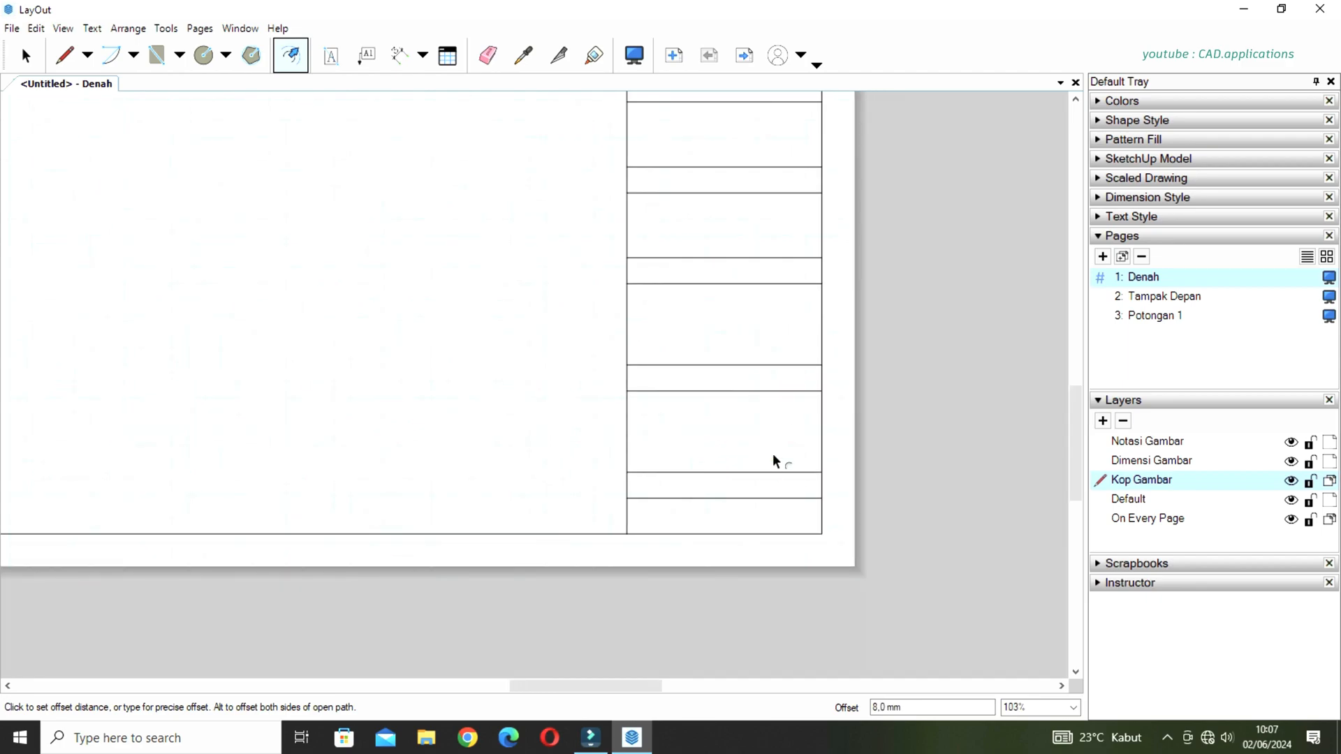
key("space")
scroll(765, 454, "down", 2)
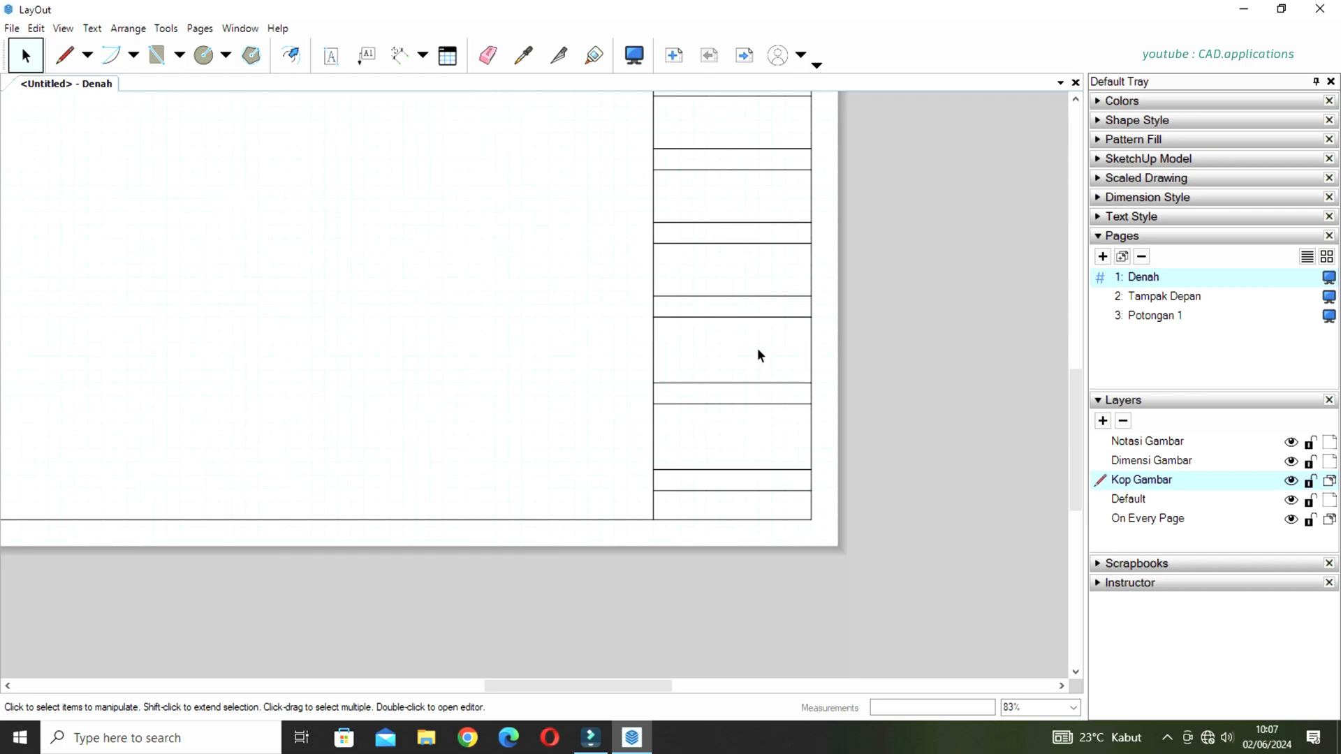
middle_click_drag(756, 358, 762, 442)
scroll(764, 464, "down", 3)
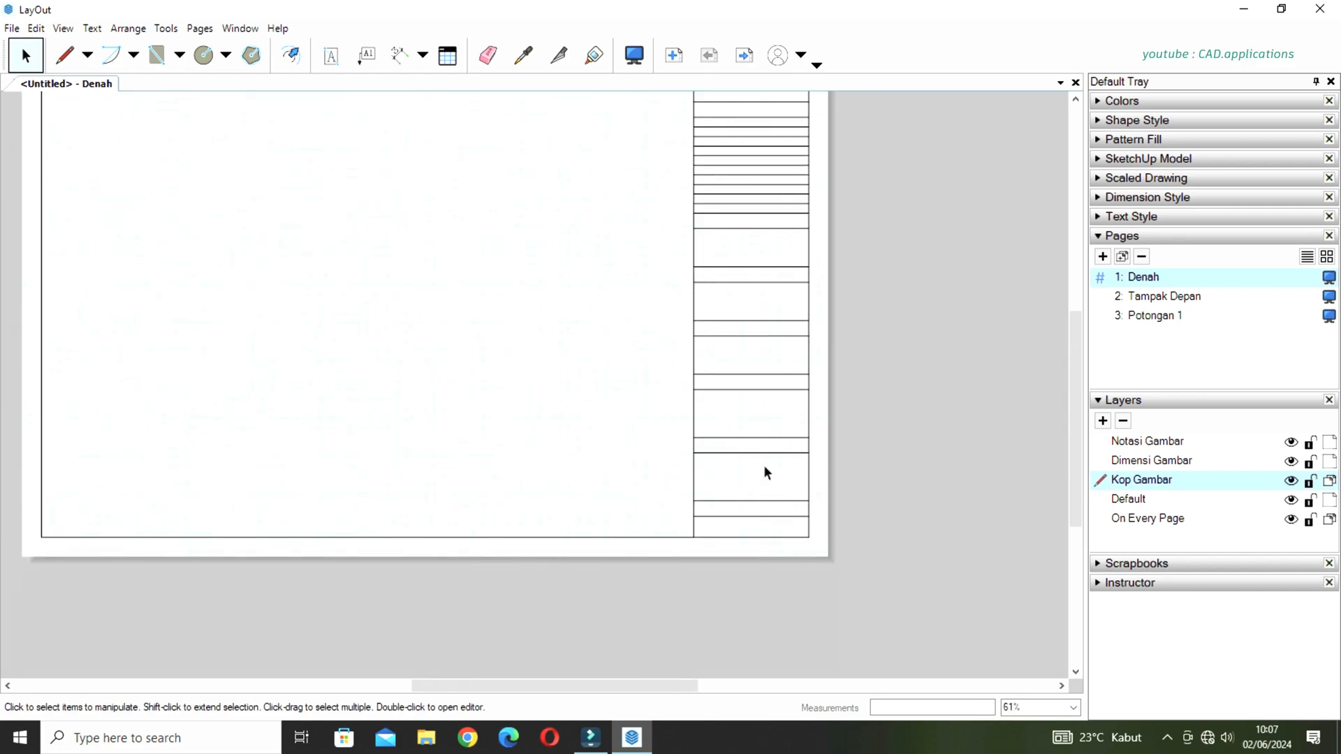
scroll(765, 463, "down", 2)
scroll(767, 161, "up", 2)
middle_click_drag(771, 256, 833, 286)
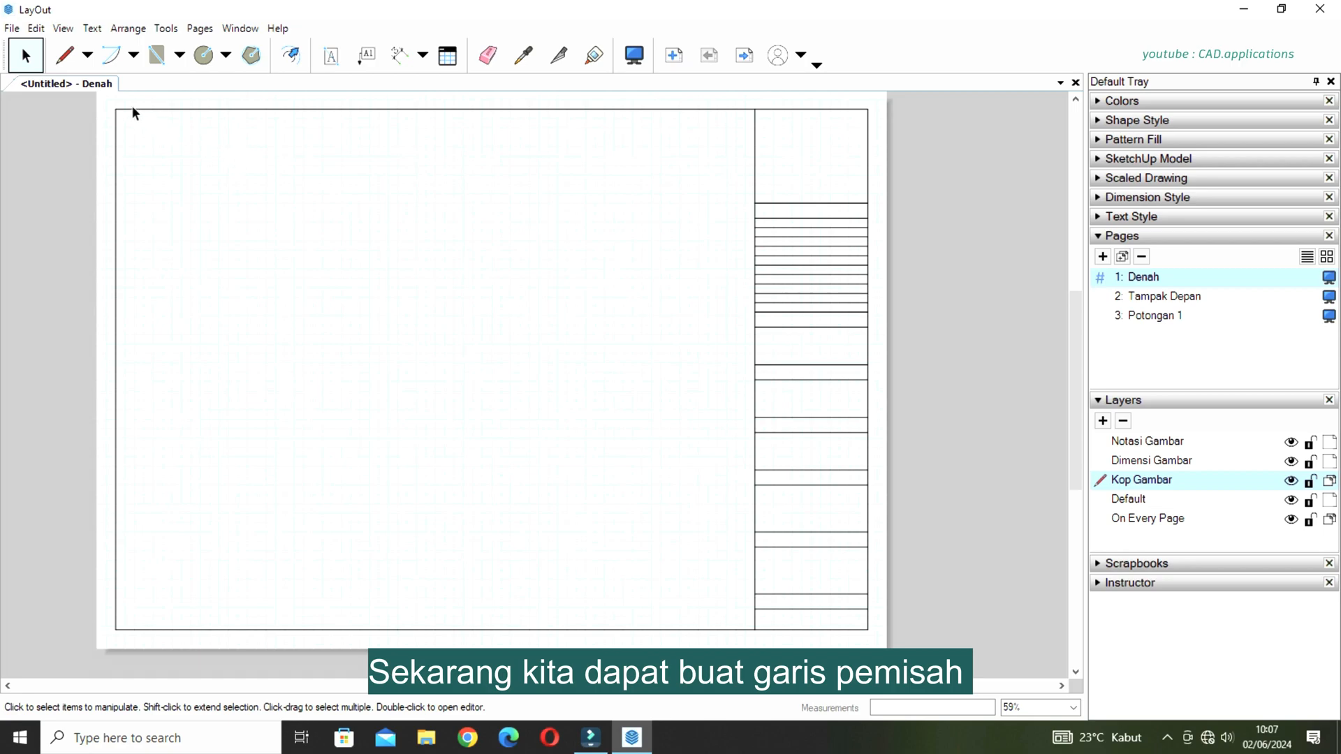
Draw a vertical line near the title block's left edge, from the first table row's upper line to the last narrow row's lower line.
left_click(66, 56)
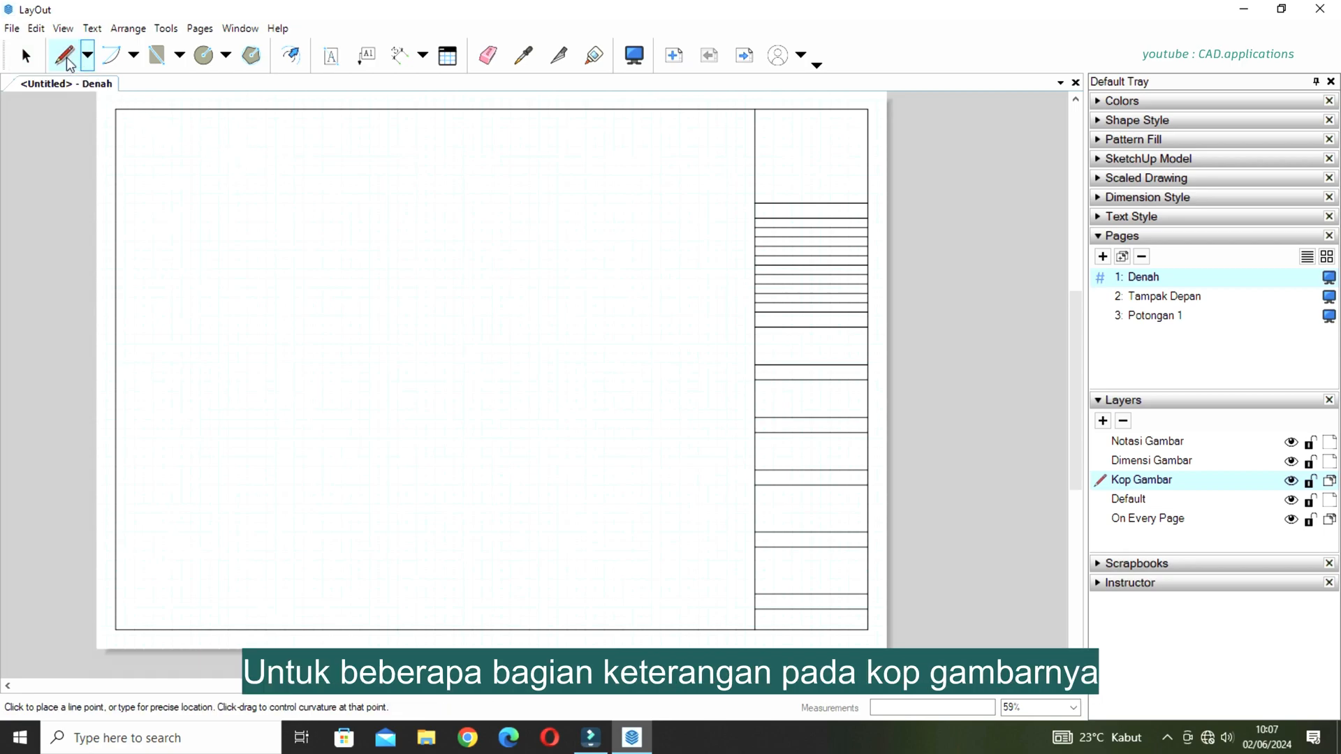
scroll(834, 199, "up", 3)
scroll(834, 205, "up", 2)
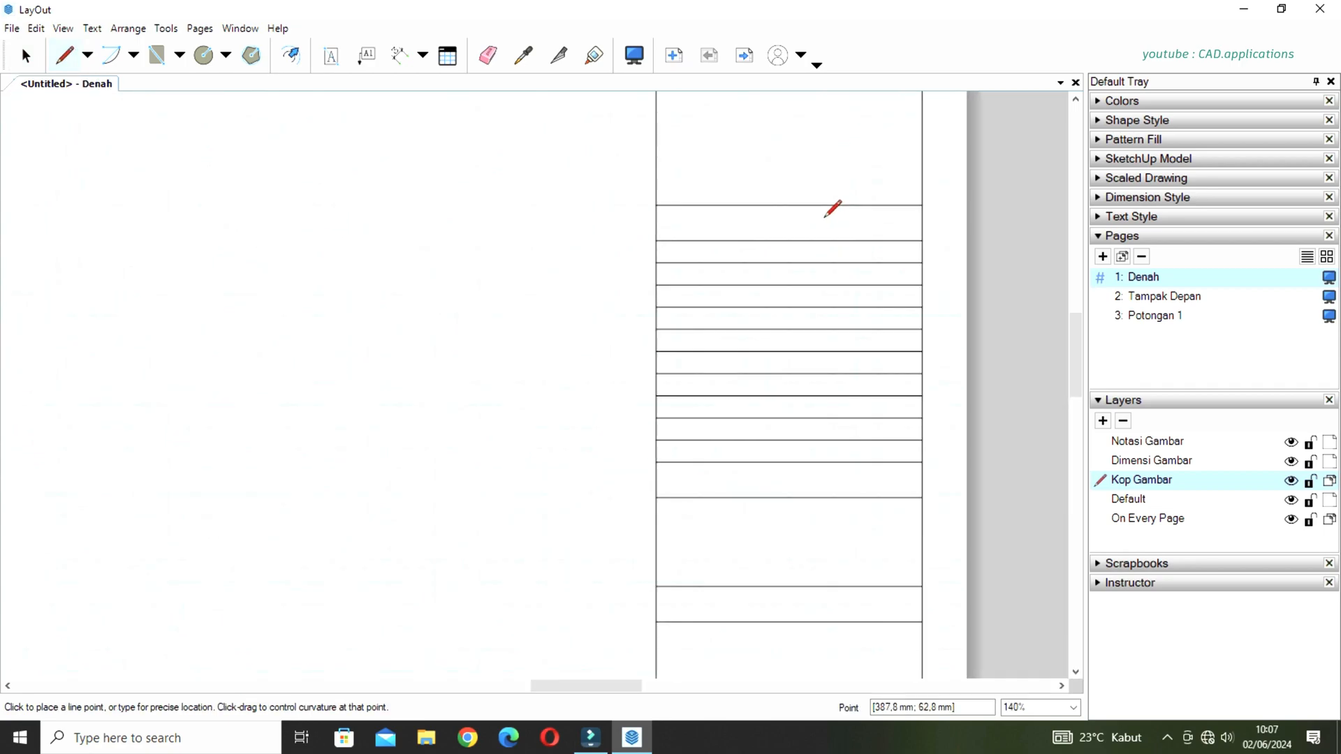
scroll(831, 206, "up", 2)
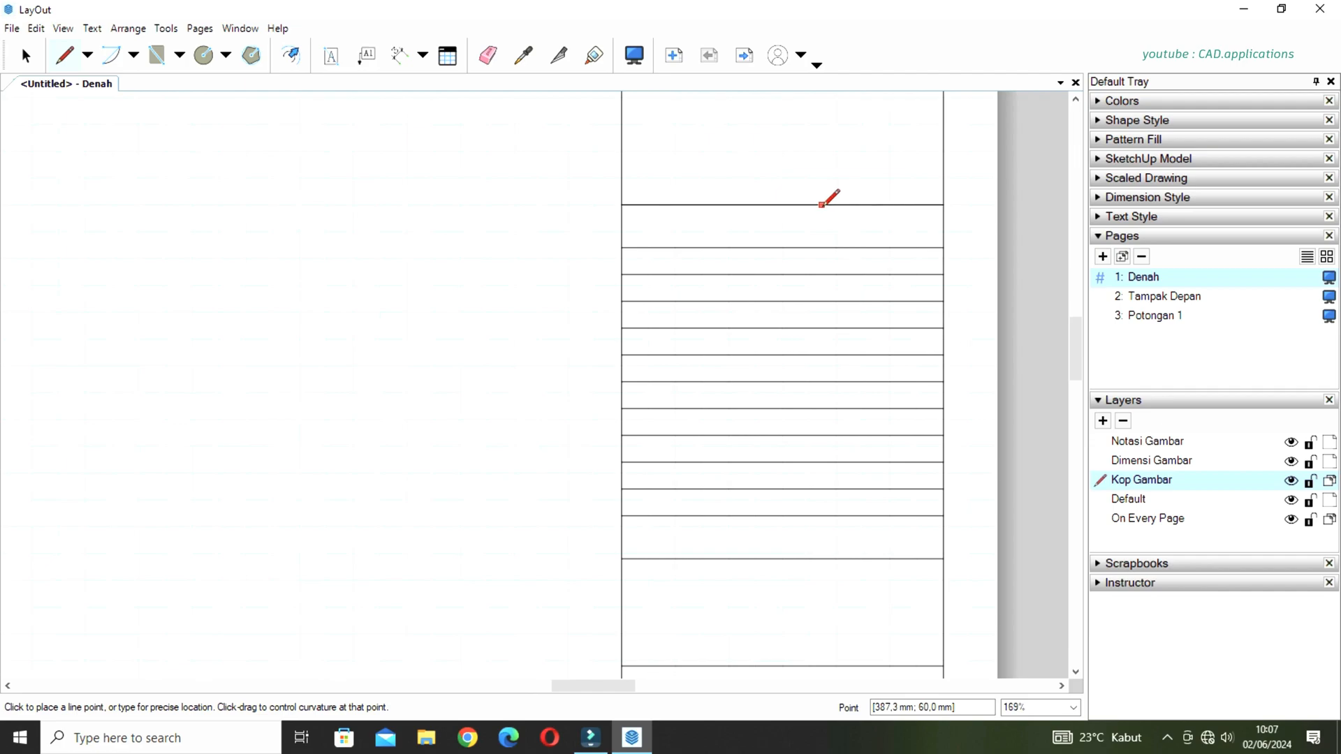
left_click(661, 204)
left_click(661, 546)
Copy the vertical divider toward the title block's right edge to split the narrow-row table into three columns.
key("space")
left_click(661, 224)
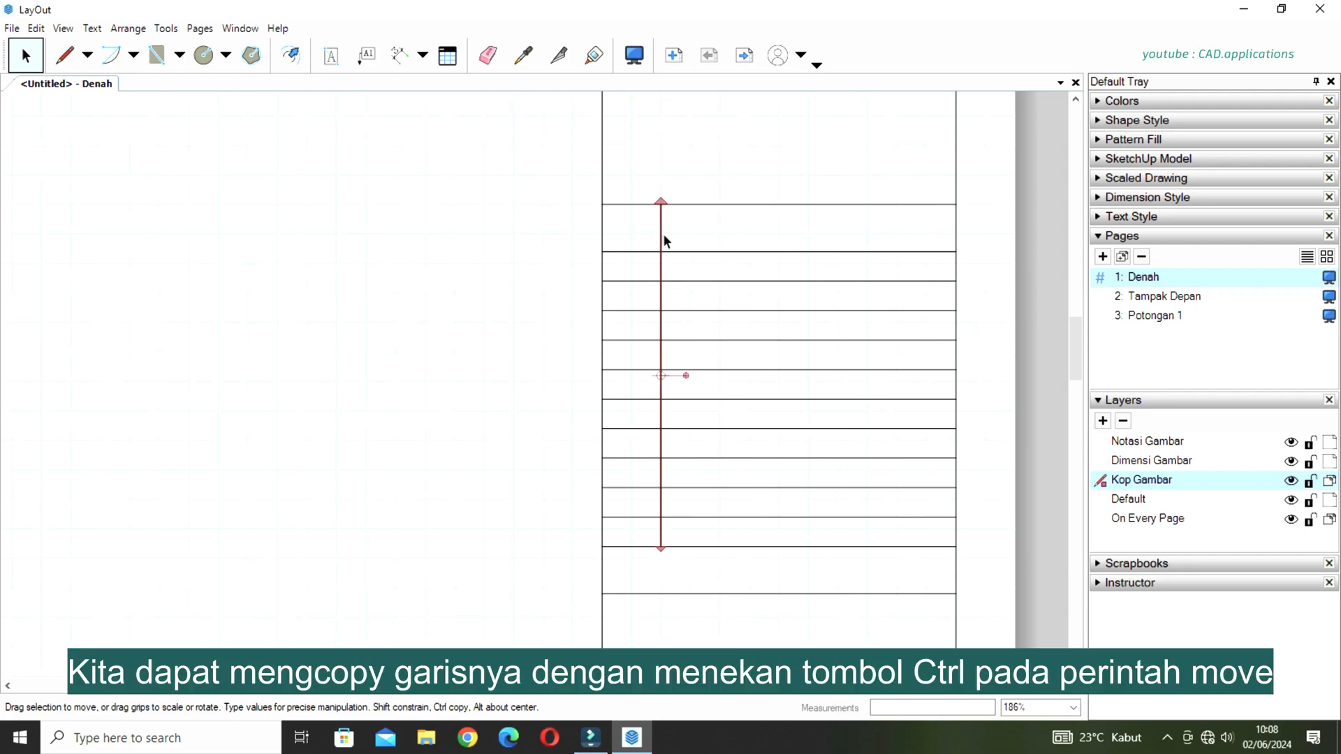
left_click_drag(661, 231, 879, 227, "ctrl")
left_click(792, 180)
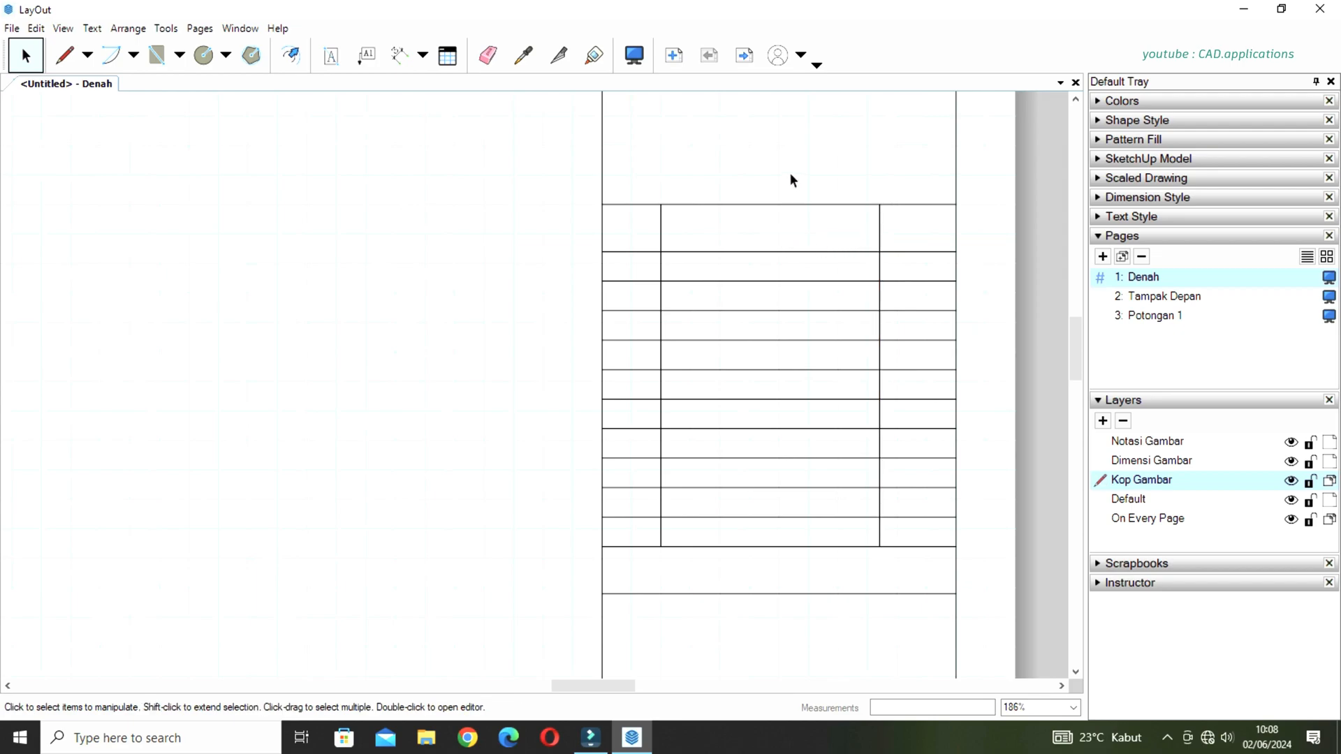
Draw a vertical line down the middle of the title block's six lowest rows, ending on the bottom border.
scroll(787, 180, "down", 5)
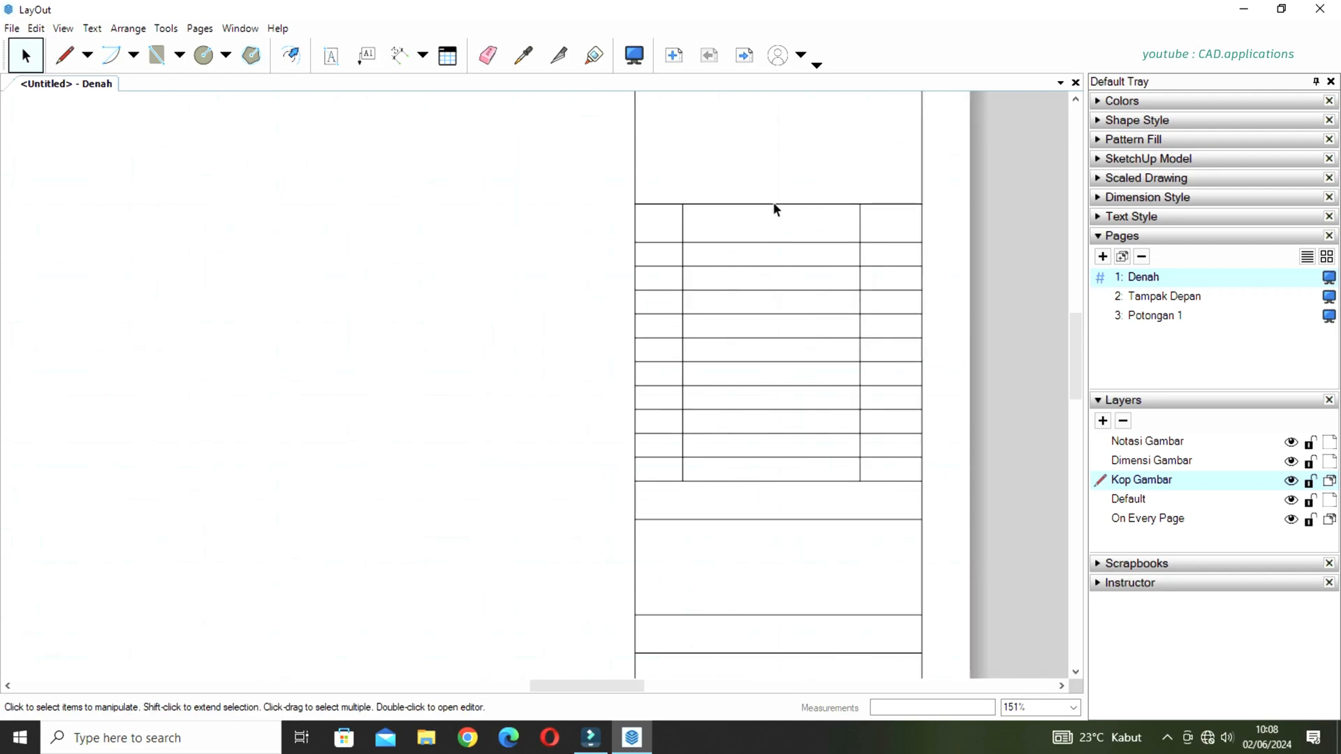
middle_click_drag(783, 423, 778, 288)
scroll(779, 449, "up", 1)
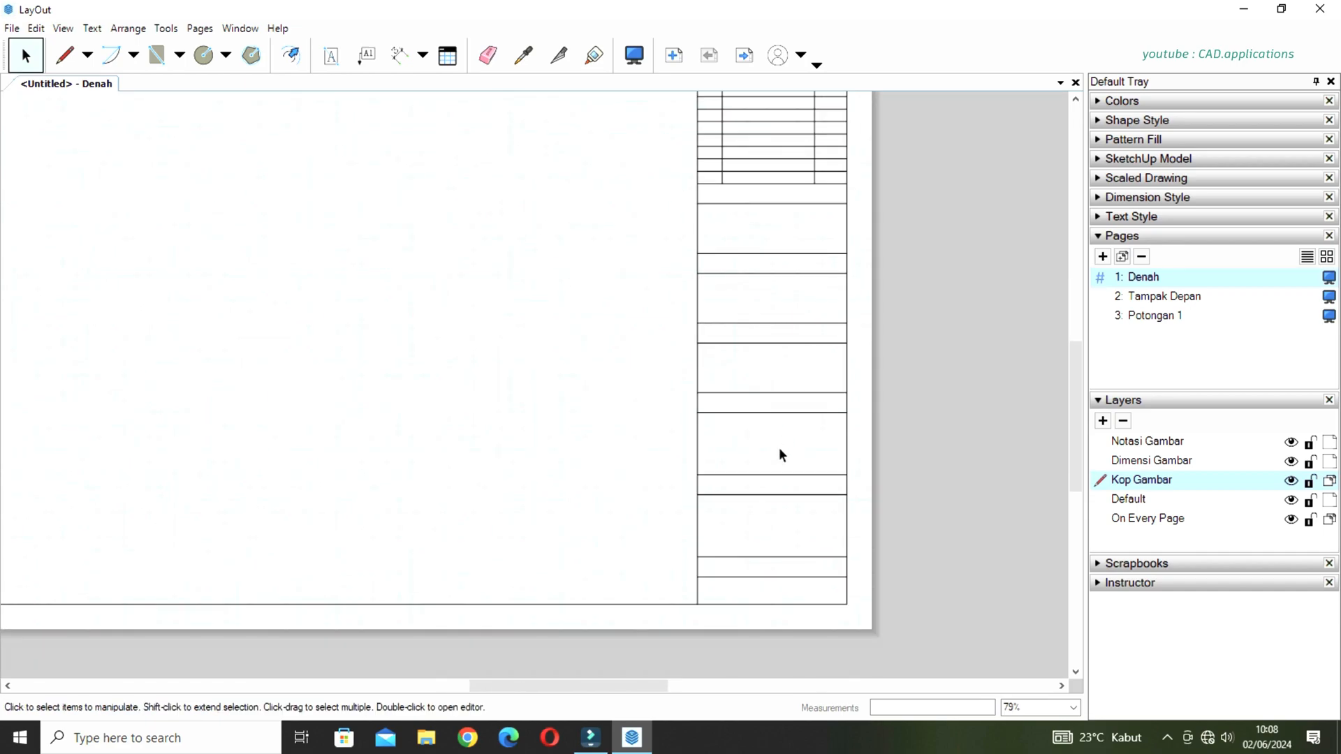
key("l")
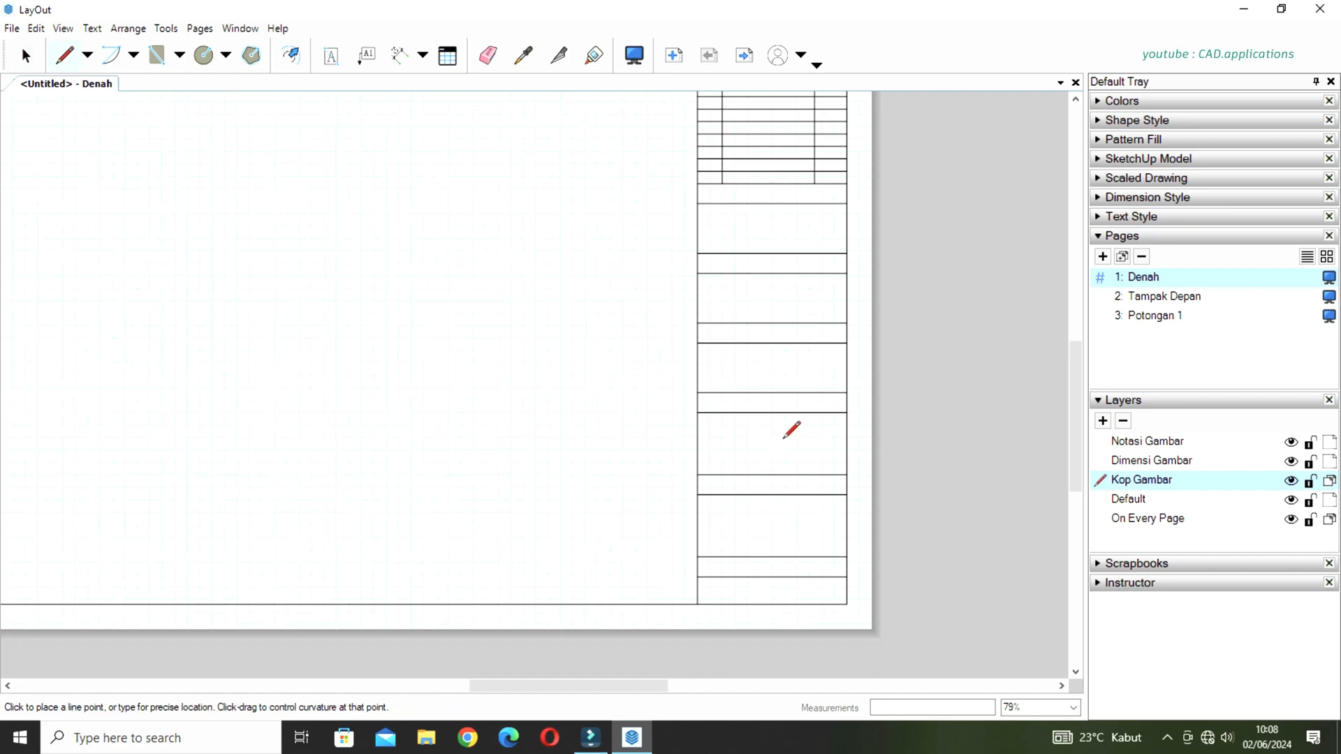
left_click(772, 393)
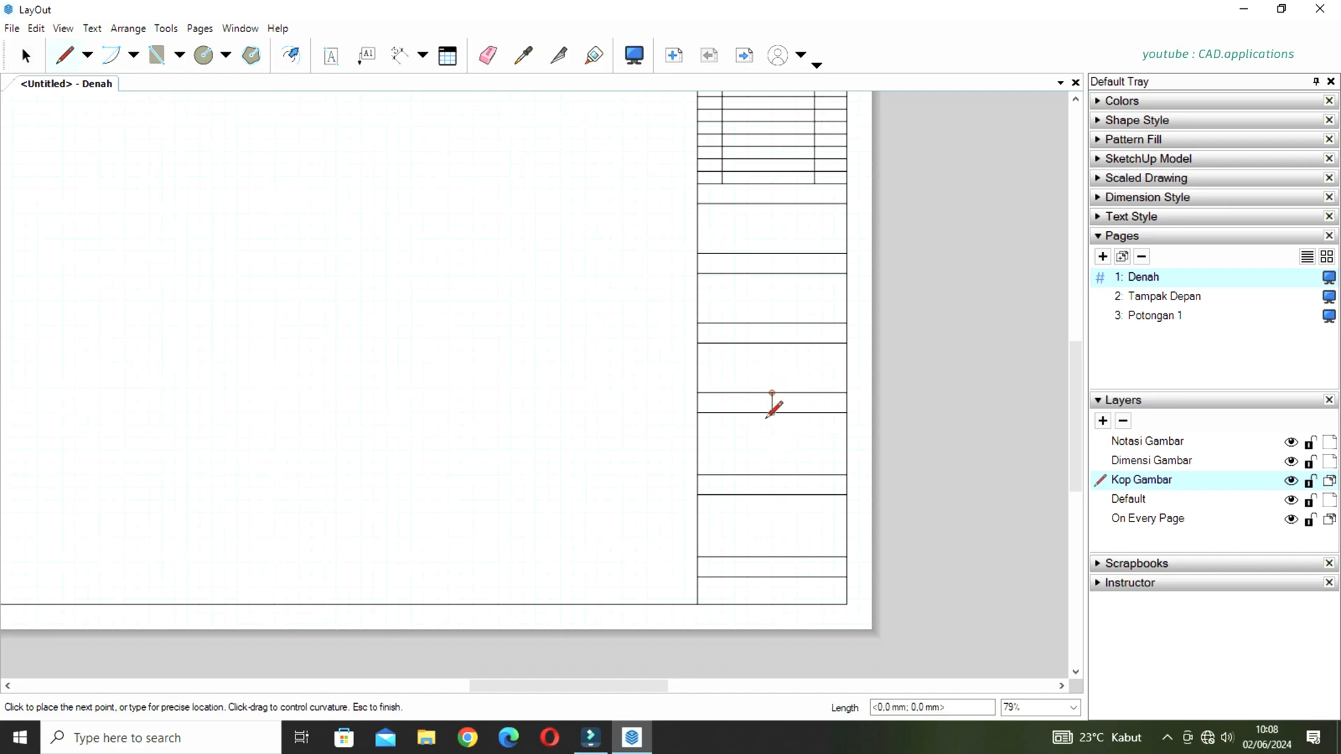
left_click(771, 604)
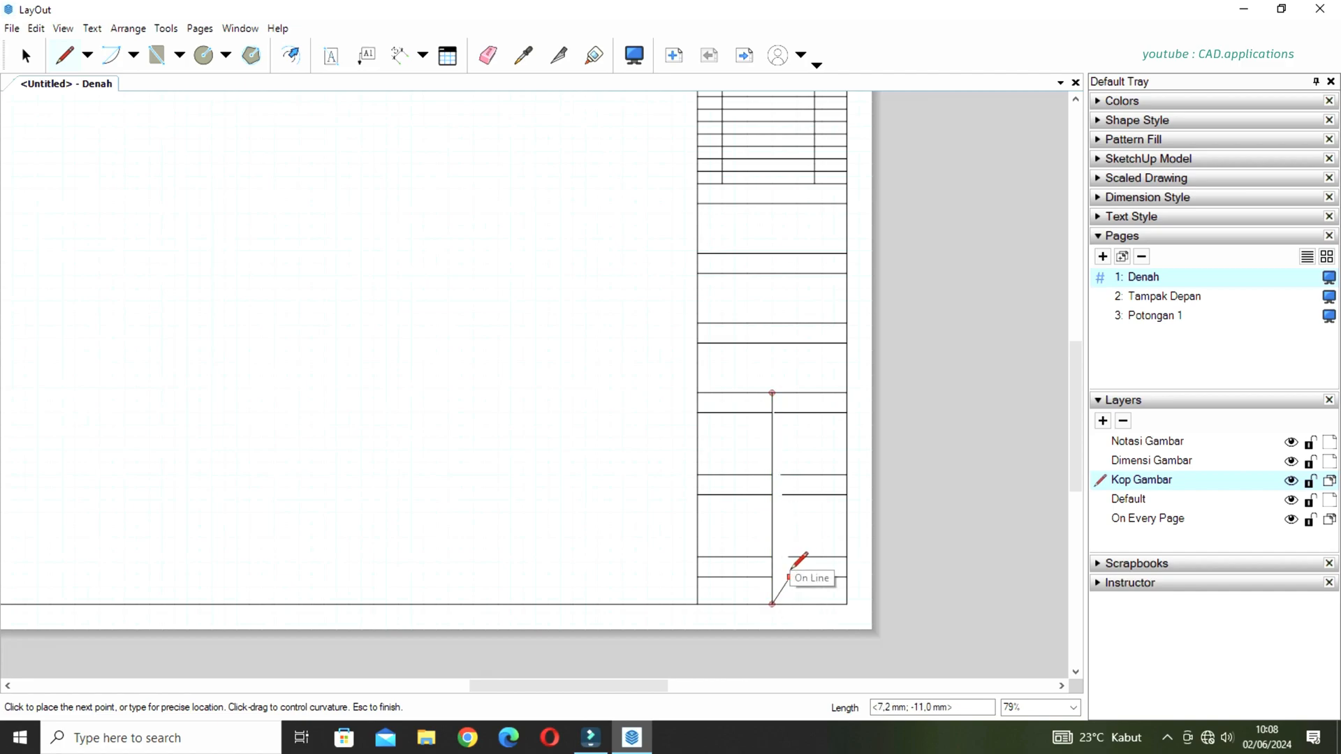
key("space")
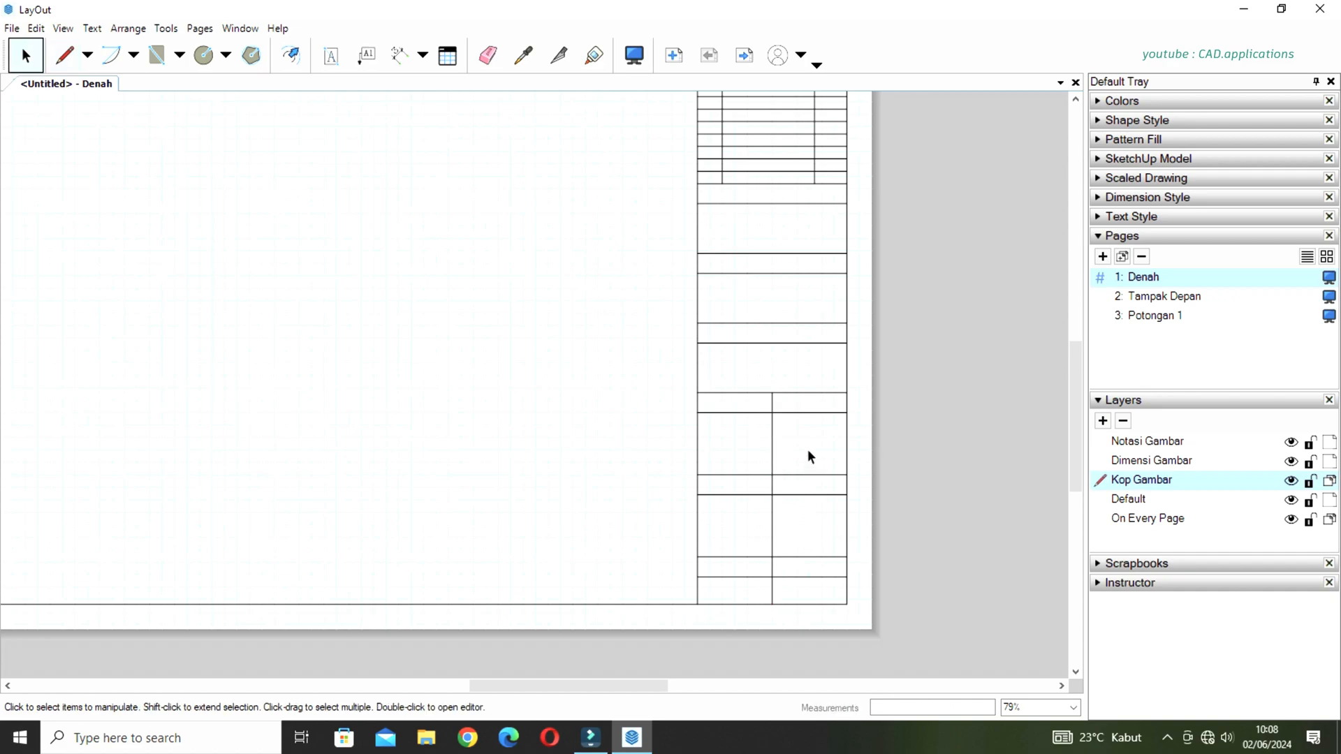
Set the default text style to Arial Bold with centred alignment and centre anchoring.
middle_click_drag(808, 449, 808, 514)
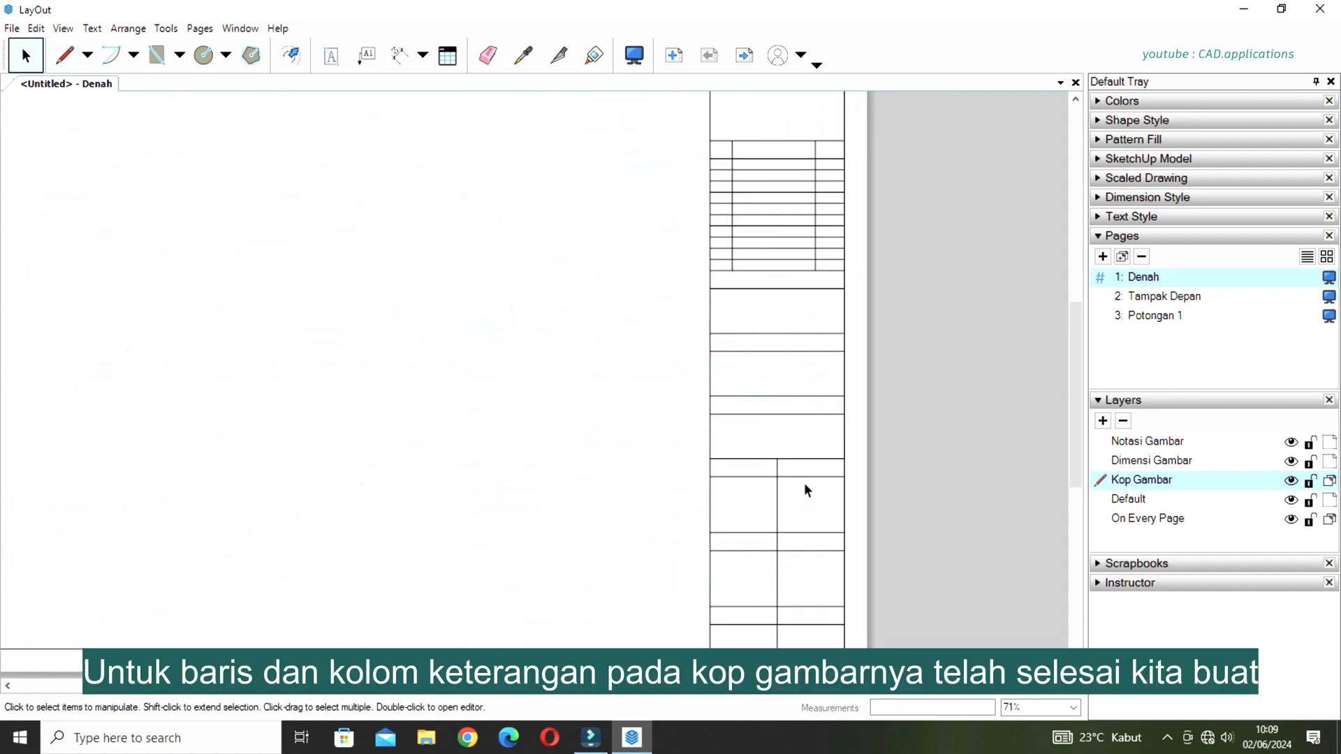
scroll(805, 484, "down", 2)
middle_click_drag(806, 417, 864, 433)
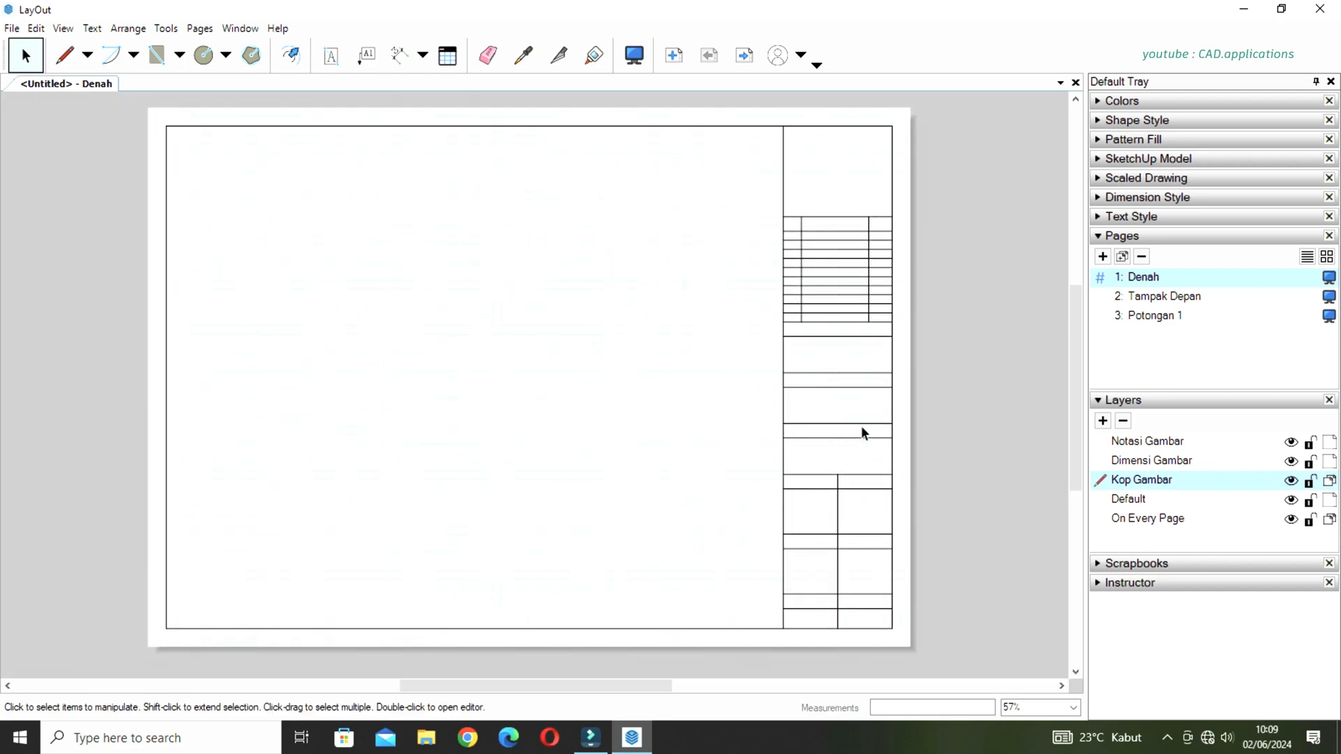
scroll(849, 109, "up", 7)
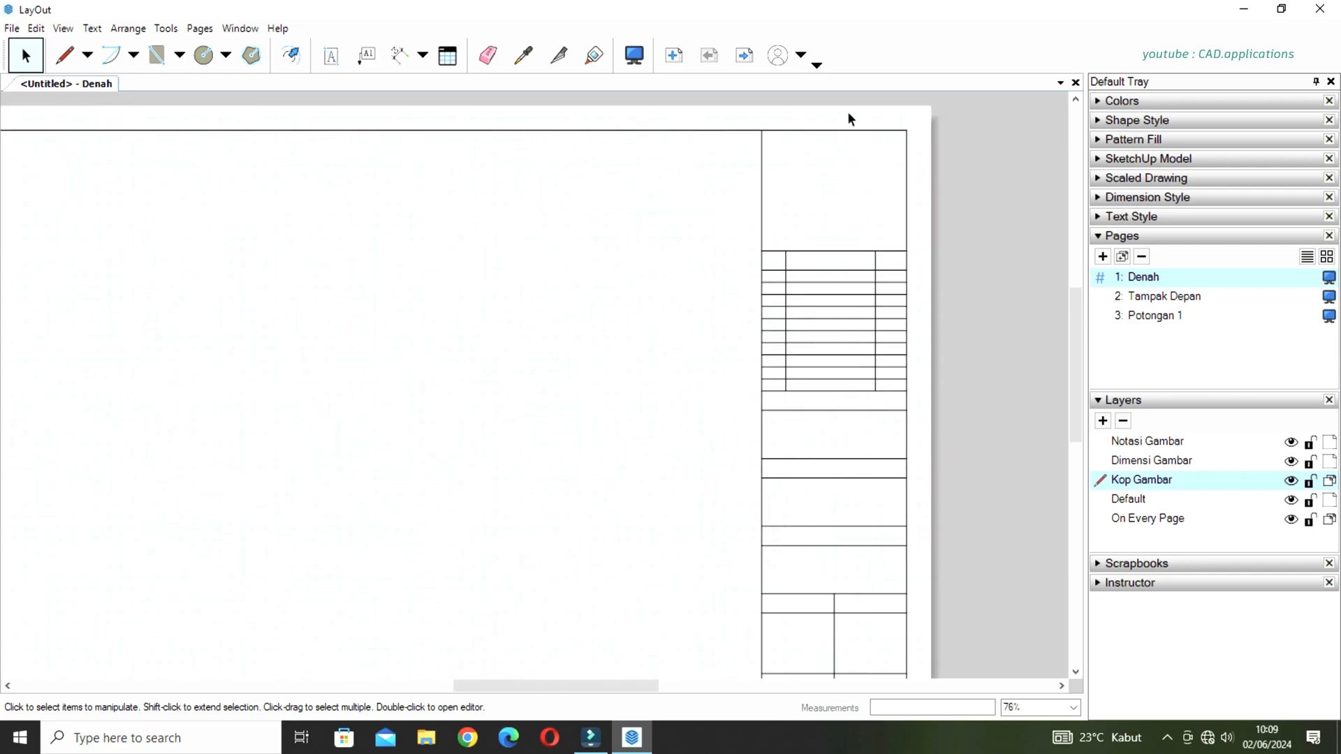
middle_click_drag(859, 225, 765, 322)
scroll(759, 273, "up", 1)
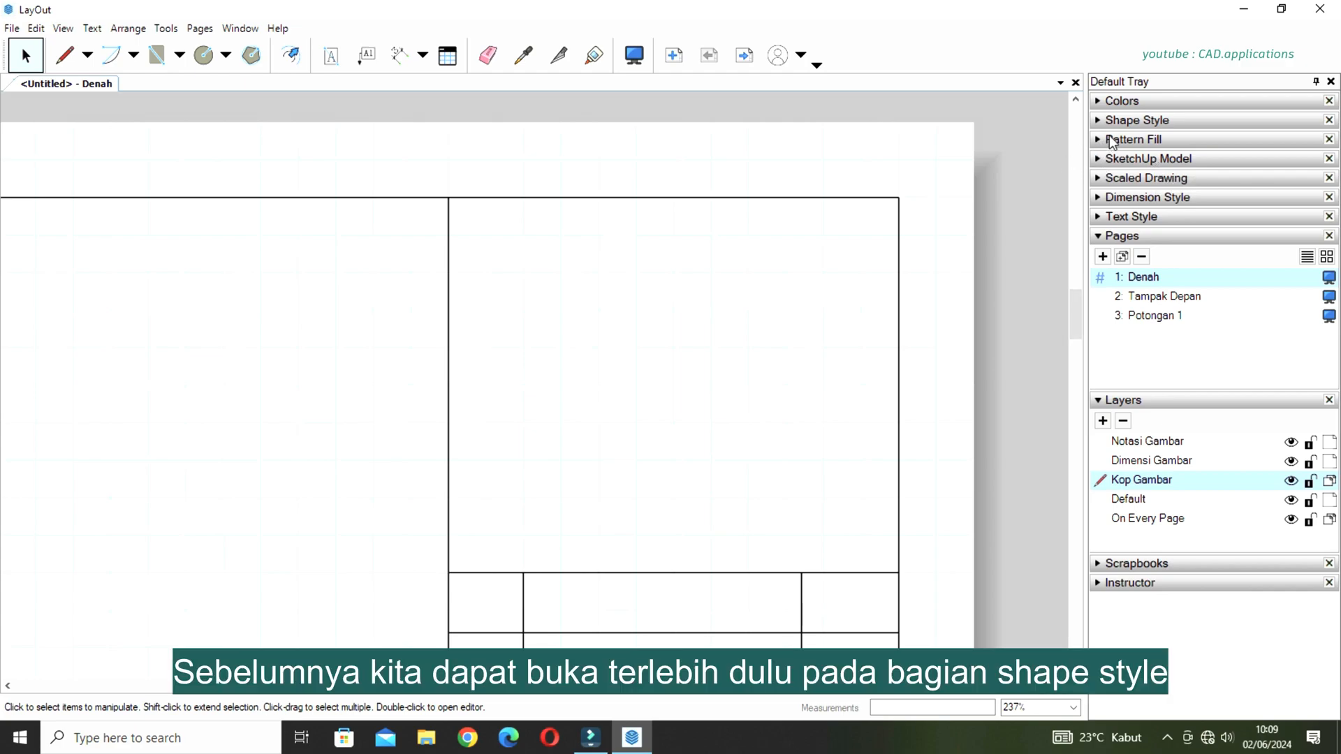
left_click(1130, 121)
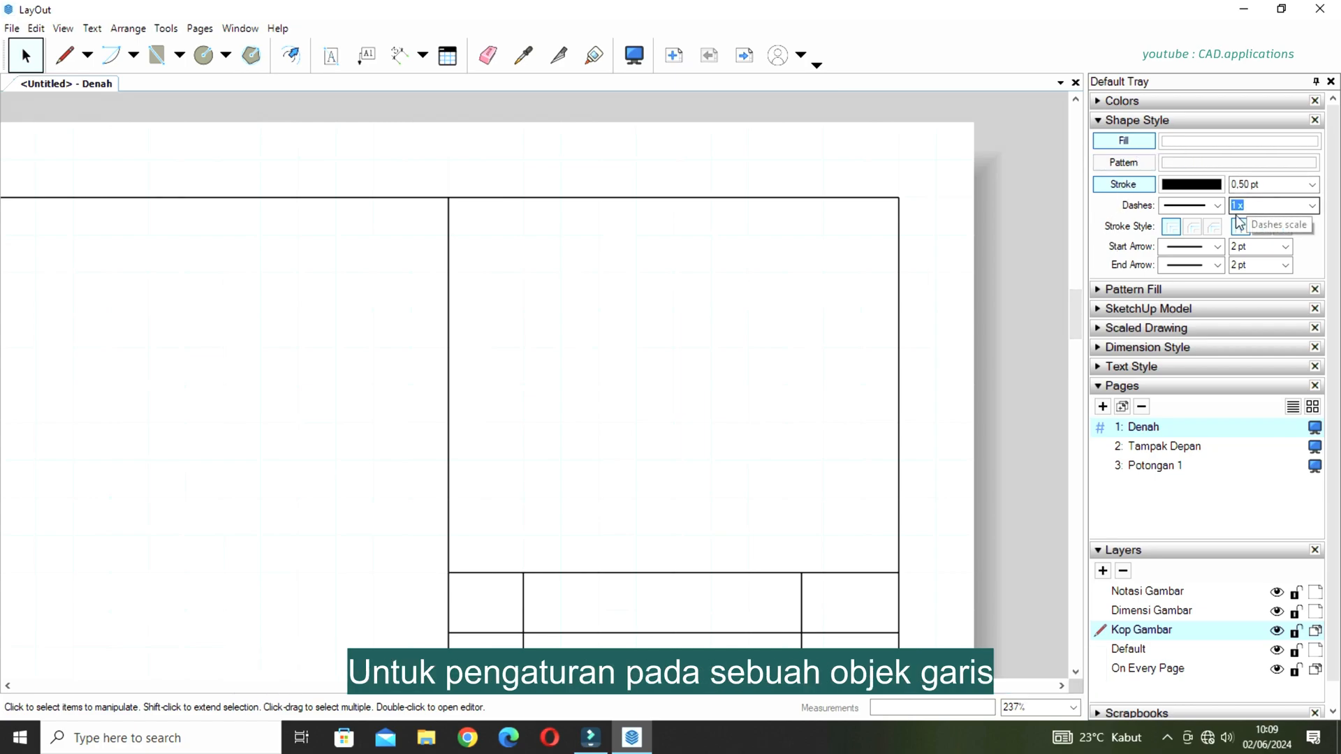
left_click(1127, 366)
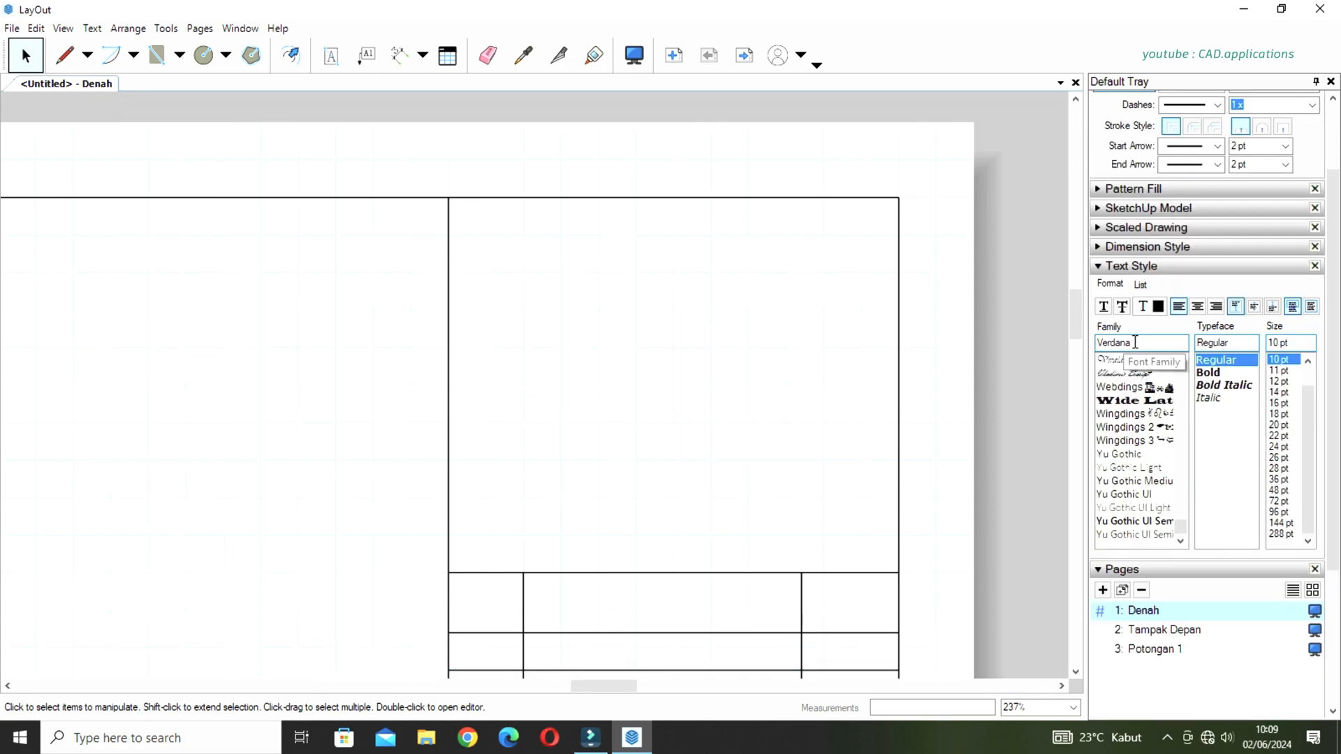
left_click(1112, 361)
type("arial")
left_click(1119, 361)
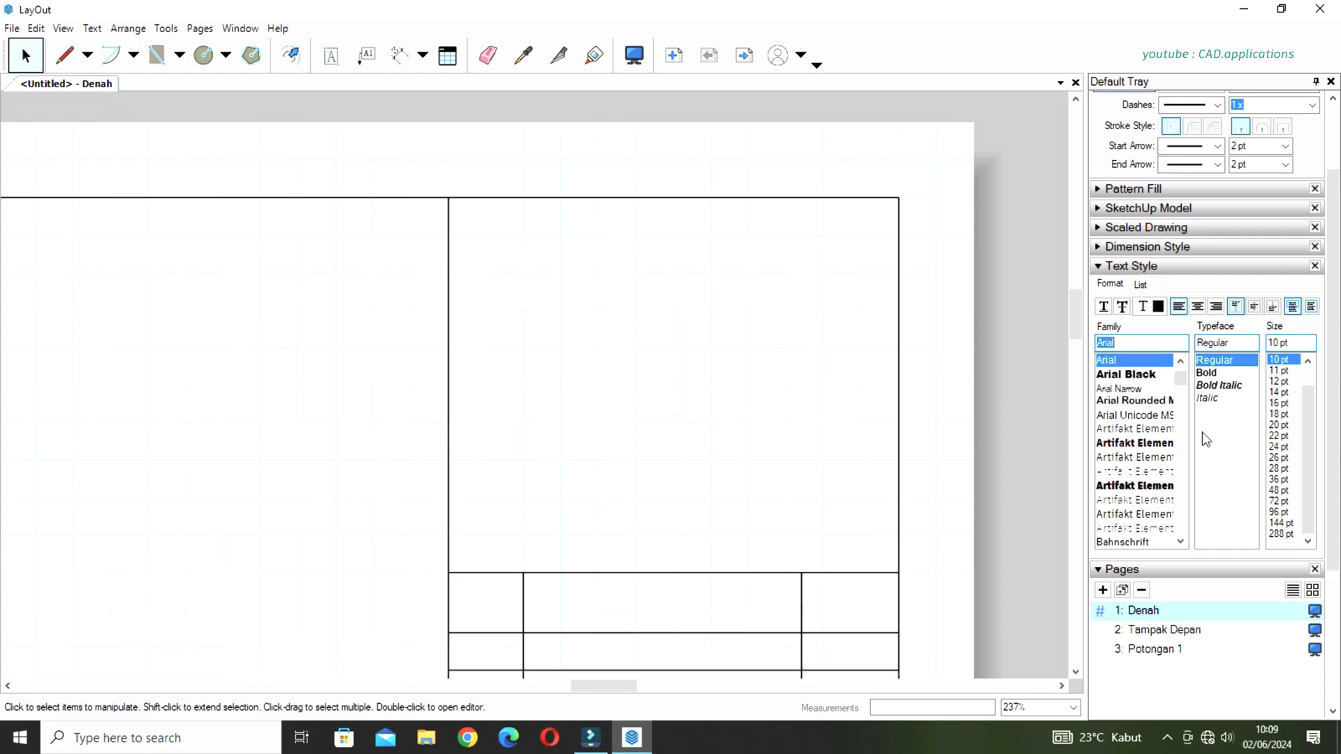
left_click(1209, 374)
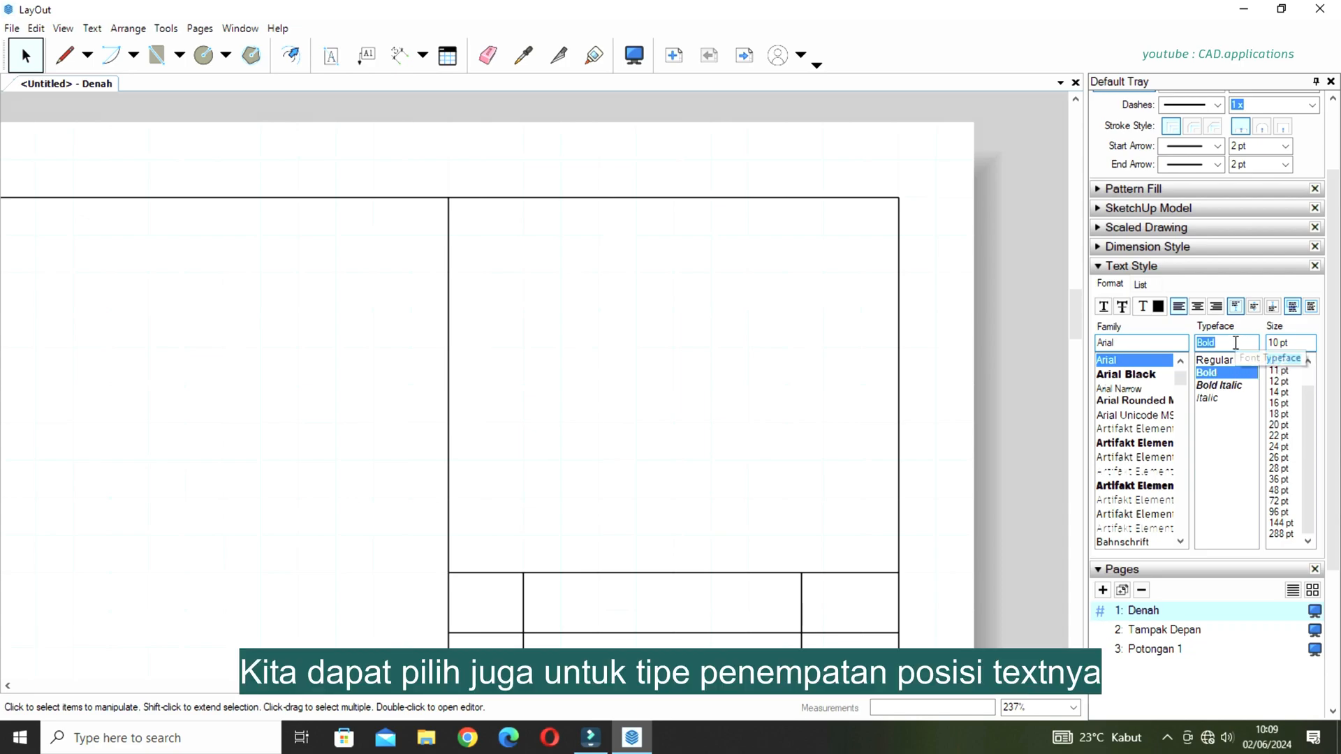
left_click(1199, 307)
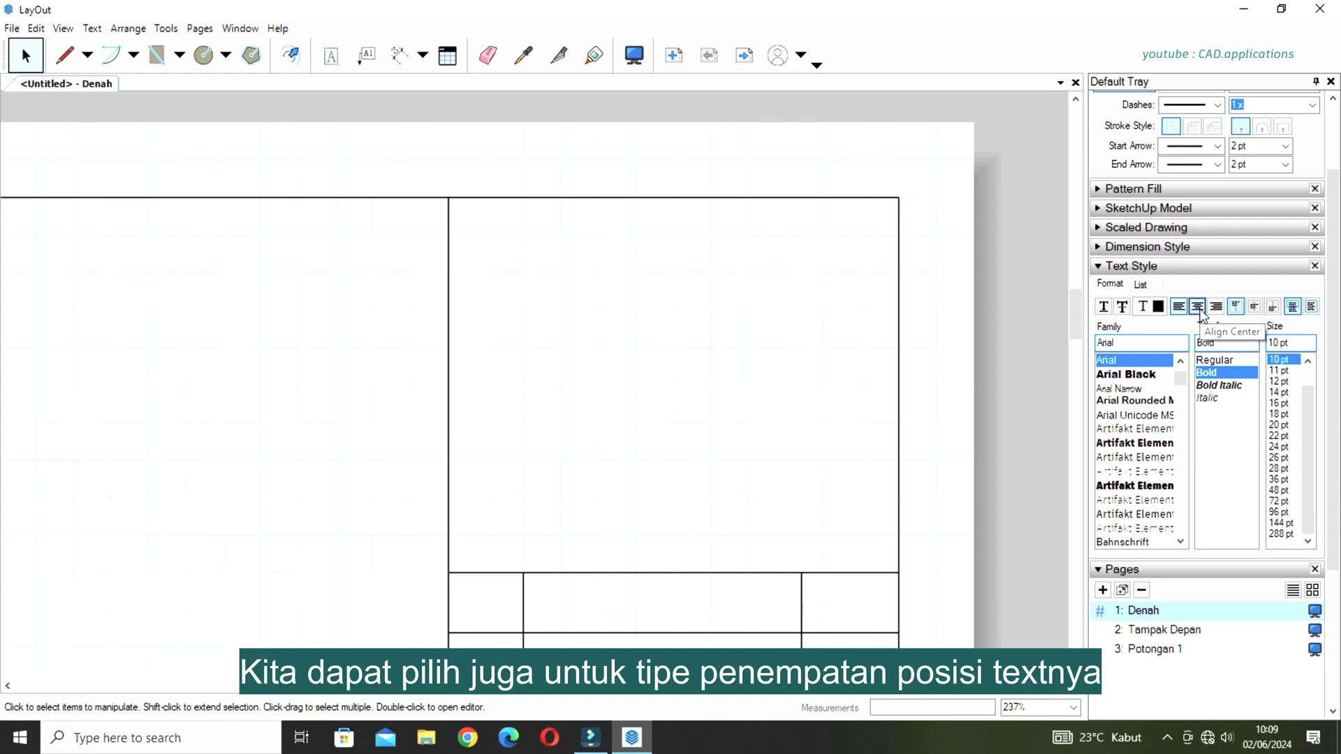
left_click(1256, 309)
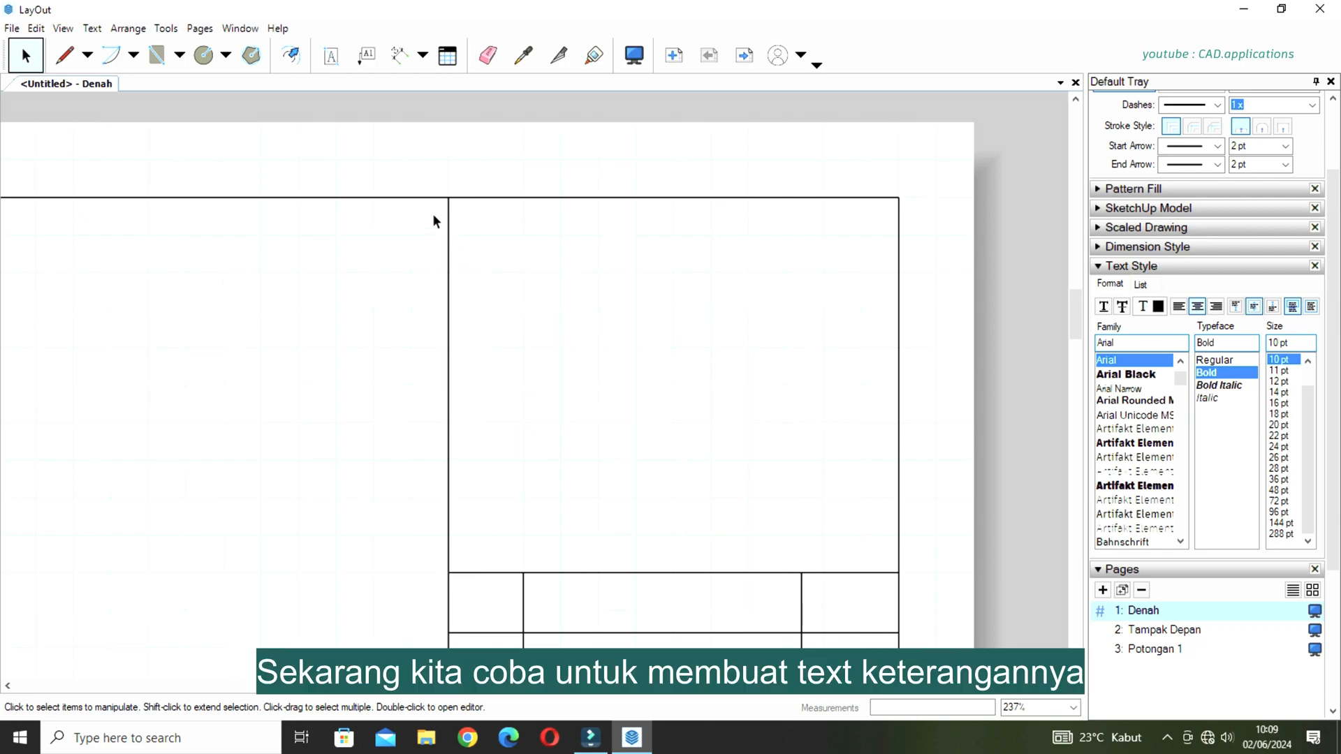
Add a text box reading OWNER/PROJECT in the upper-left corner of the title block's topmost cell.
left_click(326, 62)
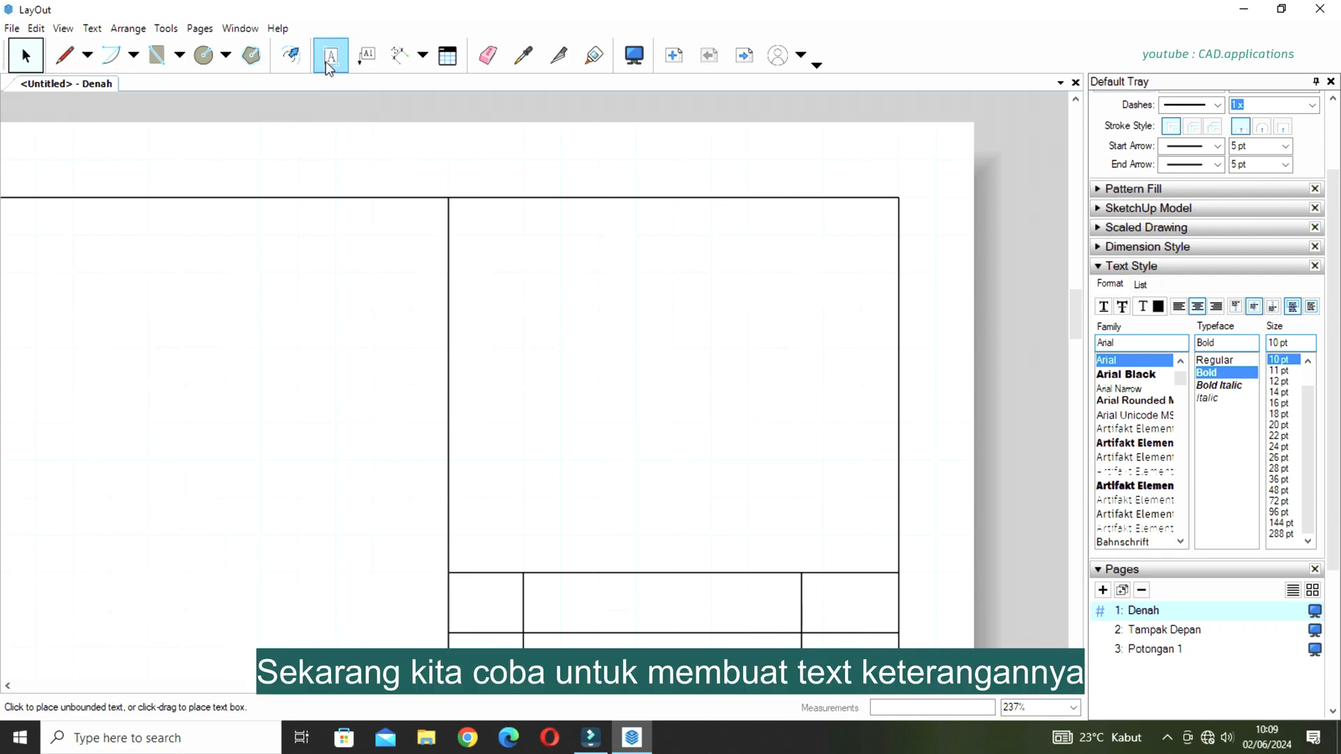
left_click_drag(459, 207, 749, 251)
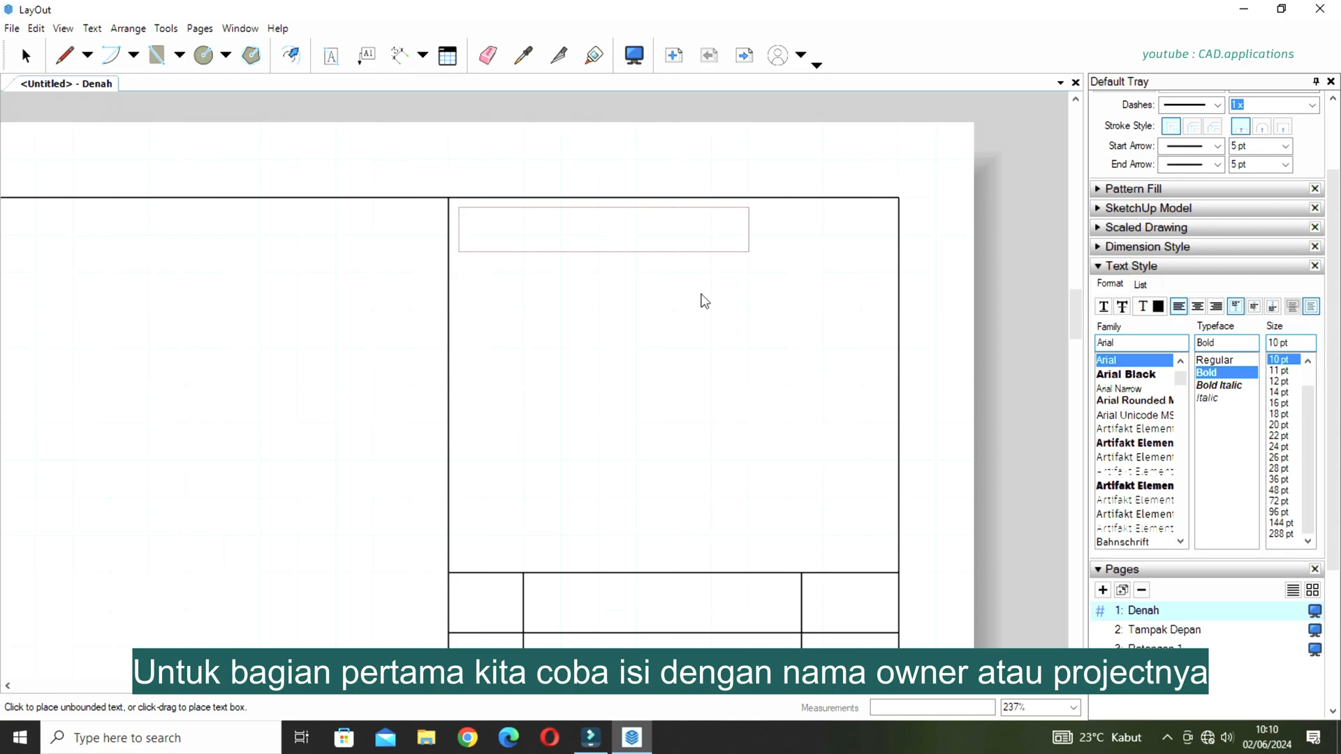
type("OWNER")
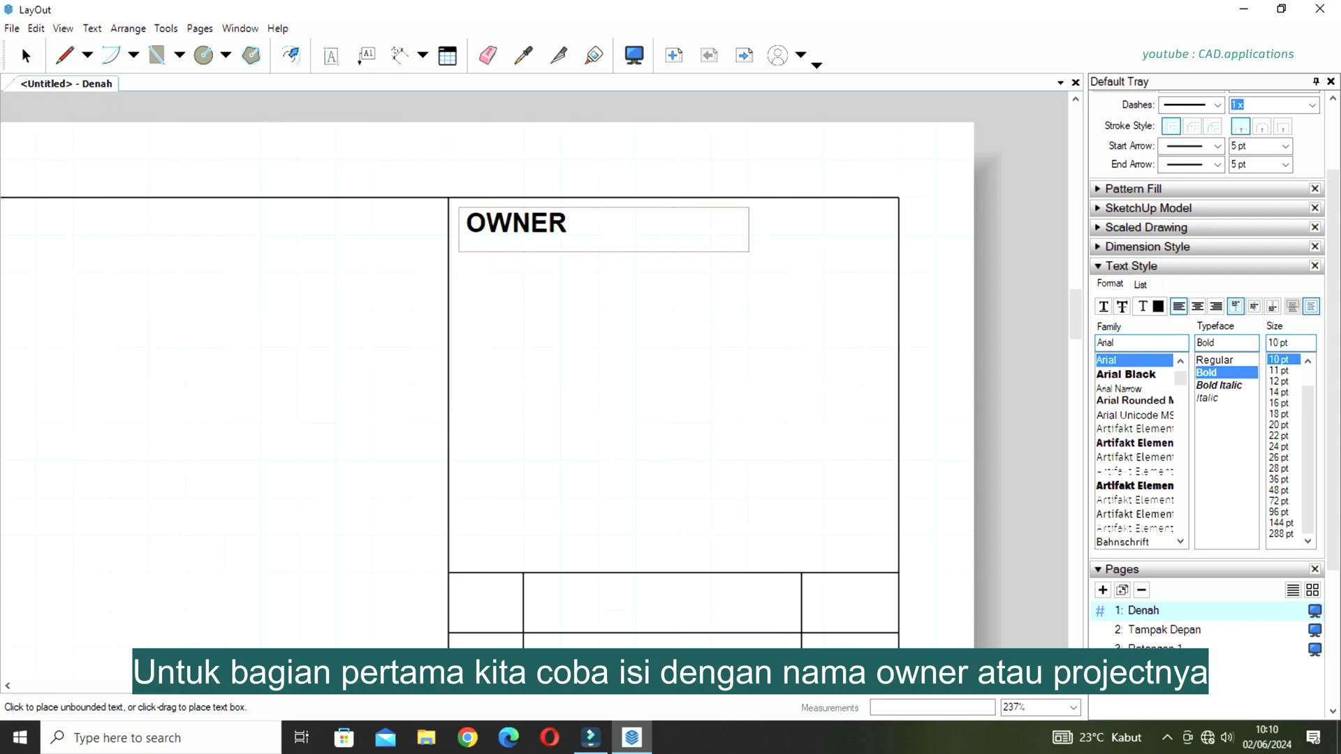
type("/PROJECT")
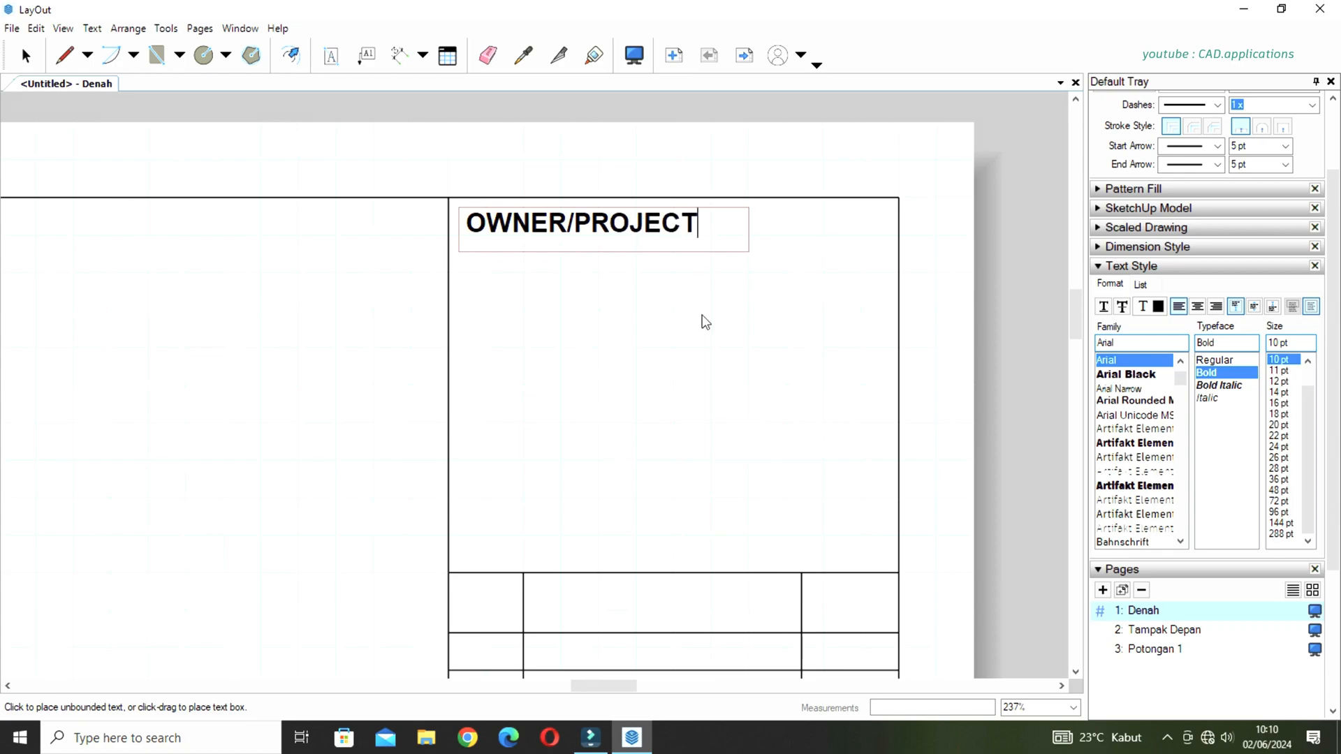
key("Escape")
Fill the table's first header cell with the text NO, centred horizontally and vertically.
scroll(670, 280, "down", 4)
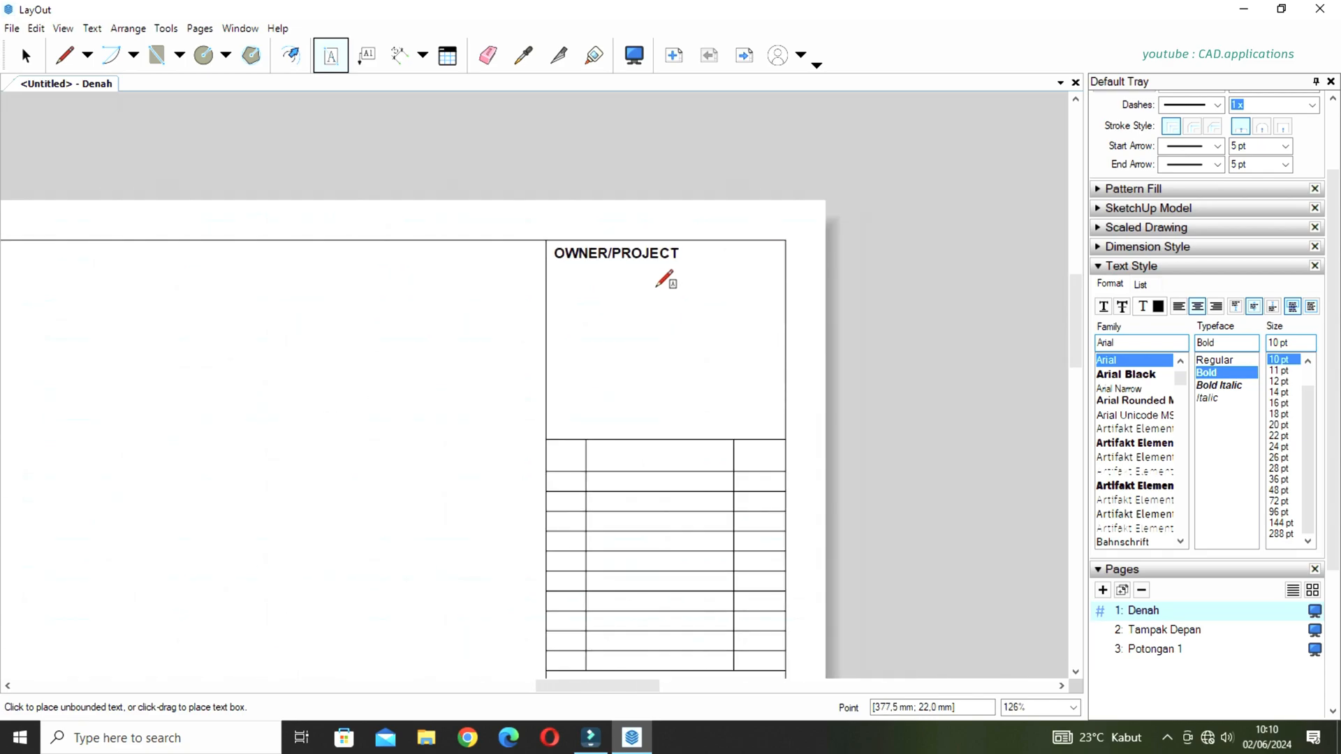
scroll(656, 287, "down", 1)
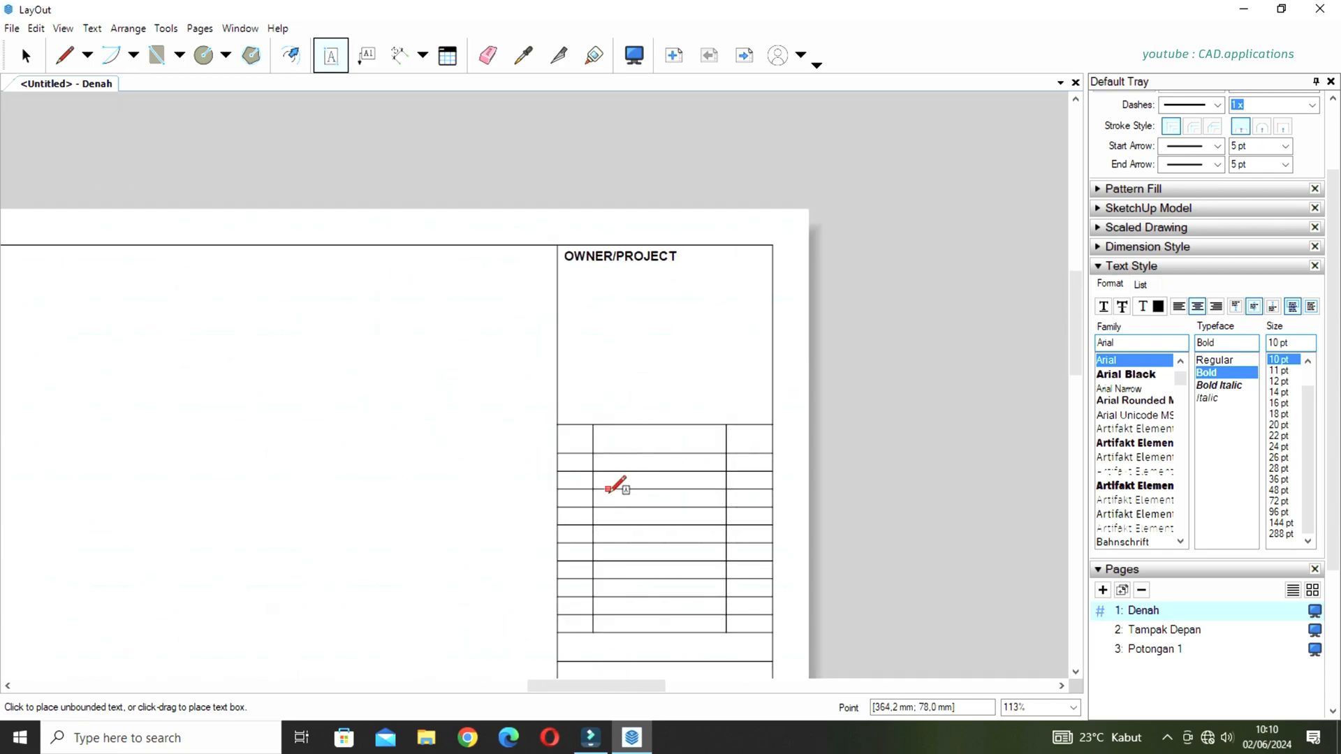
scroll(608, 492, "up", 1)
scroll(606, 489, "up", 3)
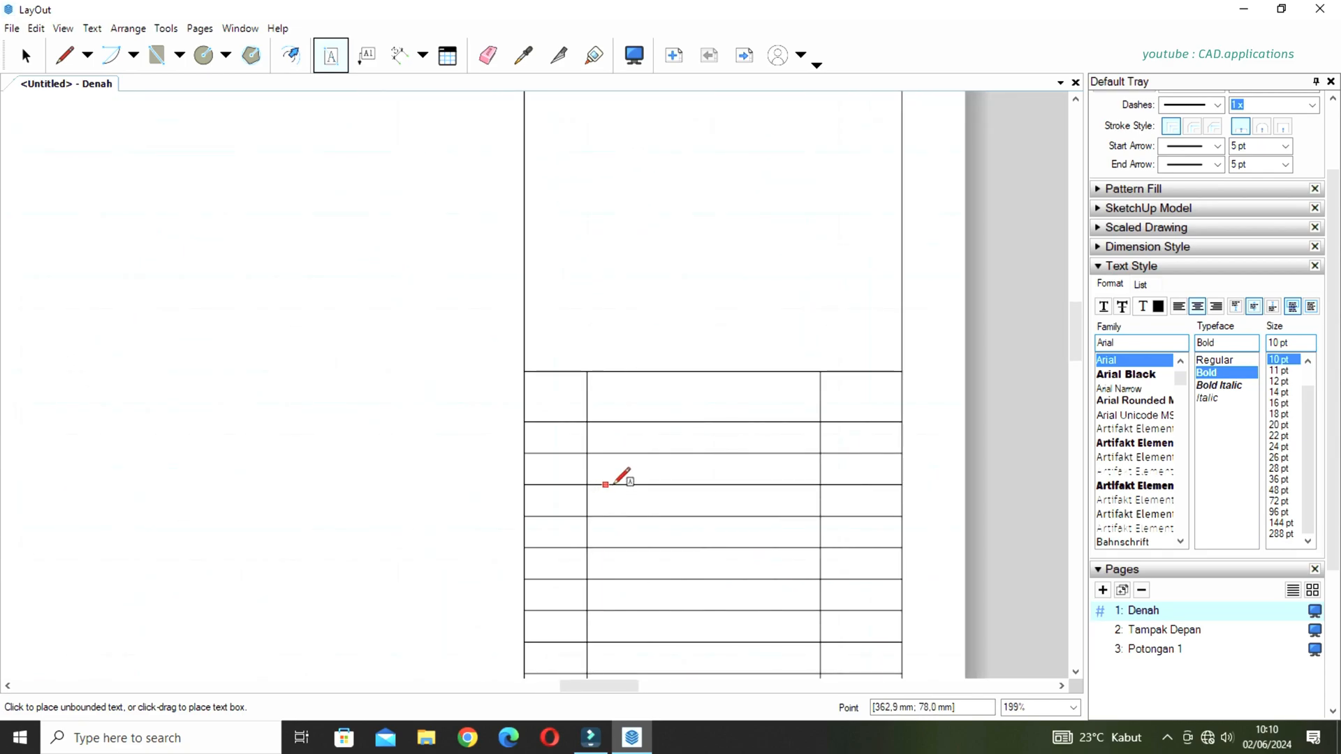
scroll(641, 486, "up", 1)
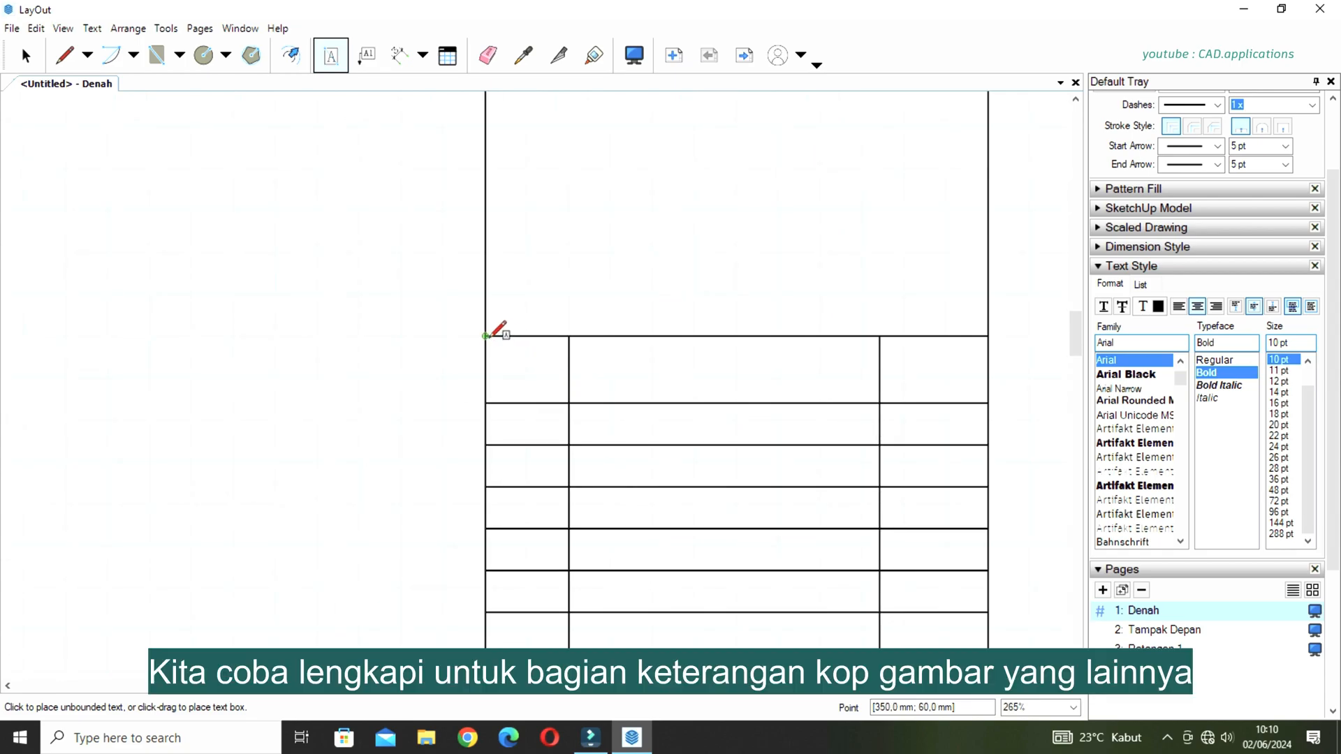
left_click_drag(486, 336, 569, 403)
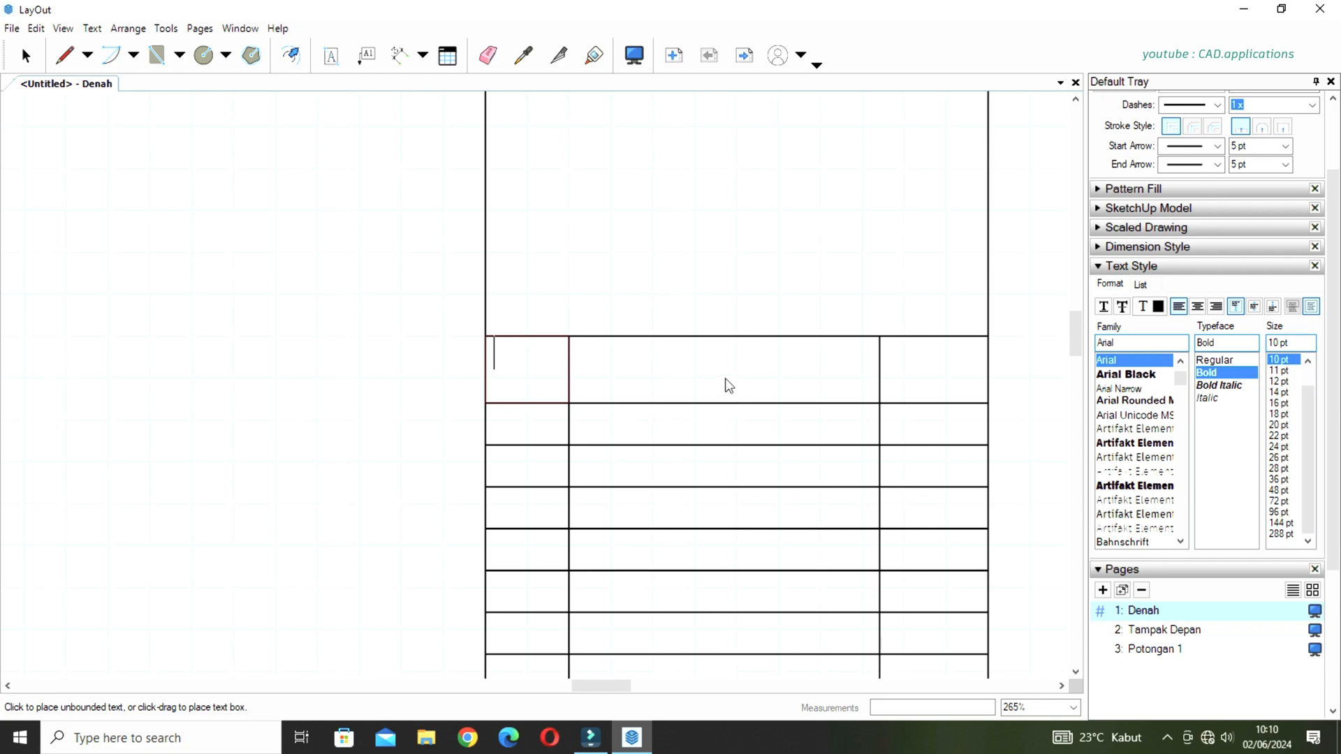
type("NO")
double_click(501, 357)
left_click(1198, 306)
left_click(1254, 308)
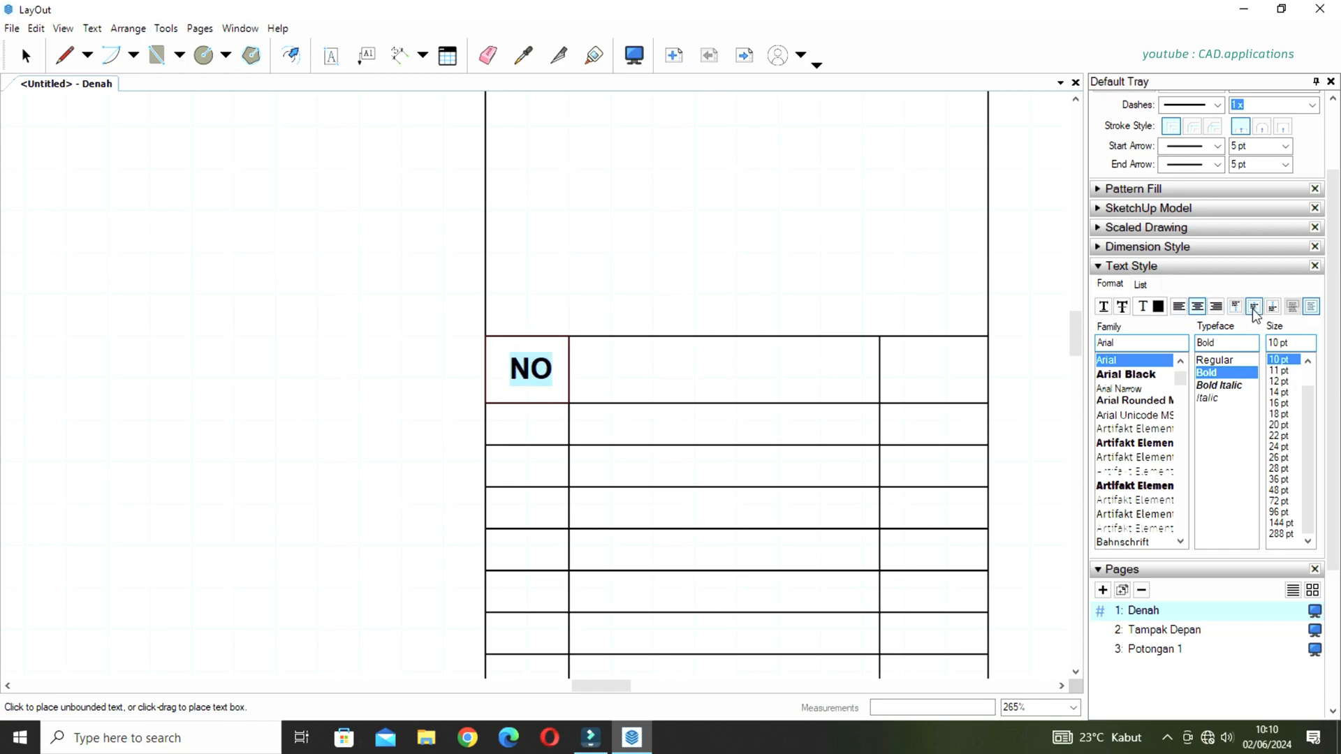
key("Escape")
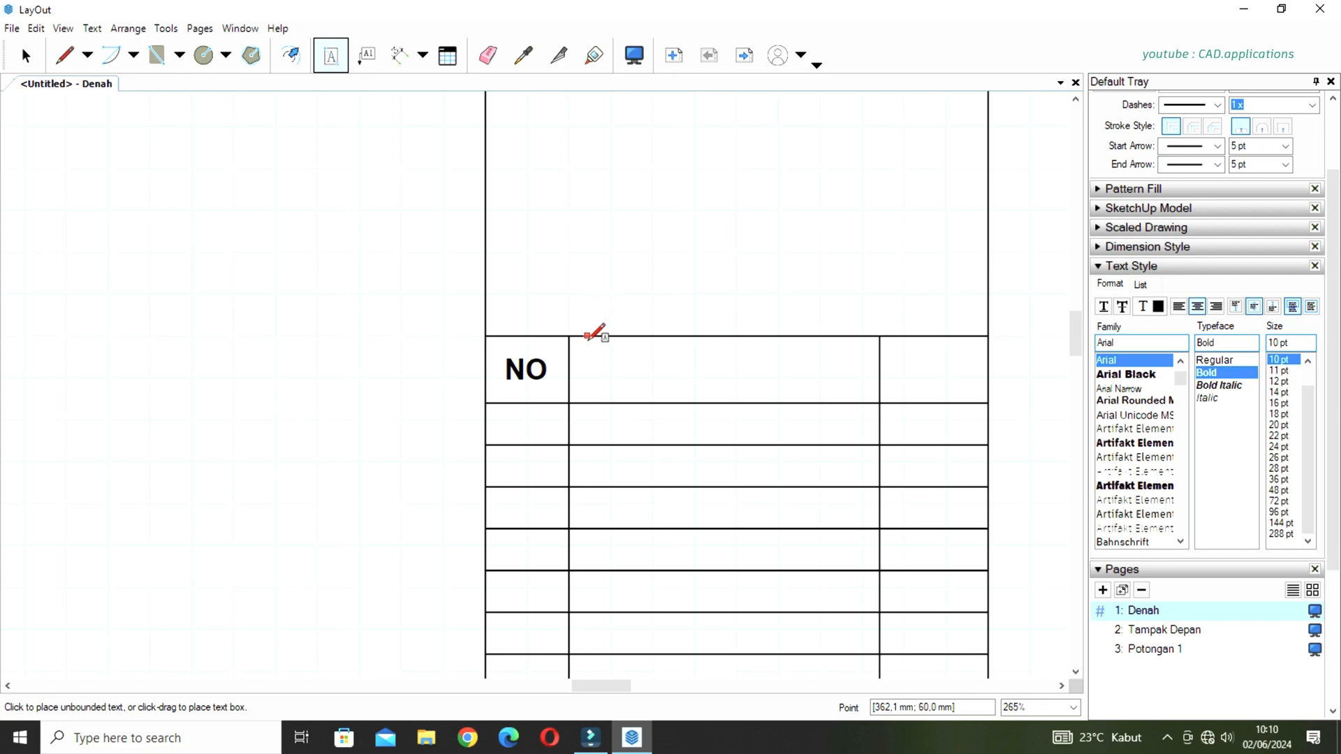
Fill the revision table's middle header cell with the text REVISI, centred horizontally and vertically.
left_click_drag(570, 336, 881, 401)
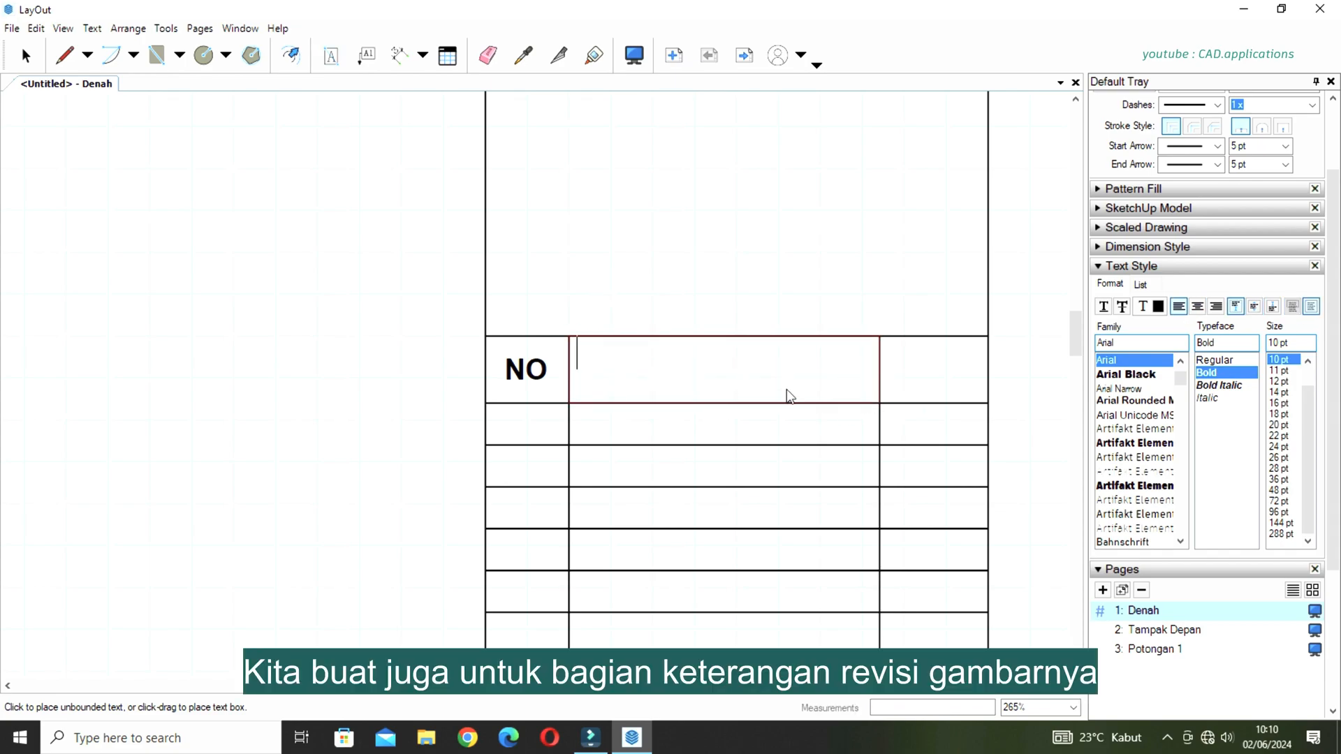
type("REVISI")
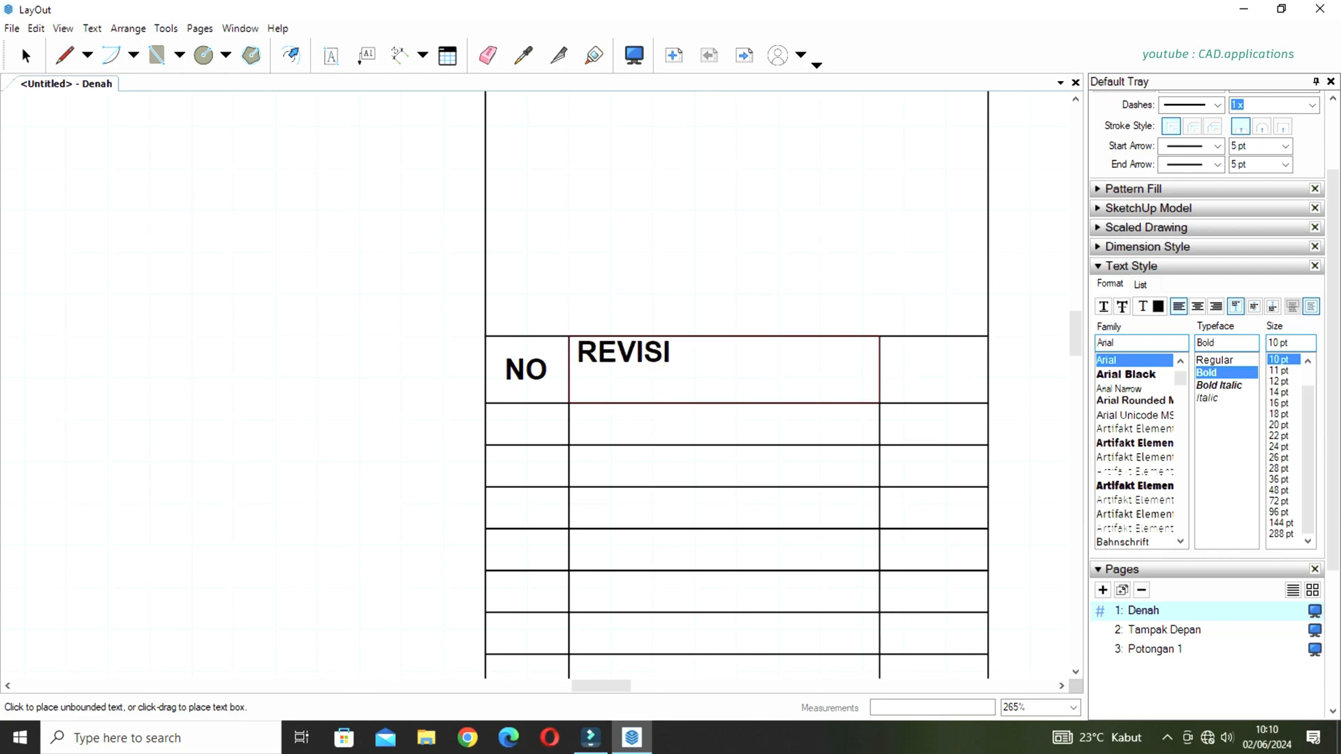
left_click(1198, 308)
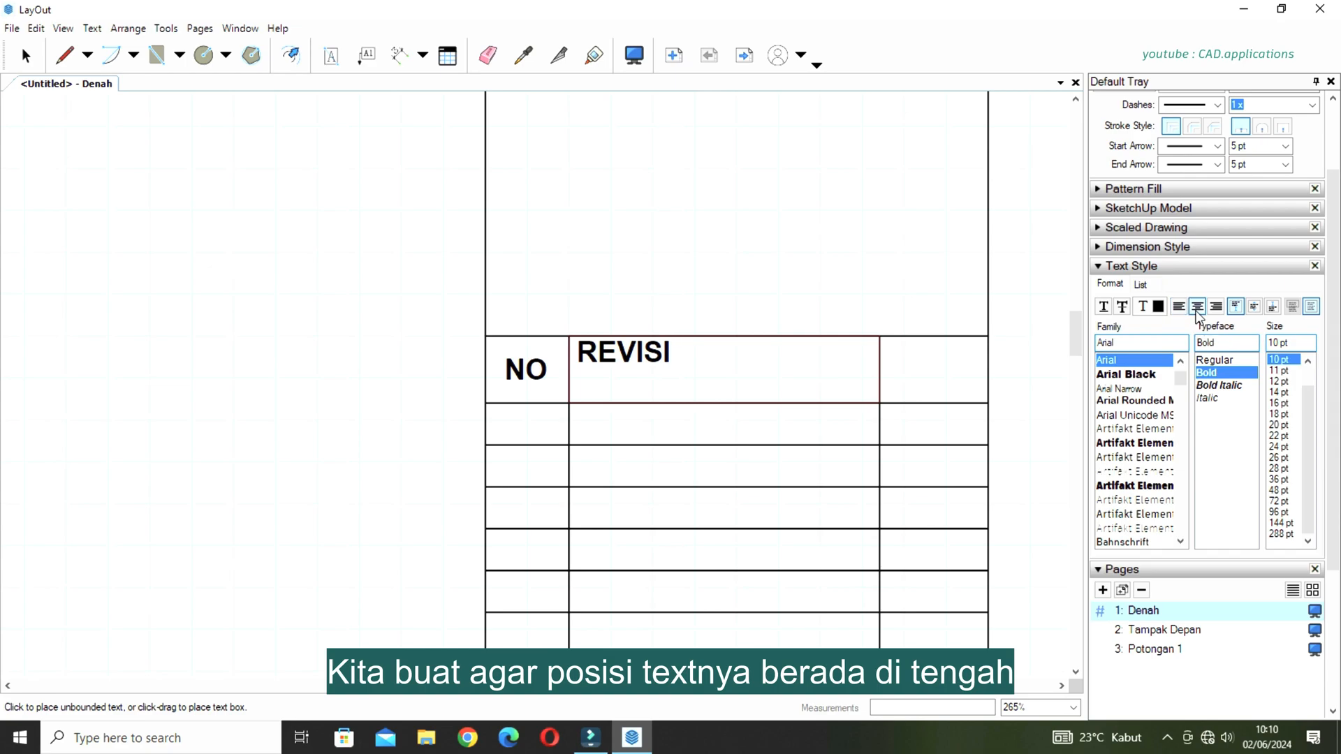
left_click(1251, 309)
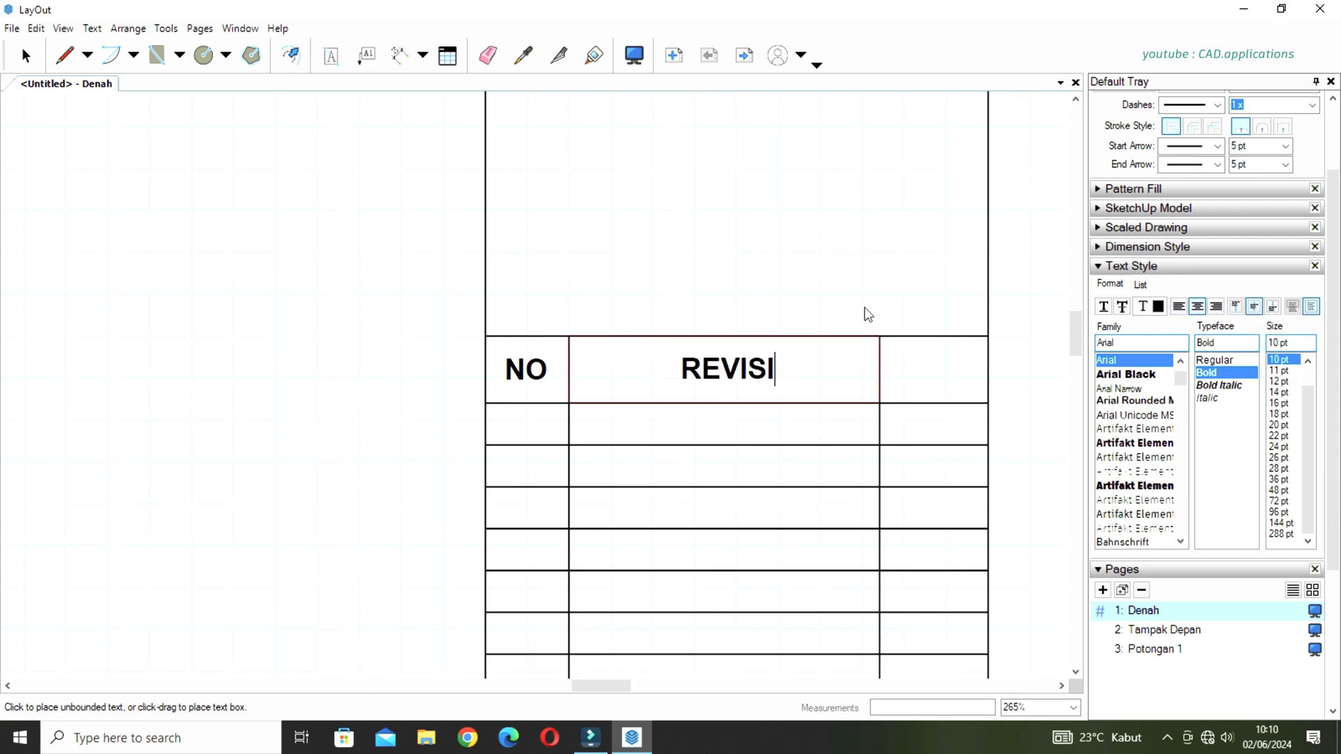
key("Escape")
Fill the revision table's last header cell with the text TGL, centred horizontally and vertically.
left_click_drag(880, 338, 988, 403)
type("TGL")
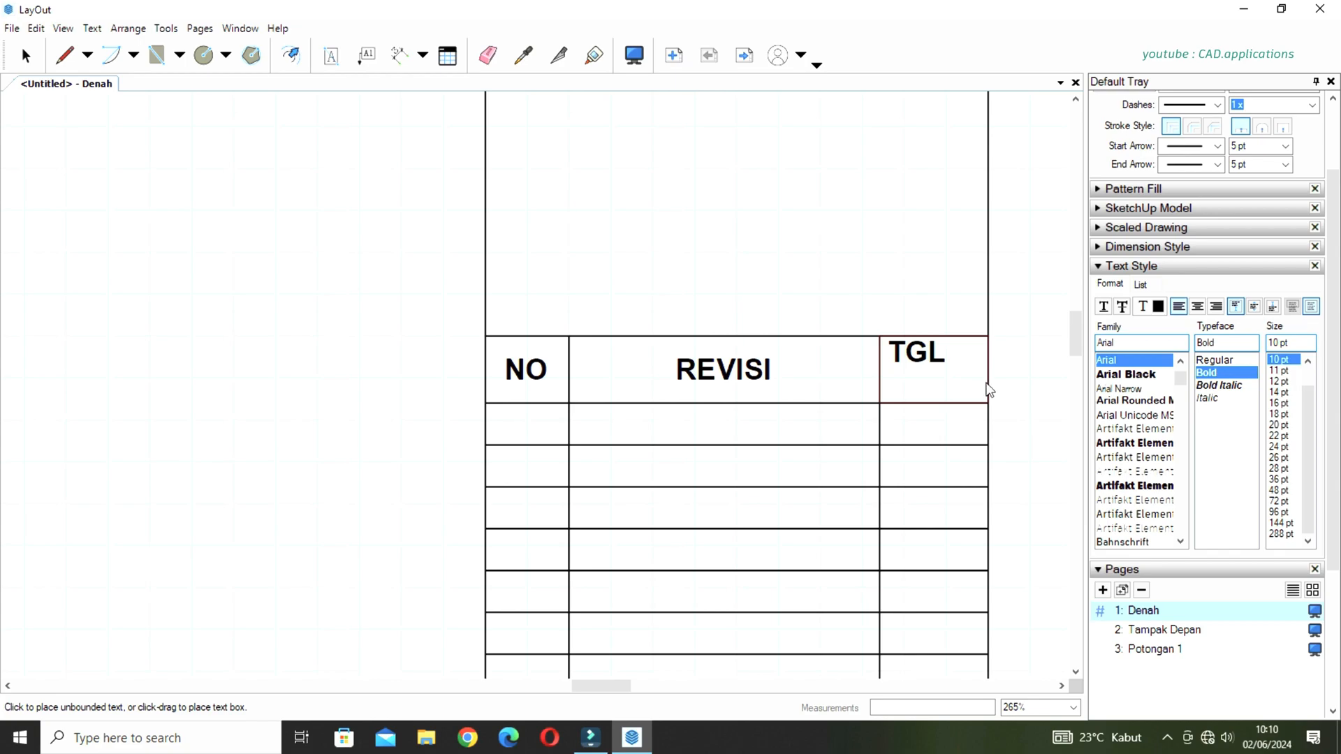
left_click(1199, 306)
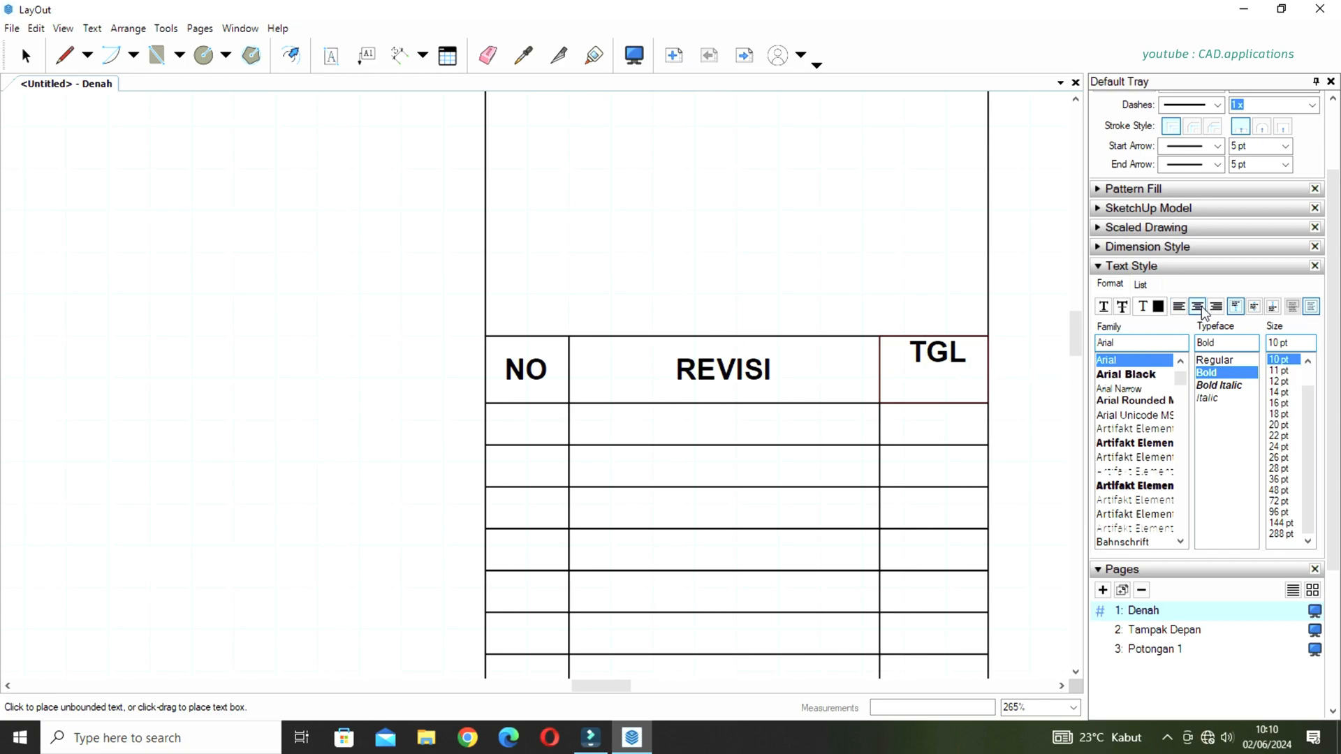
left_click(1254, 307)
left_click(823, 278)
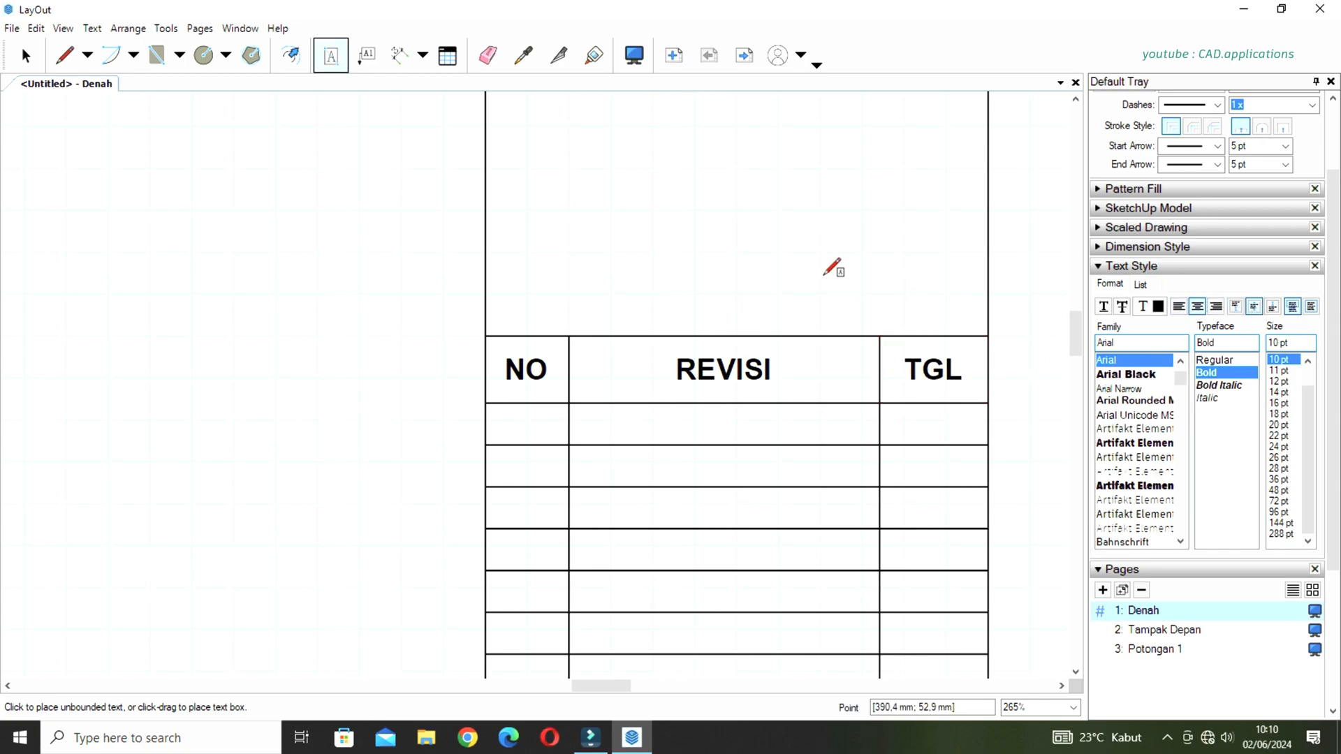
Set the default text style to left alignment with top anchoring.
scroll(744, 250, "down", 5)
scroll(745, 258, "down", 2)
scroll(749, 320, "down", 1)
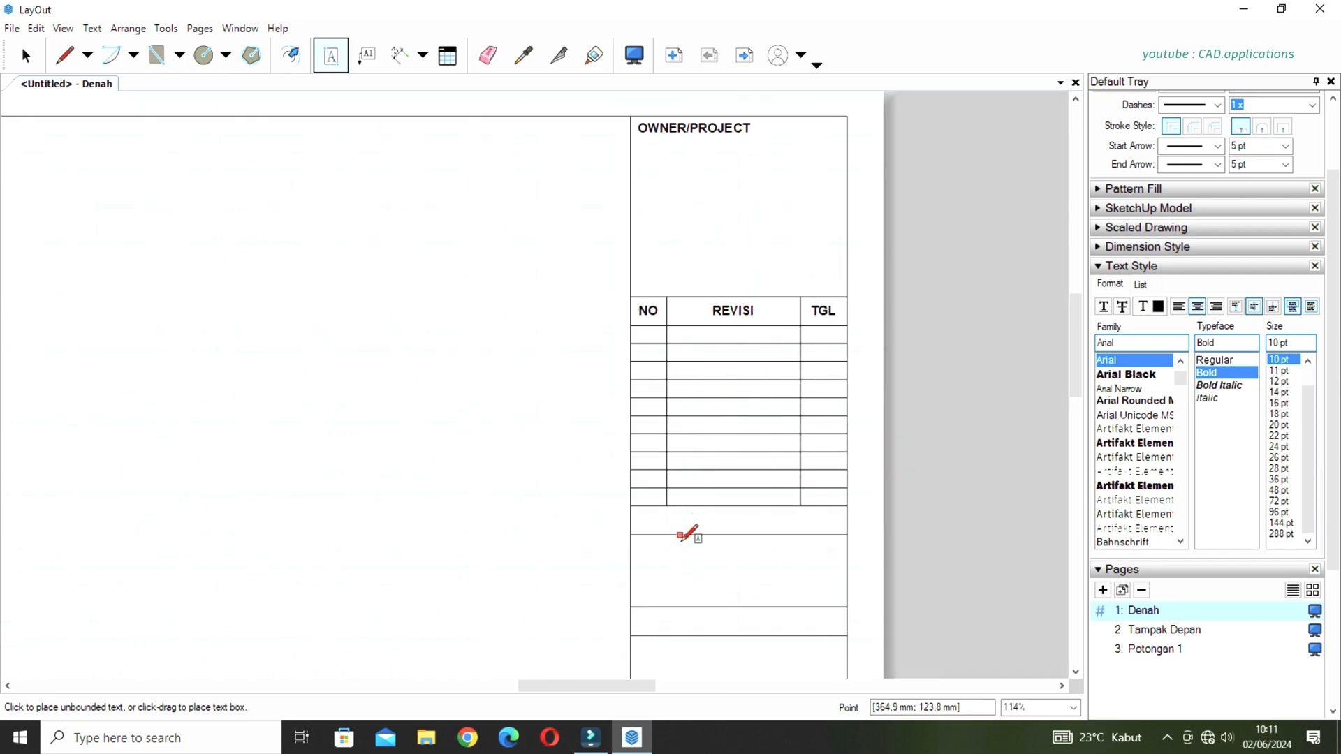
scroll(716, 527, "up", 3)
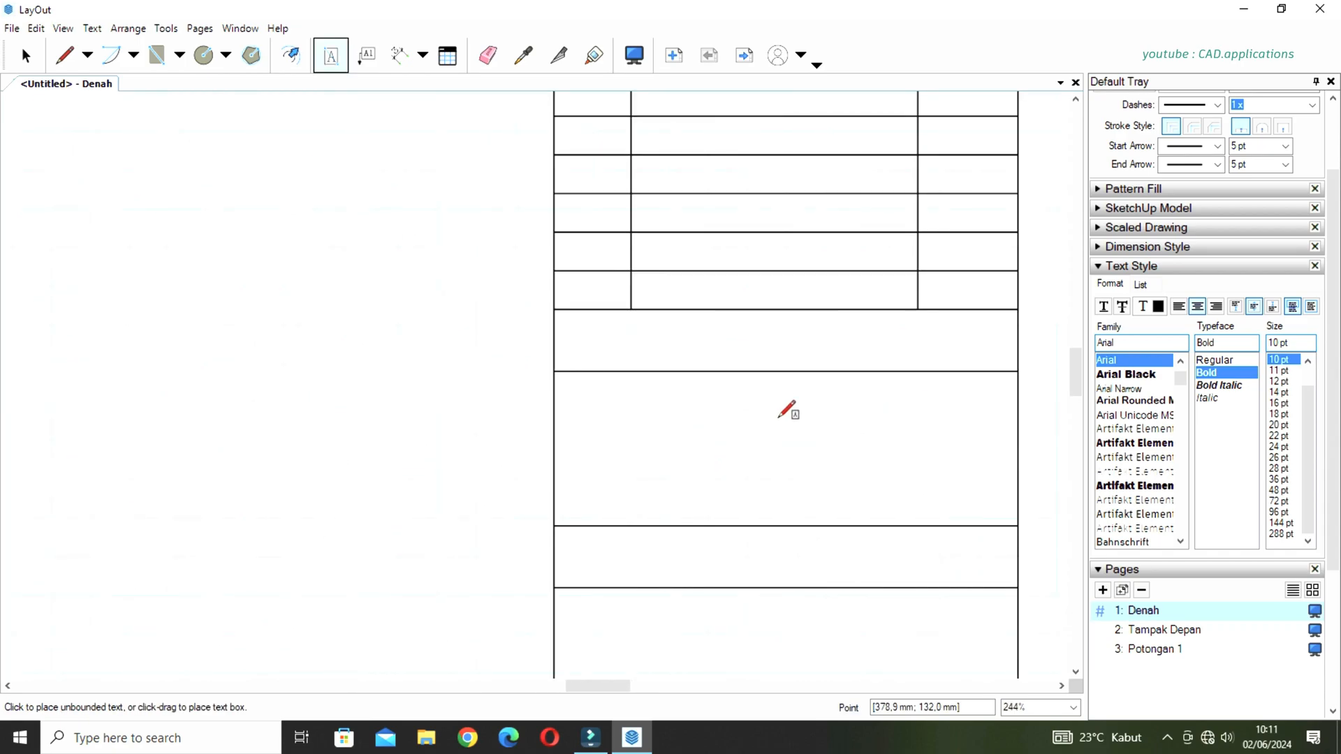
scroll(760, 428, "up", 2)
middle_click_drag(760, 428, 682, 428)
left_click(462, 312)
left_click(557, 354)
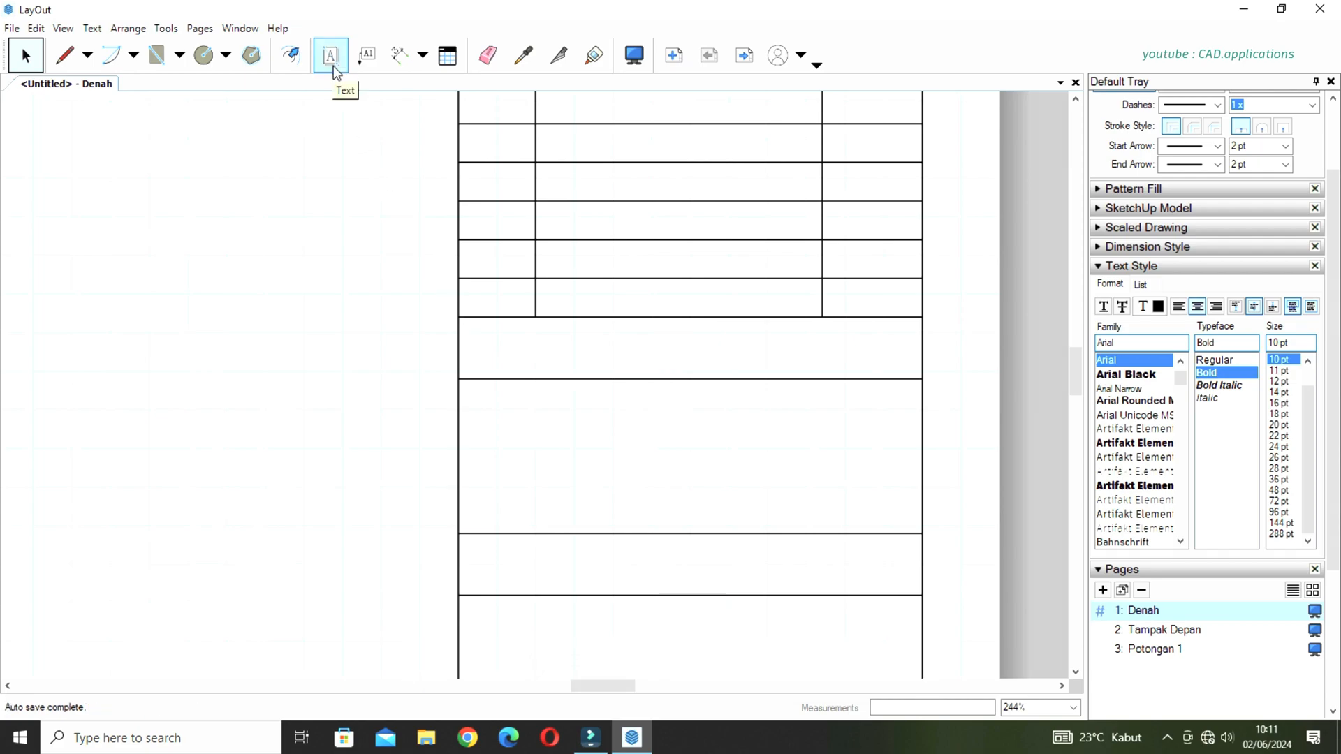
key("t")
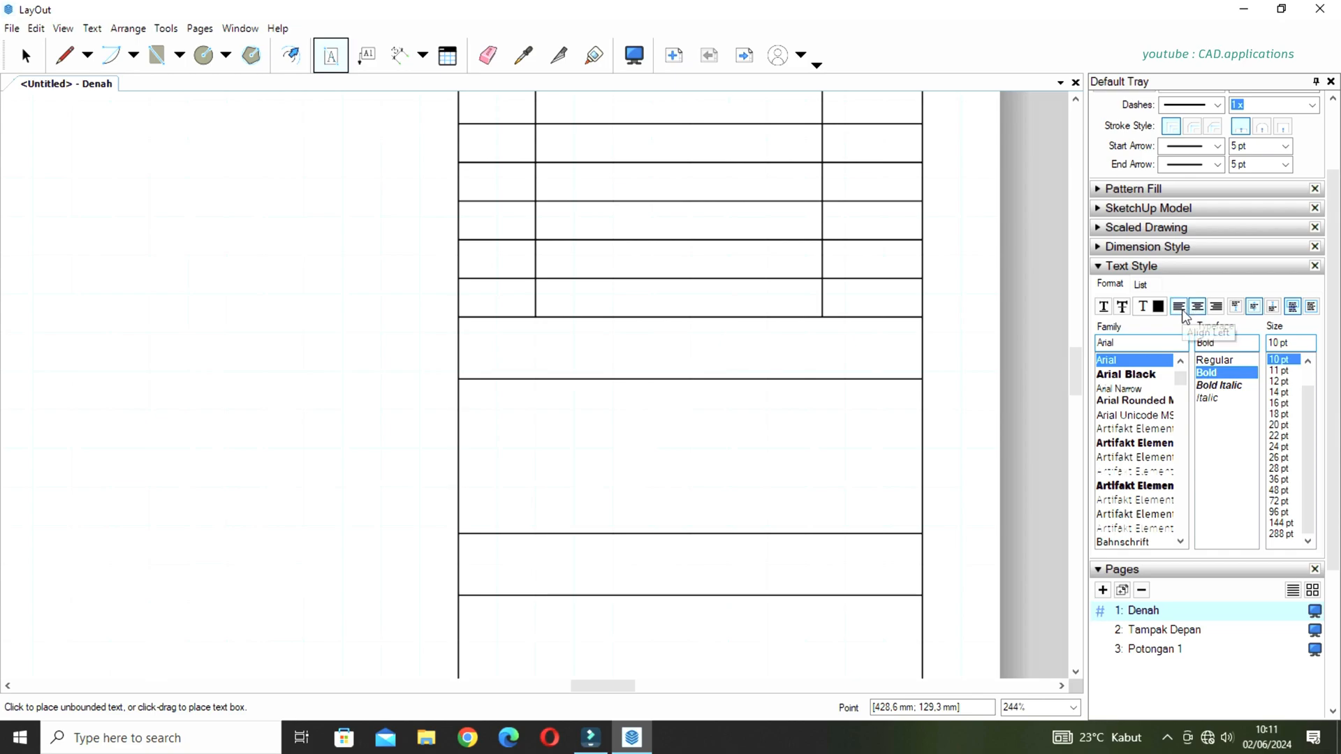
left_click(1235, 306)
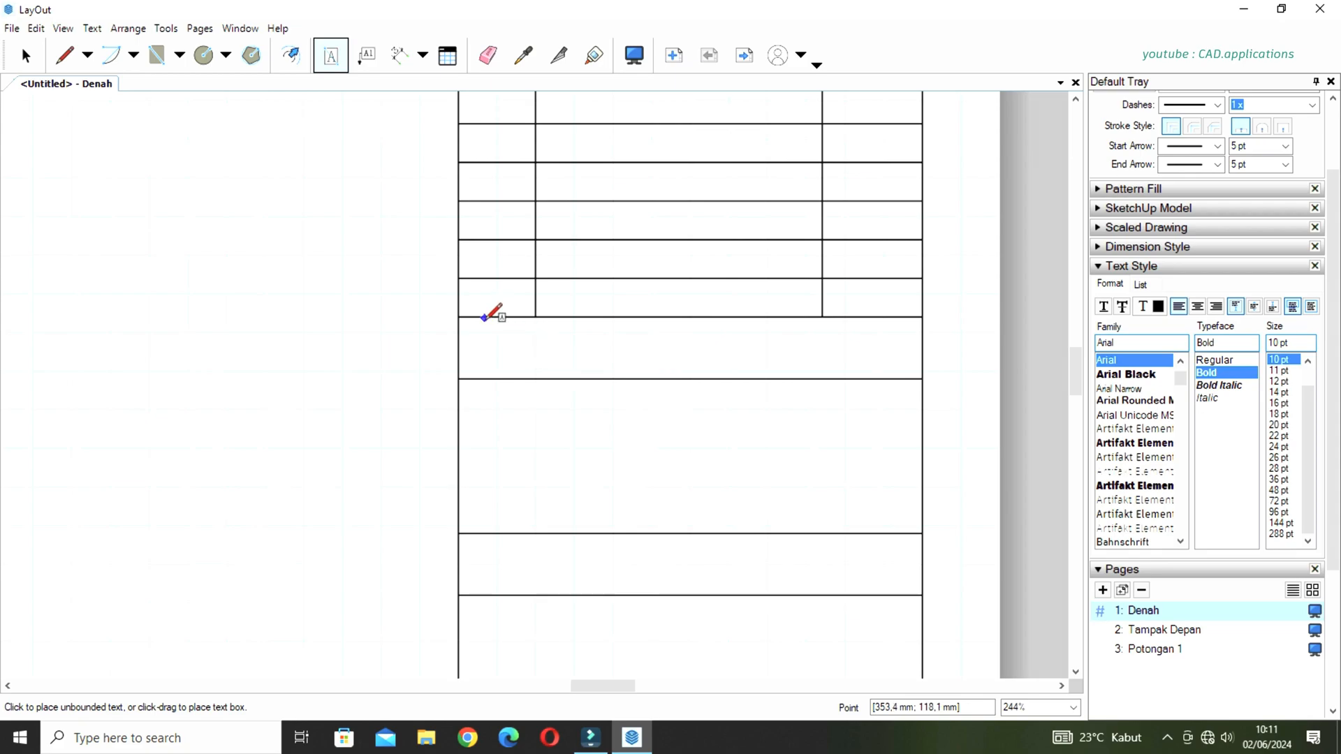
Add a slightly indented KONSULTAN text box in the narrow row just below the revision table, left-aligned and anchored at its vertical centre.
left_click_drag(478, 318, 745, 378)
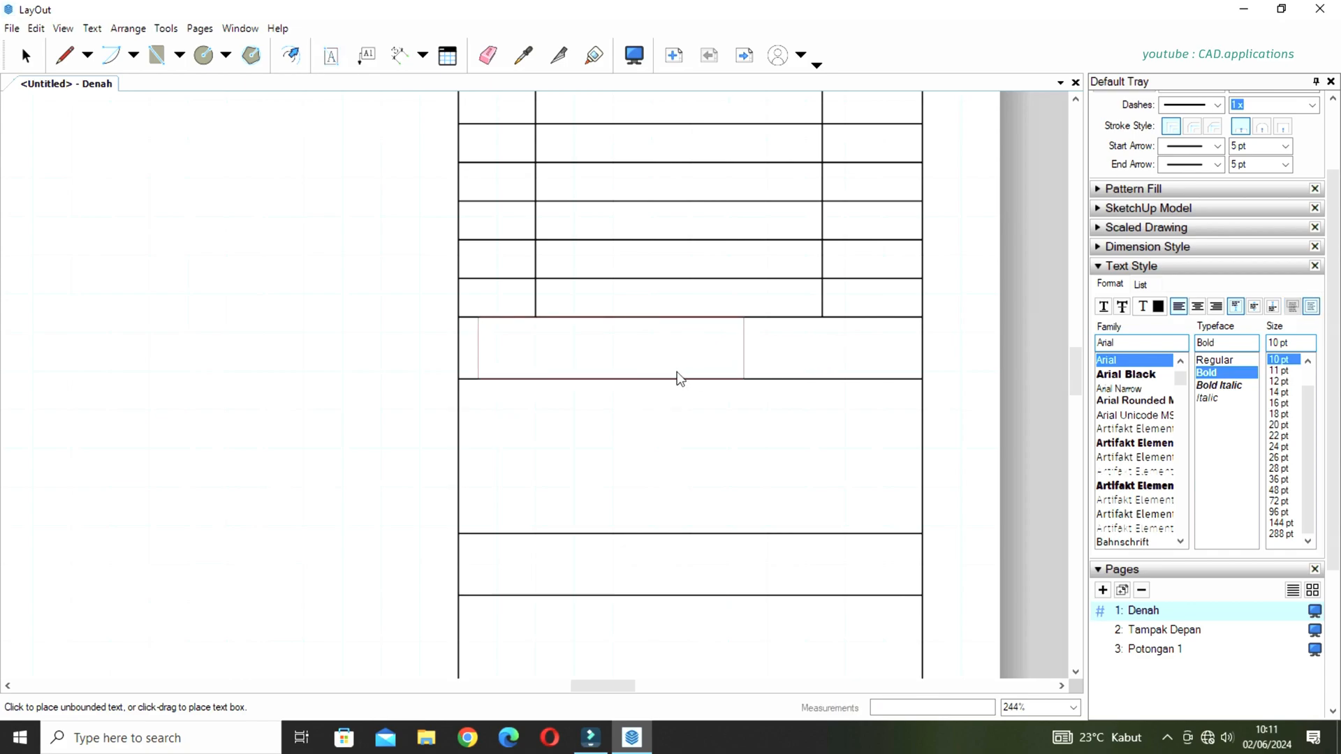
type("KONS")
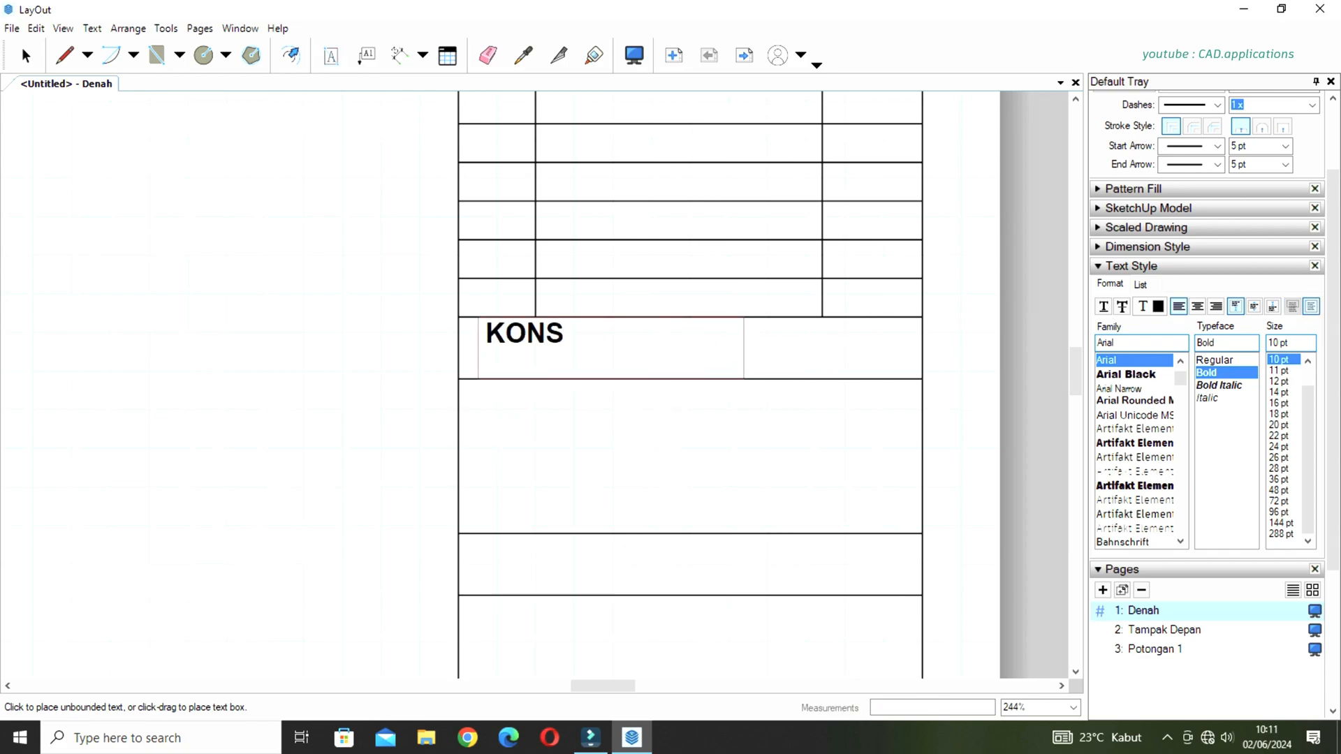
type("ULTAN")
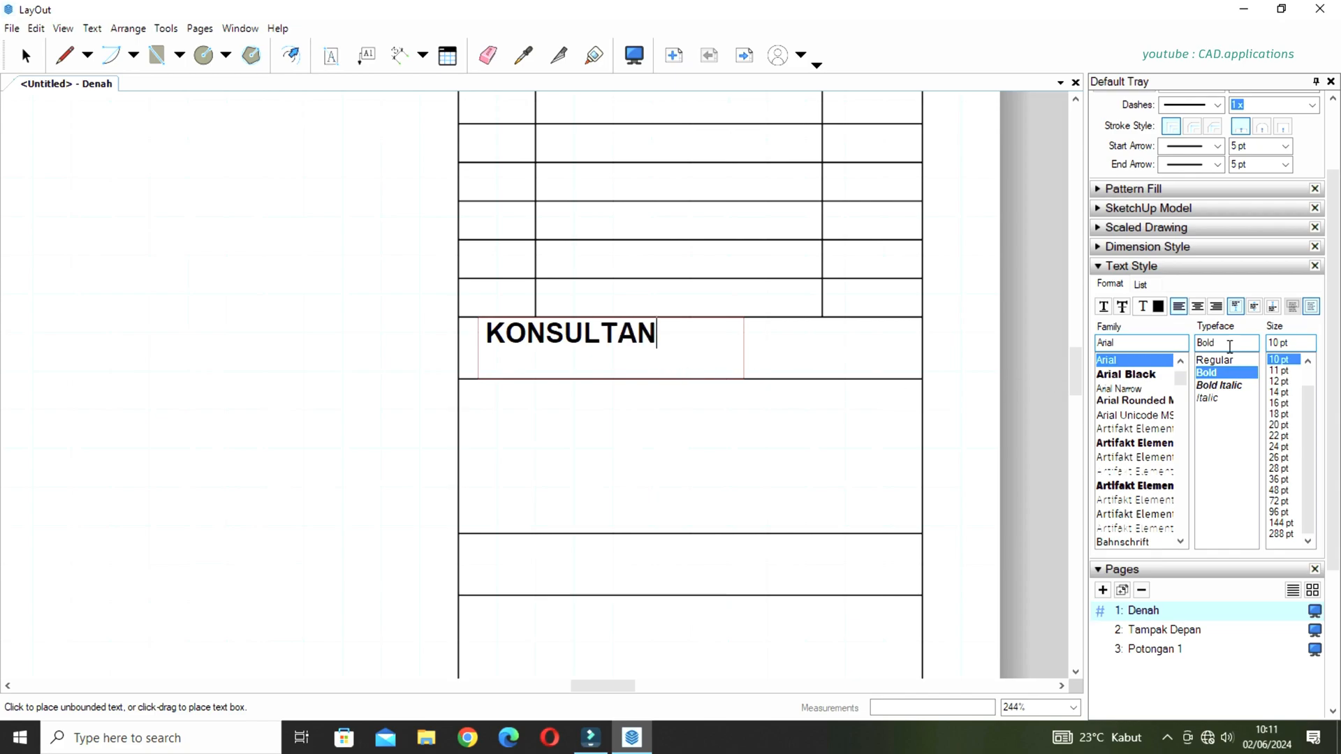
left_click(1254, 307)
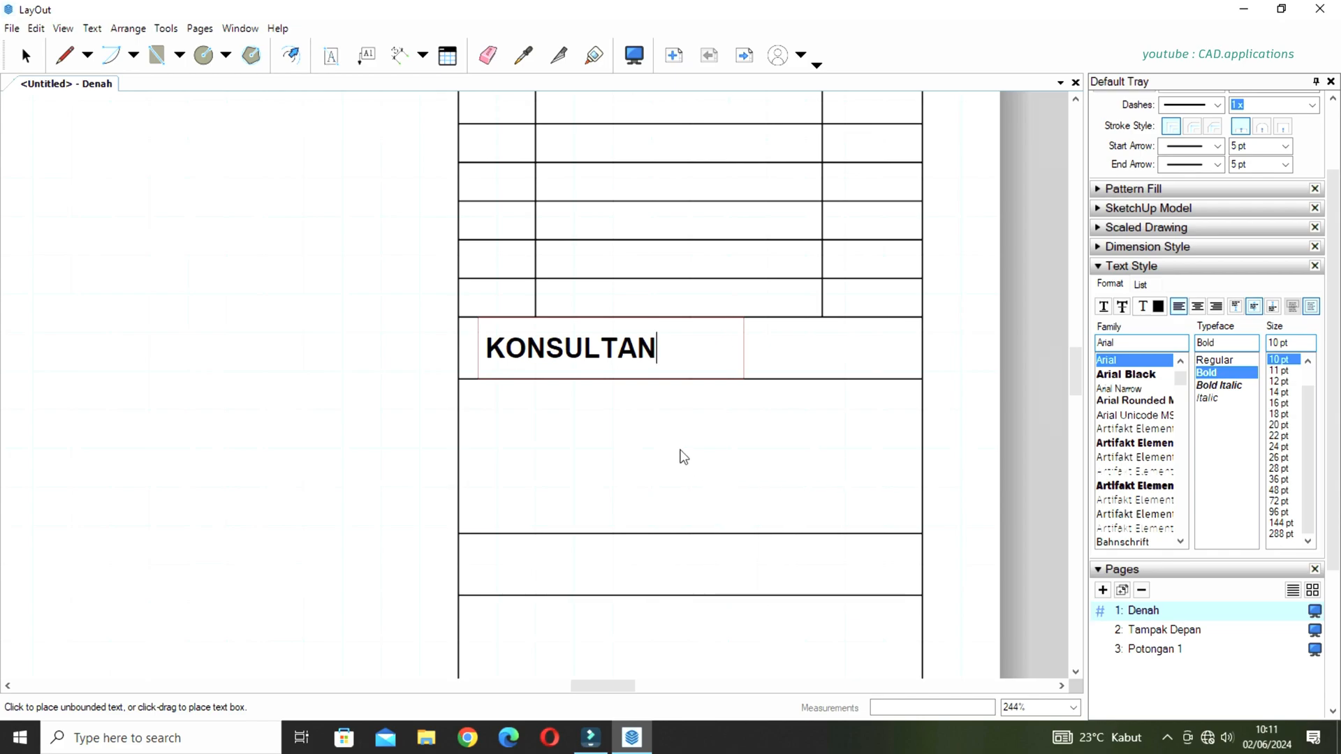
key("space")
Copy the KONSULTAN label straight down into the next two narrow heading rows of the title block.
scroll(718, 348, "down", 2)
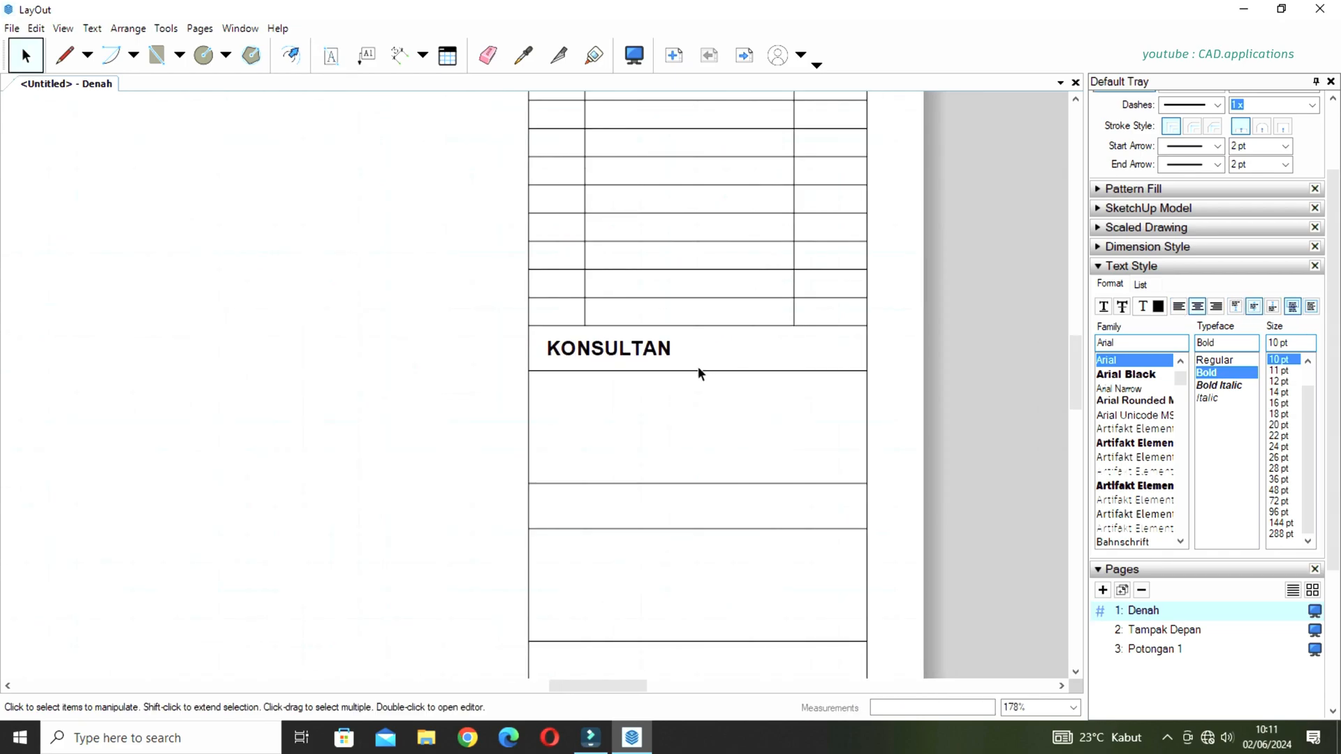
scroll(698, 366, "down", 2)
left_click(641, 358)
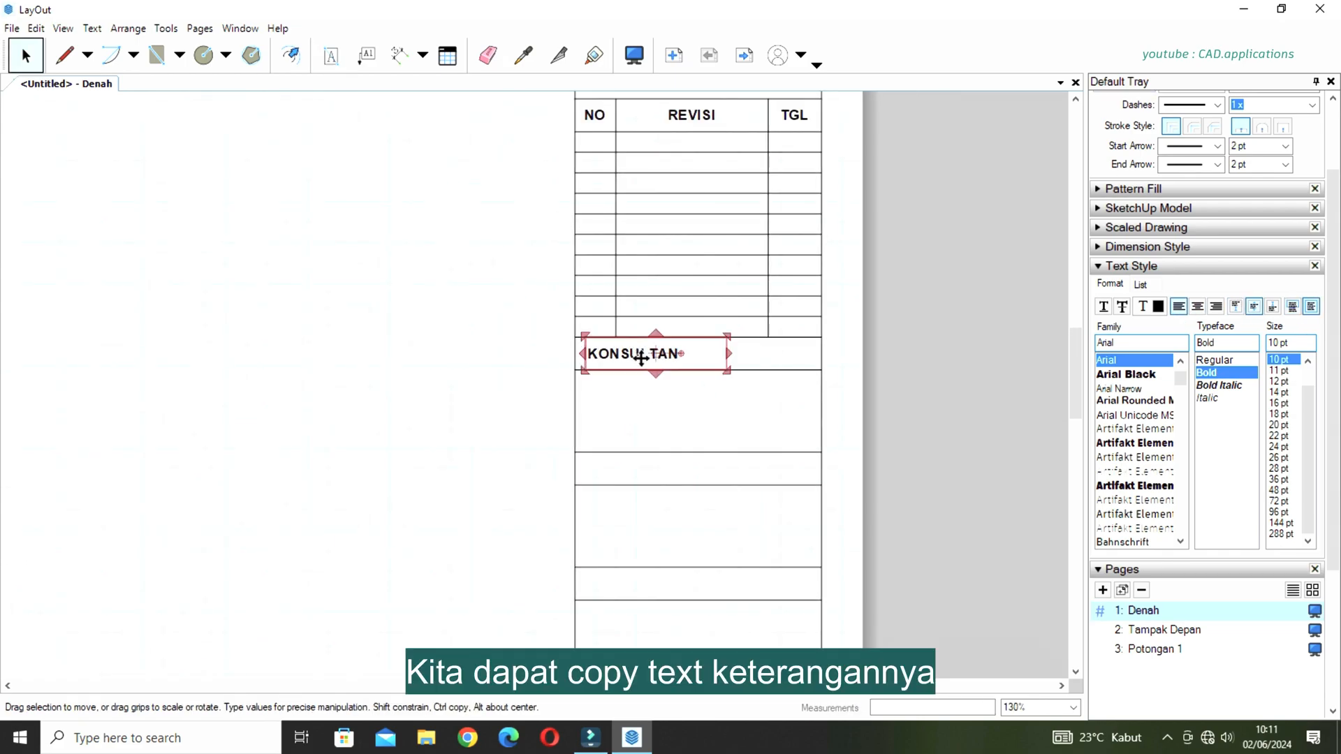
left_click_drag(641, 356, 638, 583, "ctrl")
Change the middle copy of the KONSULTAN label to KONTRAKTOR.
scroll(688, 475, "up", 2)
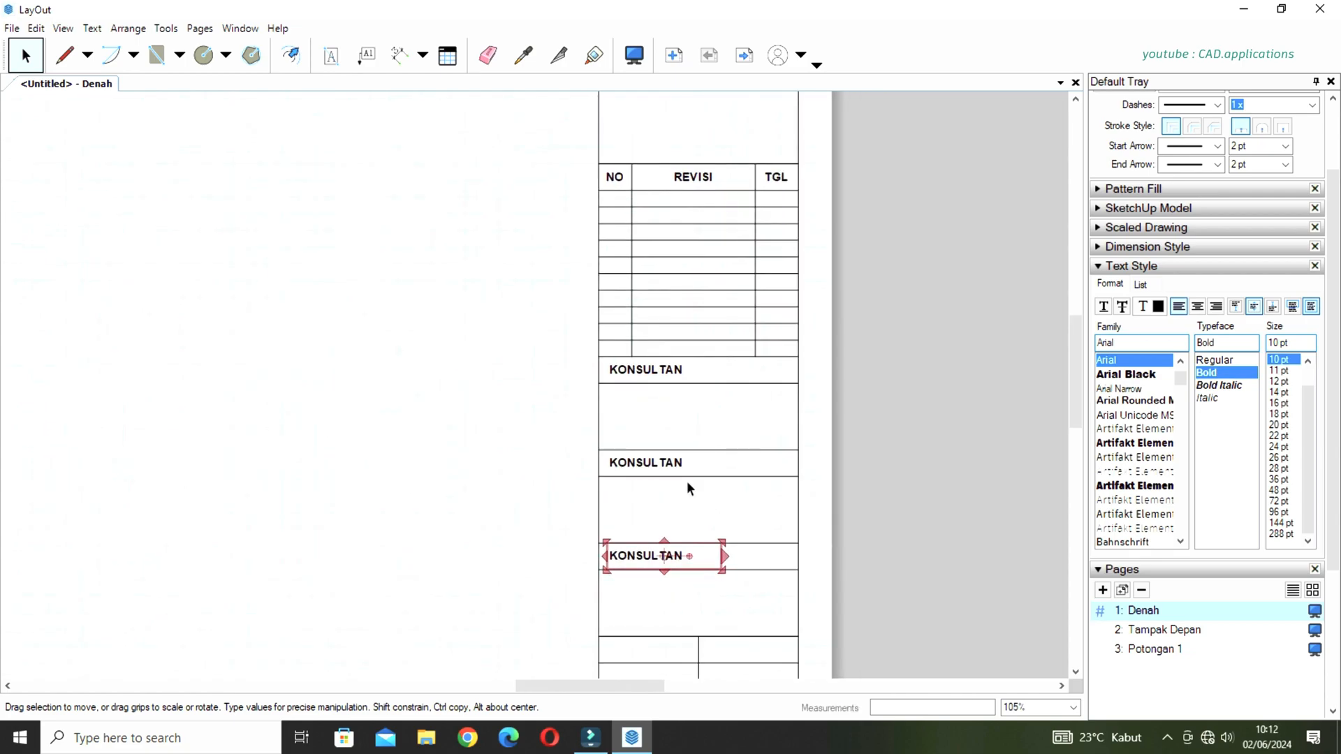
left_click(661, 471)
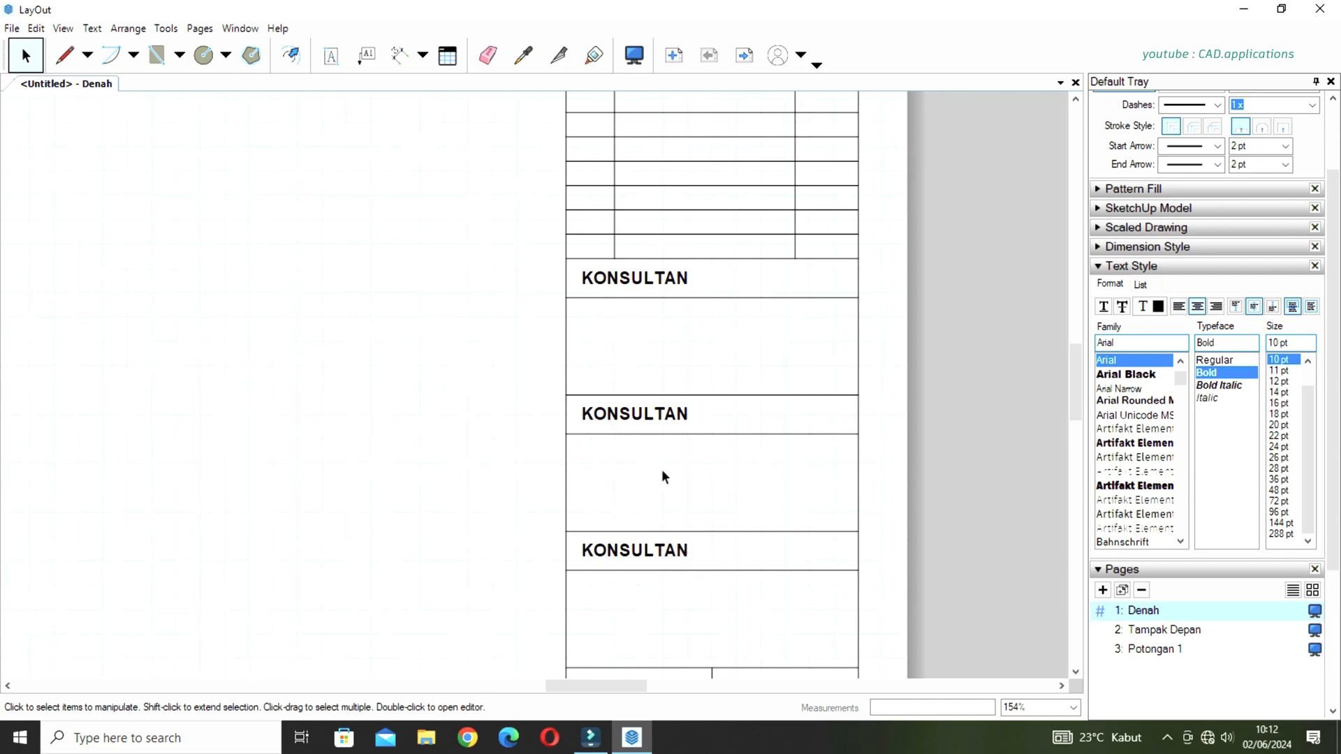
double_click(649, 416)
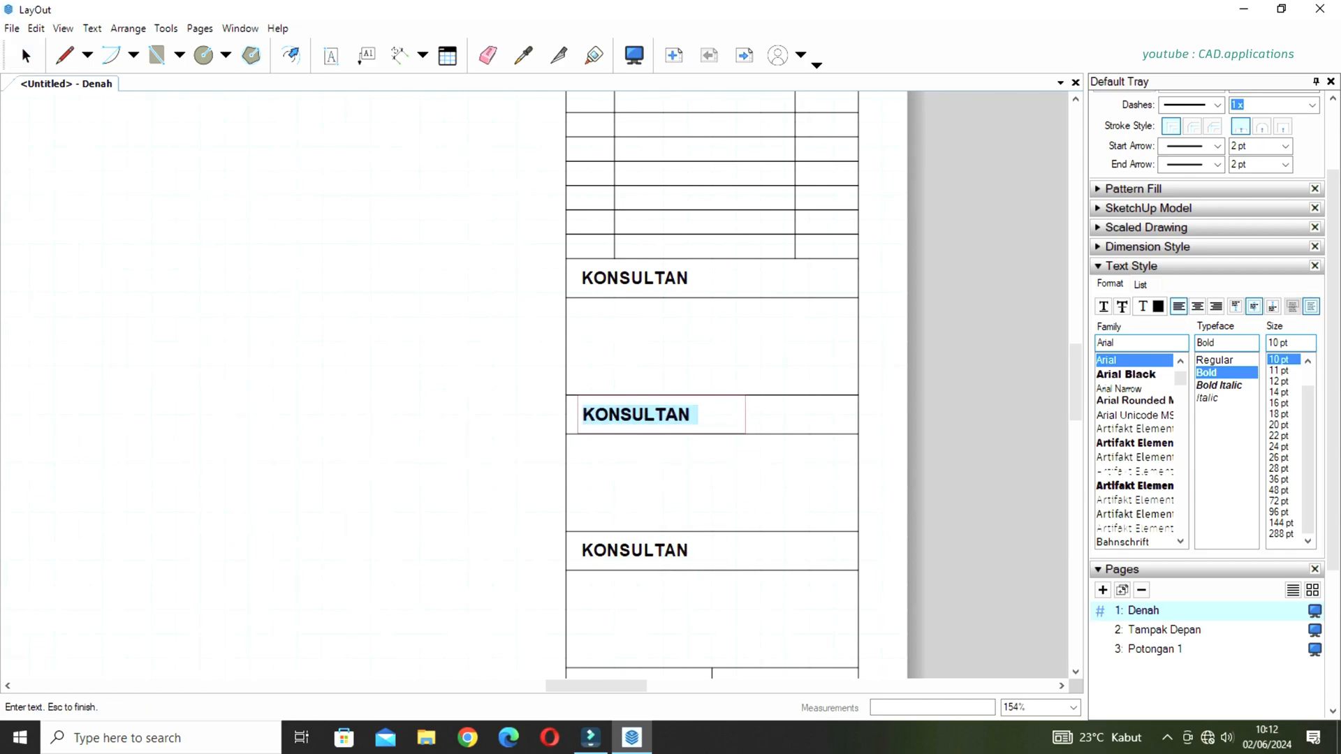
type("KONTRAKTOR")
key("Escape")
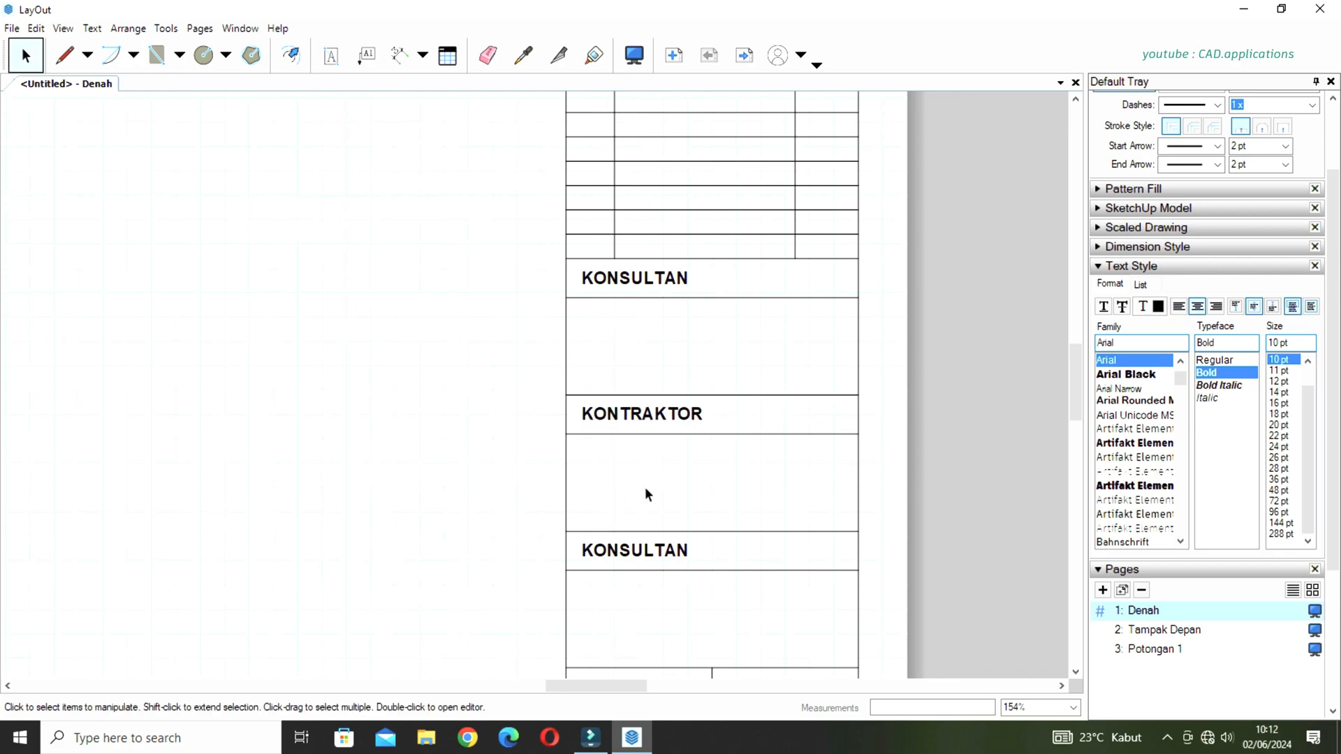
Change the lowest copy of the KONSULTAN label to SUBJECT.
double_click(628, 551)
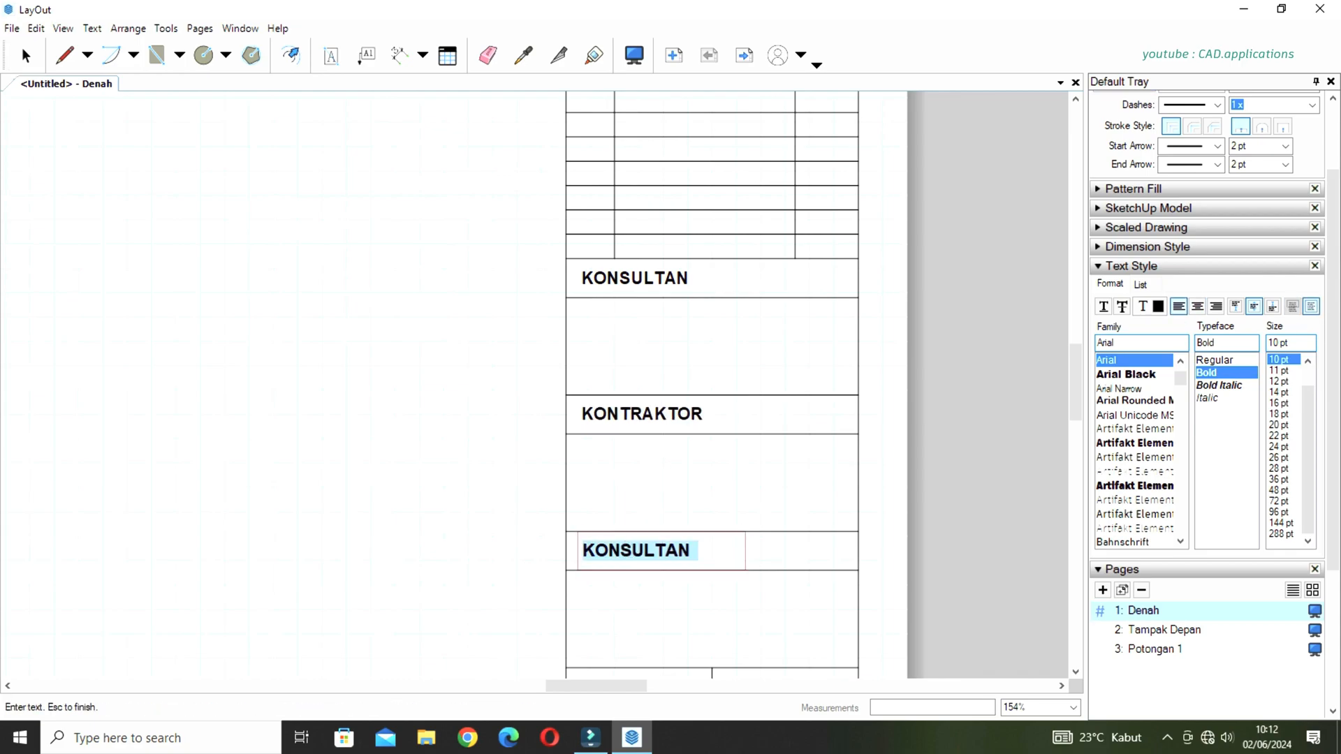
type("SUBJECT")
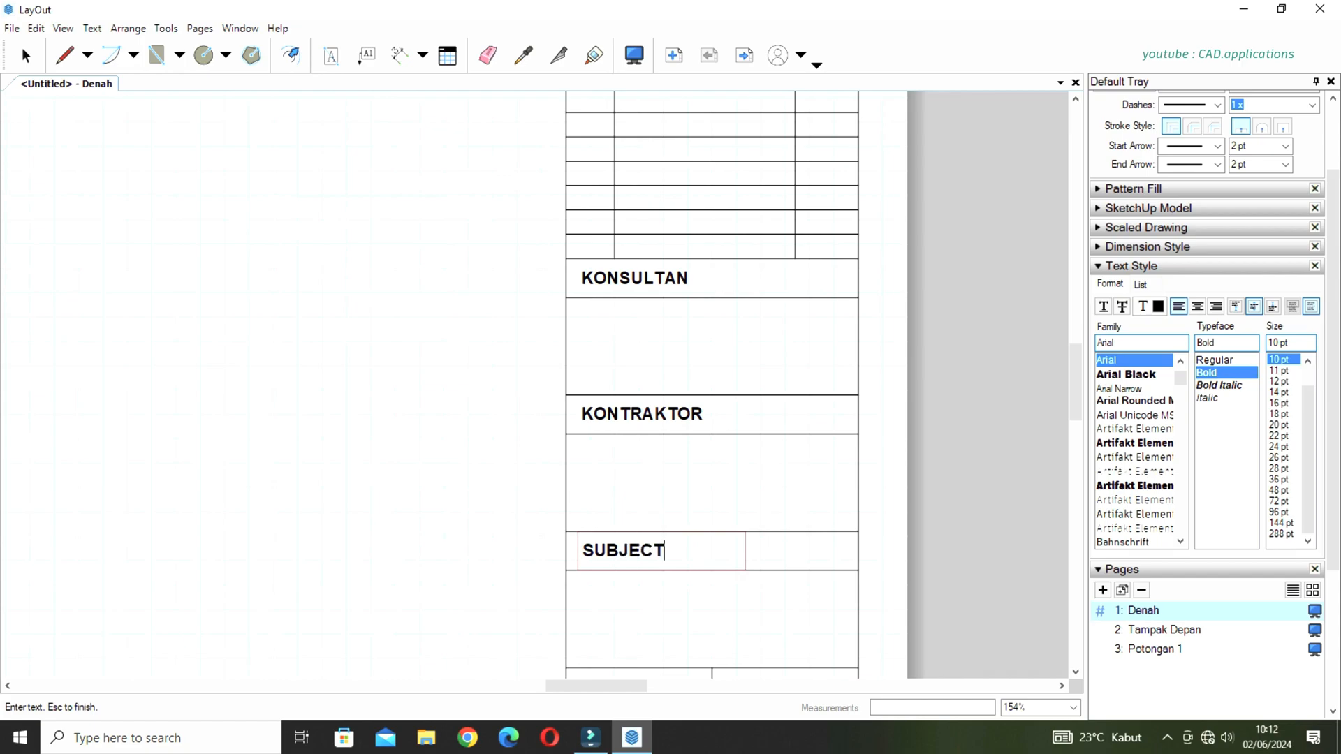
key("Escape")
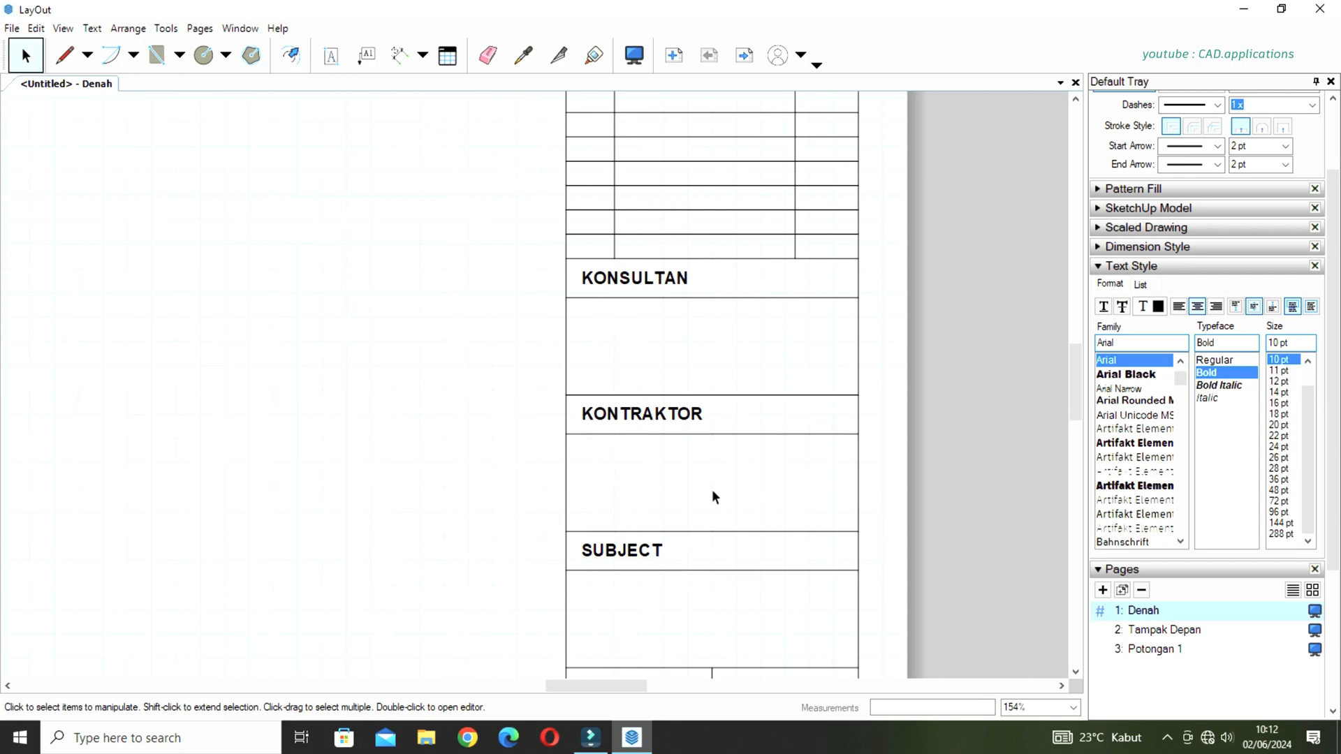
Fill the large cell below SUBJECT with the text DENAH LANTAI 1, centred horizontally and vertically.
scroll(696, 454, "down", 2)
middle_click_drag(686, 576, 718, 463)
scroll(733, 425, "up", 3)
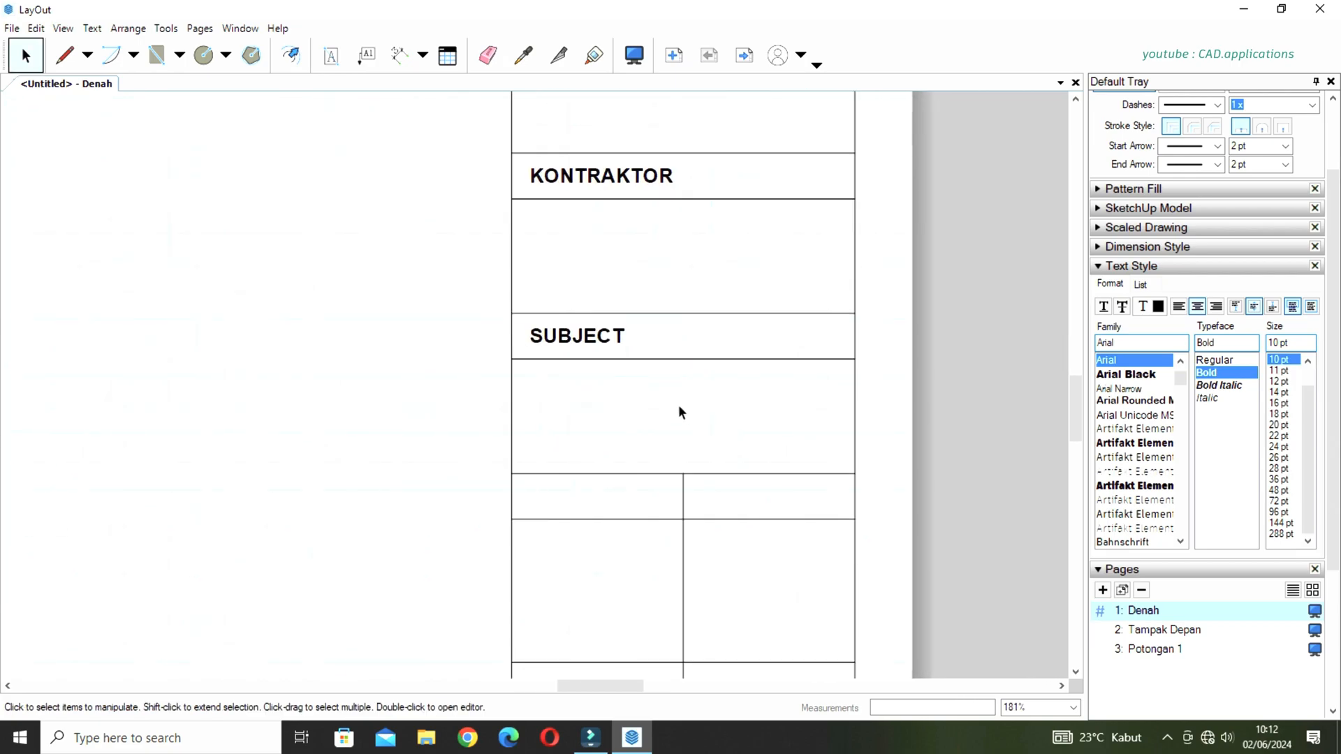
key("t")
left_click_drag(513, 359, 855, 474)
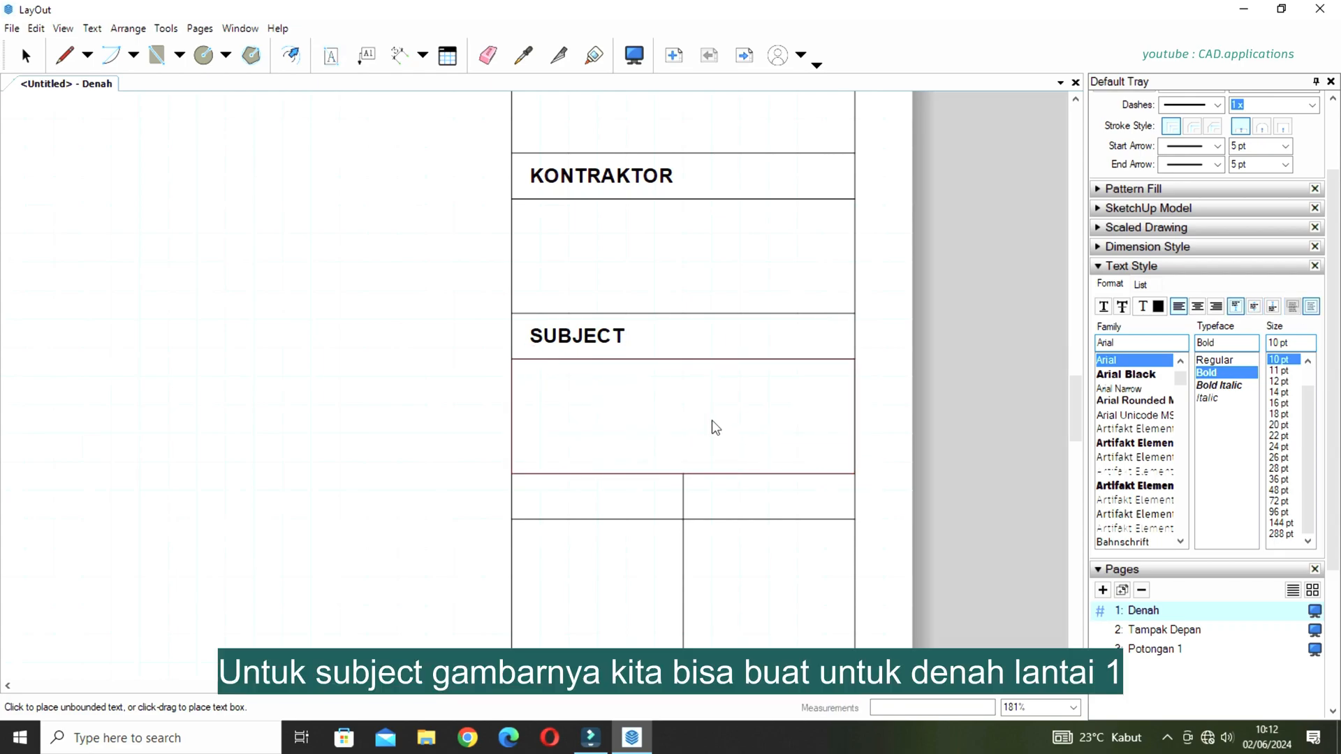
type("DENAH LANTAI 1")
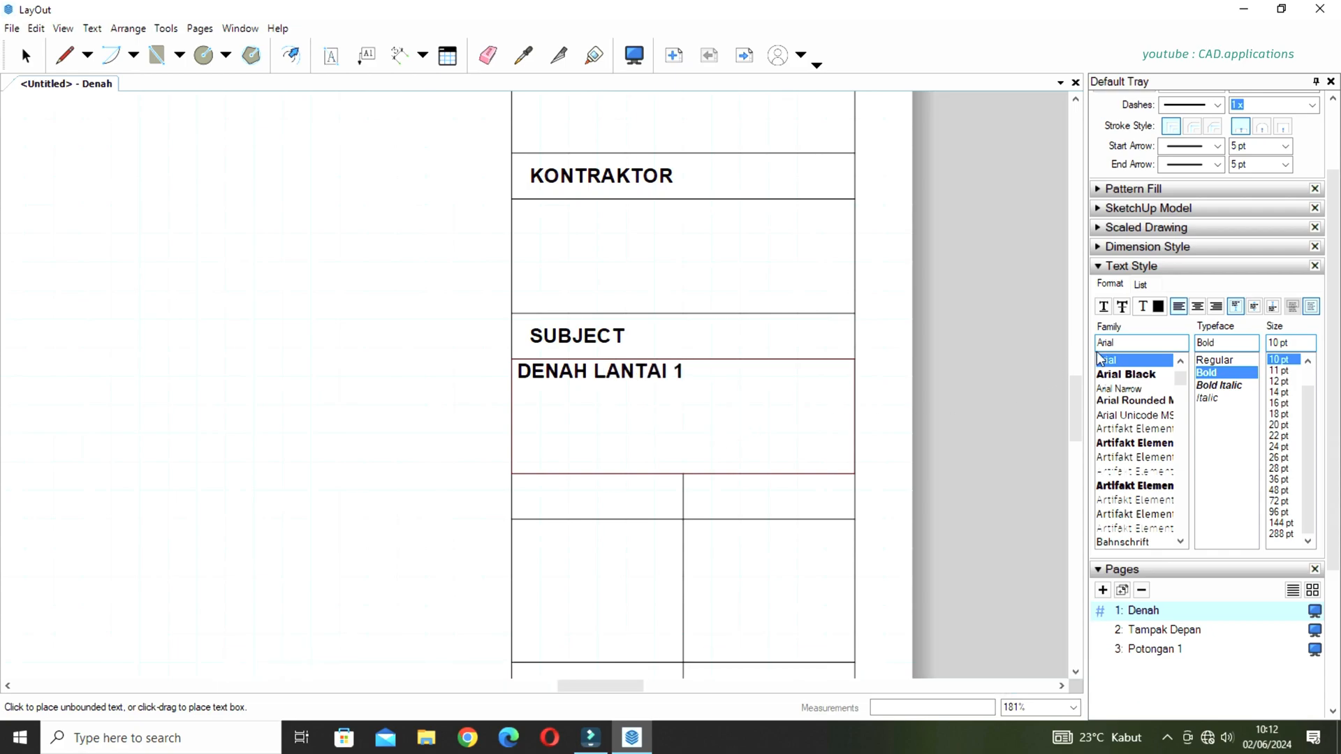
left_click(1197, 306)
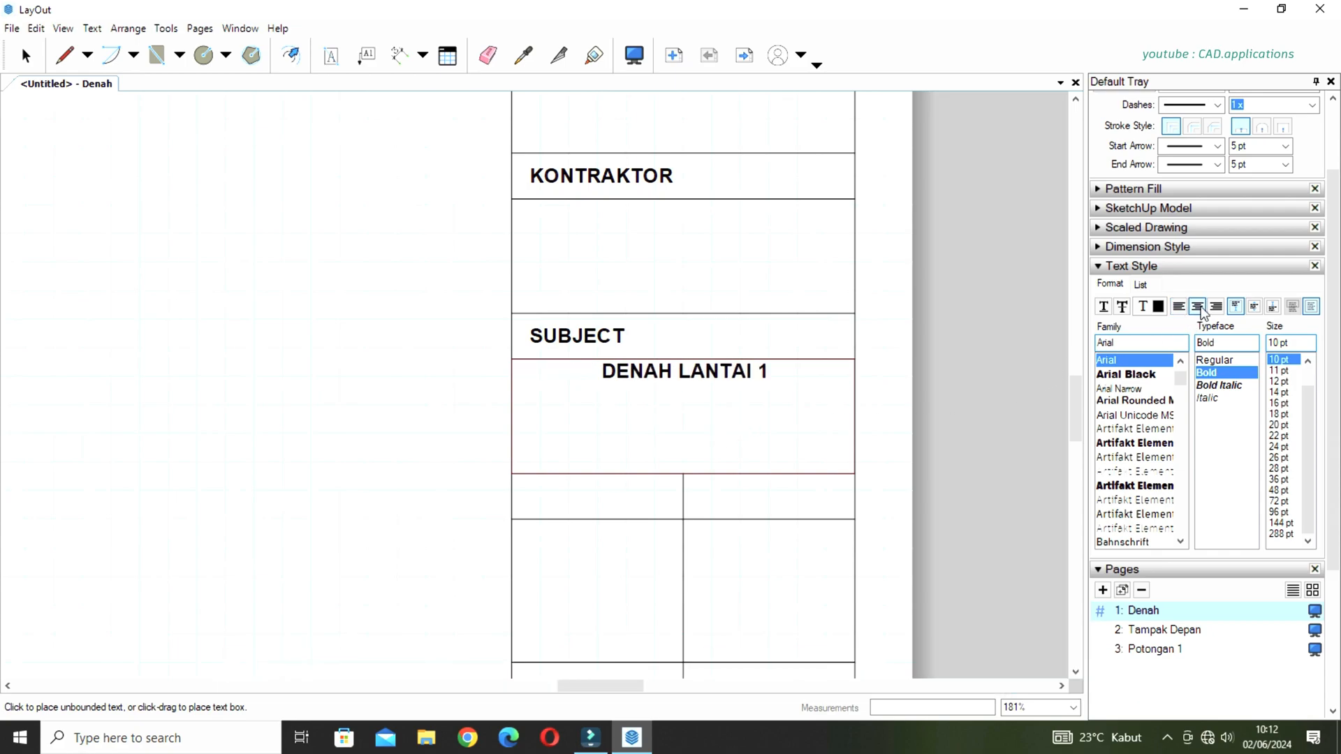
left_click(1254, 308)
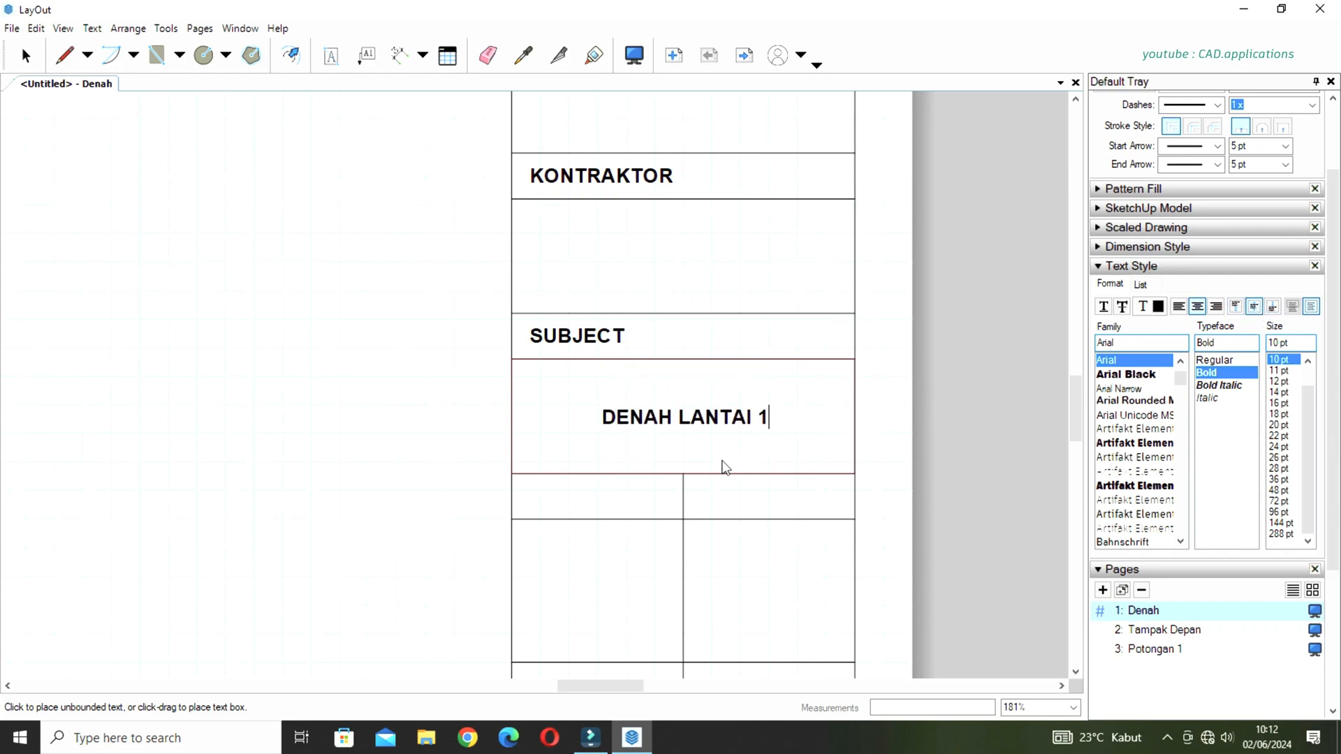
key("Escape")
Fill the left heading cell directly below DENAH LANTAI 1 with the text DIGAMBAR, centred horizontally and vertically.
scroll(685, 442, "down", 2)
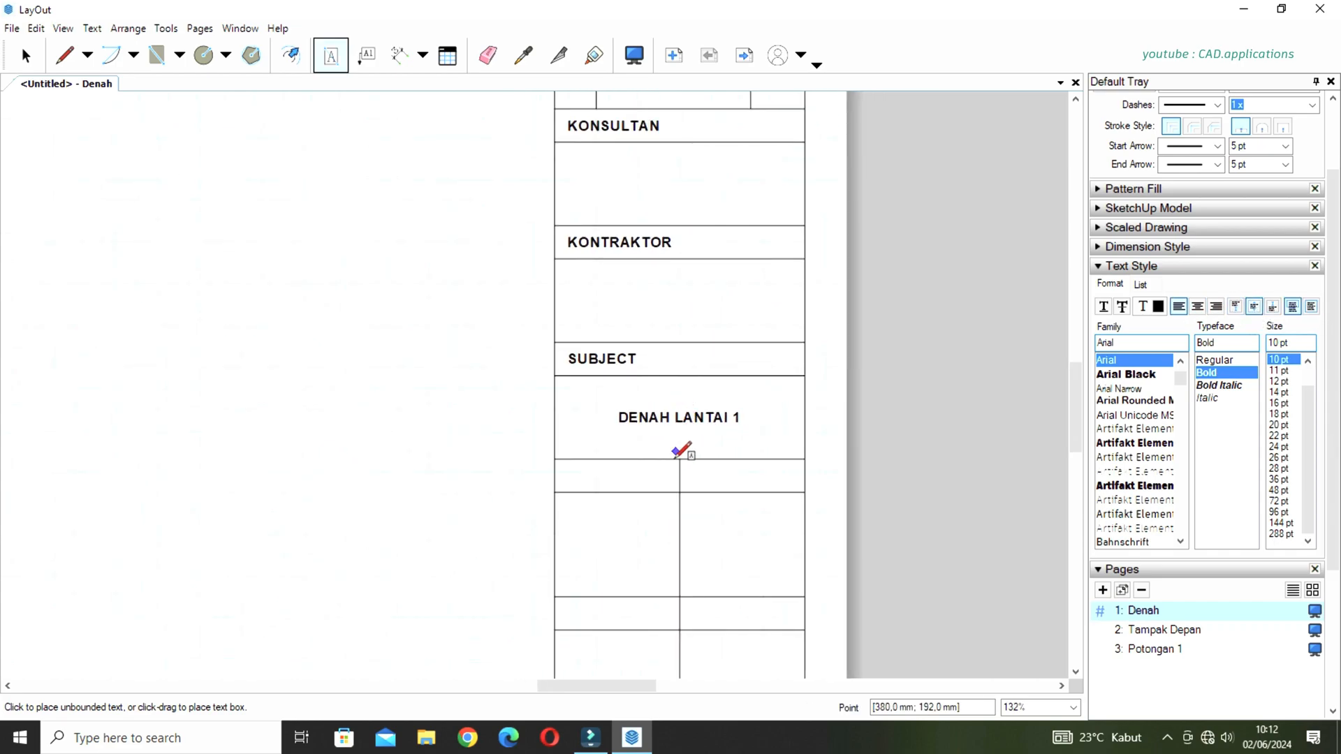
middle_click_drag(680, 500, 656, 367)
scroll(673, 312, "up", 2)
scroll(666, 320, "up", 4)
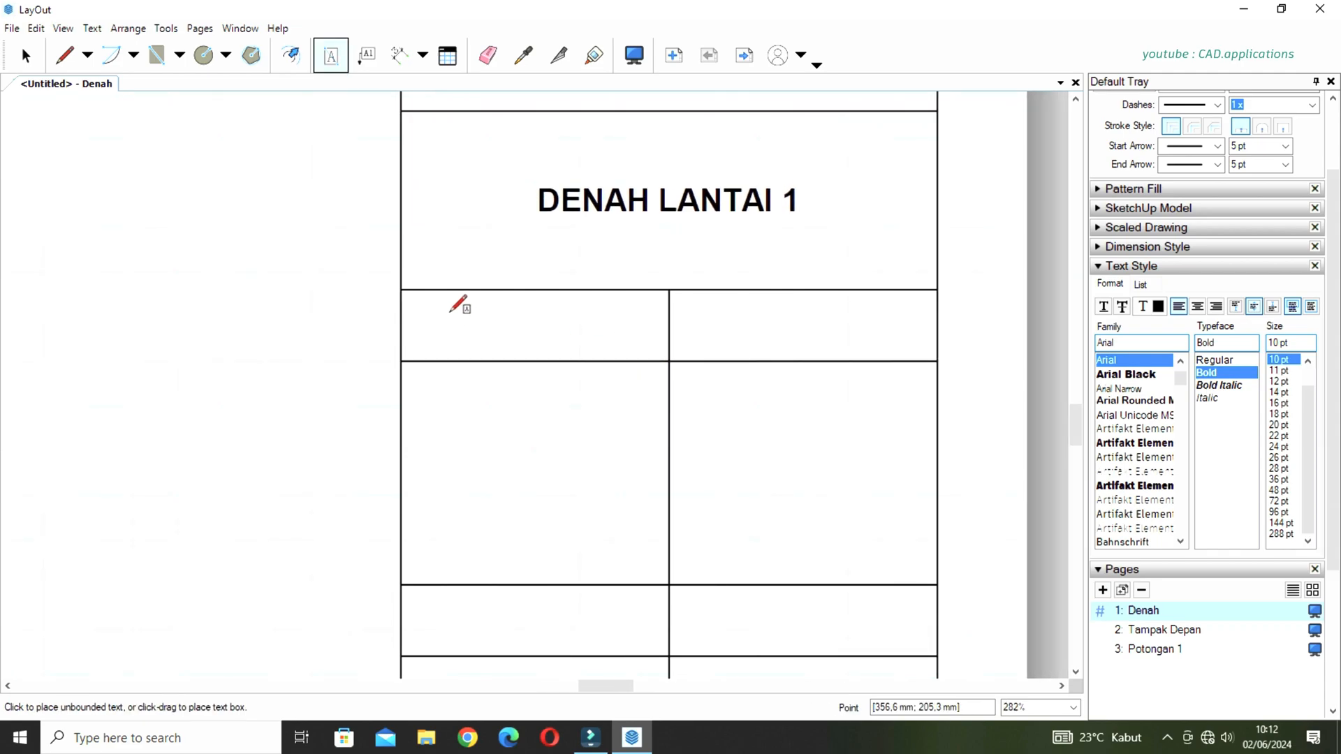
left_click_drag(401, 289, 669, 360)
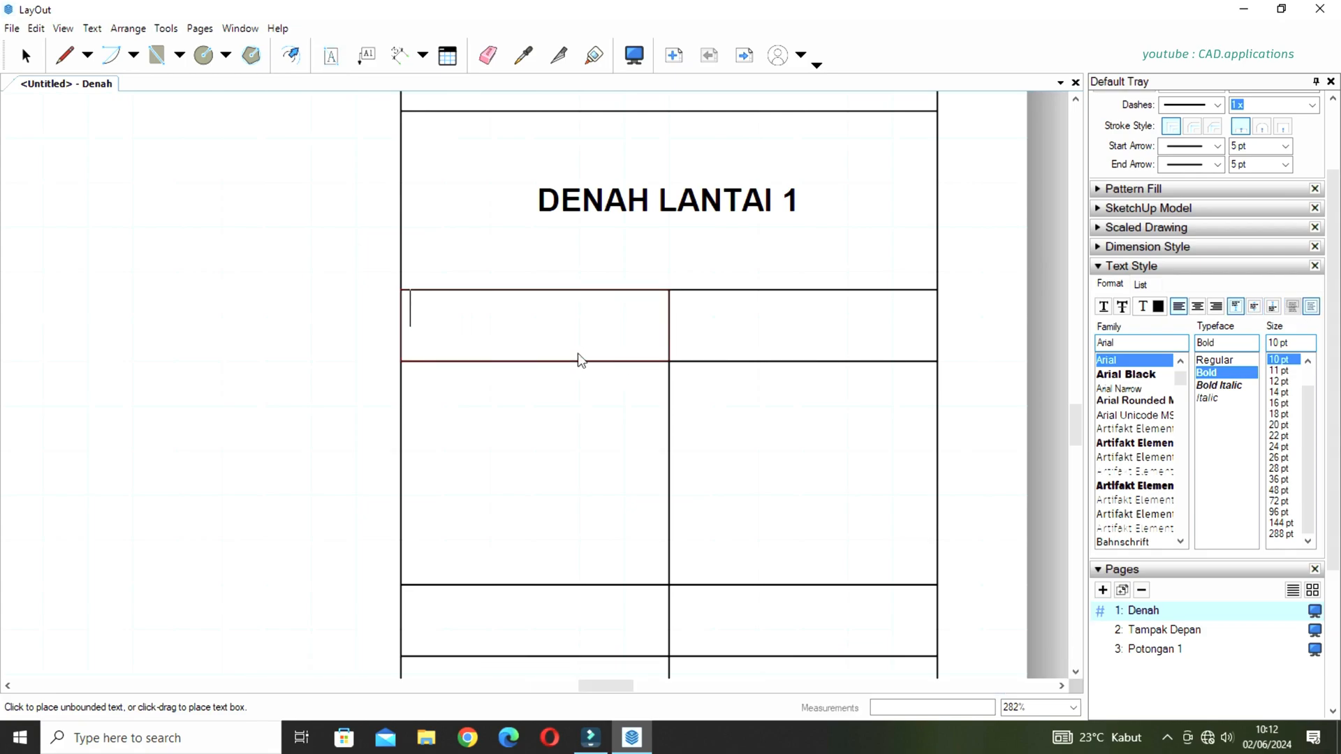
type("DIGAMBAR")
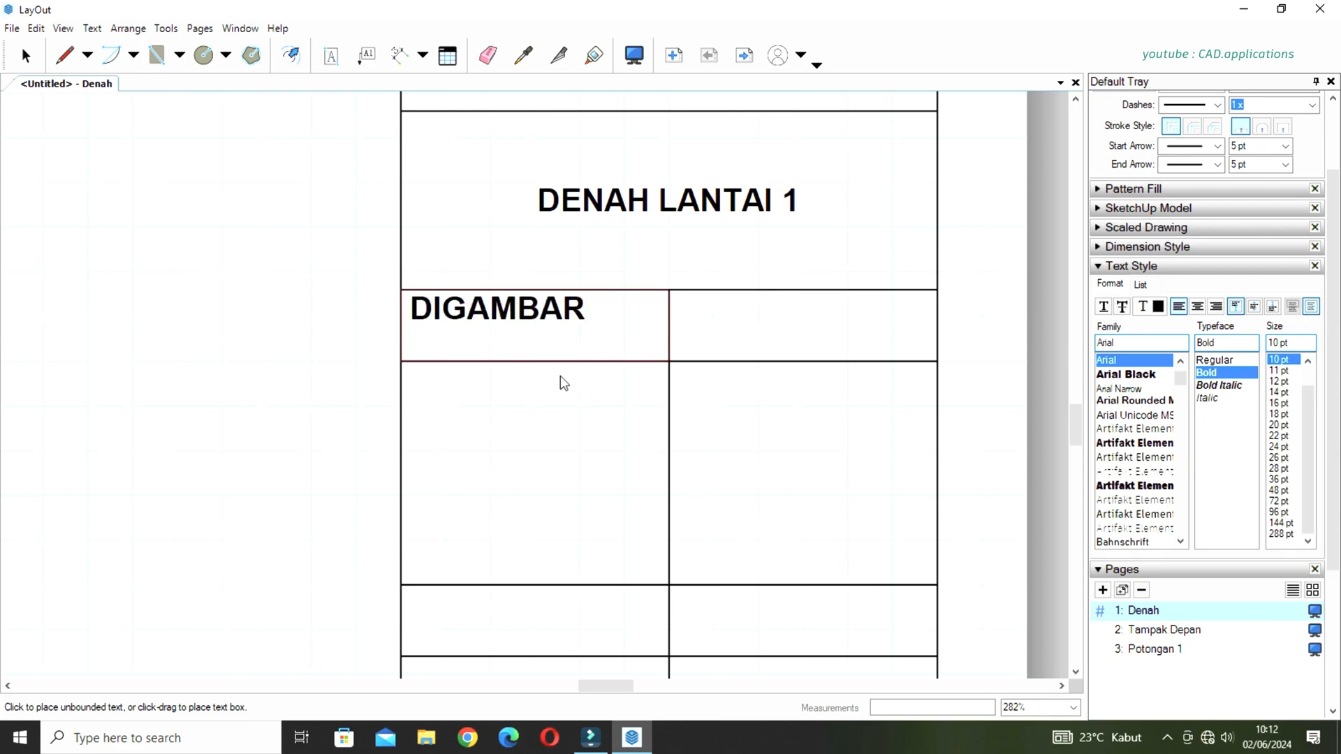
left_click(1197, 307)
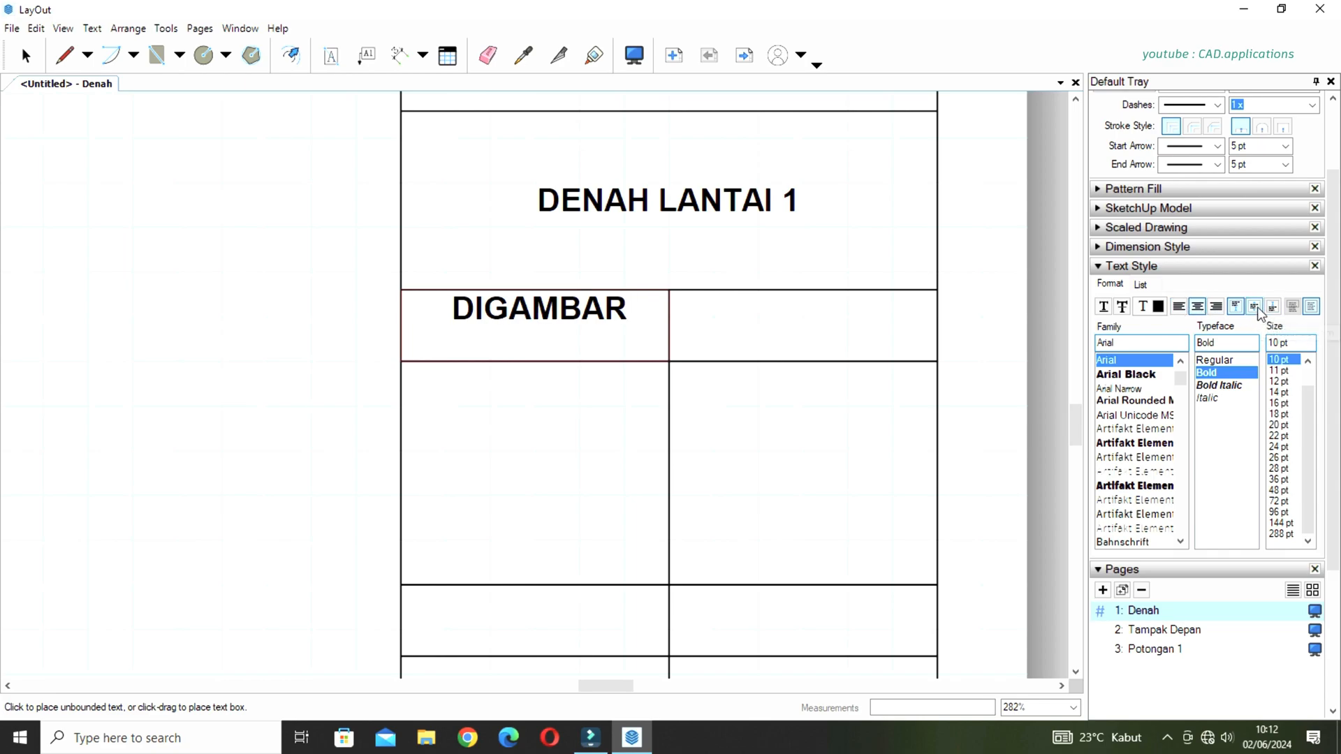
left_click(1257, 308)
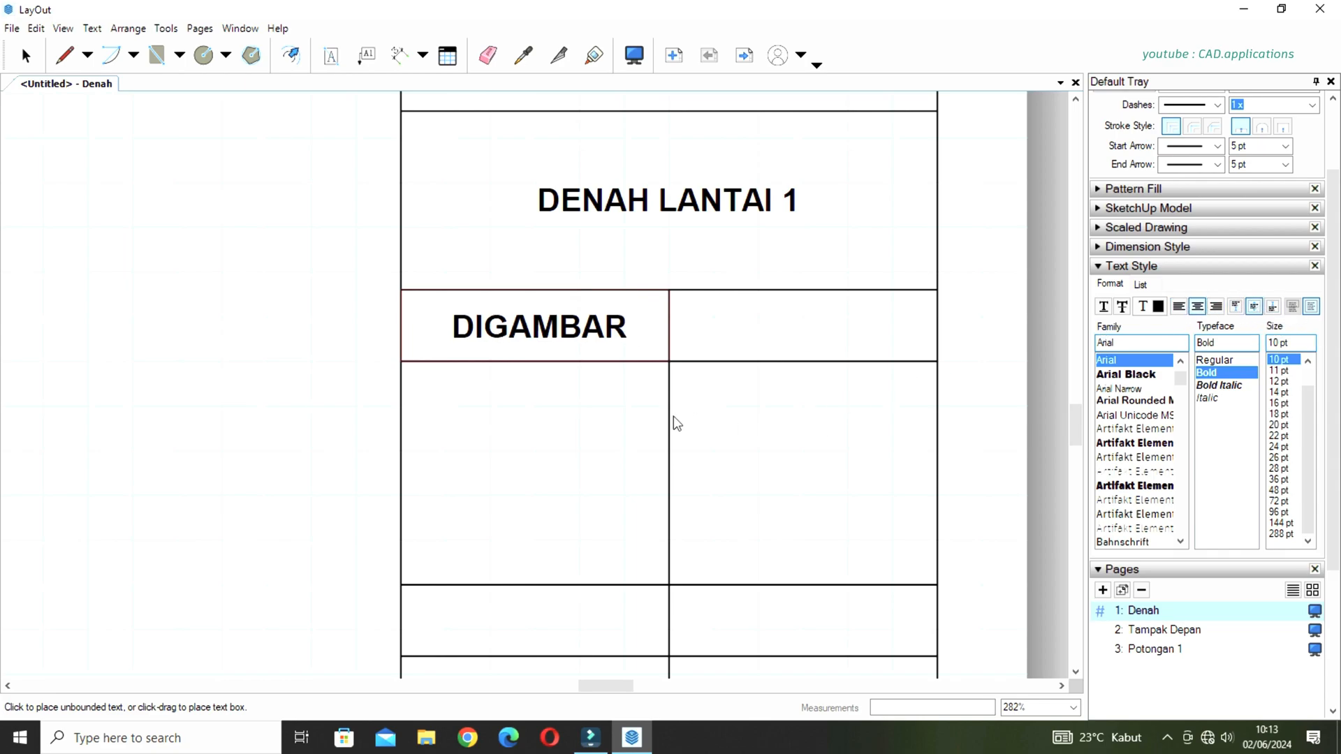
key("Escape")
Copy the DIGAMBAR label straight across into the adjacent right heading cell.
key("space")
left_click(552, 321)
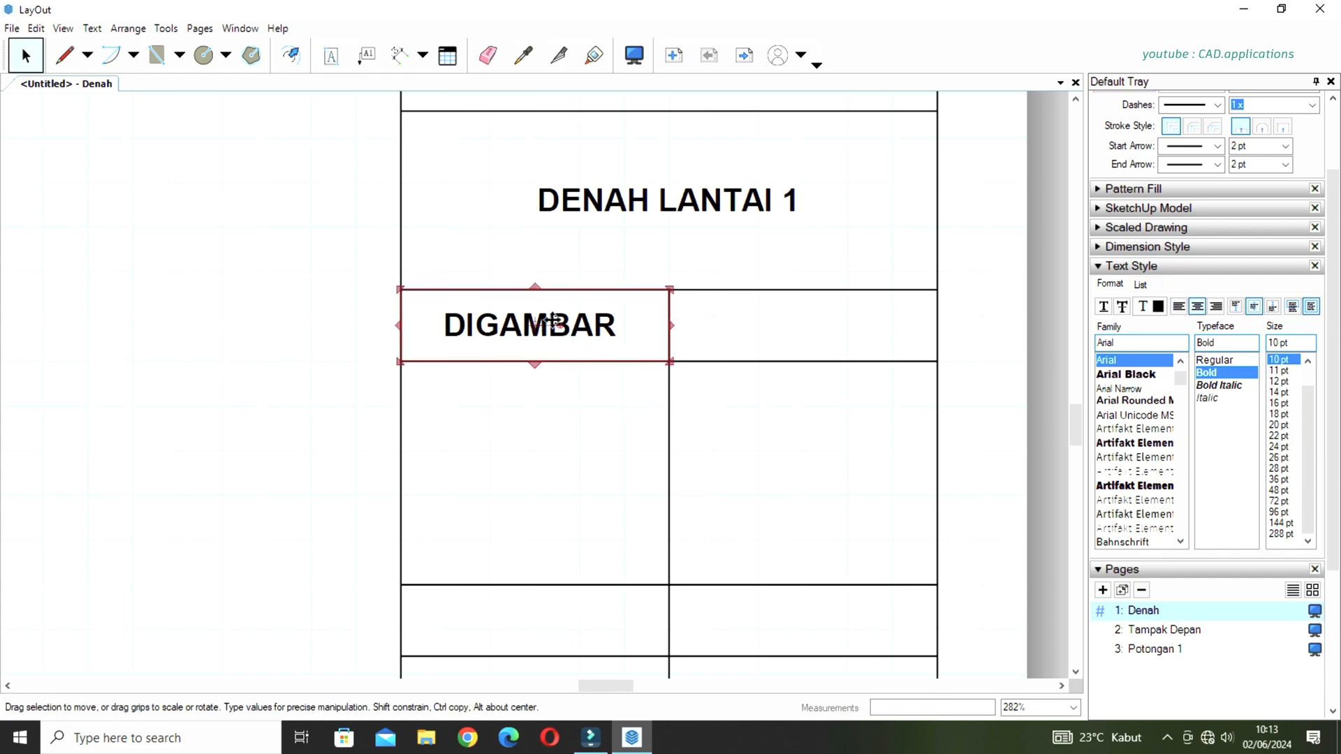
left_click(563, 364)
left_click_drag(563, 323, 830, 318)
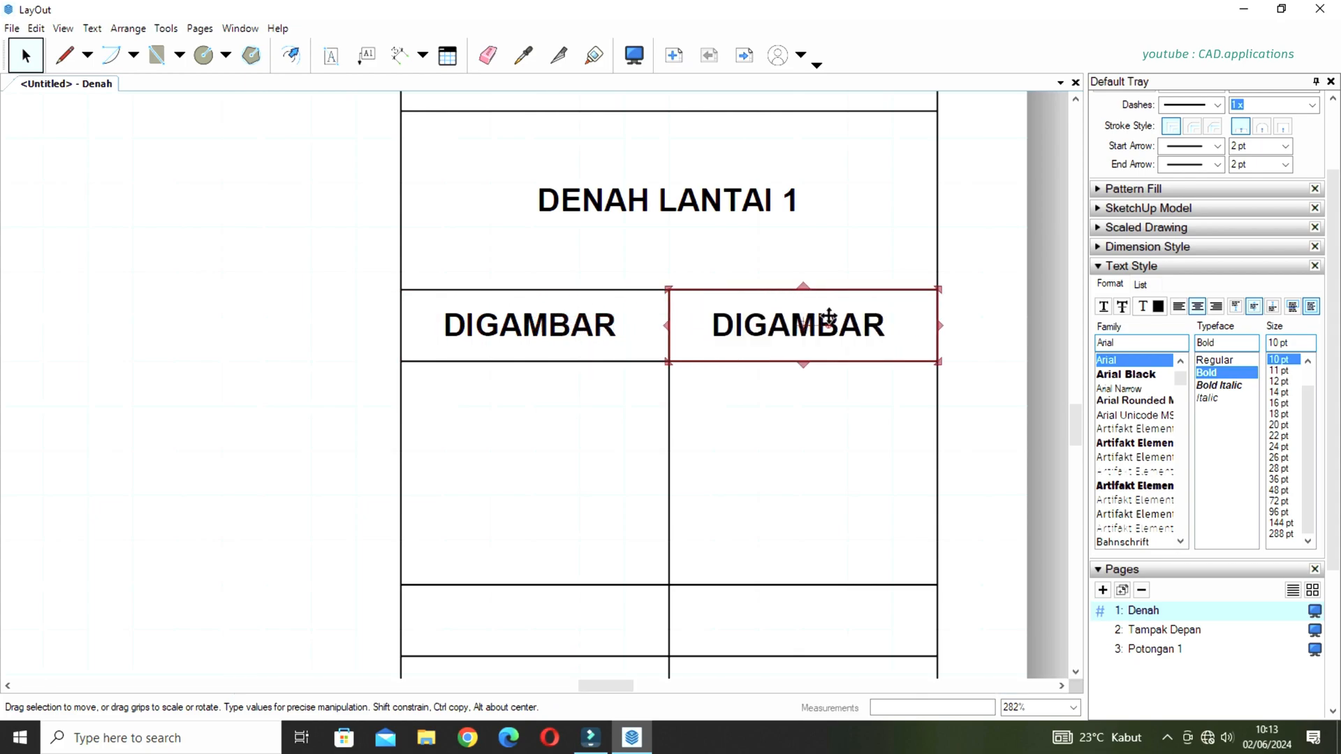
Copy the pair of DIGAMBAR labels straight down into the two lower heading rows of the title block.
scroll(694, 300, "down", 5)
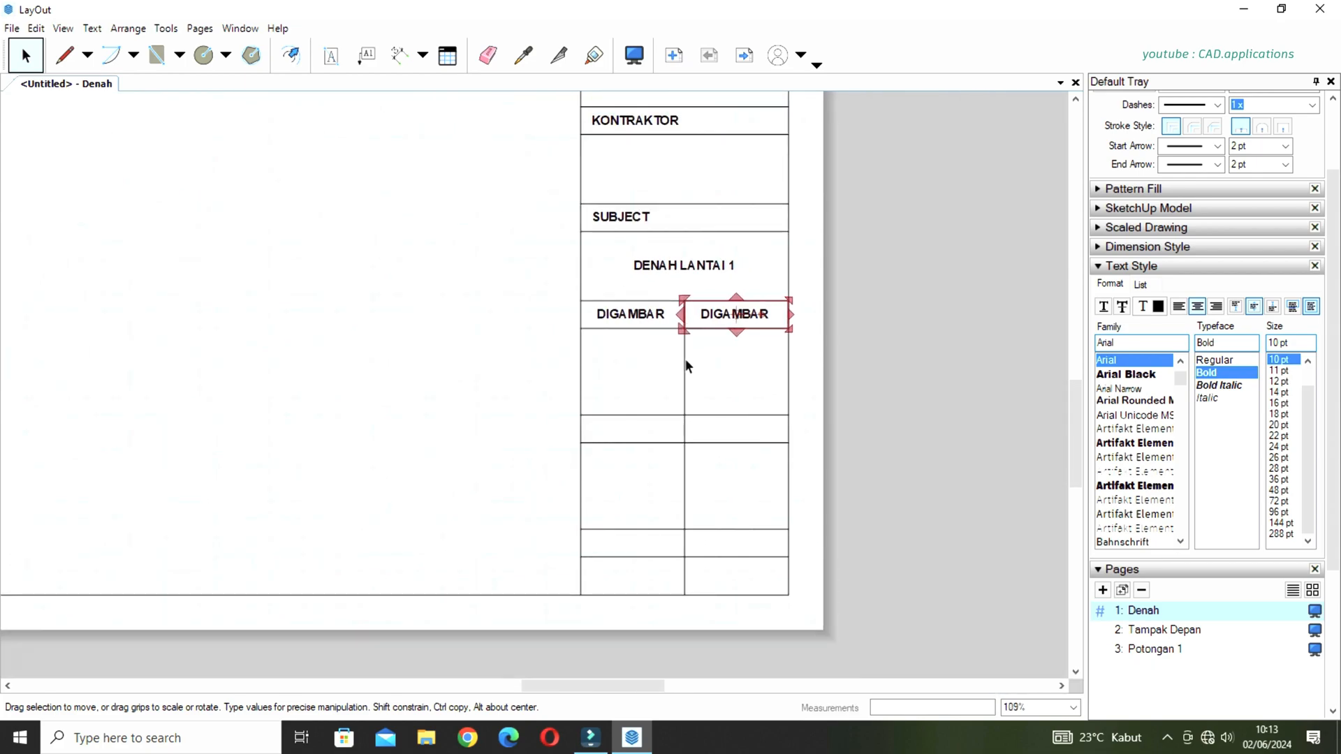
left_click(651, 325)
left_click(753, 315, "shift")
left_click_drag(723, 315, 727, 542)
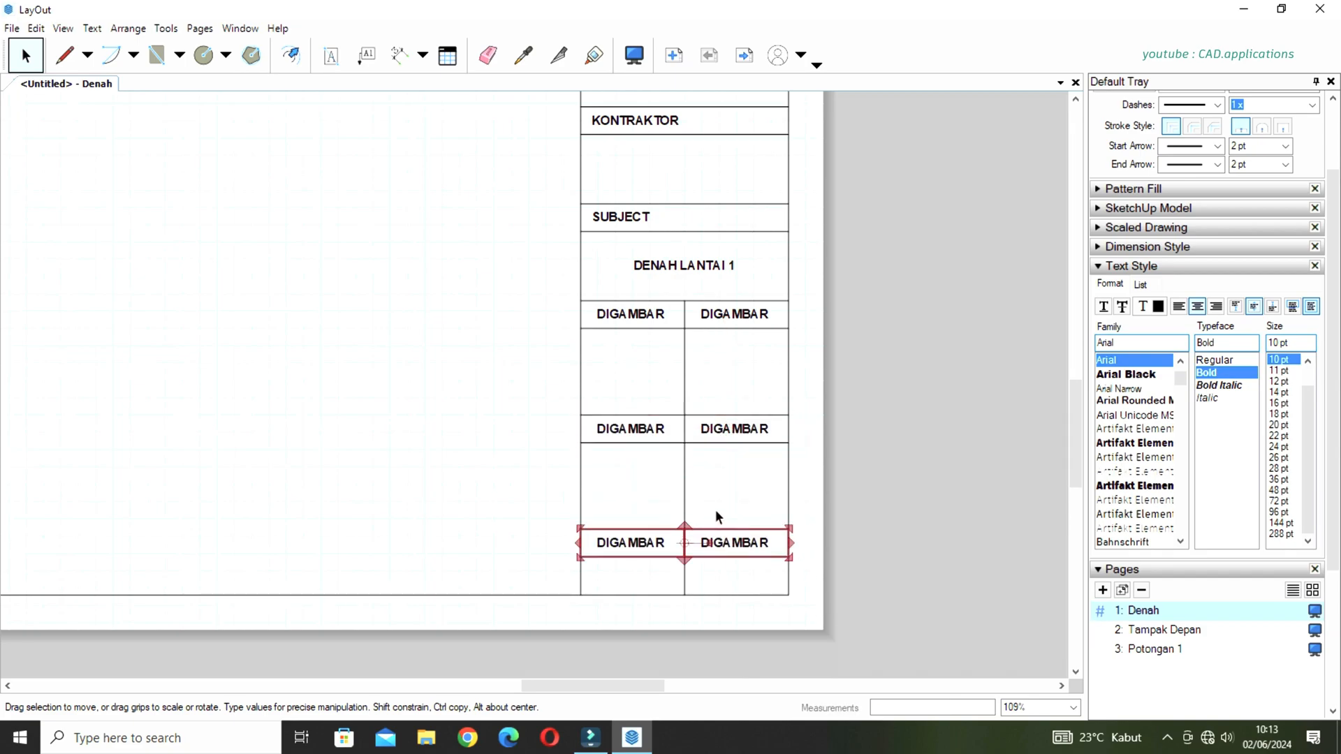
left_click(723, 488)
Change the right DIGAMBAR label in the upper heading row to DISETUJUI.
scroll(678, 372, "up", 5)
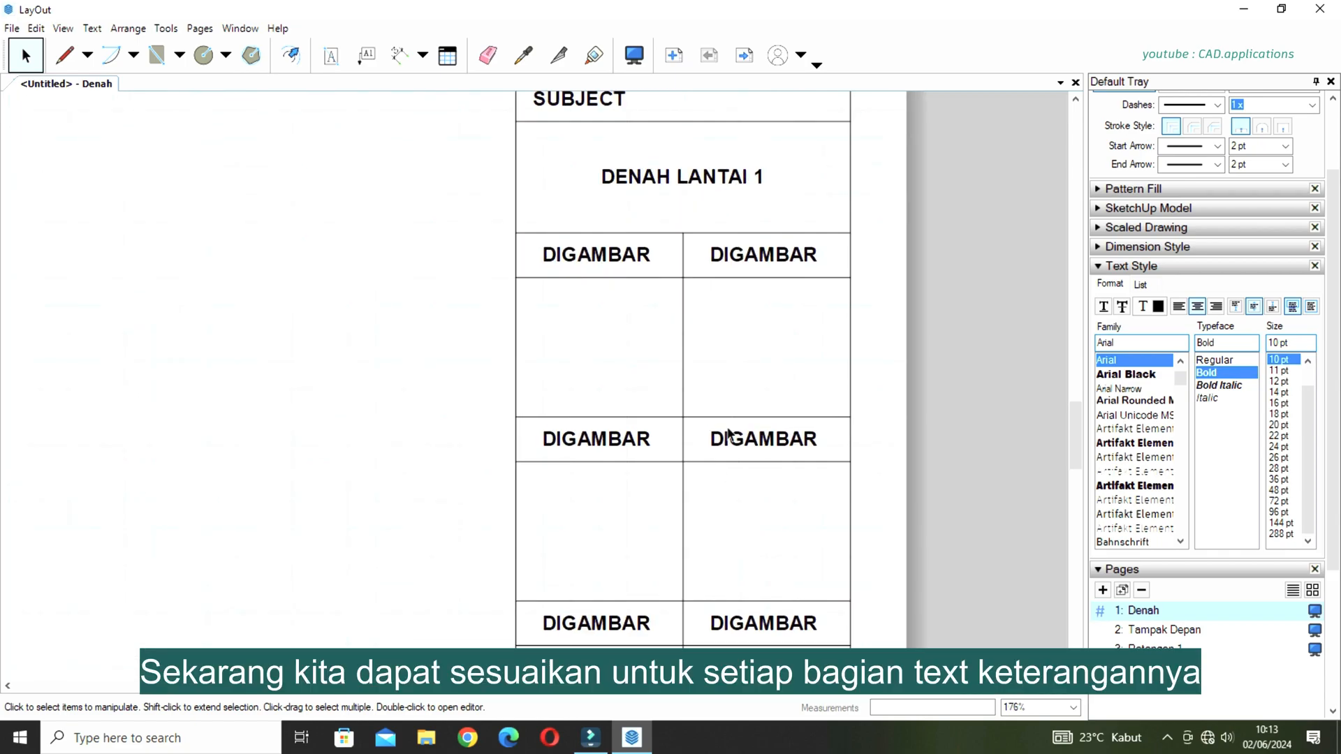
double_click(792, 183)
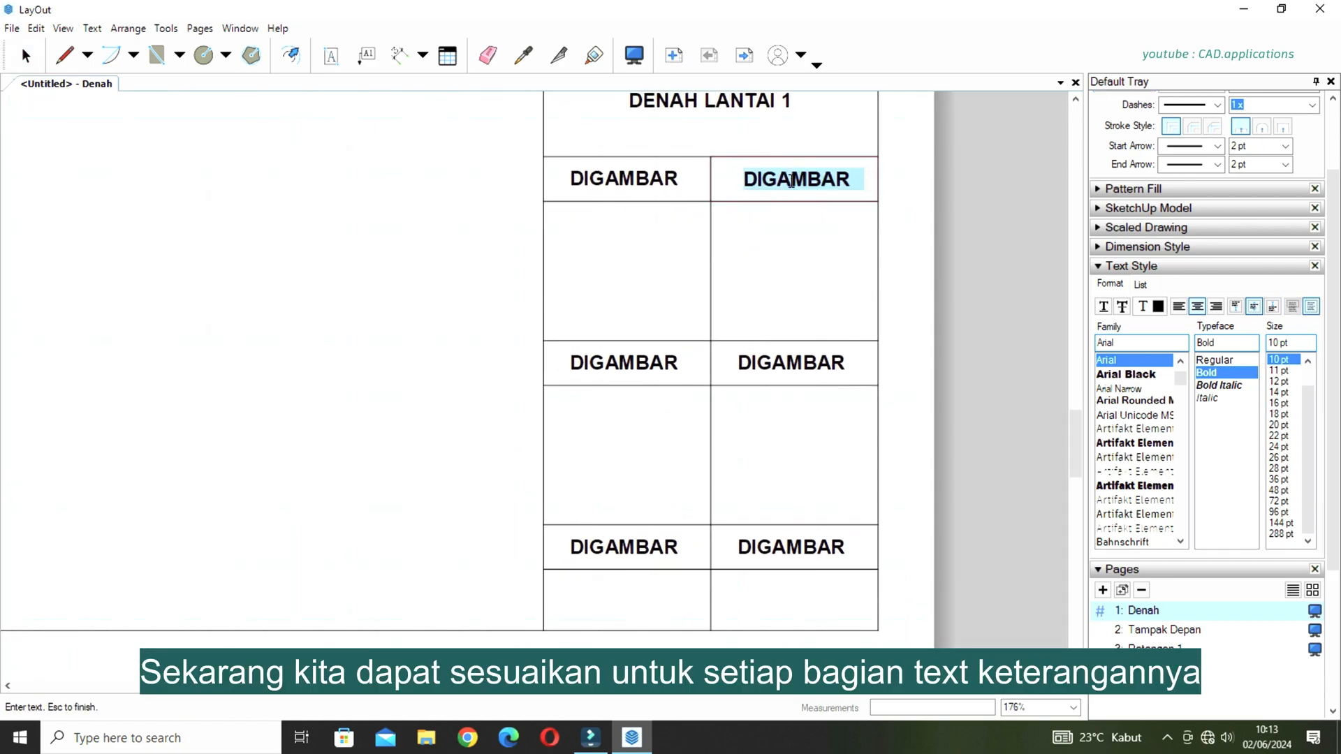
type("DISET")
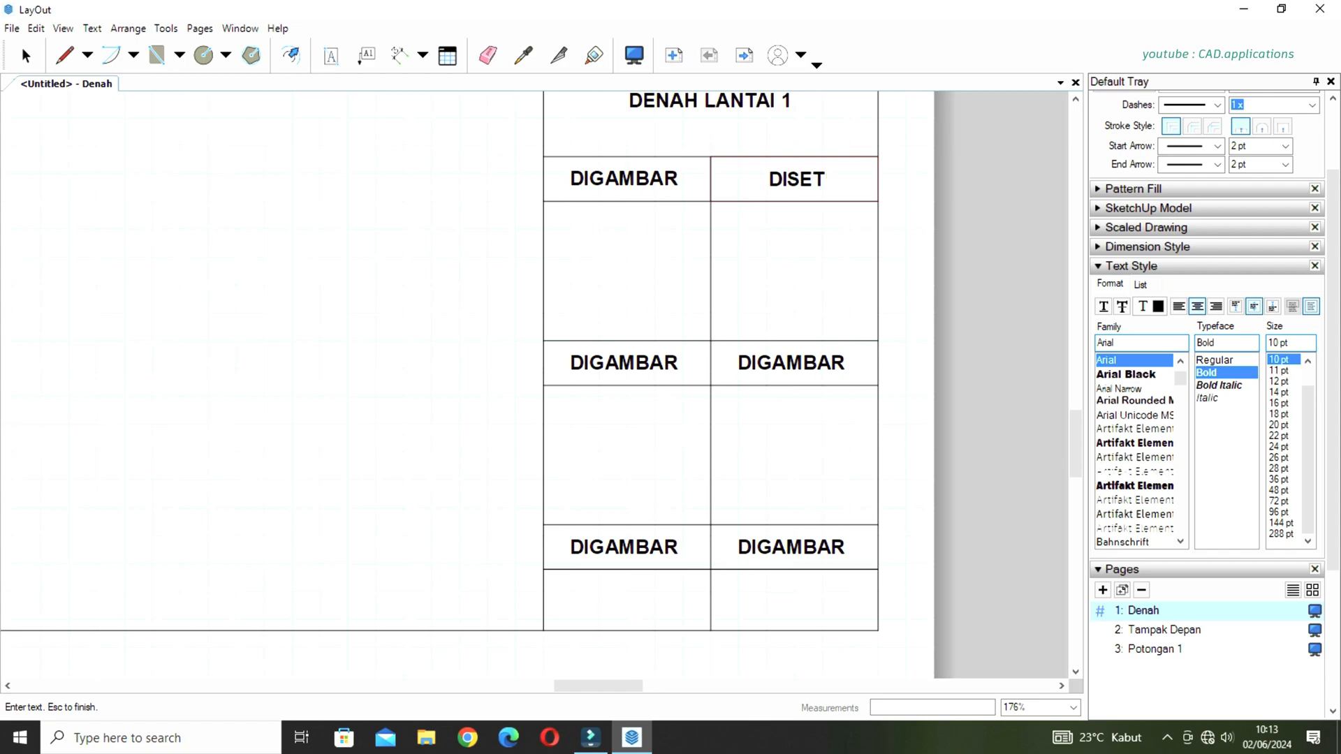
type("UJUI")
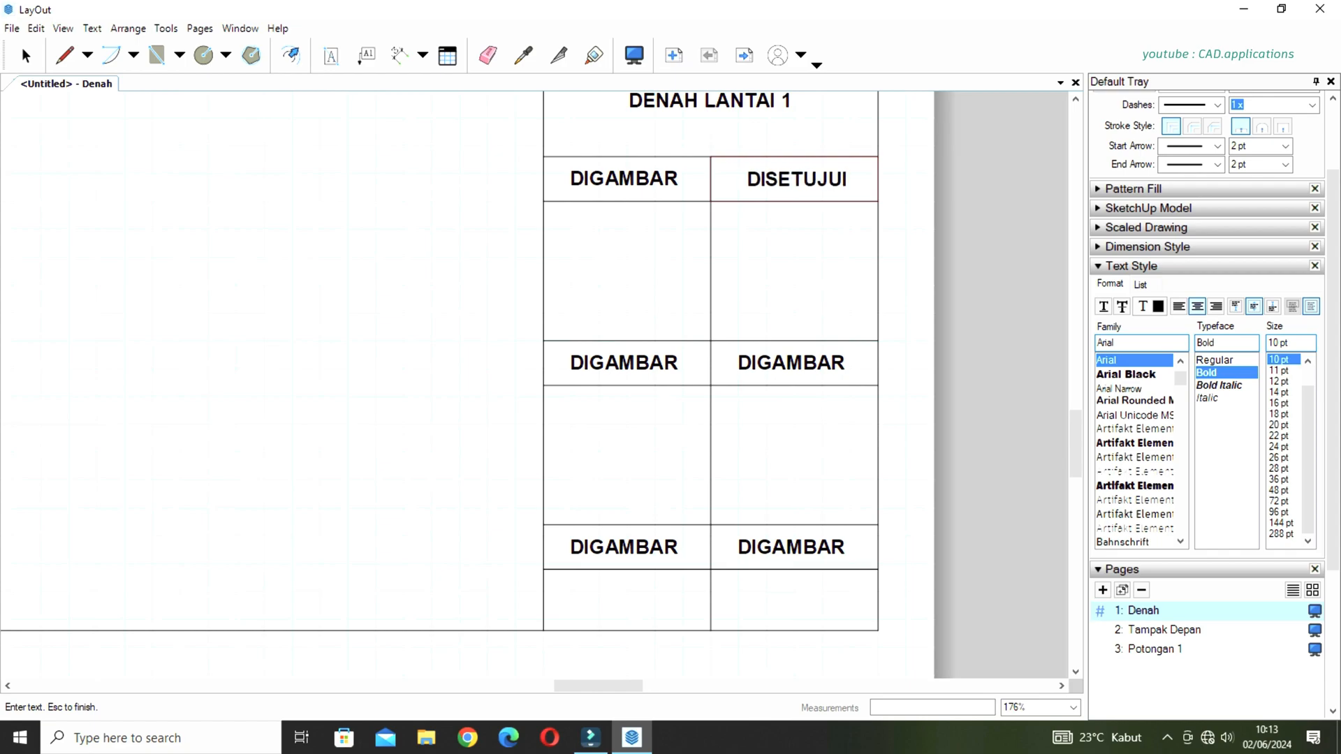
key("Escape")
Change the left DIGAMBAR label in the middle heading row to SKALA.
left_click(648, 363)
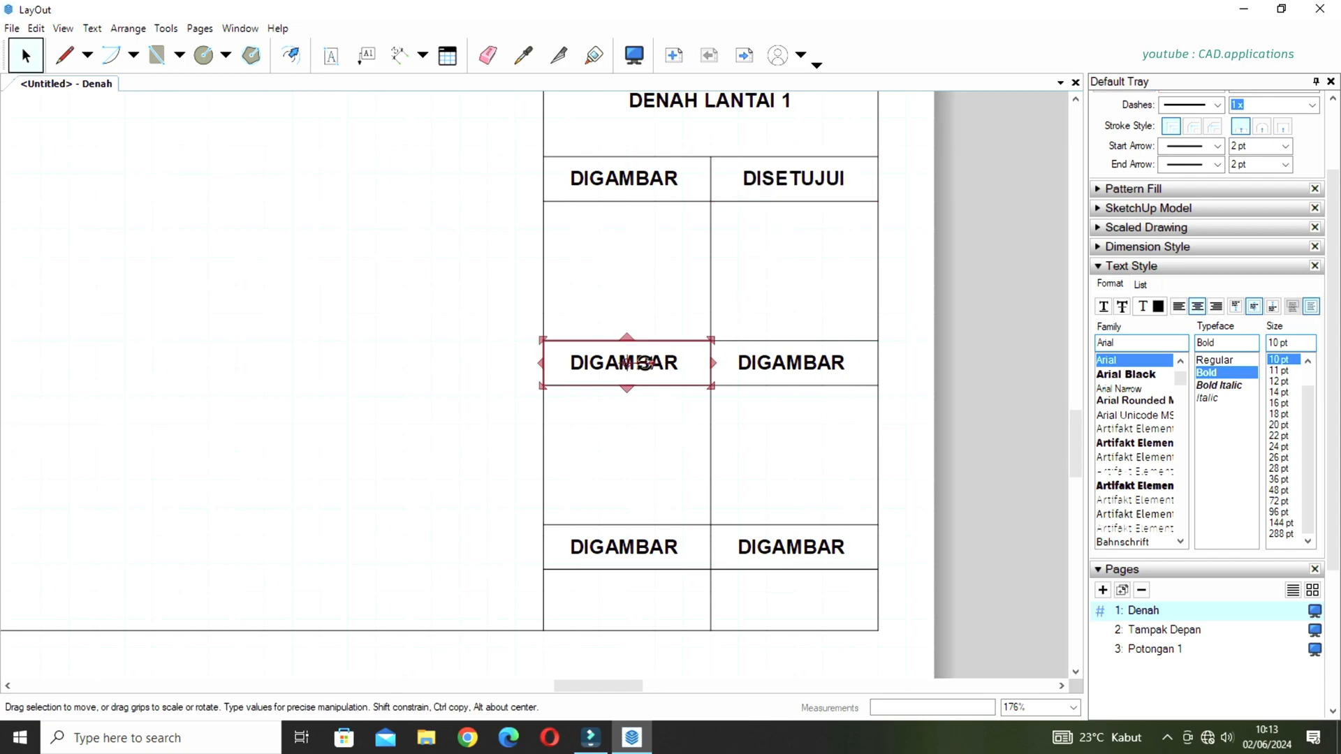
double_click(647, 363)
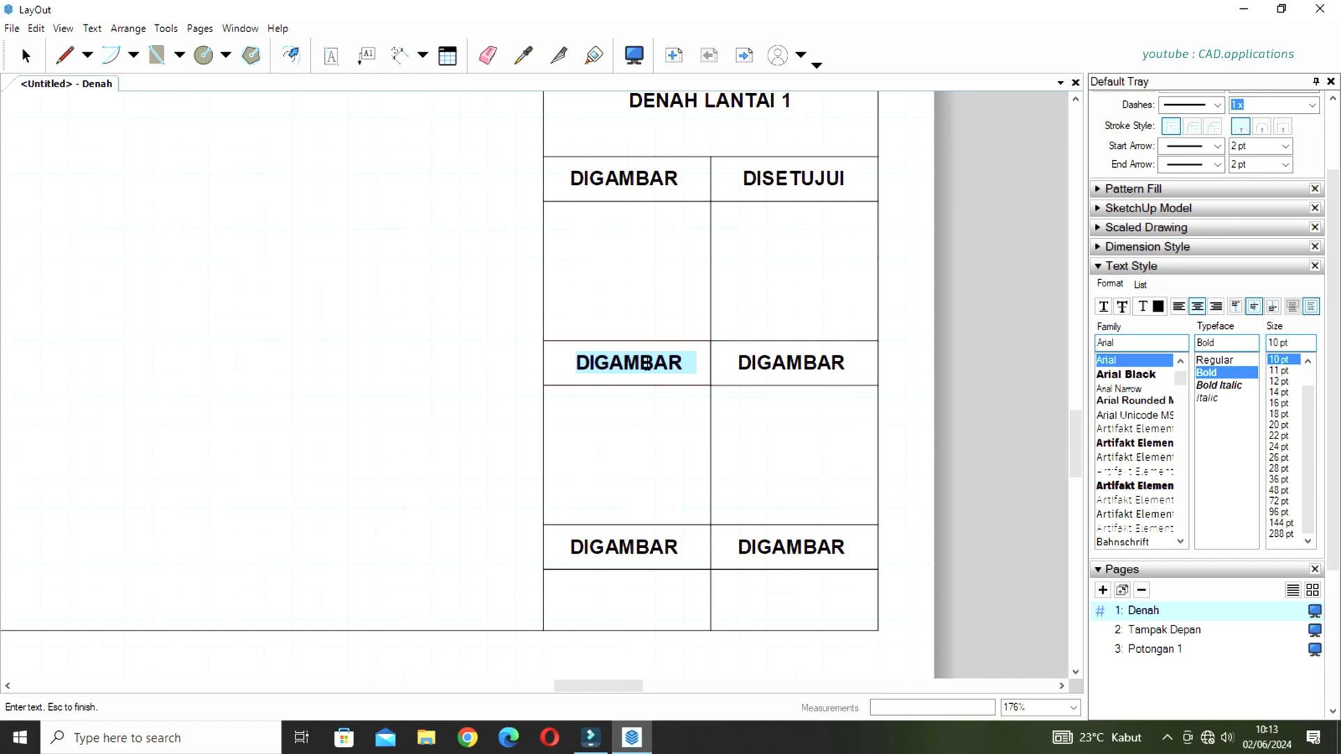
type("SKALA")
key("Escape")
Change the right DIGAMBAR label in the middle heading row to SATUAN GBR.
left_click(771, 368)
double_click(771, 368)
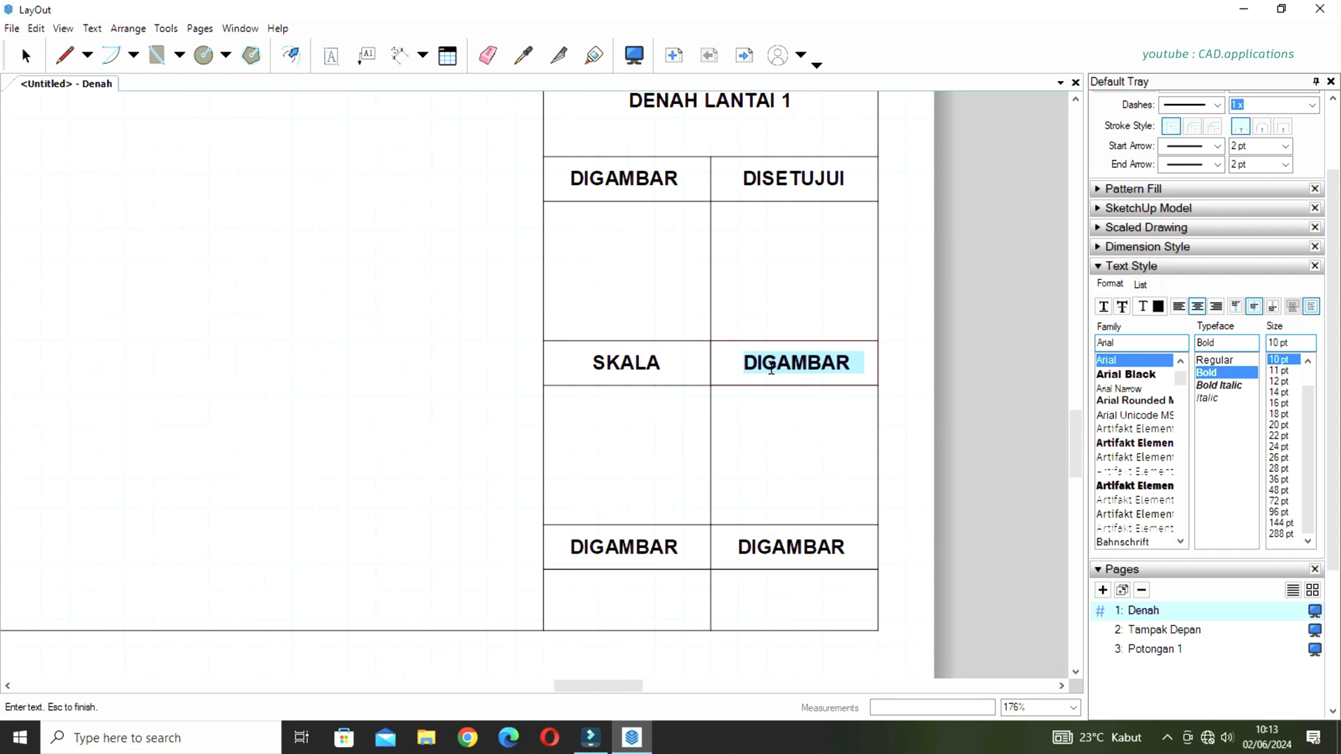
type("SATUAN GBR")
key("Escape")
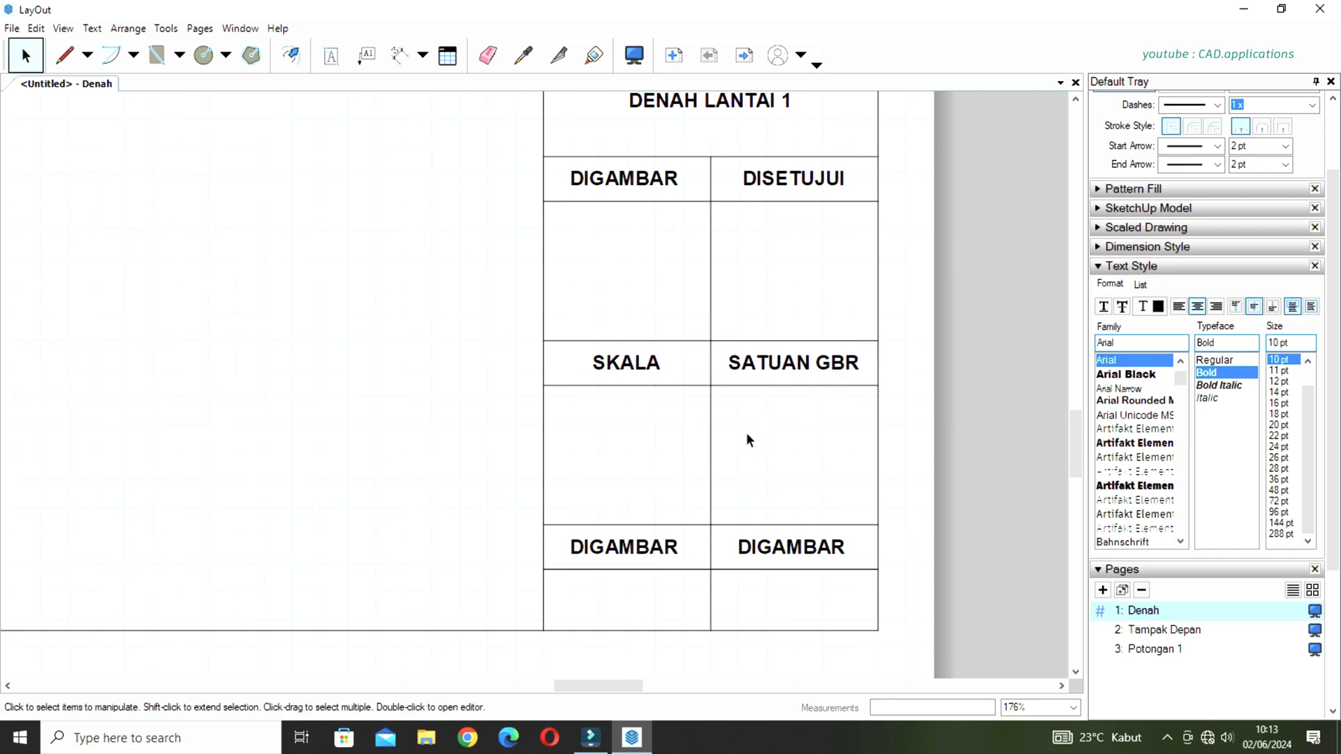
Change the left DIGAMBAR label in the lowest heading row to NO. GAMBAR.
double_click(637, 551)
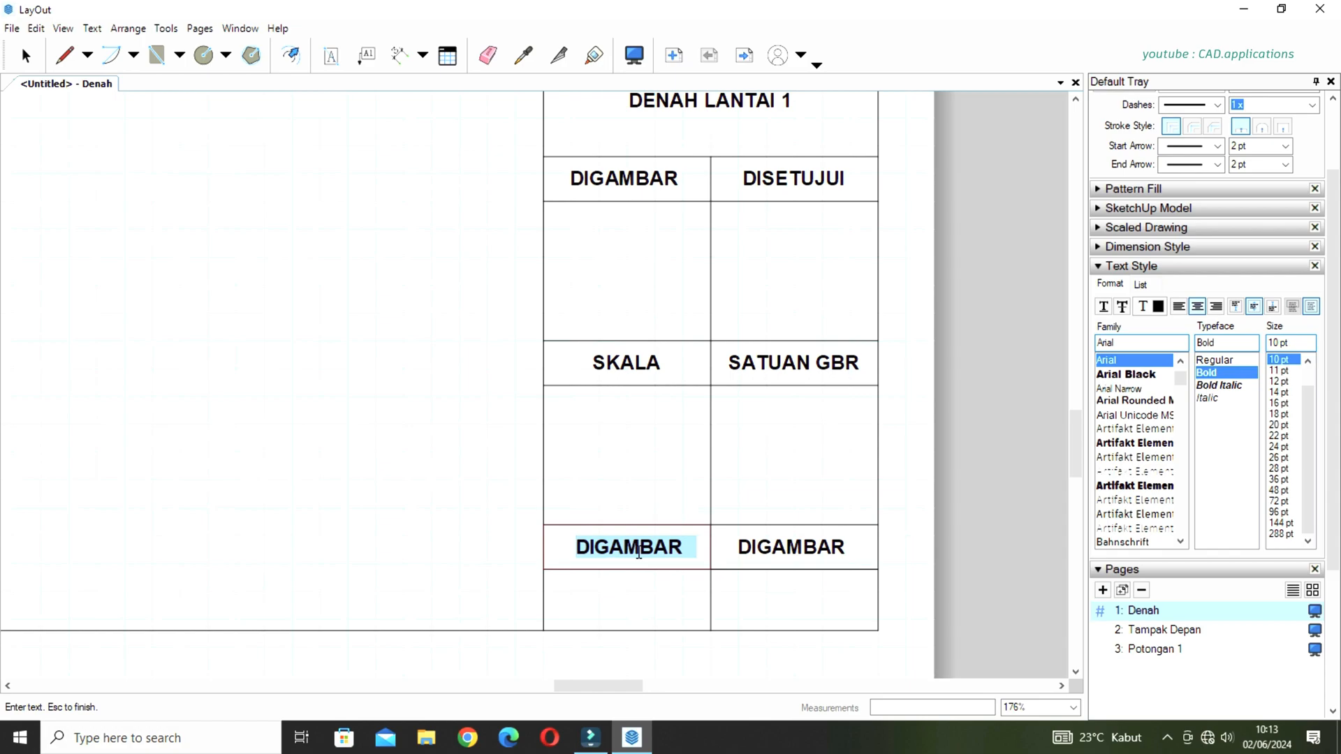
type("NO. GAMBAR")
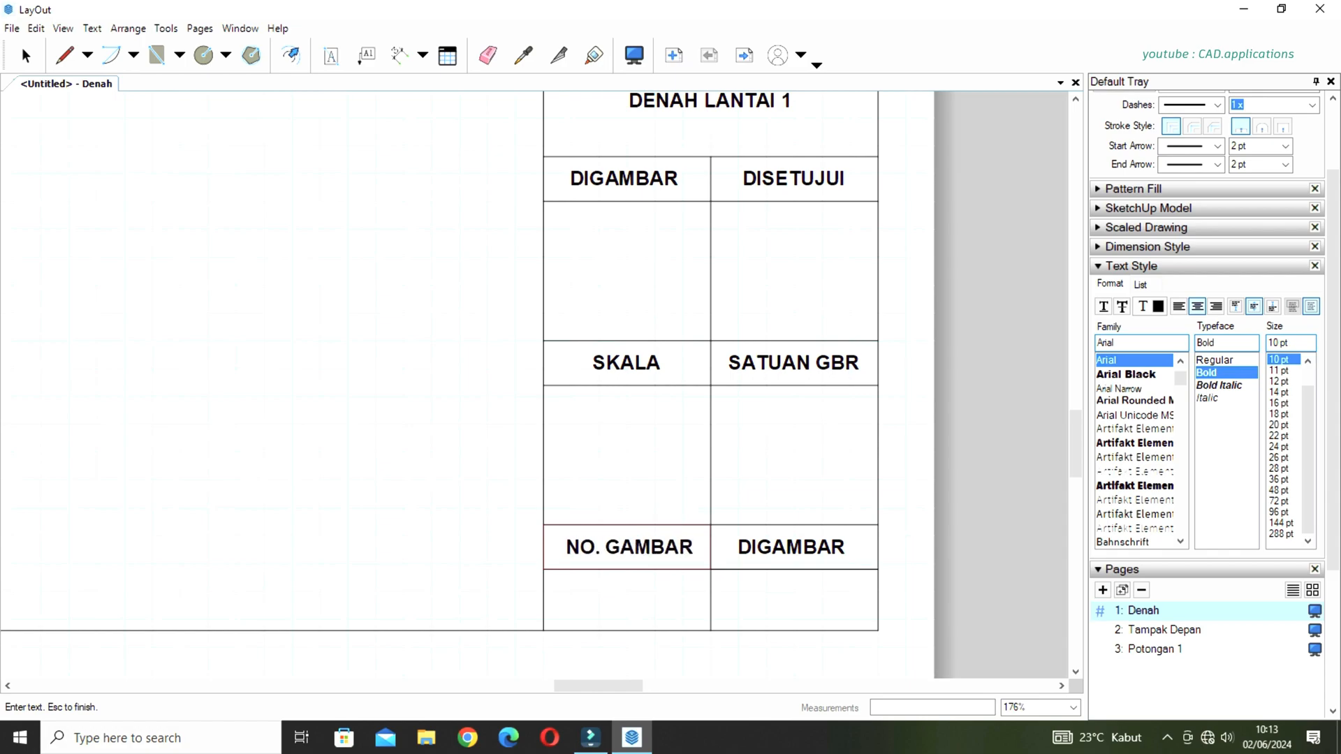
key("Escape")
Change the remaining DIGAMBAR label in the lowest heading row to NO. LEMBAR.
double_click(782, 543)
type("NO")
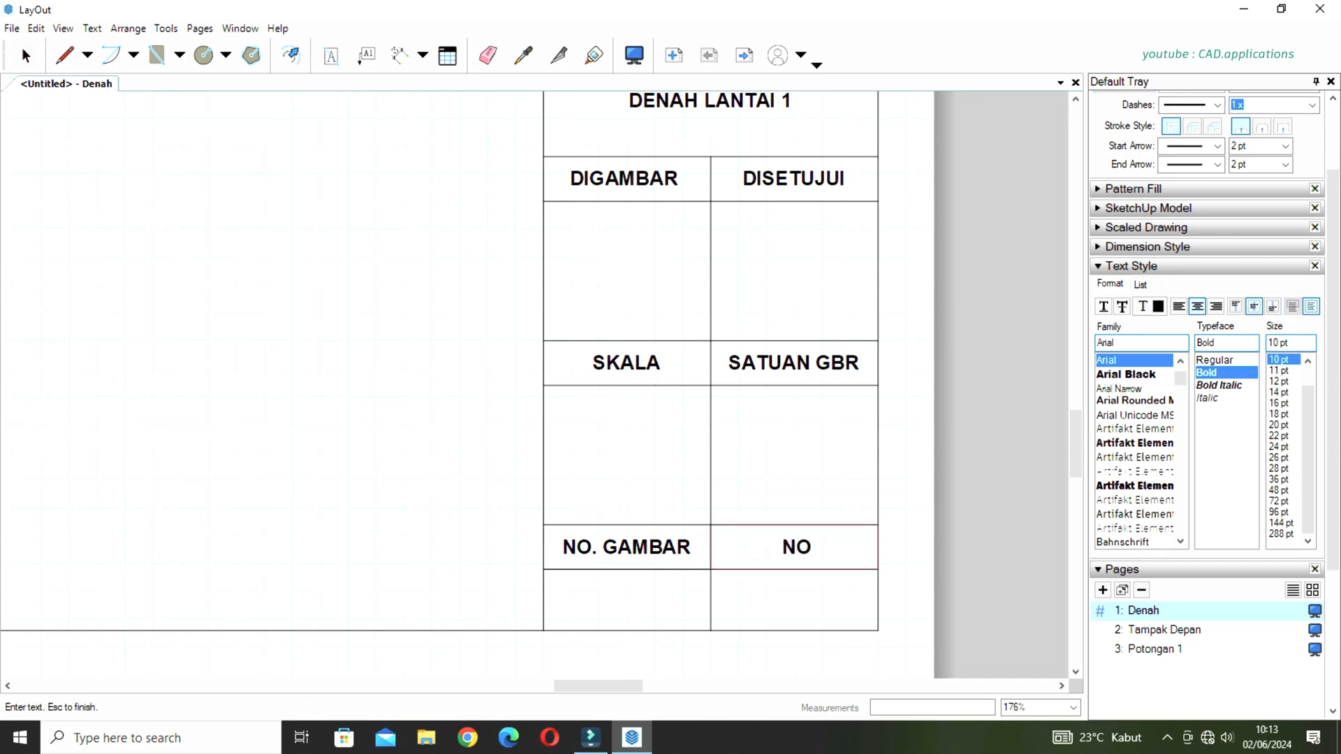
type(". LEMBAR")
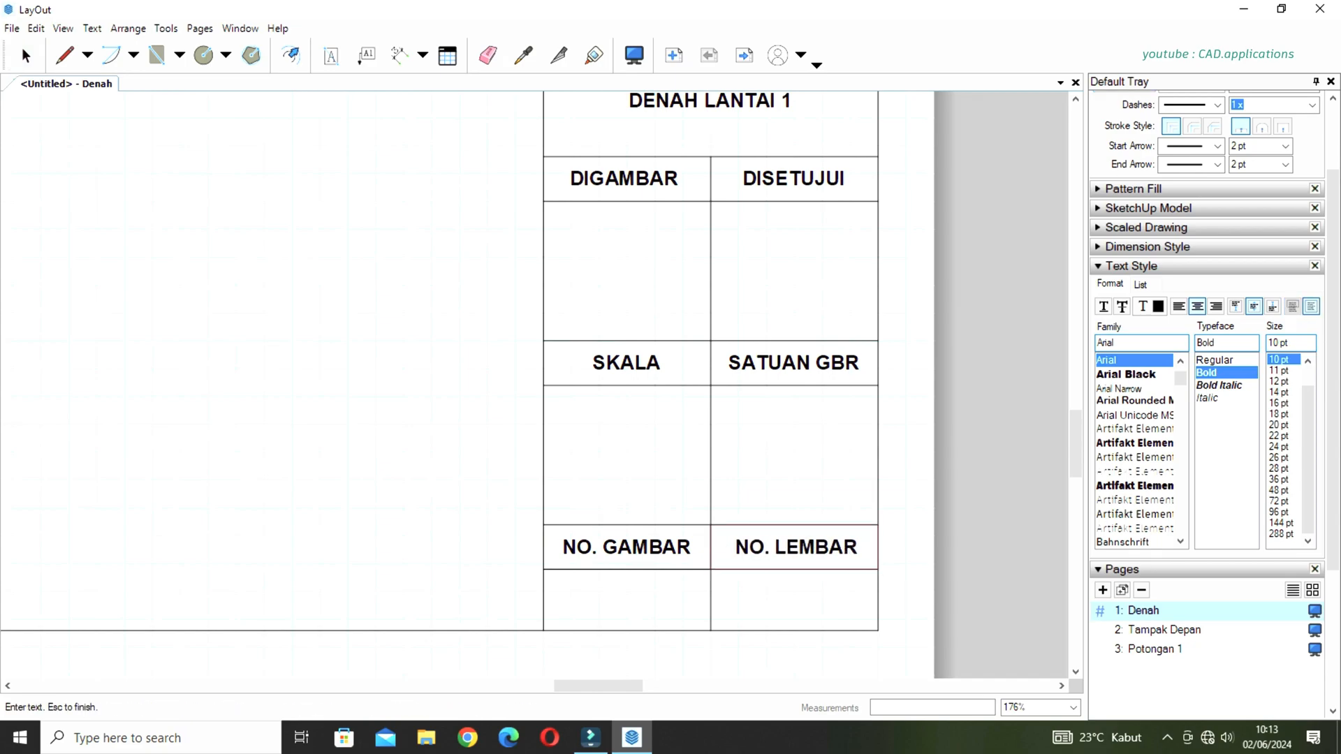
key("Escape")
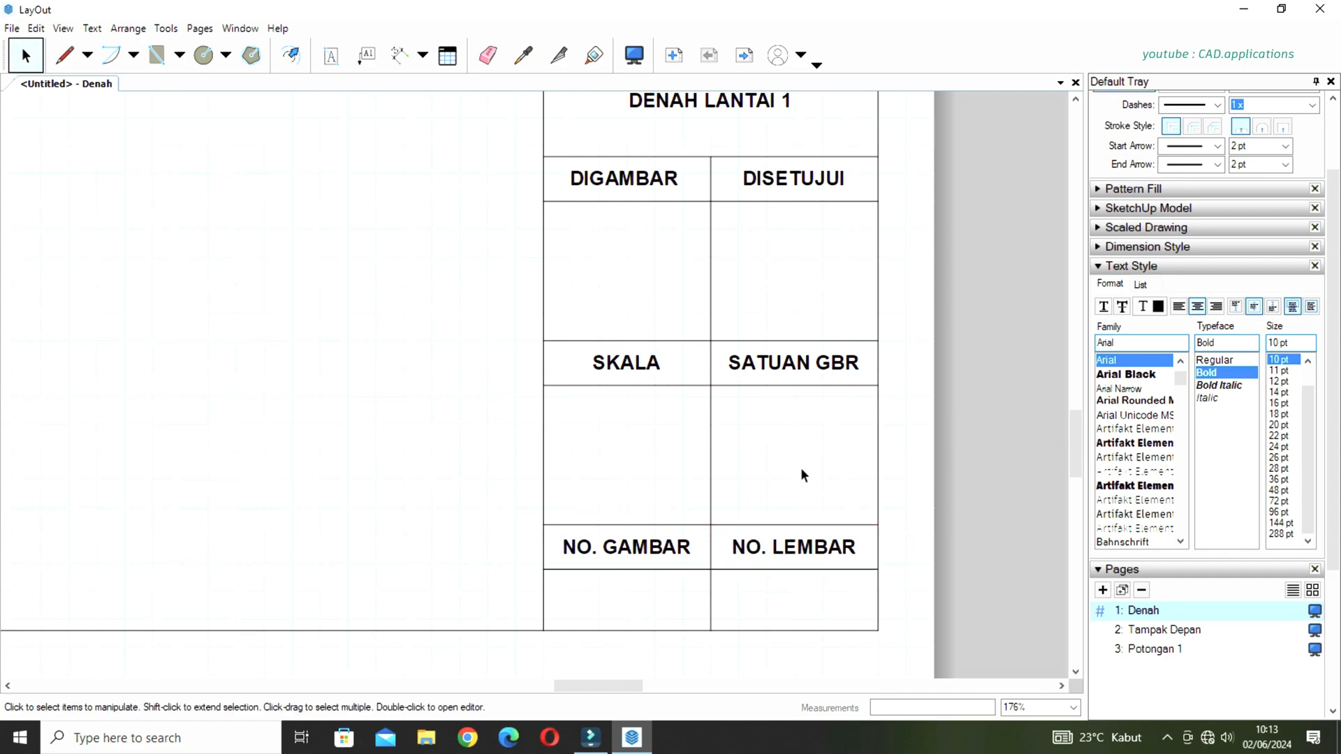
Select the sheet's upper and right-hand margin lines together with the full vertical line separating the title block from the drawing area.
scroll(826, 489, "down", 5)
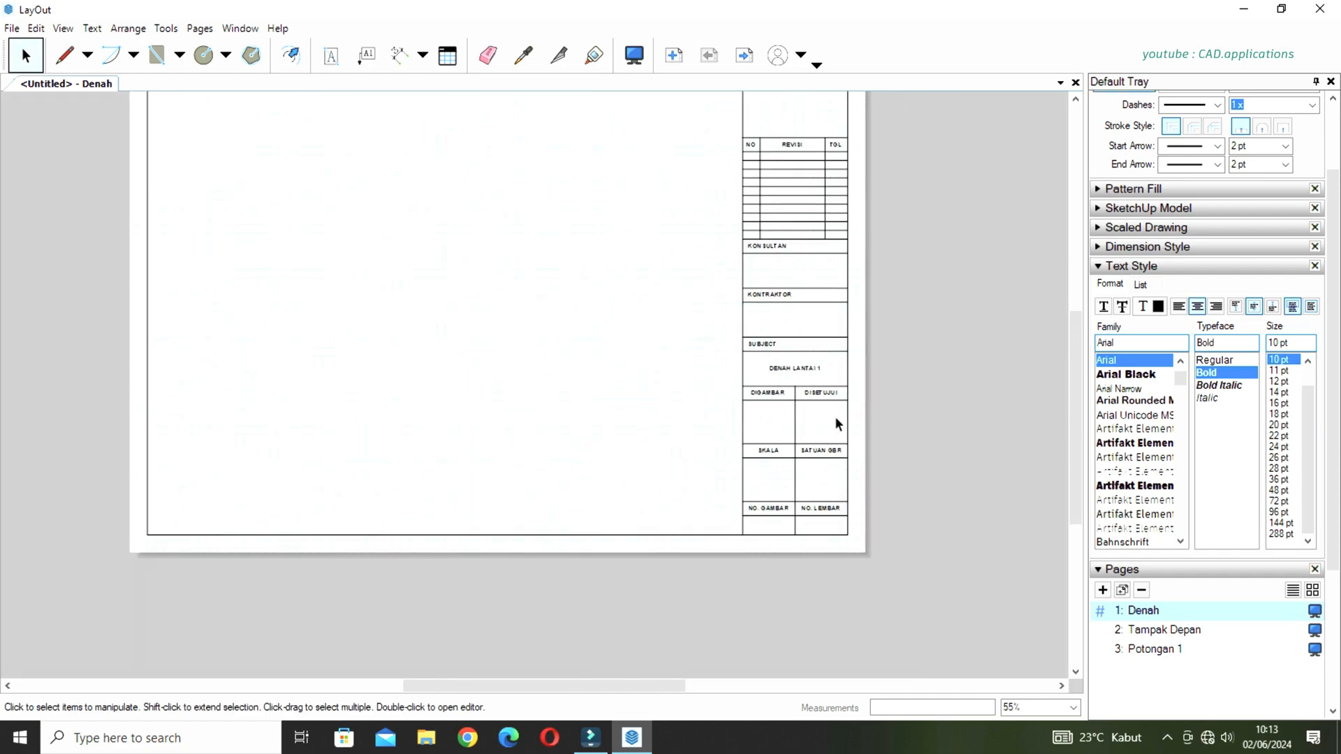
middle_click_drag(812, 340, 866, 412)
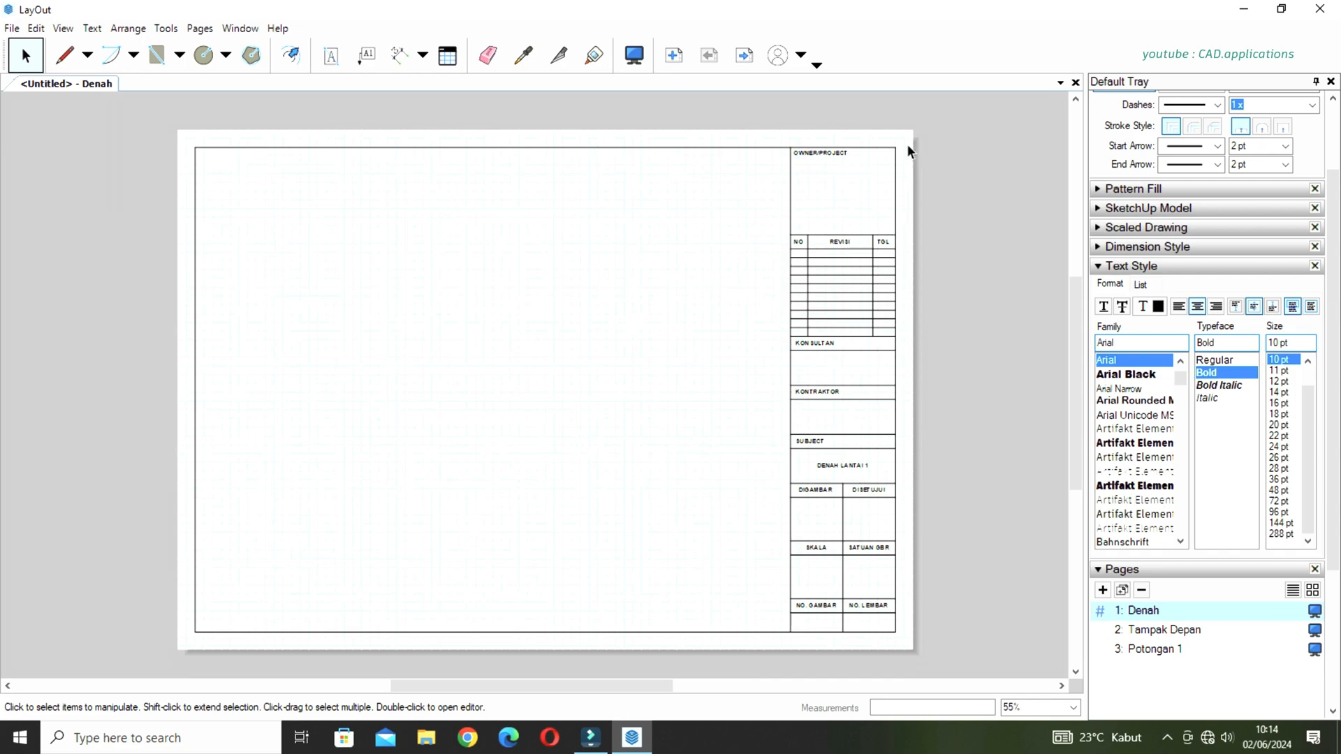
scroll(906, 144, "up", 1)
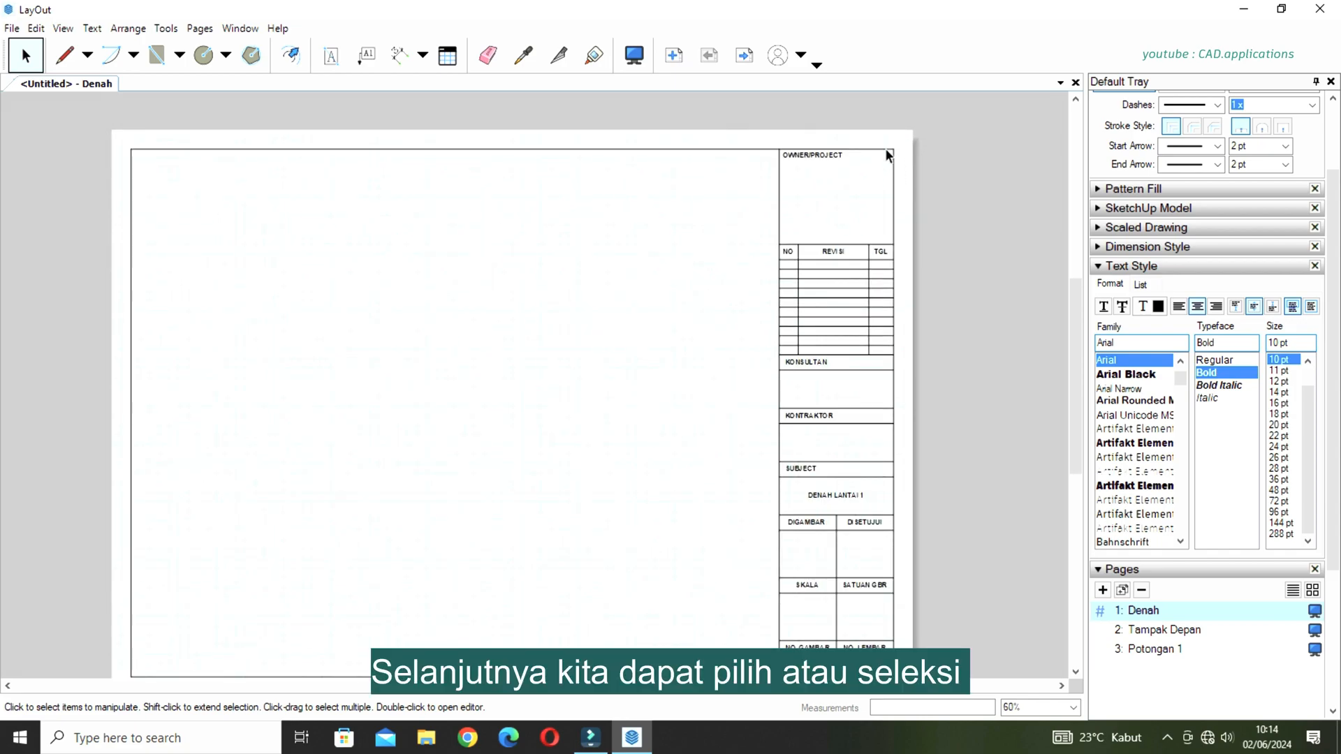
scroll(886, 148, "up", 4)
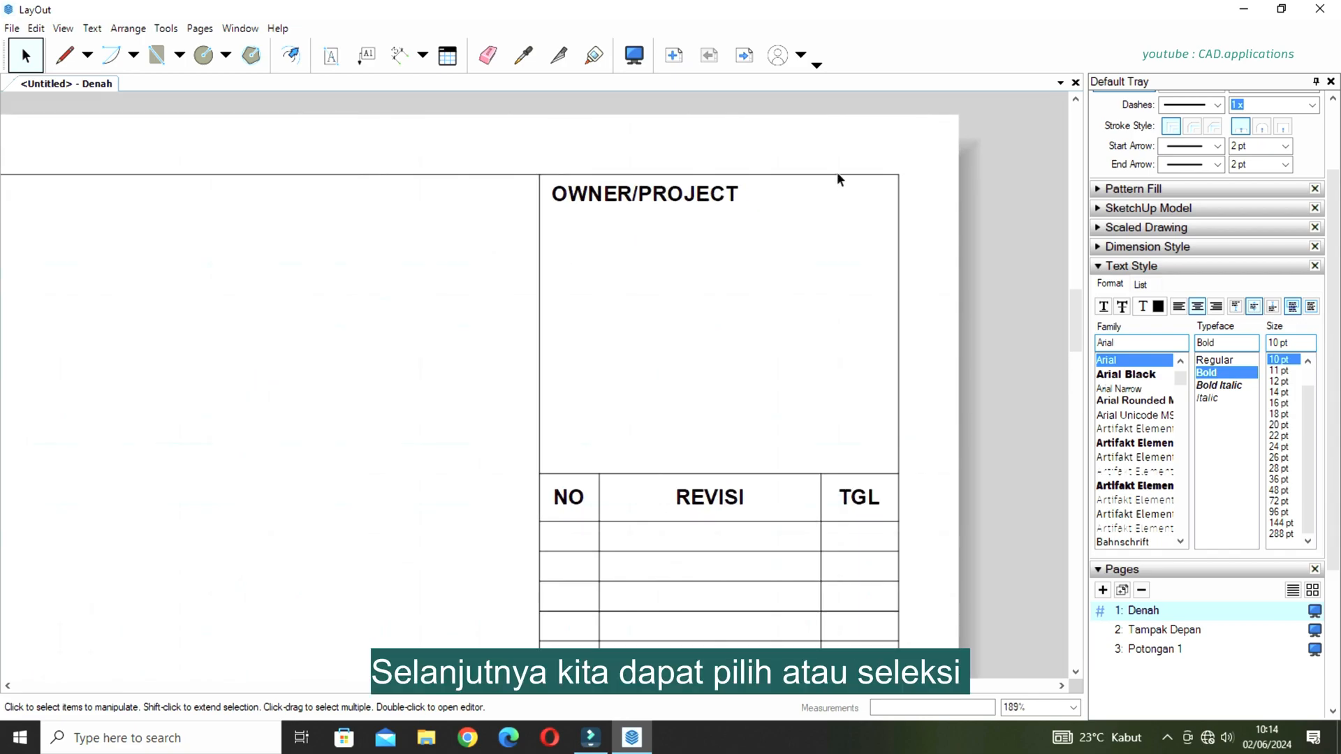
left_click(838, 176)
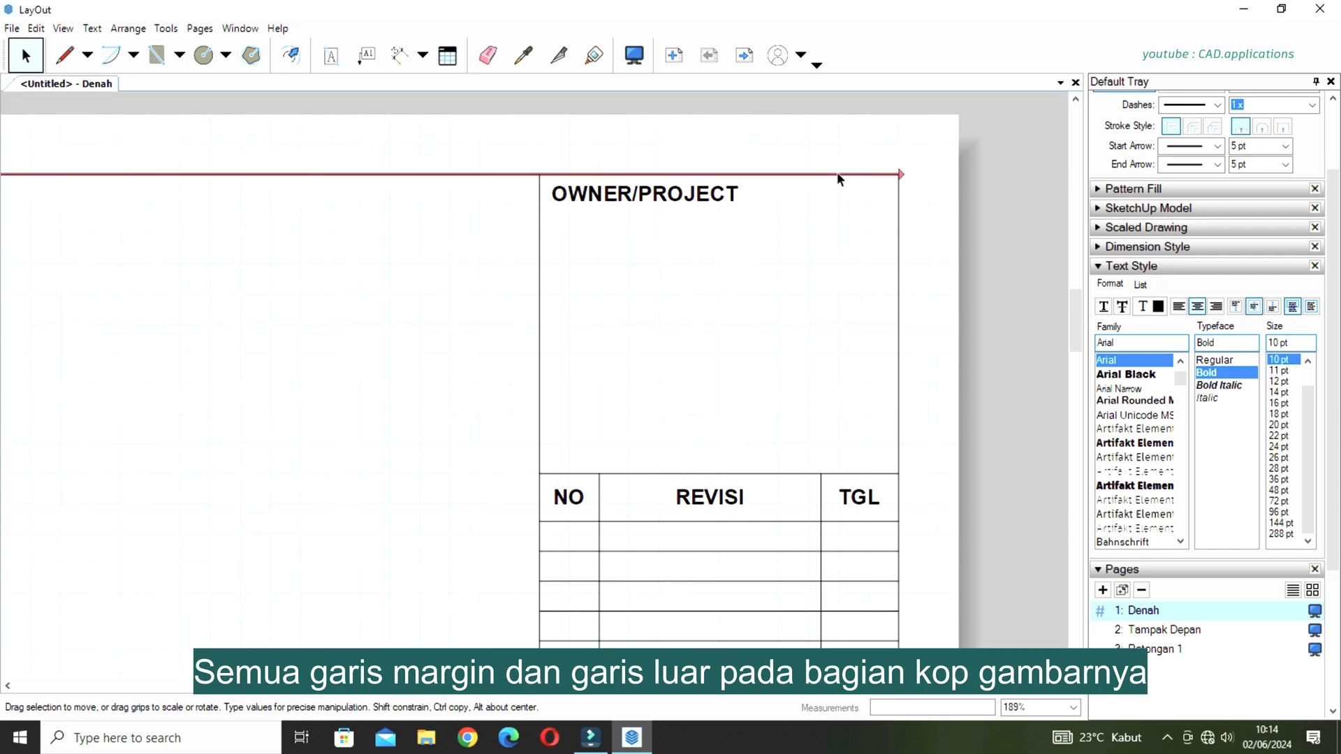
left_click(899, 218, "ctrl")
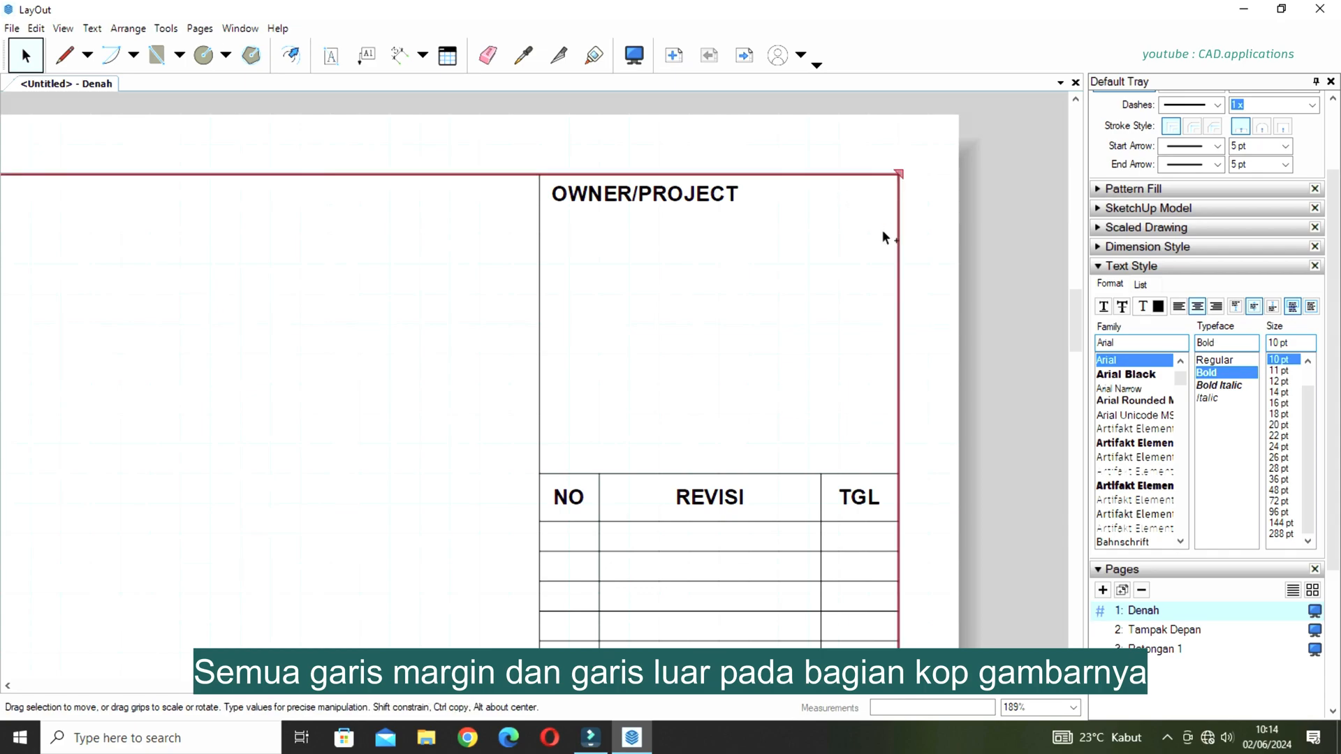
left_click(541, 267, "ctrl")
scroll(690, 293, "down", 5)
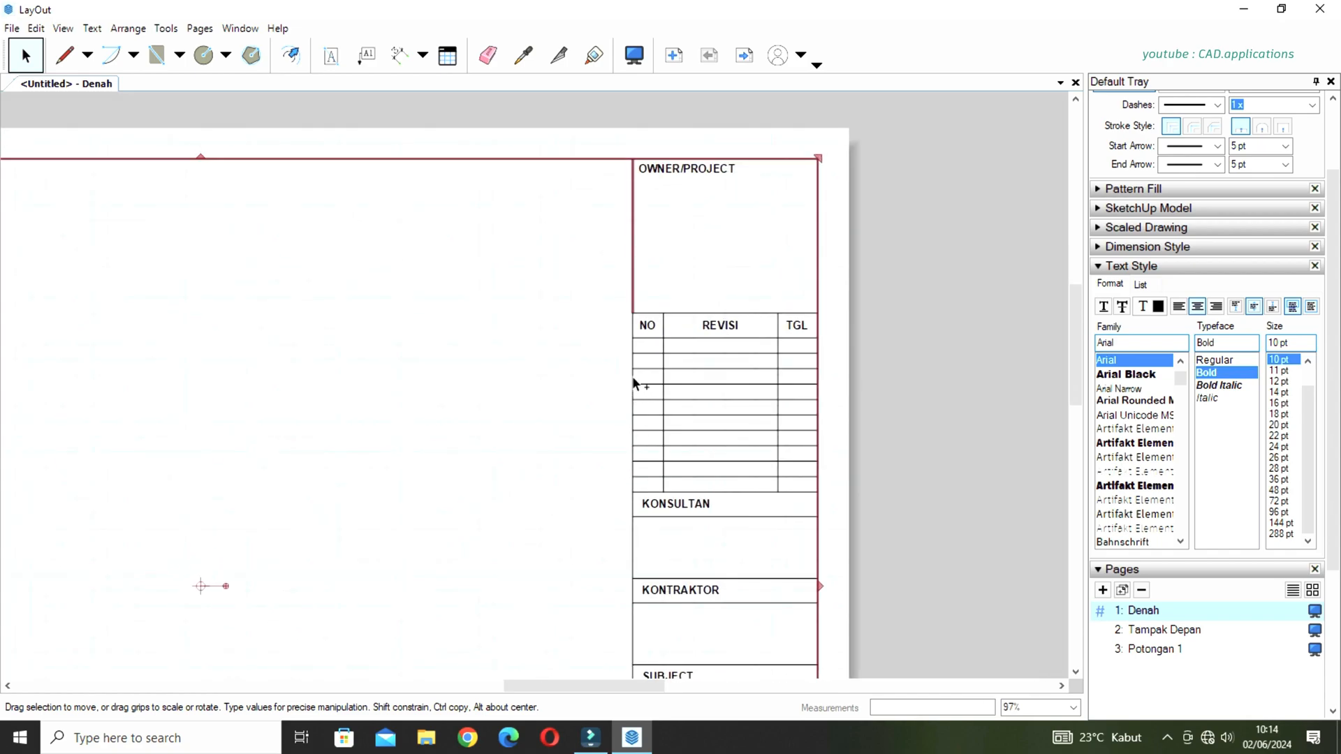
scroll(803, 263, "down", 6)
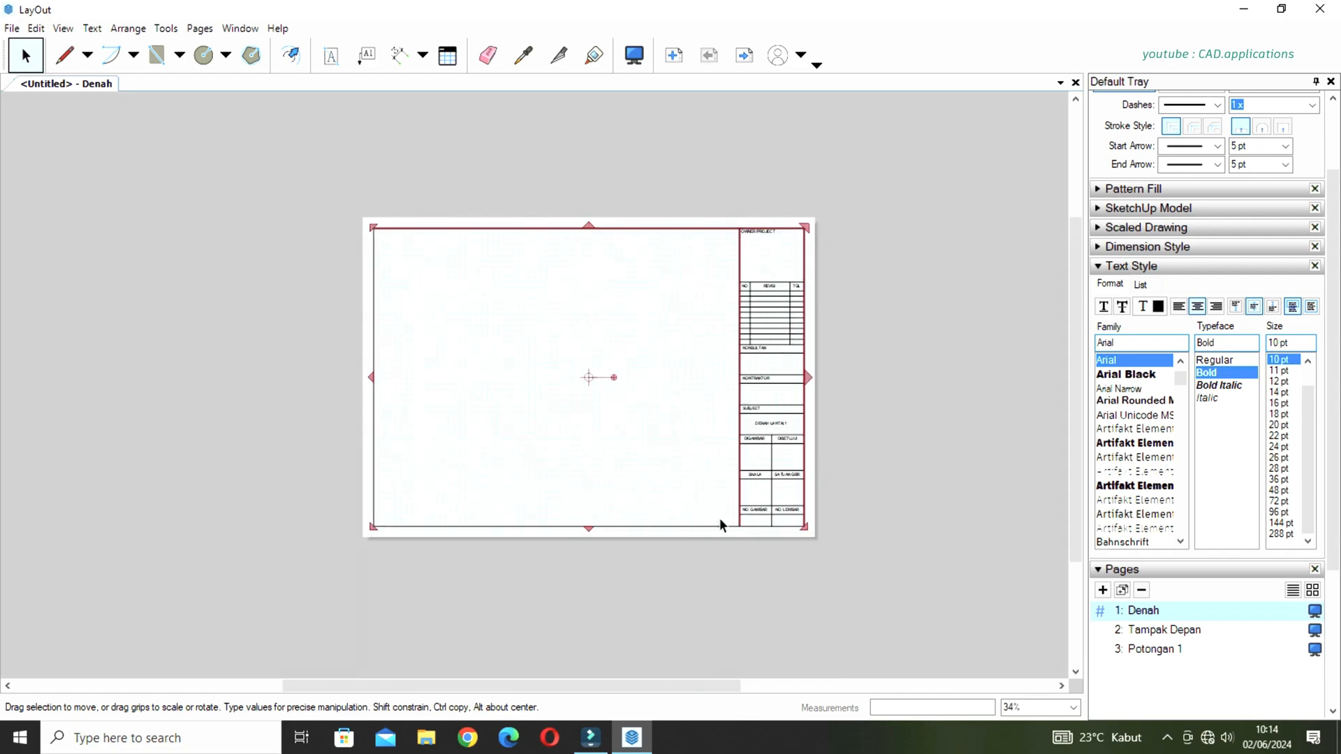
Add the lower and left-hand margin lines to the selection so the whole border is included.
scroll(733, 527, "up", 4)
scroll(754, 543, "up", 3)
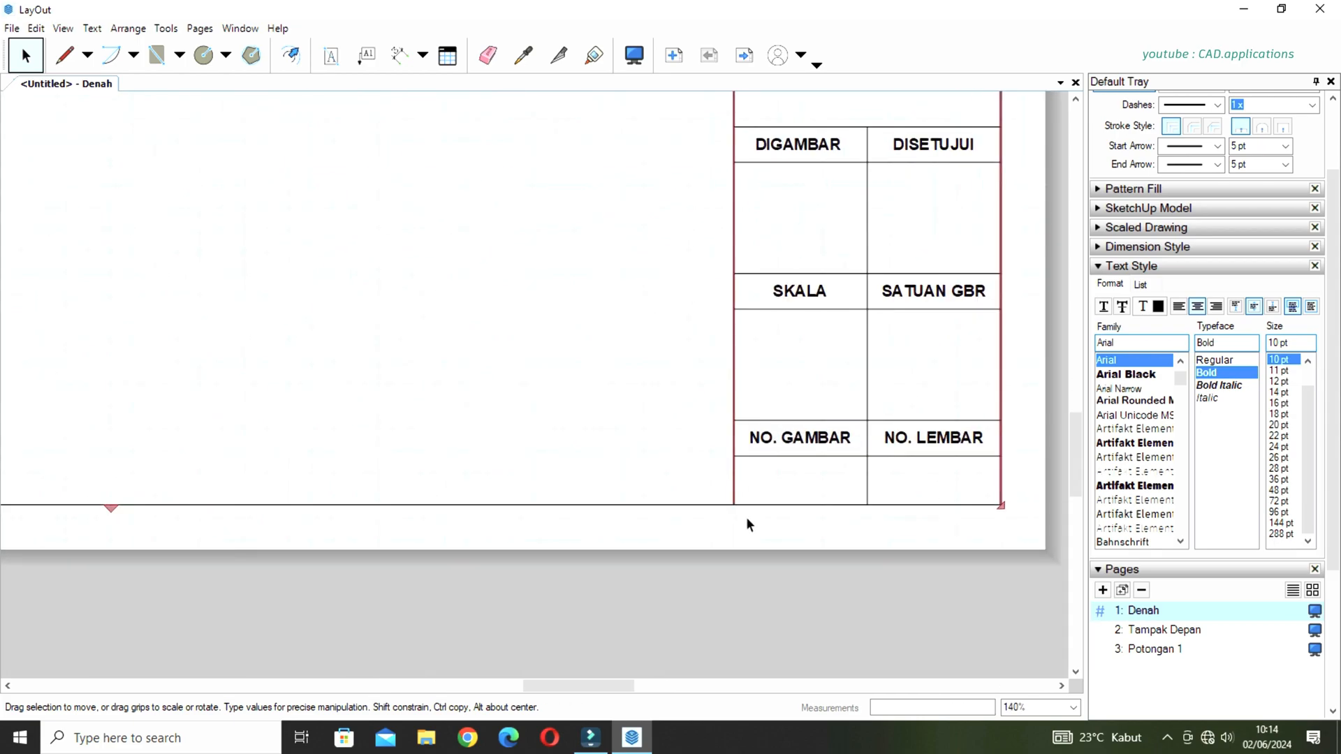
scroll(815, 479, "down", 6)
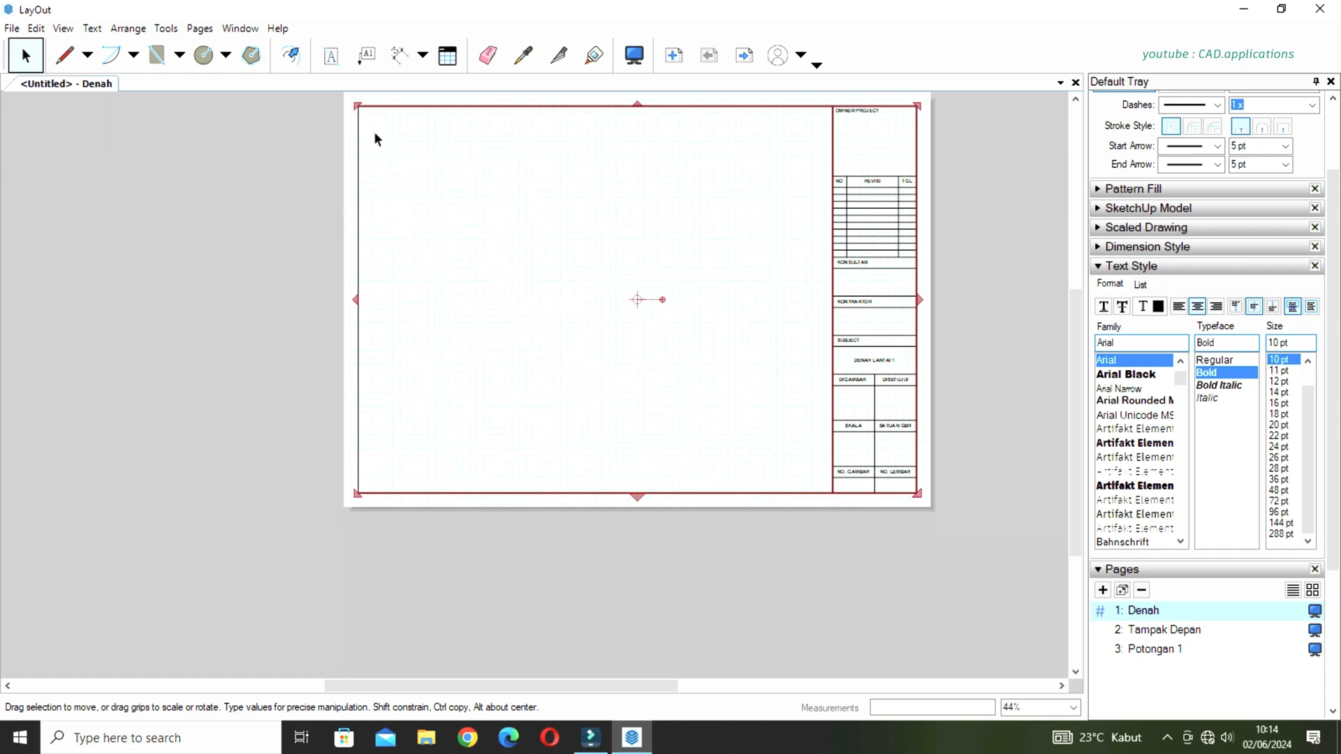
scroll(353, 163, "up", 3)
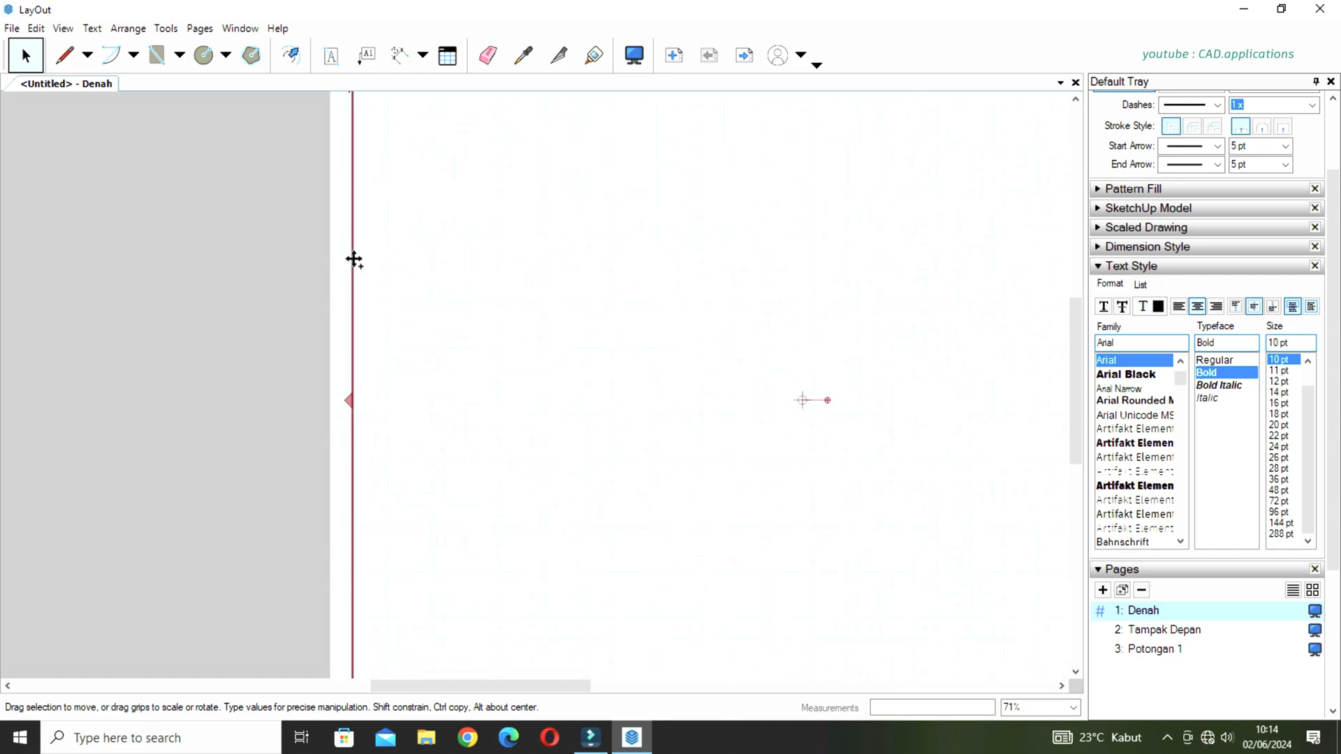
scroll(438, 380, "down", 2)
middle_click_drag(771, 375, 640, 358)
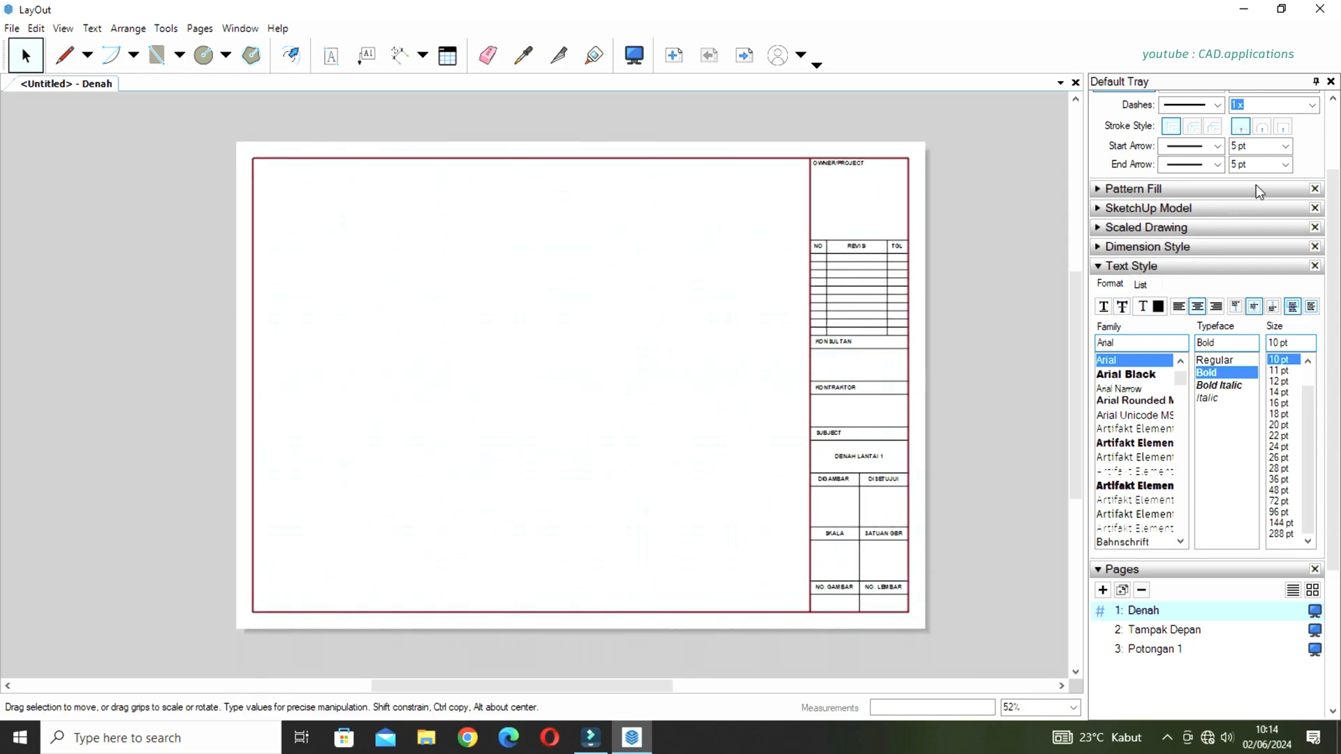
Set the stroke width of the selected border and outer title block lines to 1.50 pt, then deselect them and inspect the line weight.
left_click_drag(1332, 201, 1336, 126)
left_click(1313, 163)
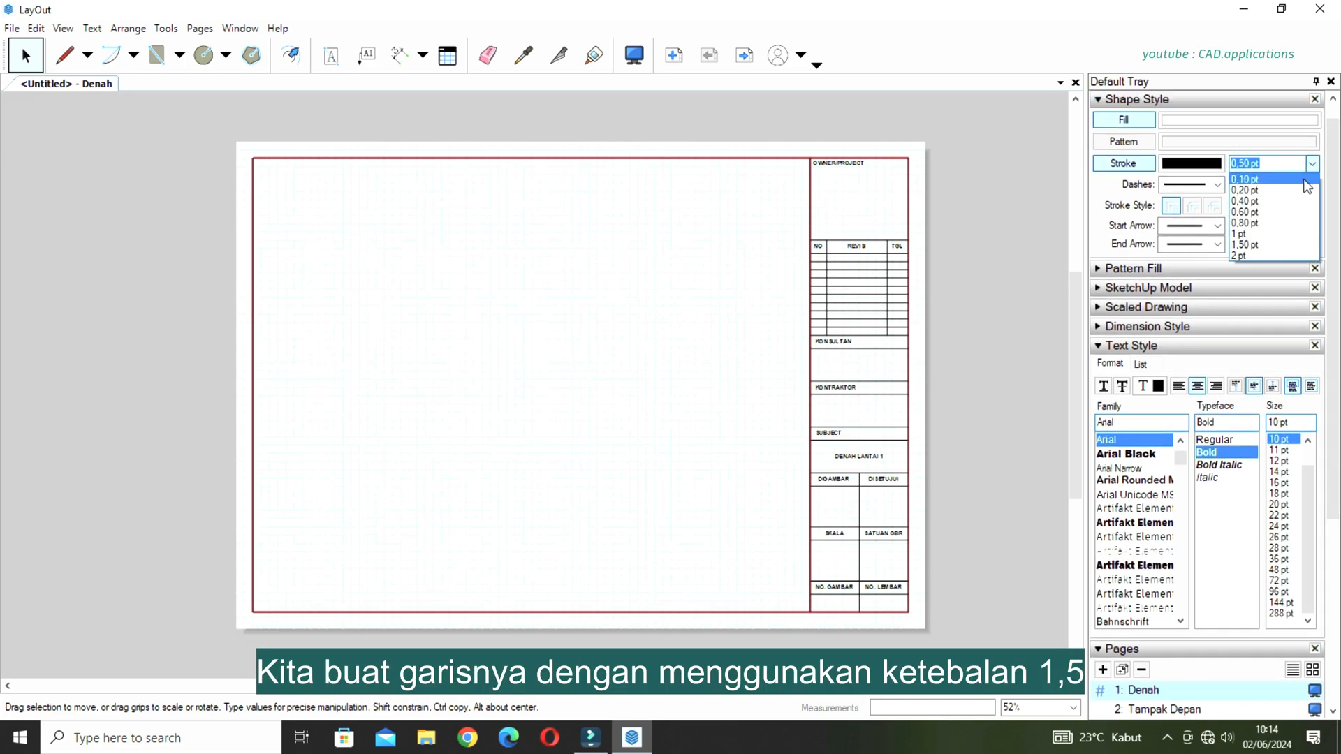
left_click(1254, 244)
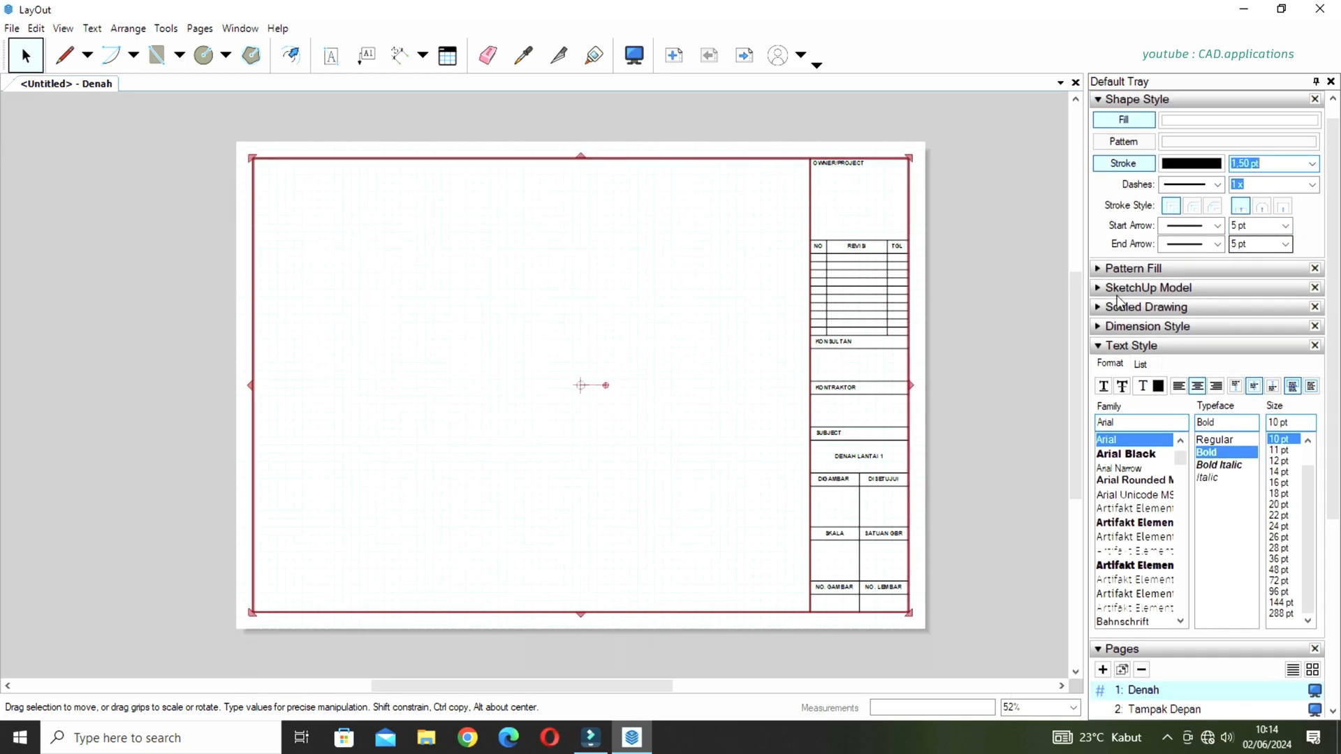
left_click(732, 362)
scroll(898, 173, "up", 5)
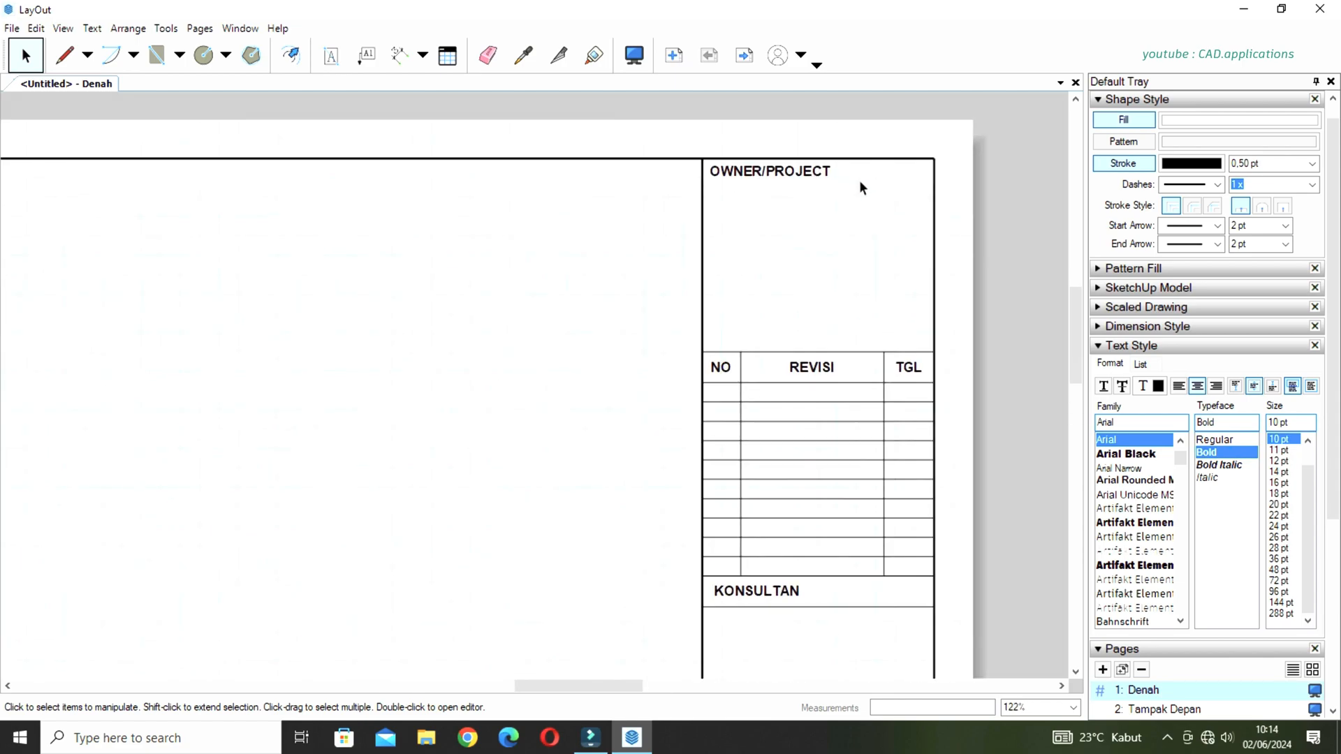
scroll(858, 203, "up", 1)
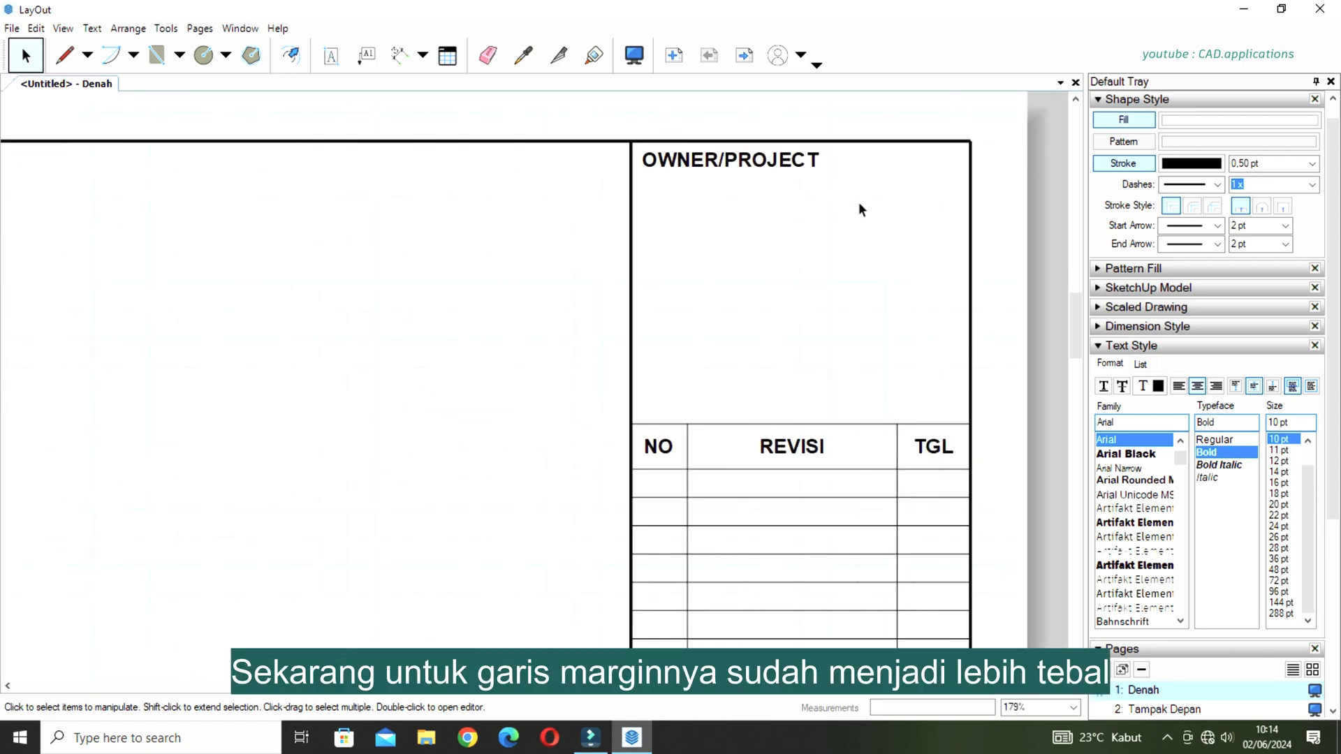
scroll(858, 203, "down", 6)
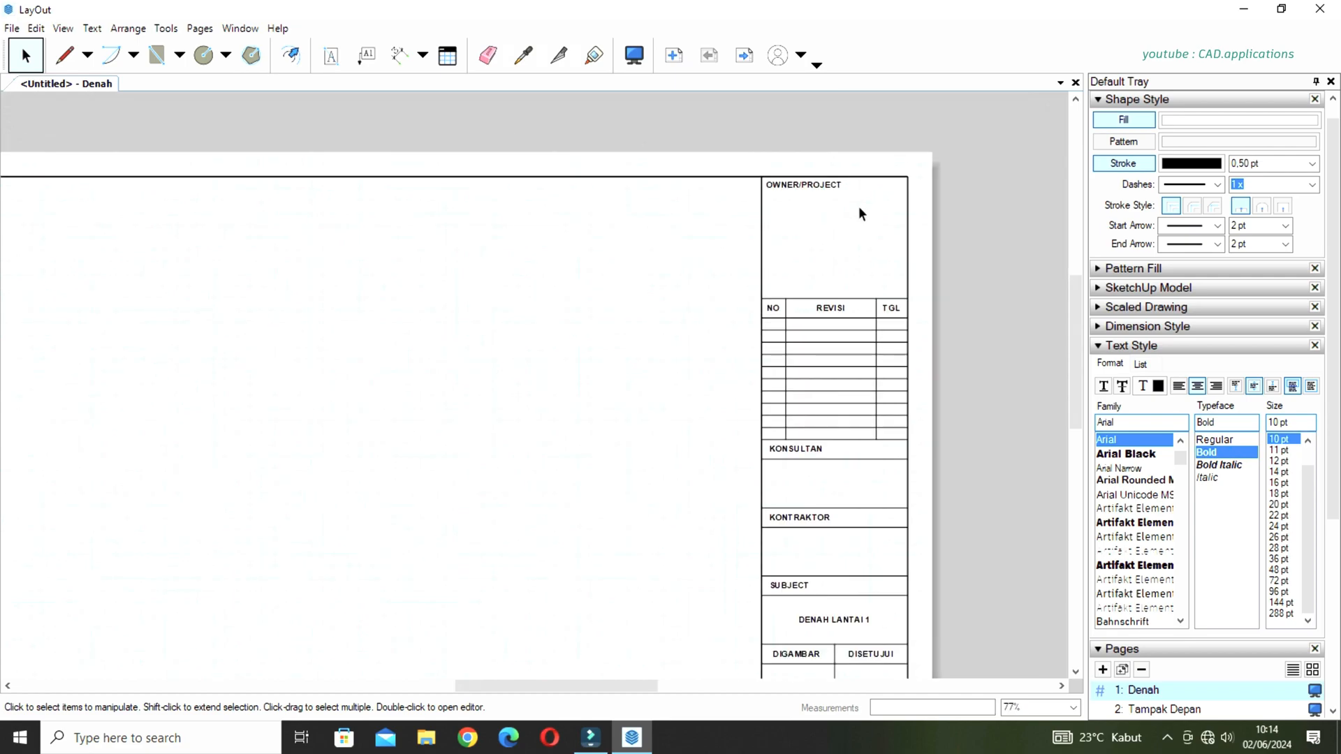
scroll(864, 222, "down", 1)
mouse_move(730, 349)
middle_mouse_down()
mouse_move(742, 345)
mouse_move(712, 338)
middle_mouse_up()
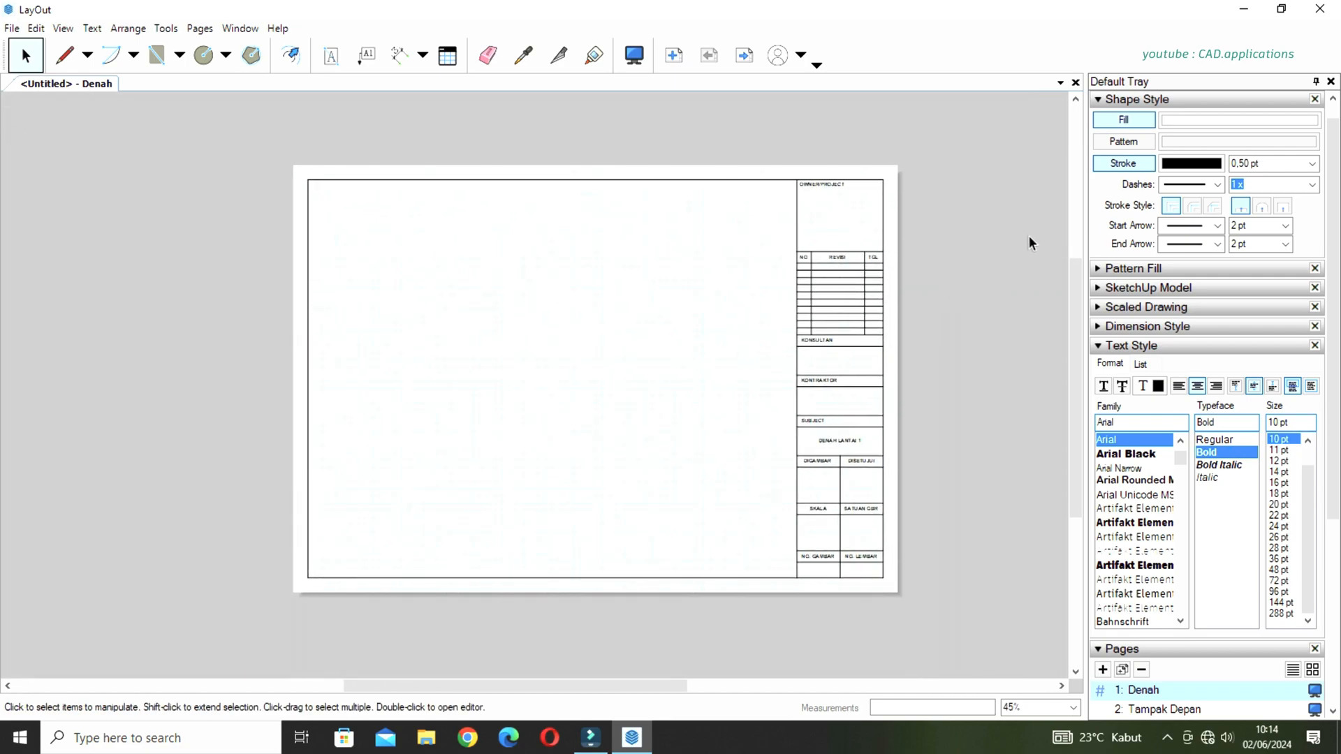
Collapse the Shape Style and Text Style settings and check the border and title block on the Tampak Depan and Potongan 1 pages.
left_click(1132, 99)
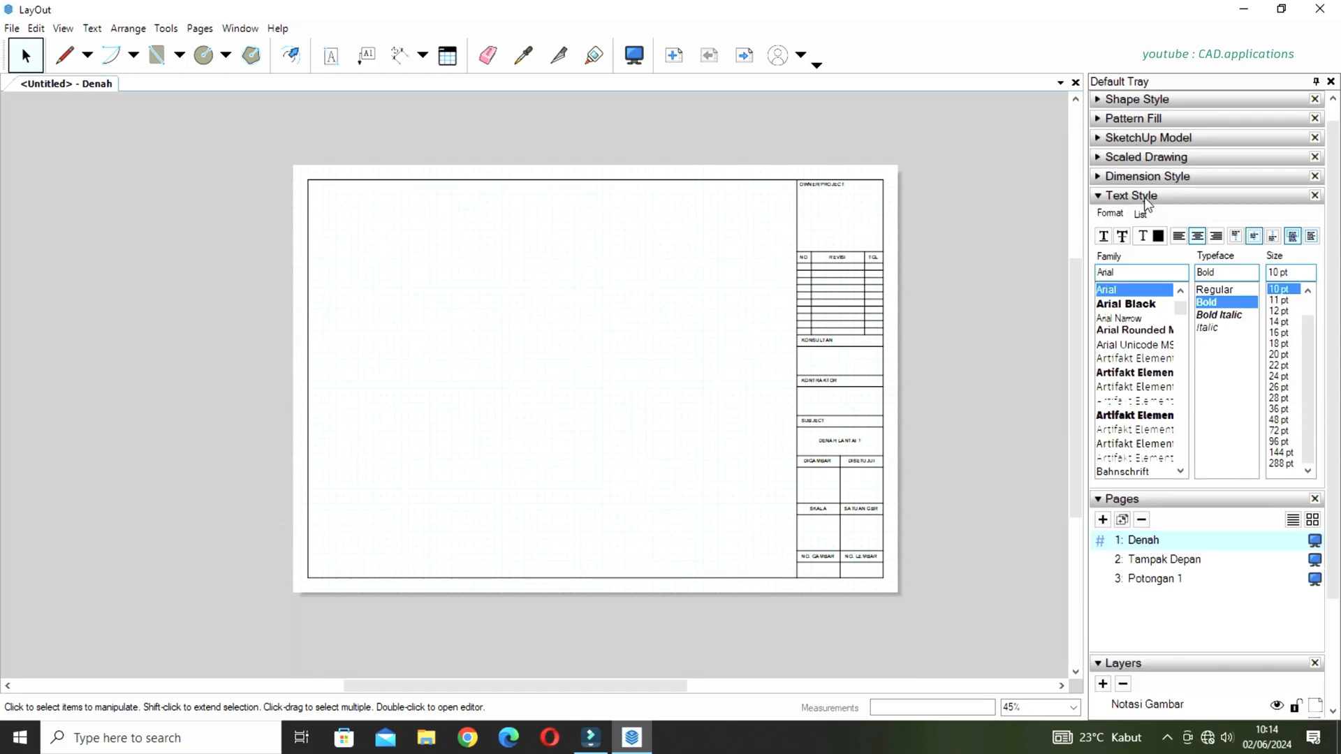
left_click(1144, 195)
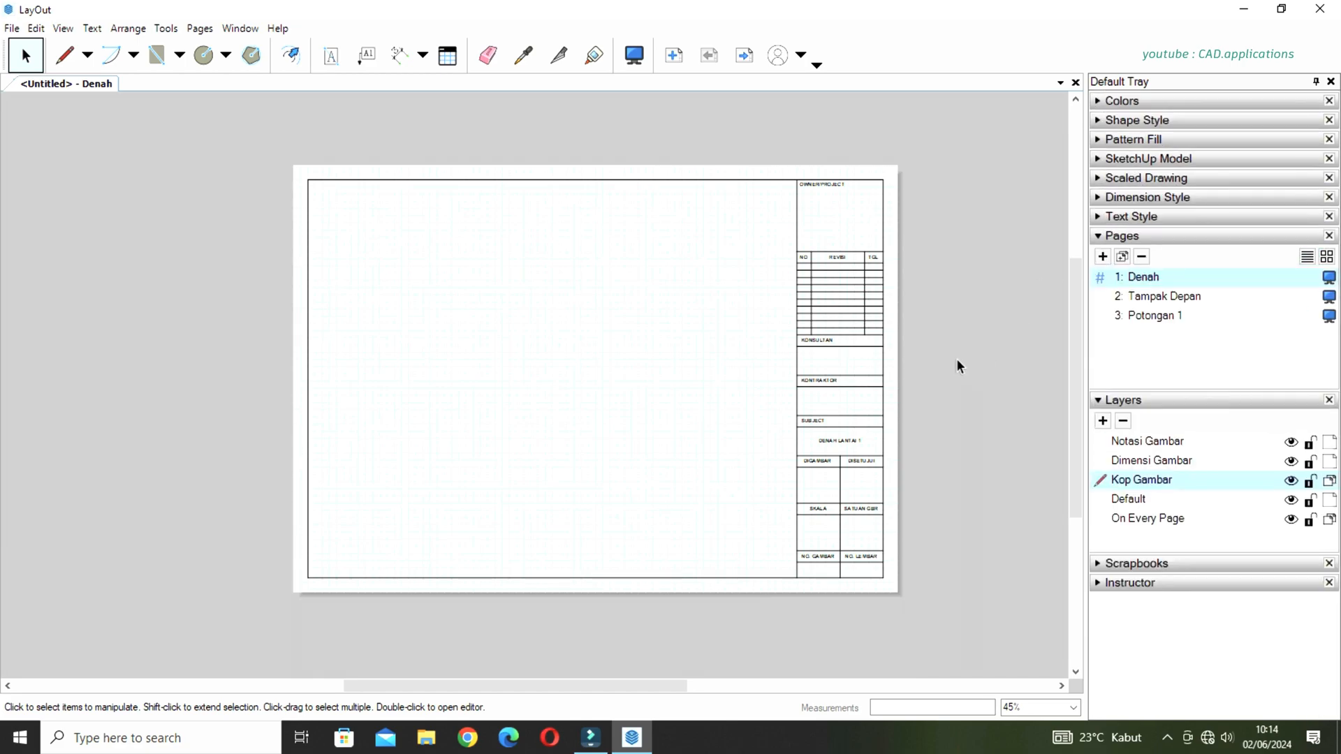
scroll(671, 342, "up", 1)
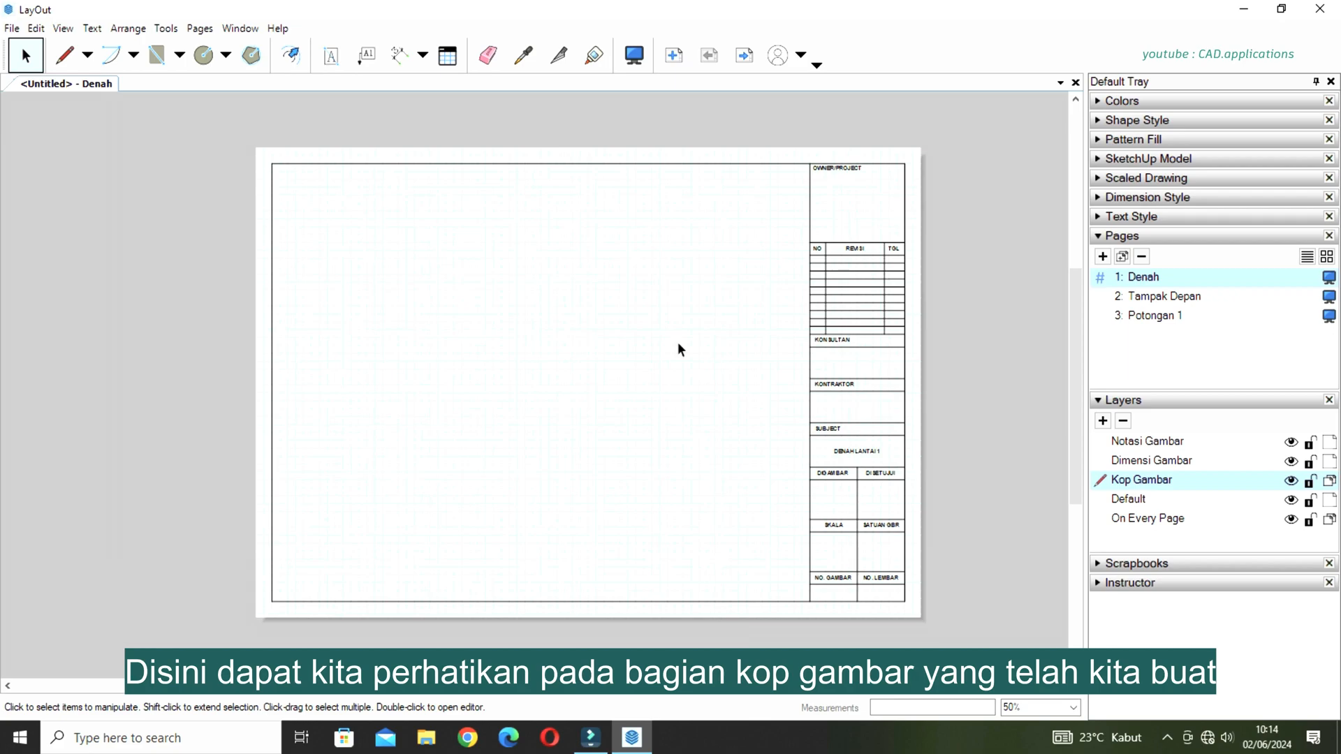
left_click(1145, 297)
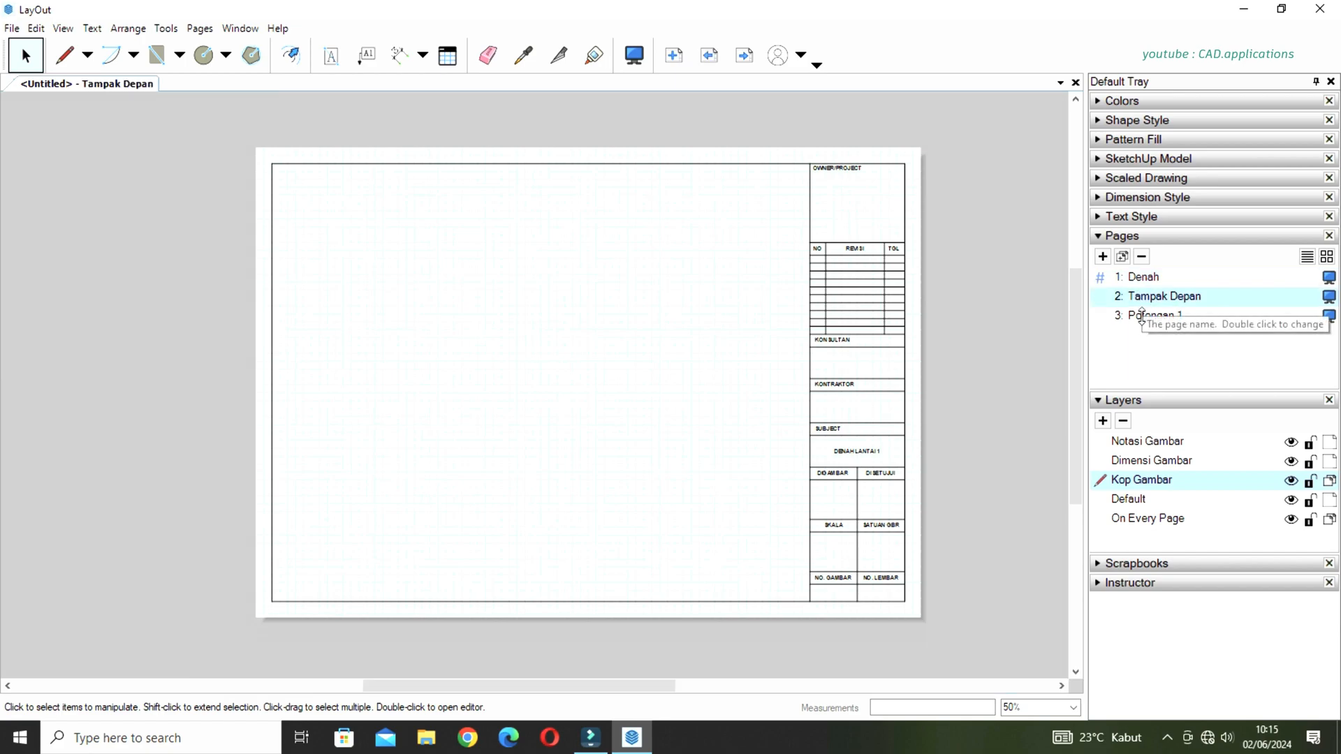
left_click(1146, 316)
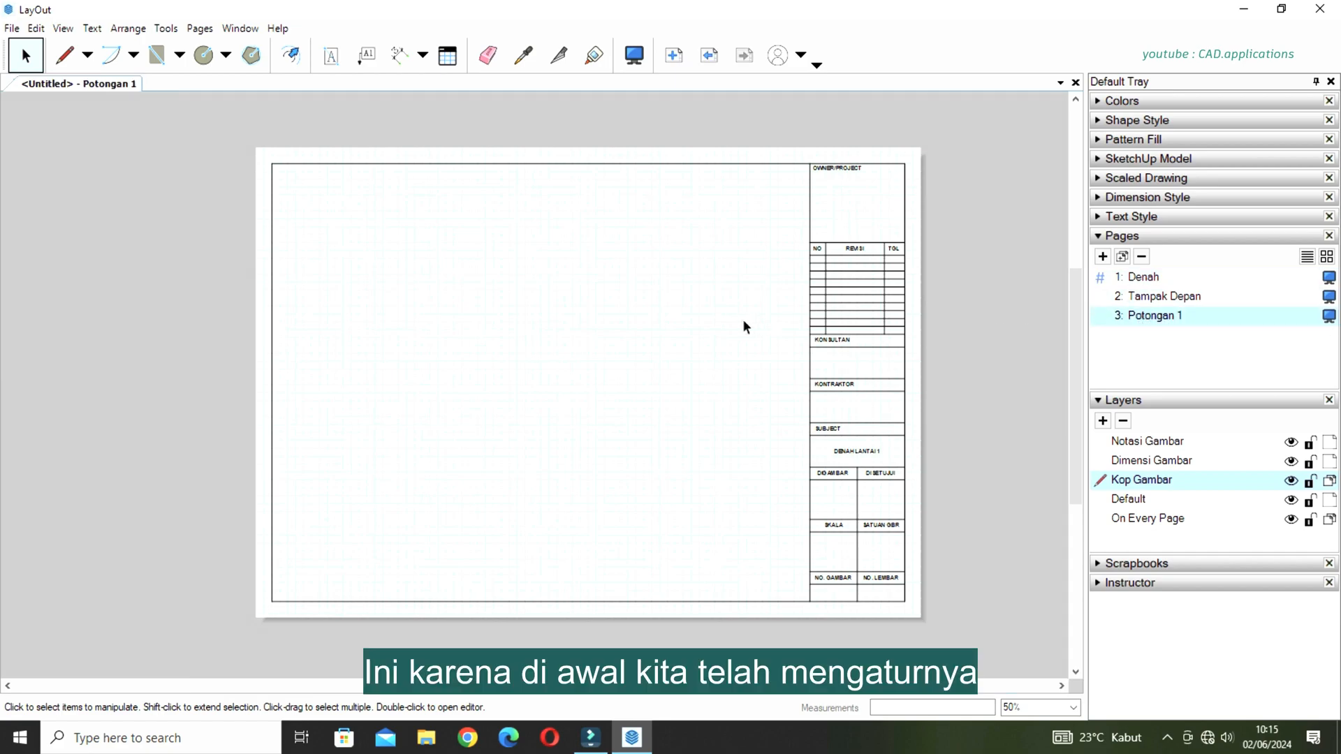